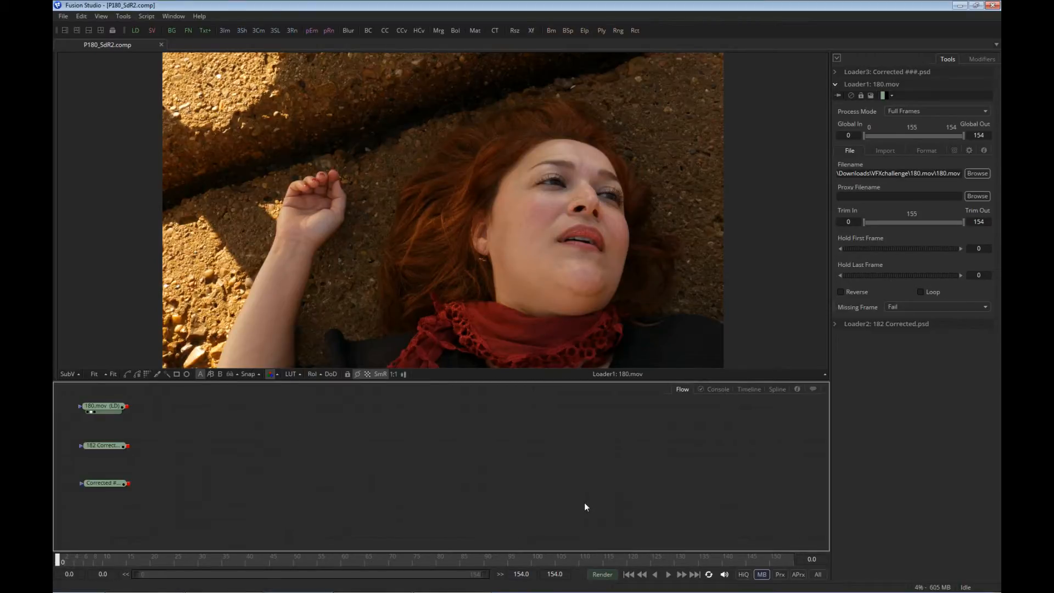
- Play back the 180.mov clip to review its motion and return to the first frame
key("space")
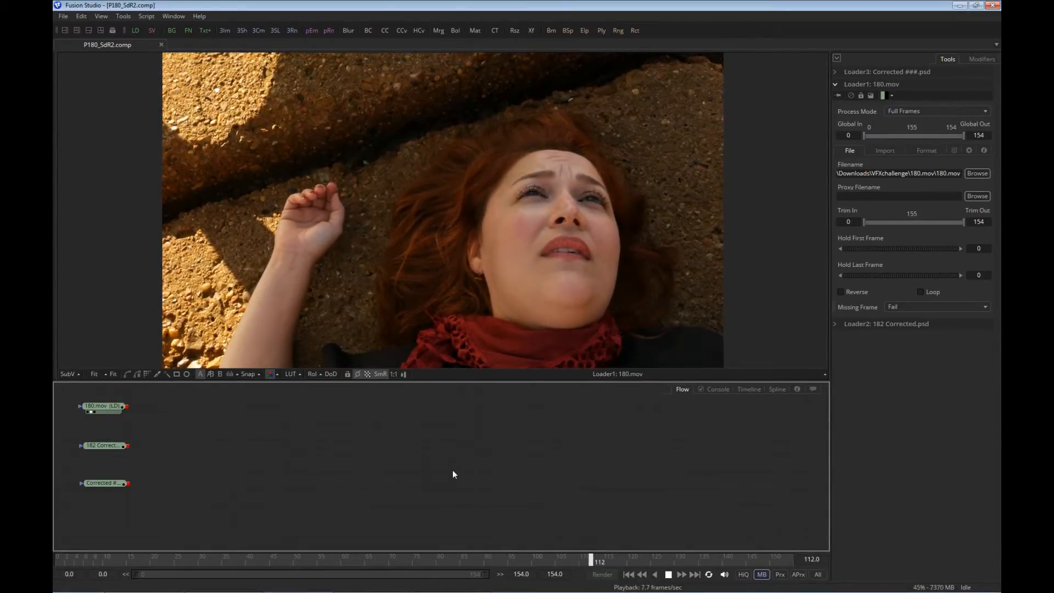
left_click(112, 407)
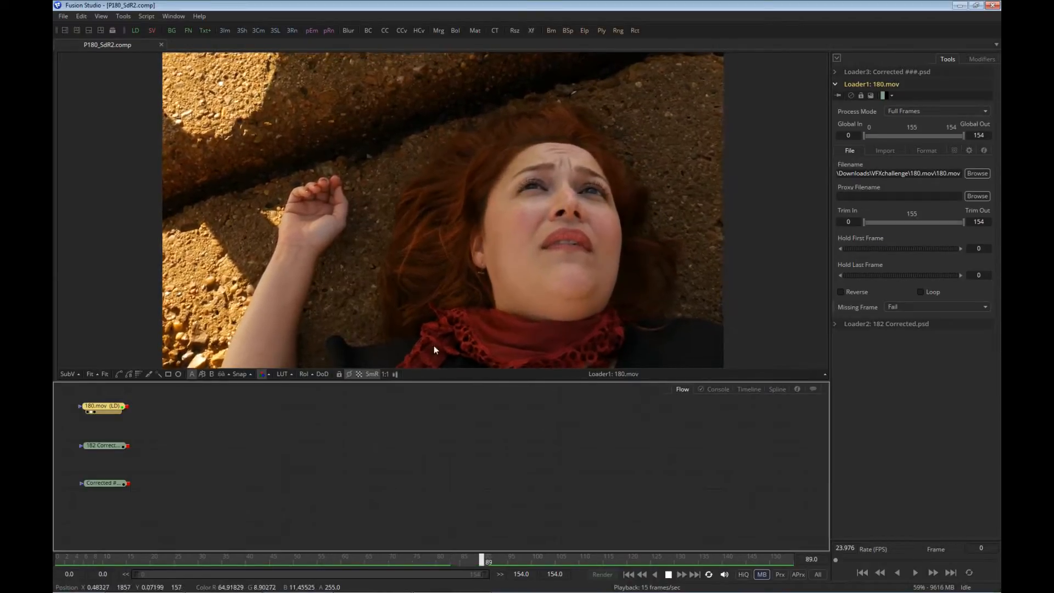
left_click(668, 574)
left_click(629, 574)
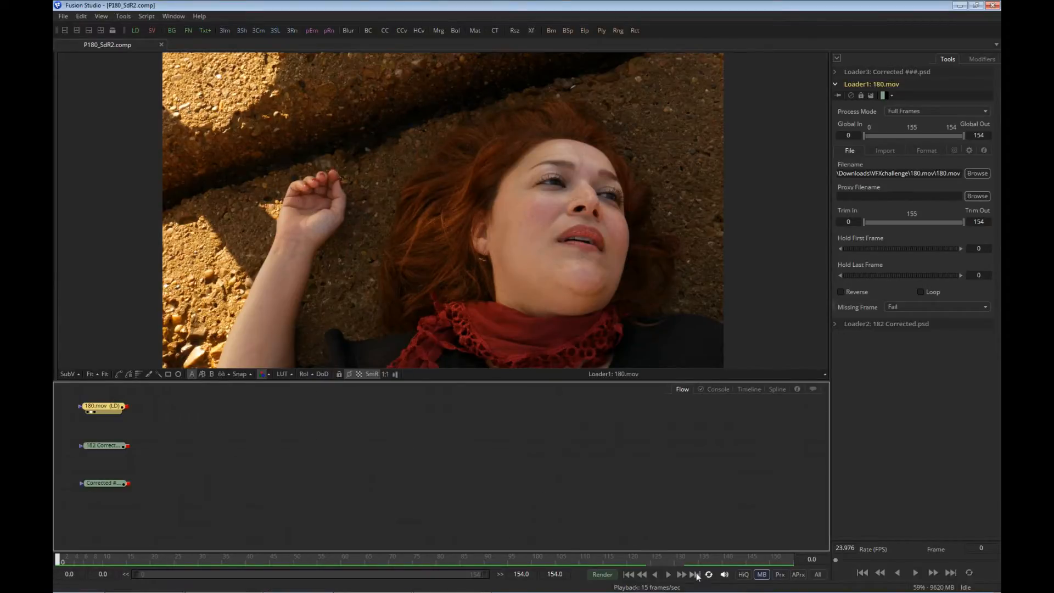
left_click(669, 577)
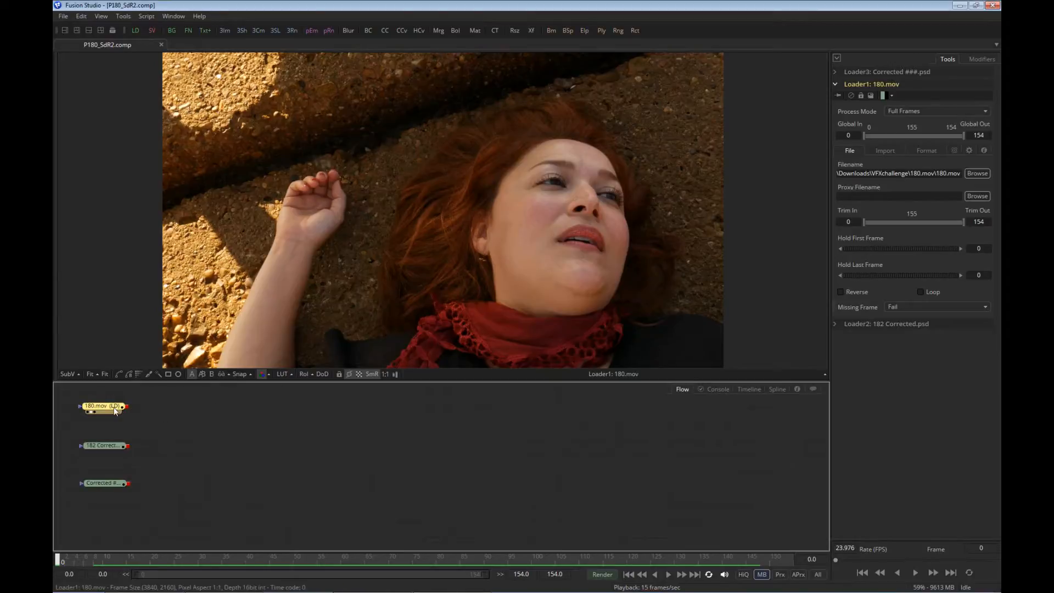
- Add a Tracker node fed by the 180.mov loader, place it beside the loader and show it in the viewer
mouse_move(115, 410)
left_mouse_down()
mouse_move(133, 395)
mouse_move(113, 406)
left_mouse_up()
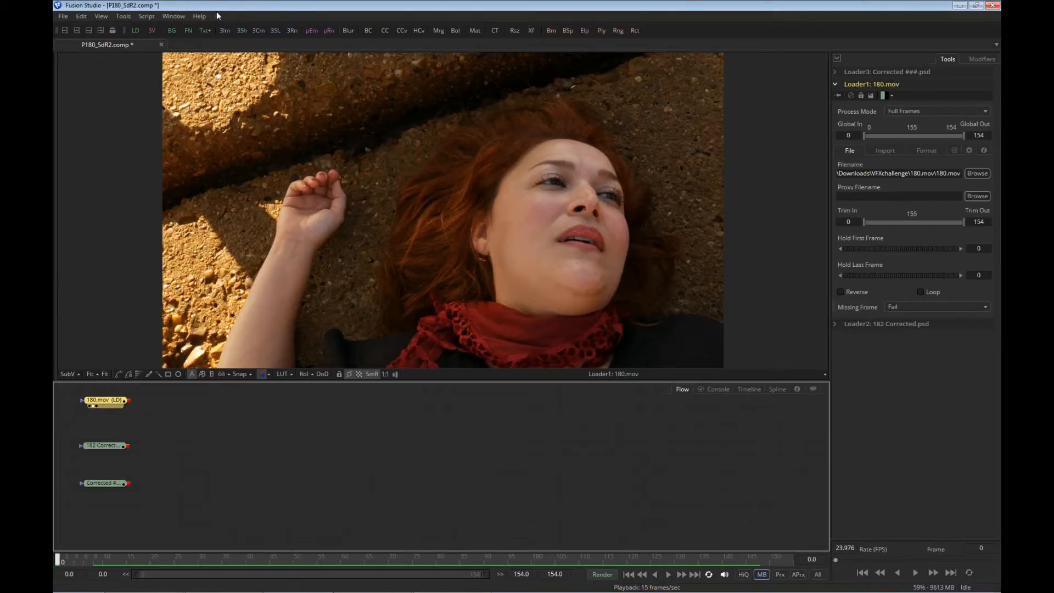
left_click(124, 17)
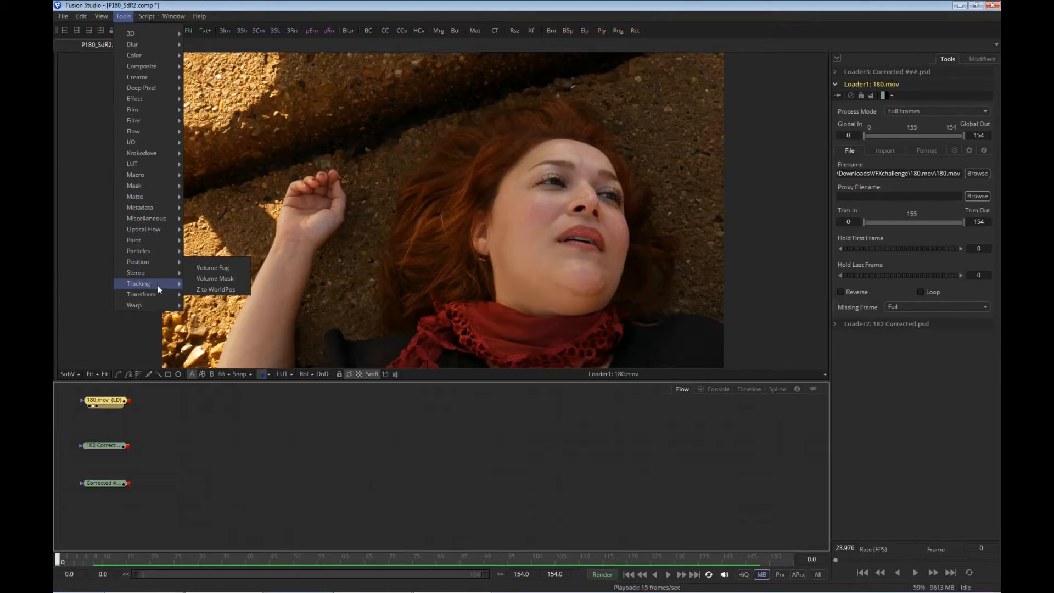
left_click(212, 291)
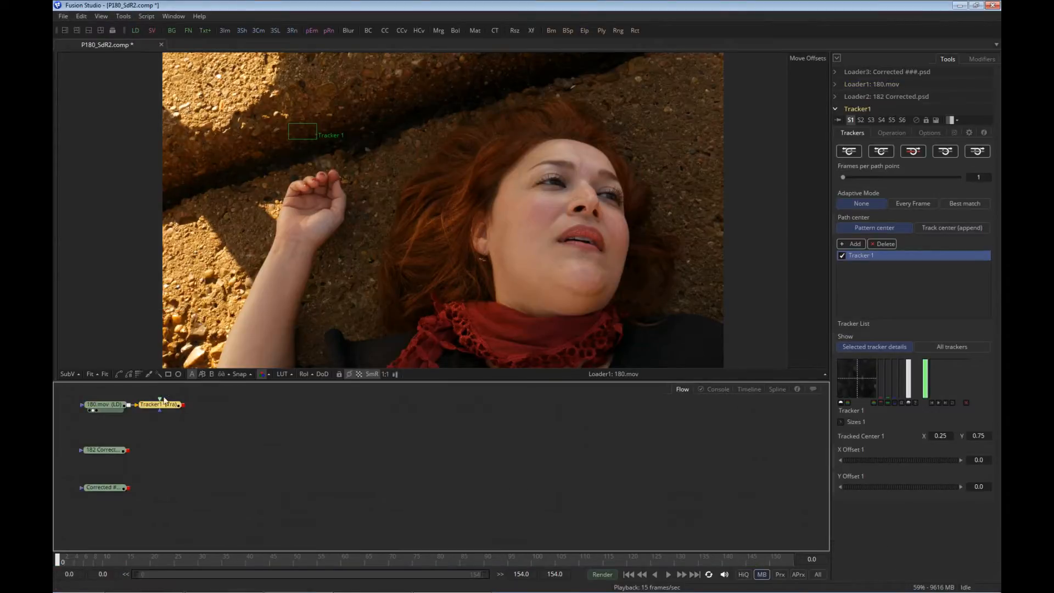
left_click_drag(166, 409, 200, 409)
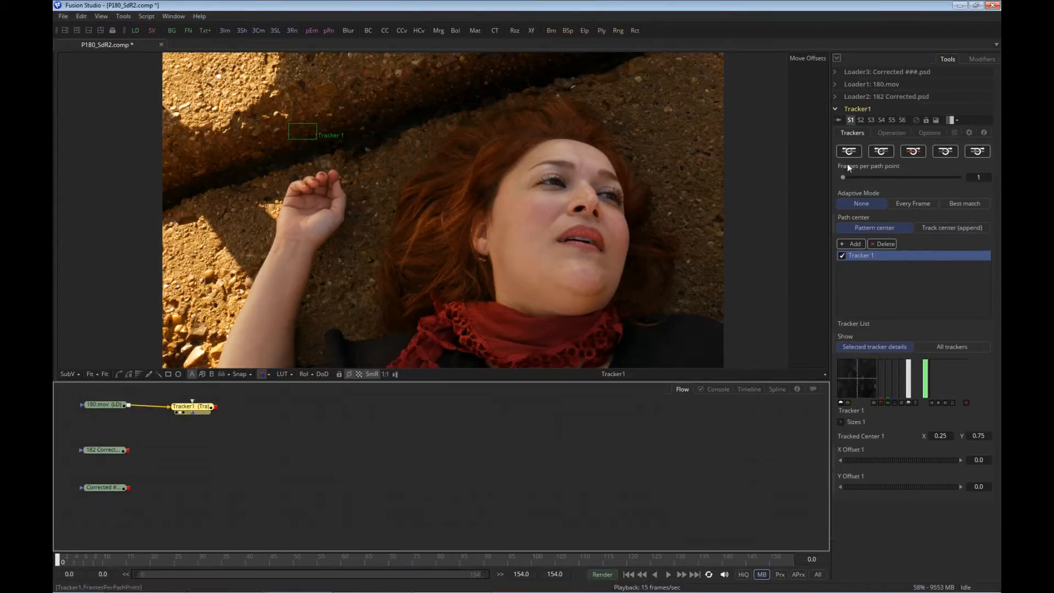
left_click(891, 133)
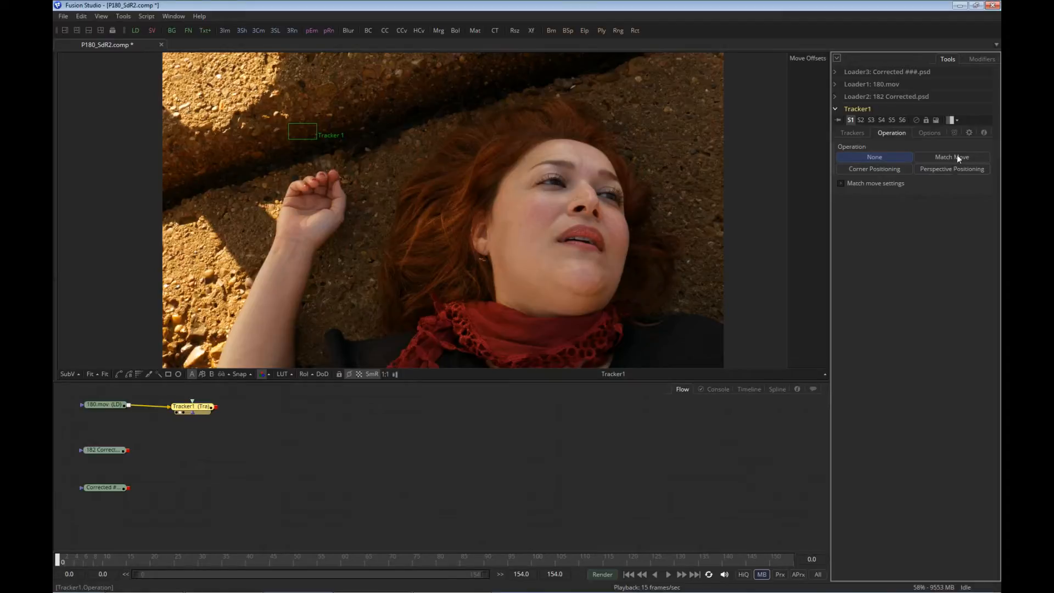
left_click(865, 132)
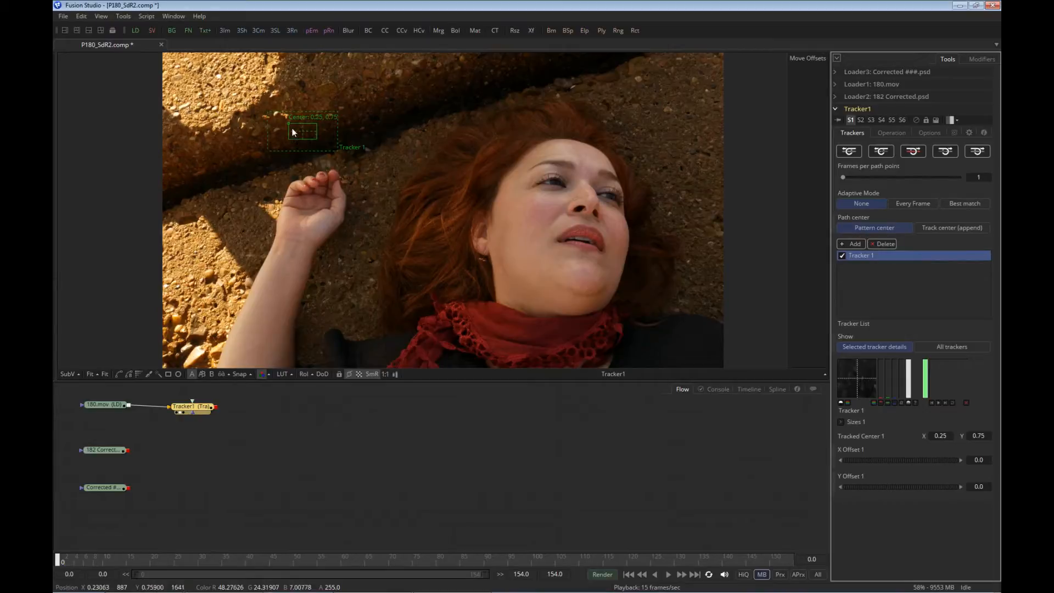
- Place Tracker 1's pattern on the bright white stone in the sunlit ground at the image's upper left
left_click_drag(288, 124, 240, 129)
scroll(236, 99, "up", 5)
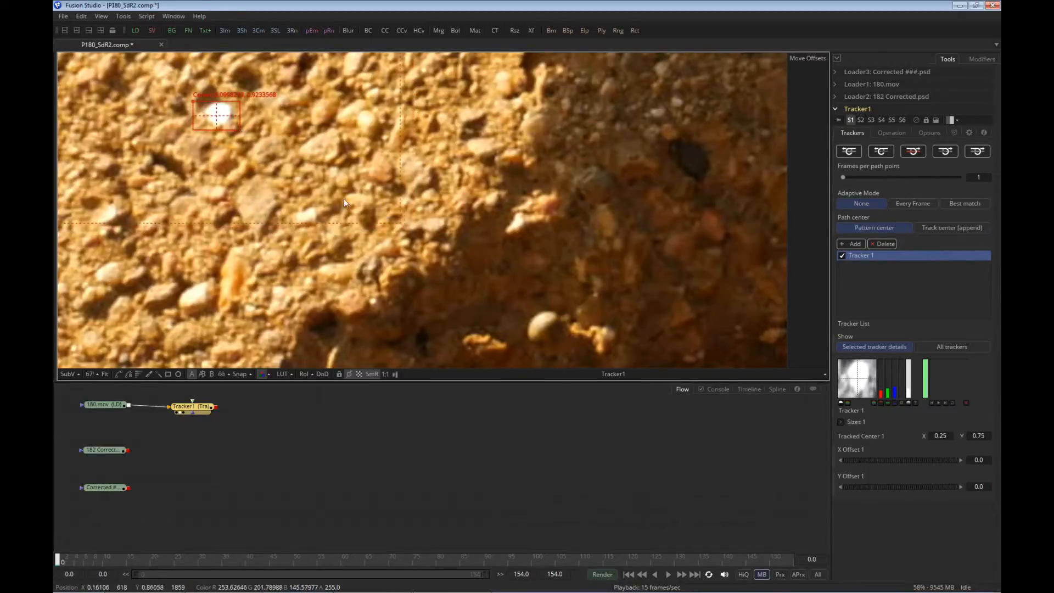
scroll(334, 174, "down", 3)
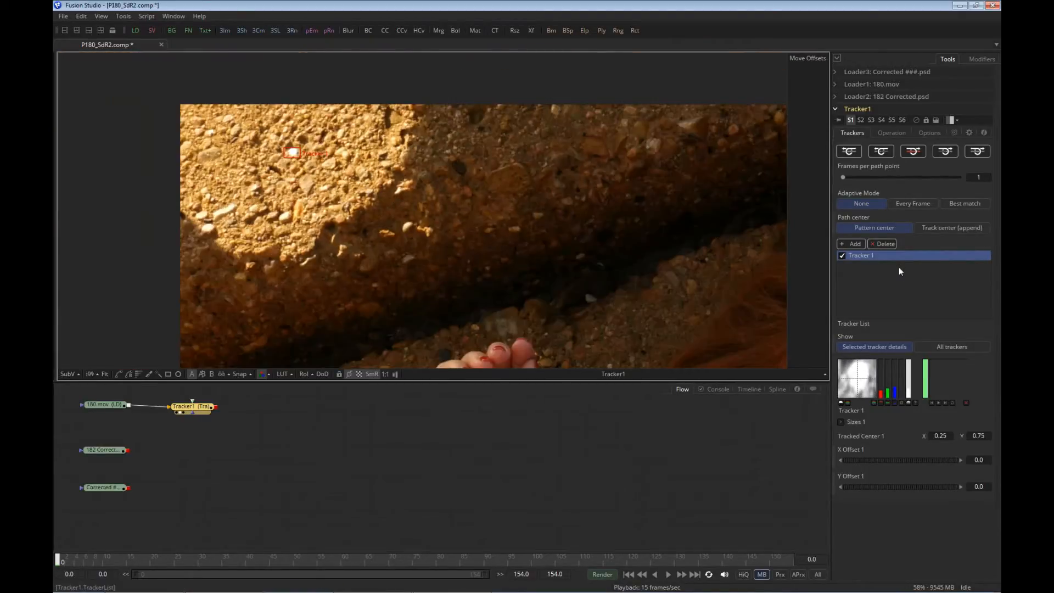
- Add Tracker 2 and fit its pattern tightly around the light pebble above the woman's head, near the image's upper right
left_click(859, 245)
left_click_drag(729, 264, 527, 188)
scroll(536, 194, "down", 3)
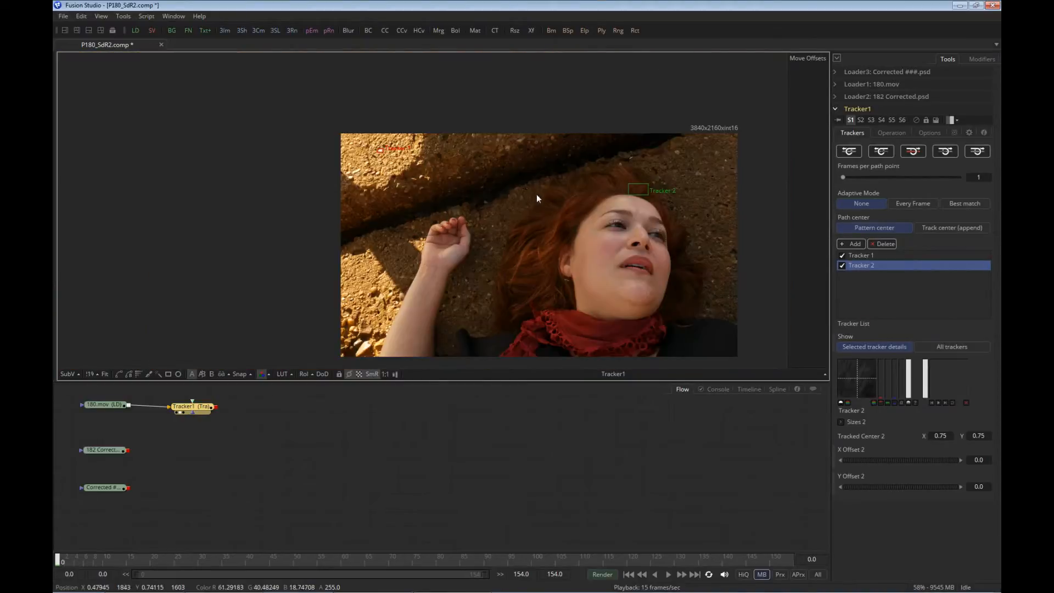
left_click_drag(619, 248, 611, 219)
left_click_drag(650, 112, 572, 242)
scroll(589, 251, "up", 3)
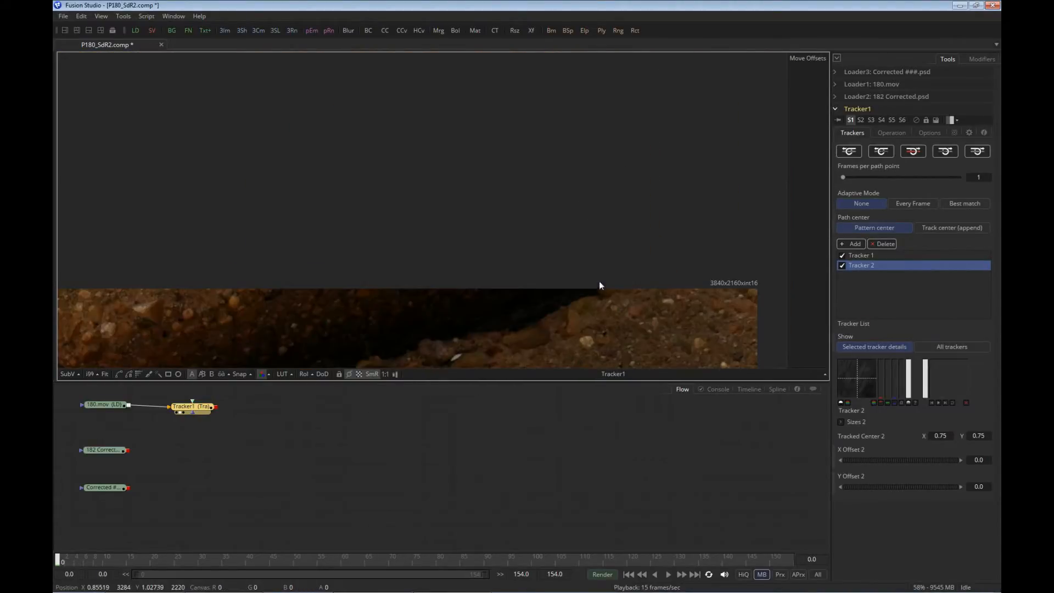
left_click_drag(597, 286, 559, 173)
left_click_drag(546, 231, 545, 151)
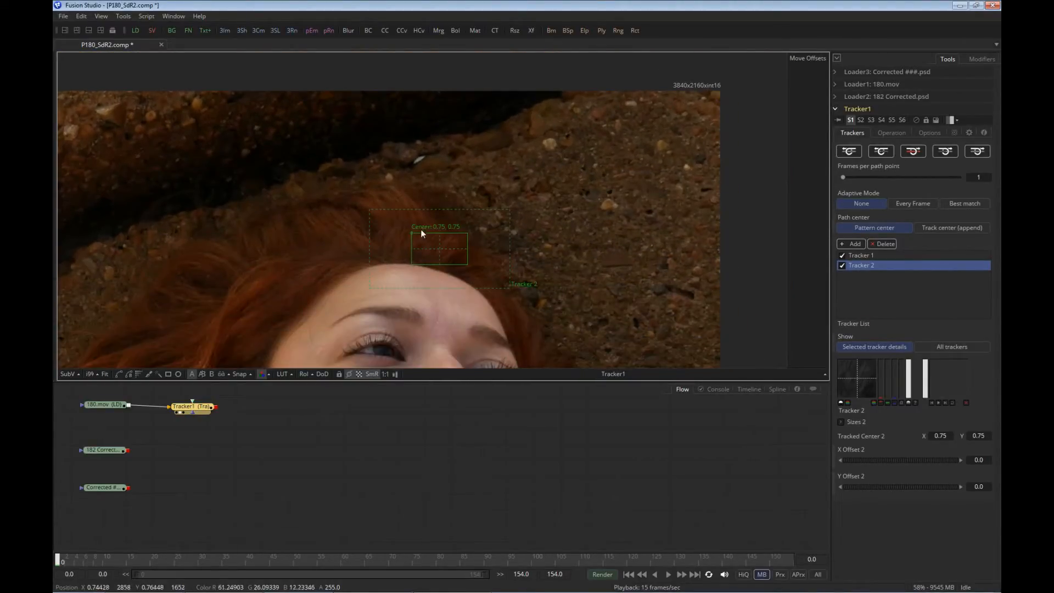
left_click_drag(413, 233, 523, 130)
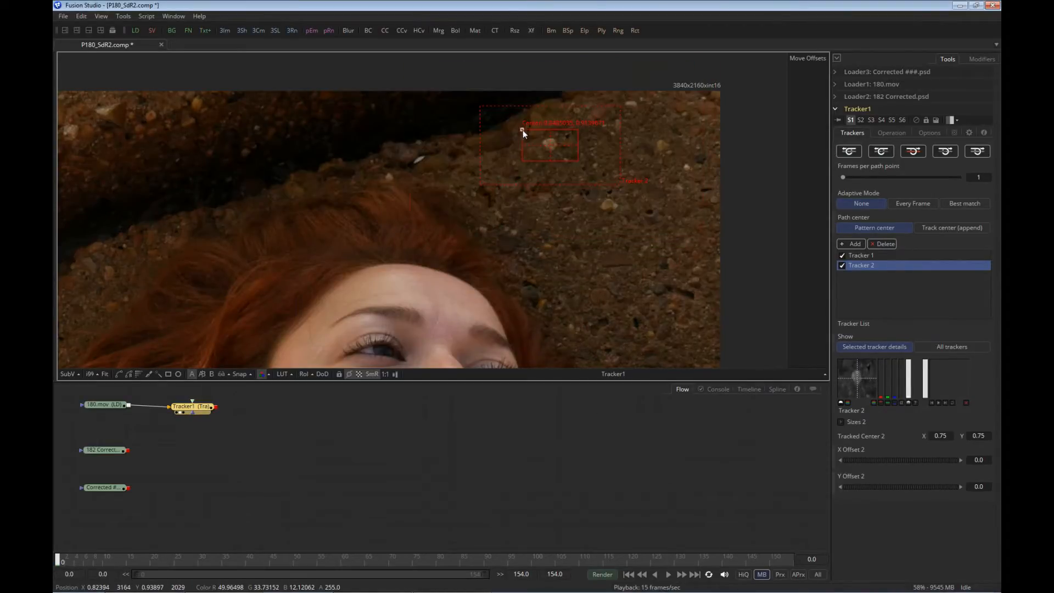
left_click_drag(577, 161, 560, 151)
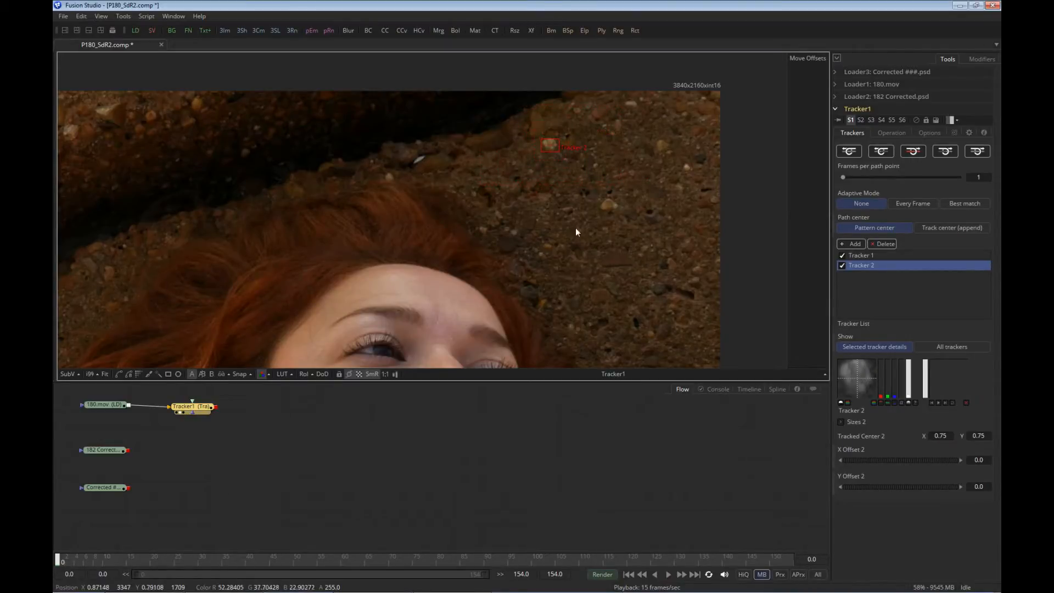
- Examine the ground beside the woman's face in color and in the blue channel for a trackable detail
scroll(576, 228, "down", 10)
scroll(601, 220, "up", 5)
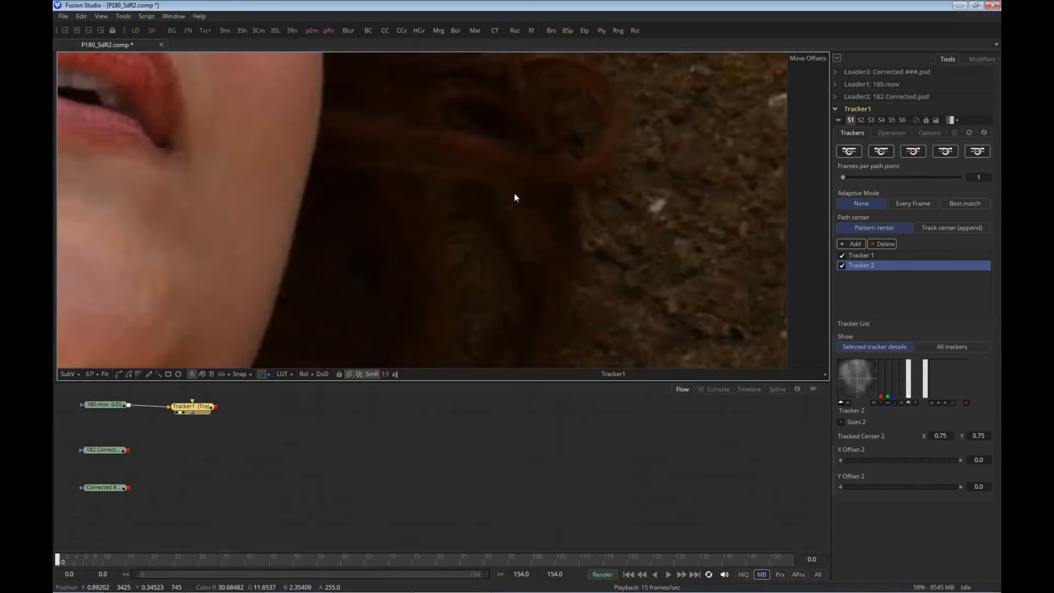
key("b")
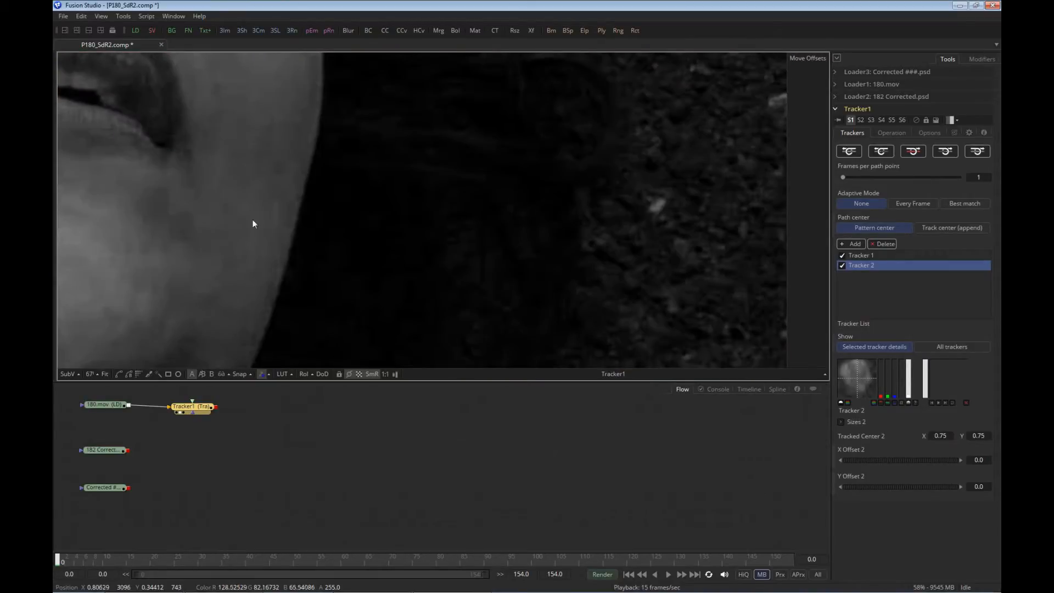
key("c")
scroll(474, 212, "down", 5)
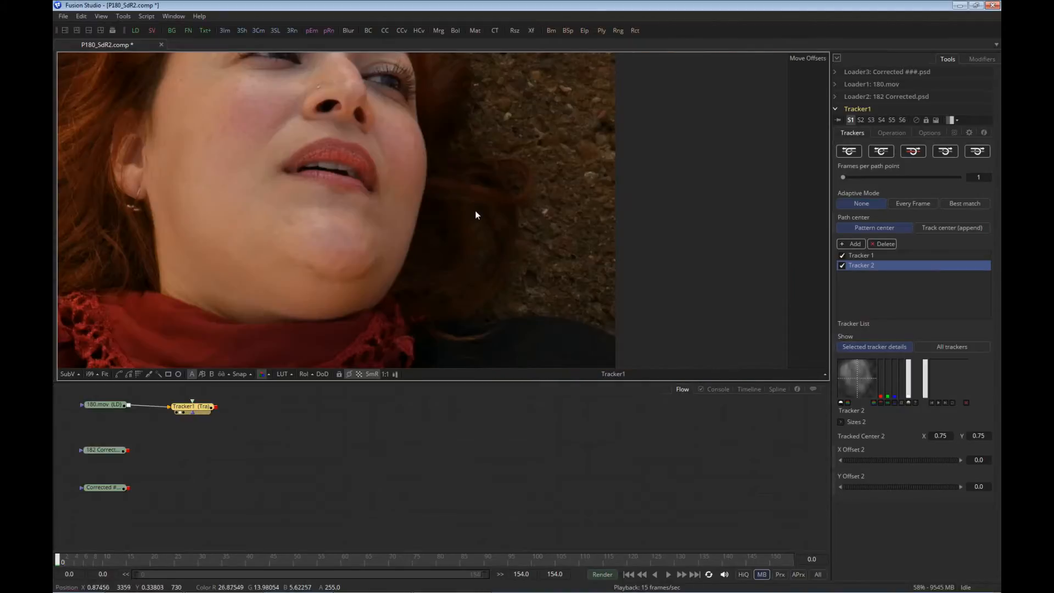
left_click_drag(476, 212, 563, 229)
scroll(487, 234, "down", 2)
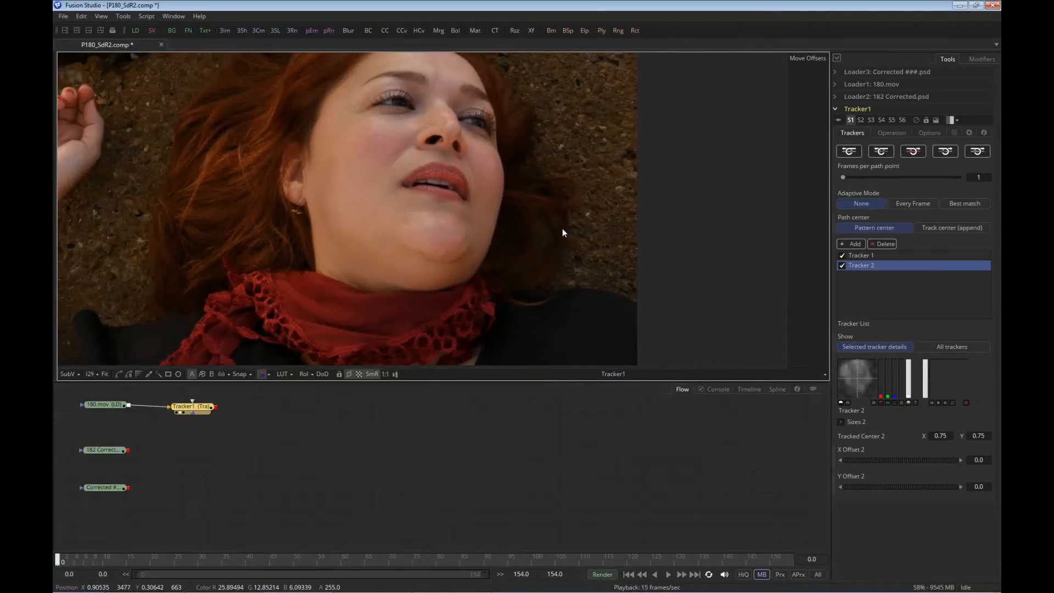
scroll(592, 243, "up", 5)
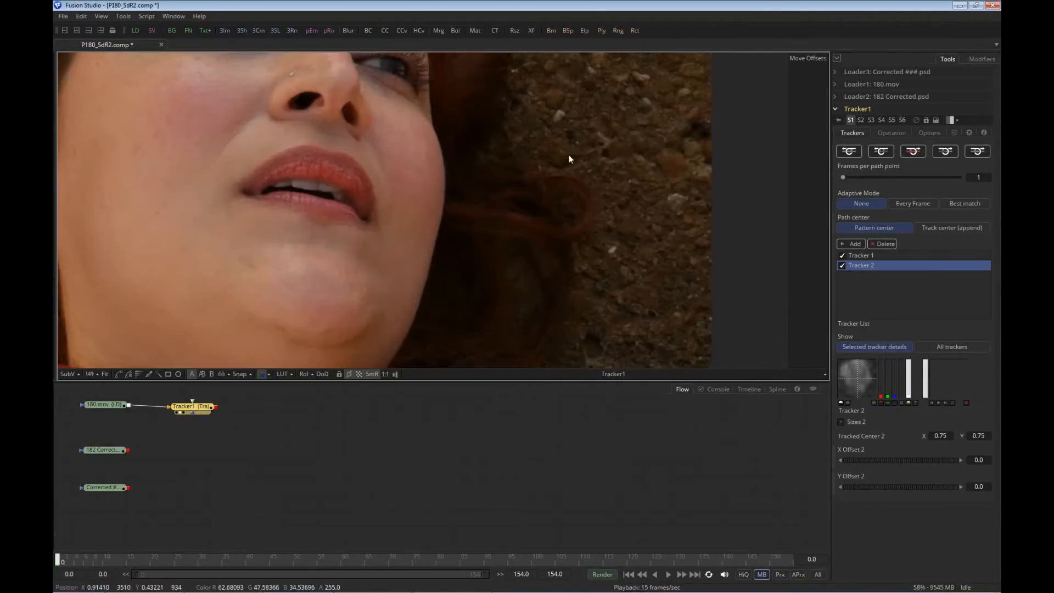
left_click_drag(569, 159, 575, 200)
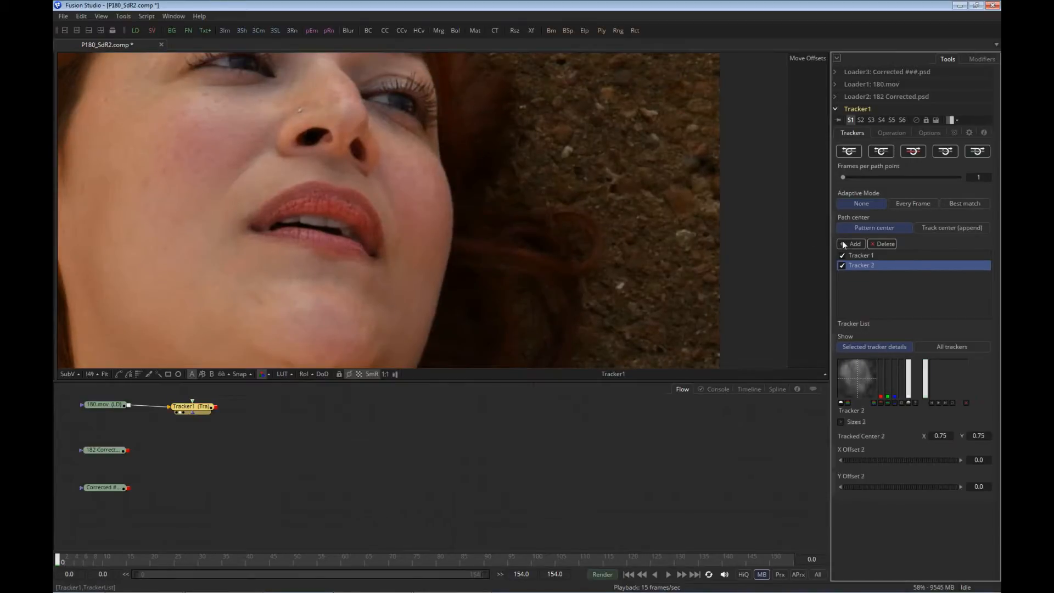
- Add Tracker 3 and fit its pattern tightly on a detail in the sunlit gravel beside the forearm
left_click(843, 240)
scroll(482, 218, "down", 5)
left_click_drag(300, 263, 504, 236)
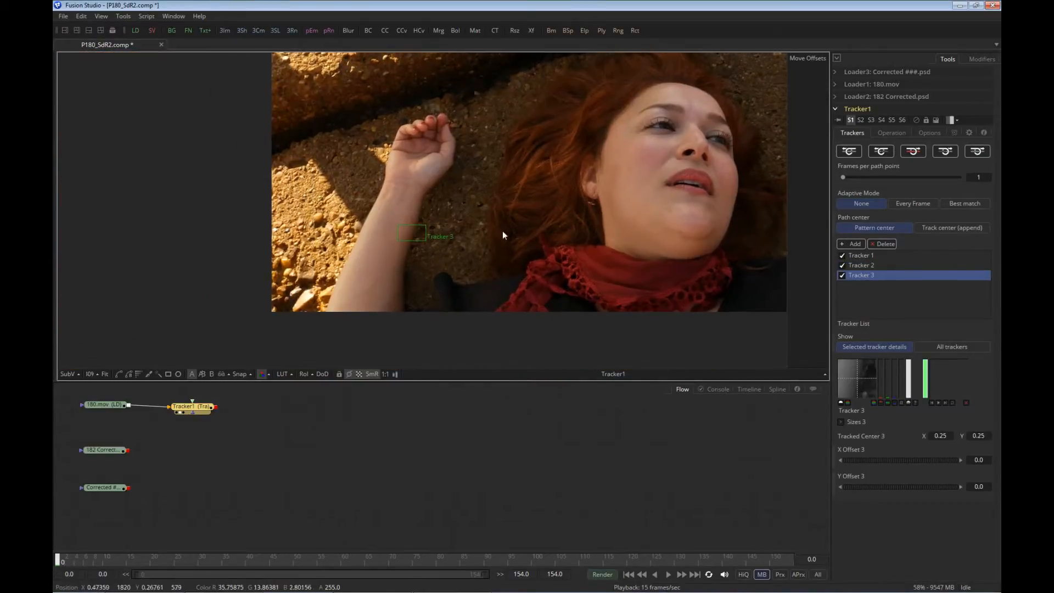
scroll(443, 242, "up", 3)
left_click_drag(403, 236, 263, 196)
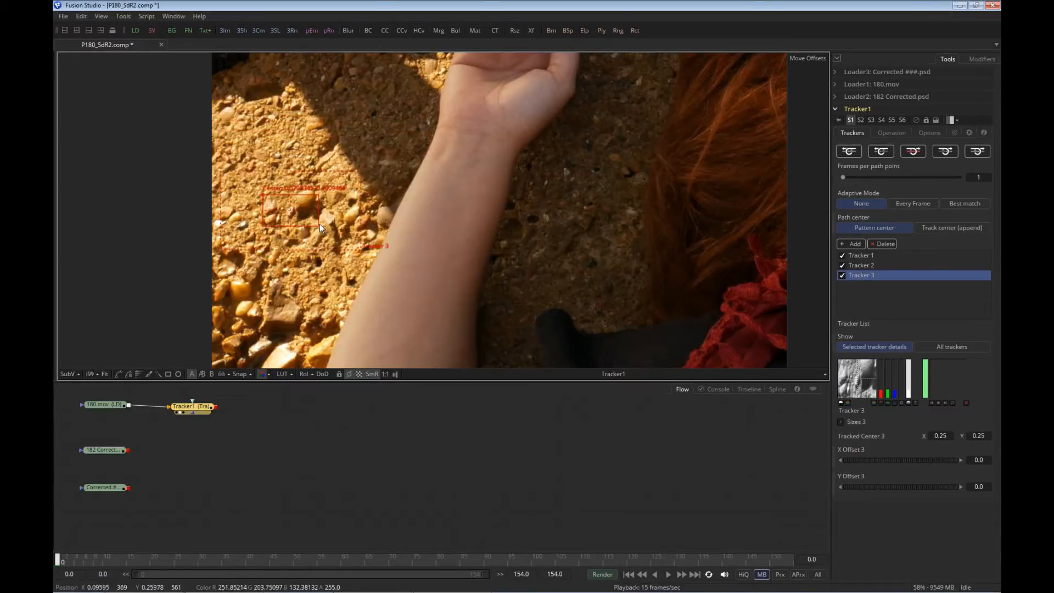
left_click_drag(319, 223, 313, 258)
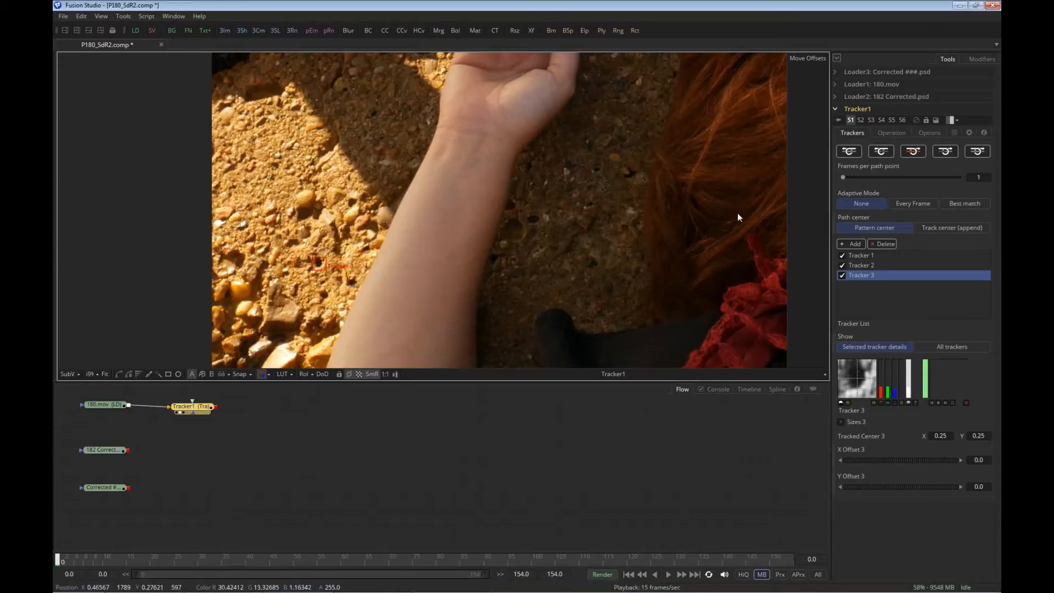
- Add Tracker 4 on a small stone to the right of the woman's face and tighten its pattern and search areas
left_click(843, 246)
scroll(528, 237, "down", 5)
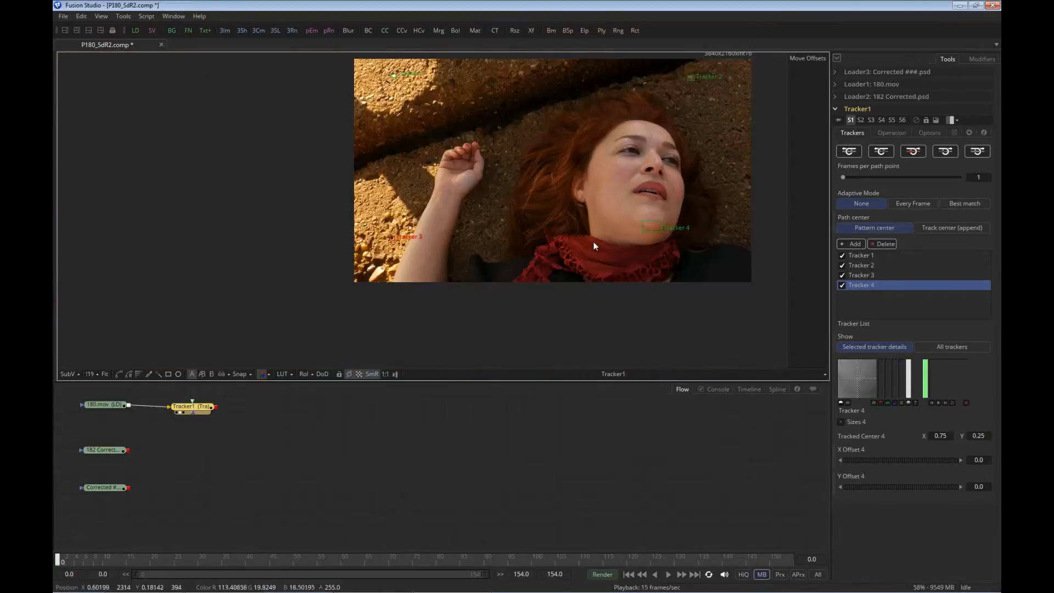
scroll(481, 231, "up", 5)
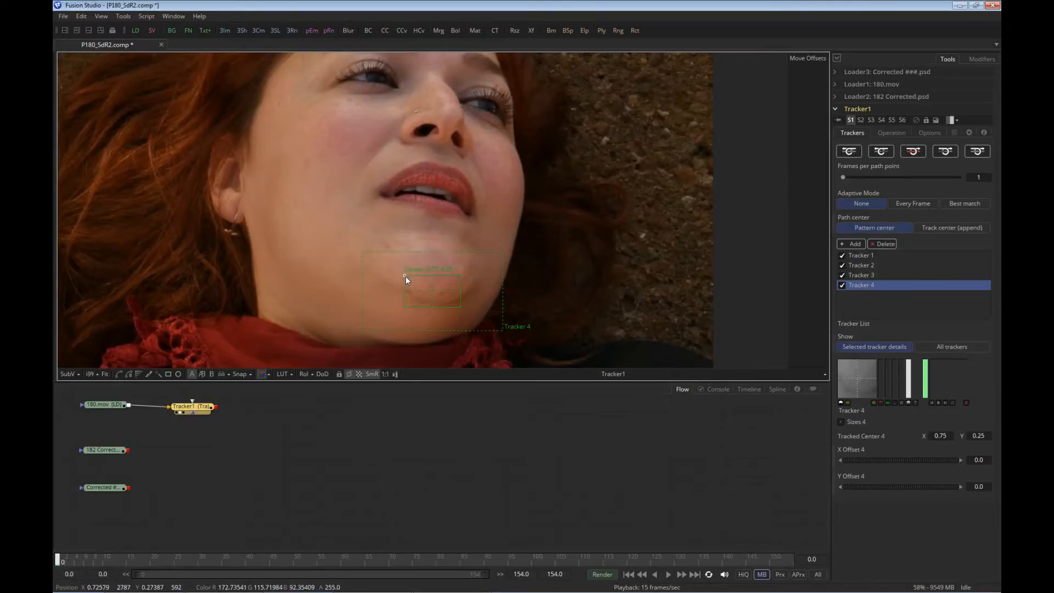
left_click_drag(407, 276, 487, 114)
left_click_drag(390, 123, 578, 130)
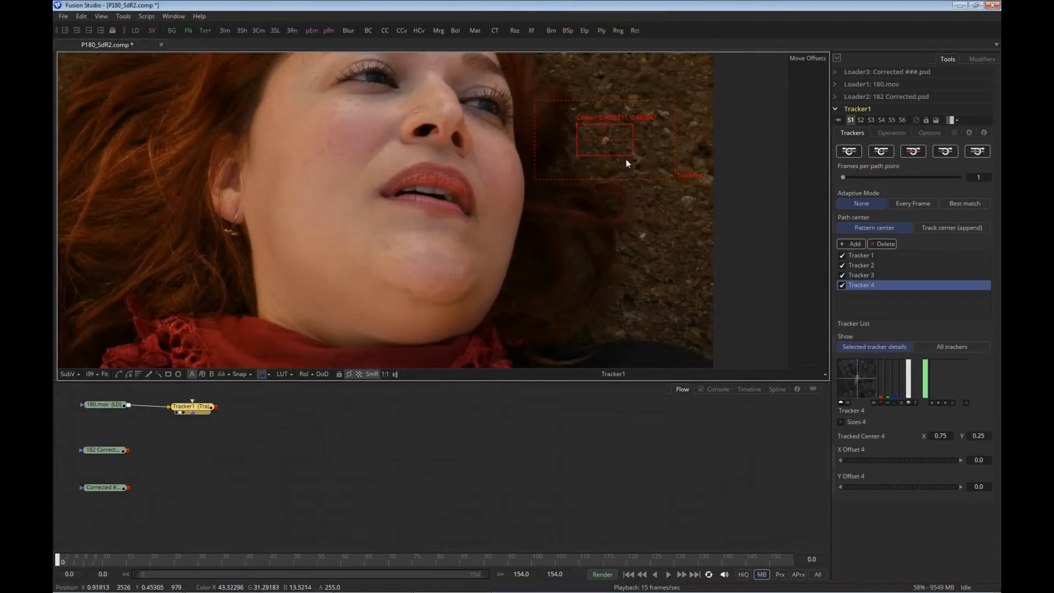
left_click_drag(634, 150, 613, 150)
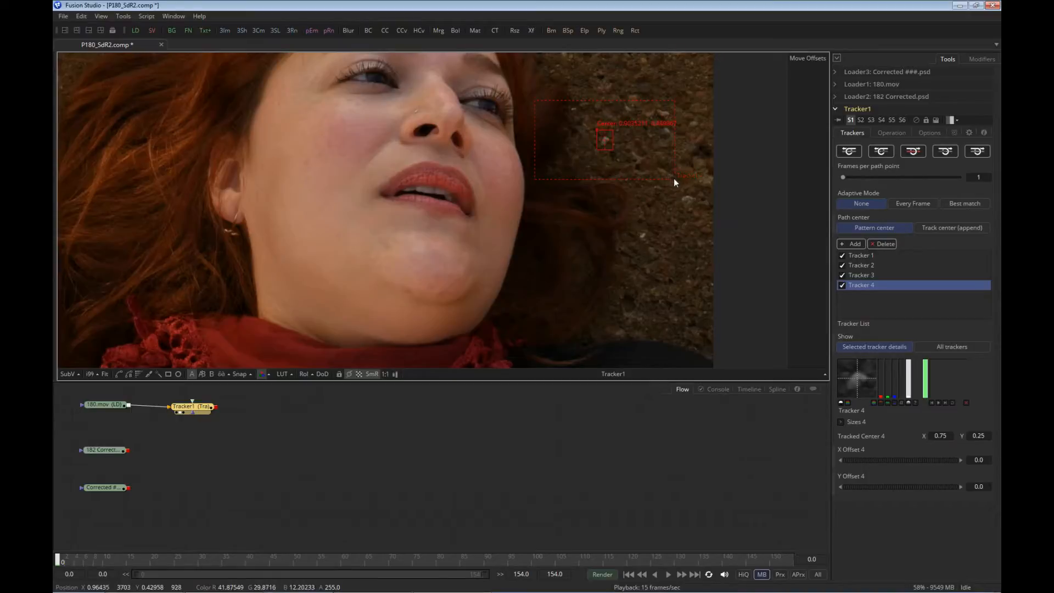
left_click_drag(674, 178, 632, 159)
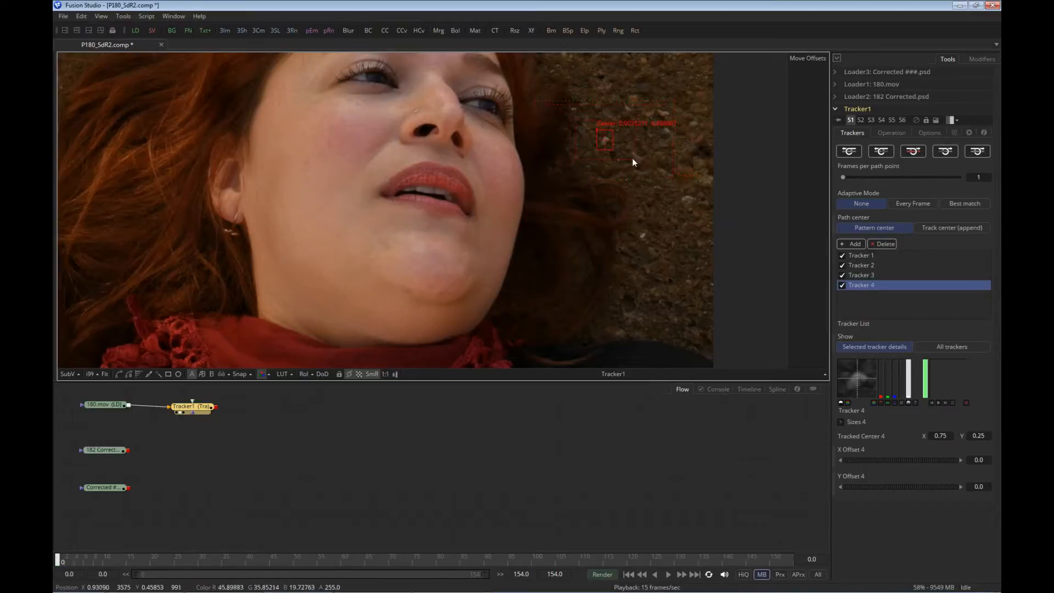
left_click(105, 375)
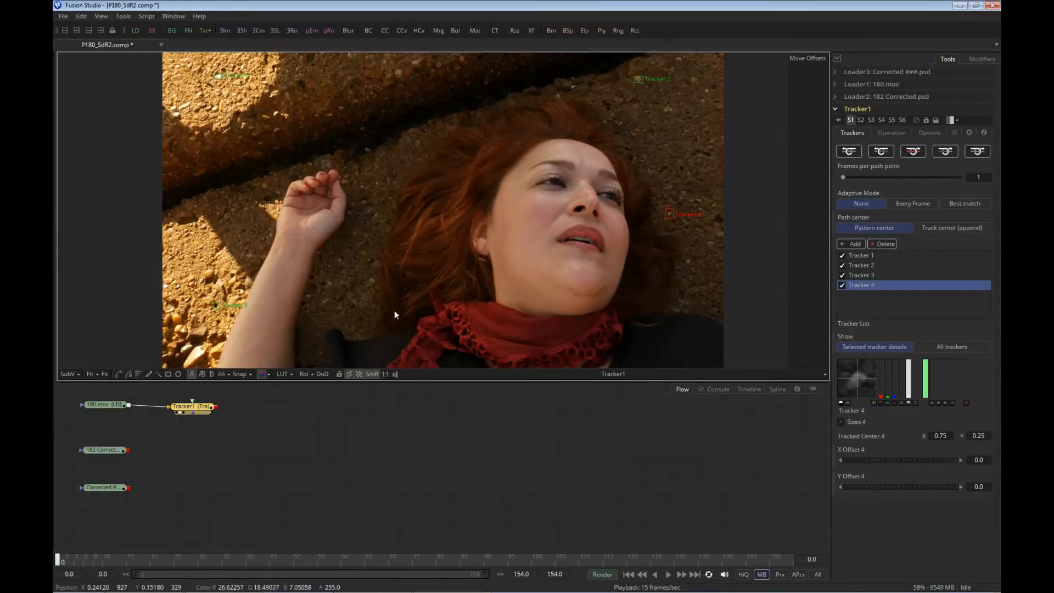
- Track all four patterns forward through the clip and set the tracker's operation to Match Move
left_click(940, 154)
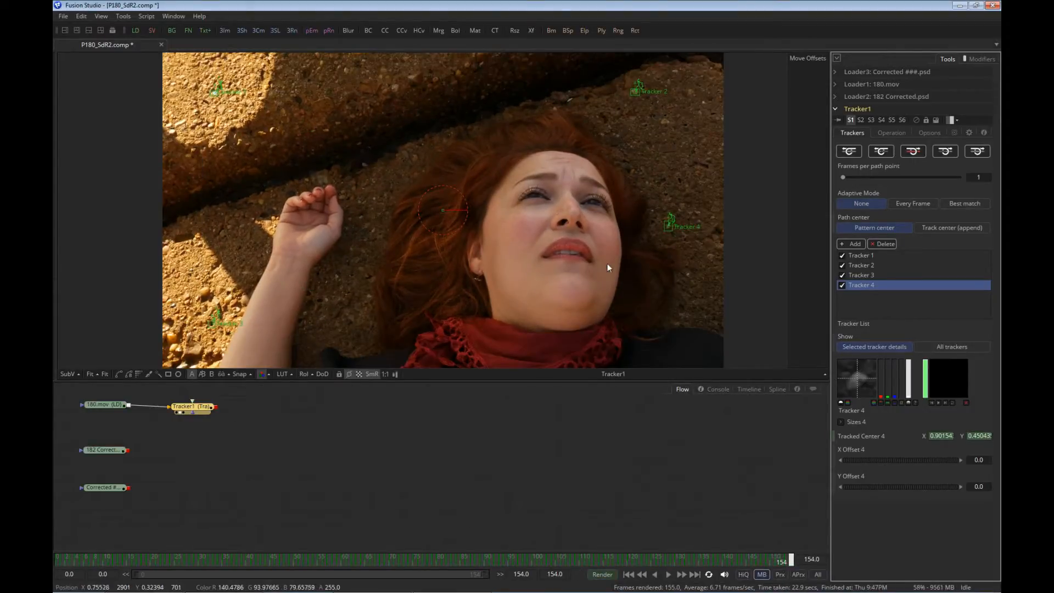
left_click(892, 133)
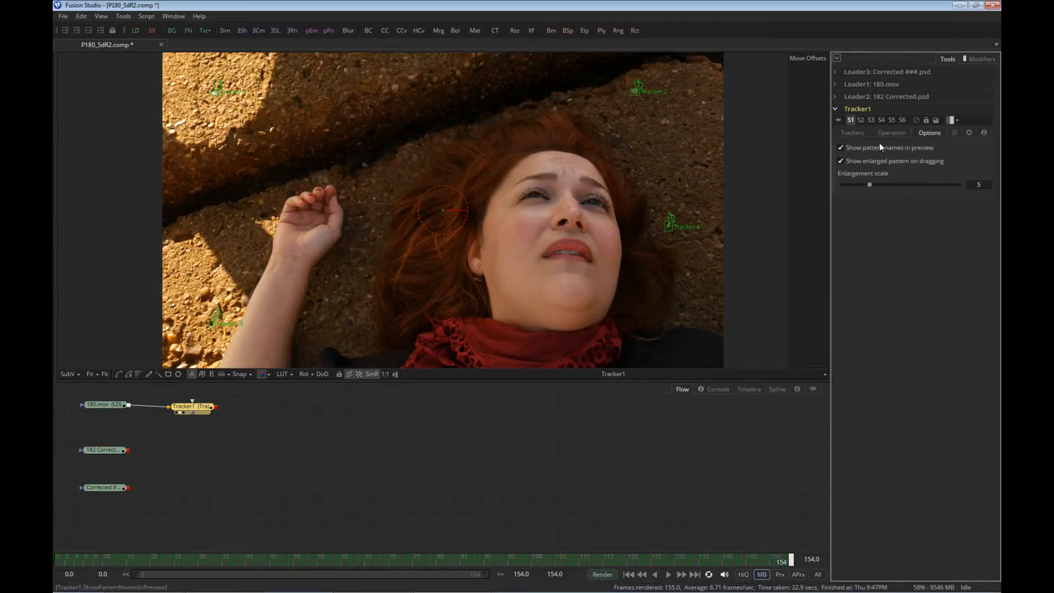
left_click(930, 158)
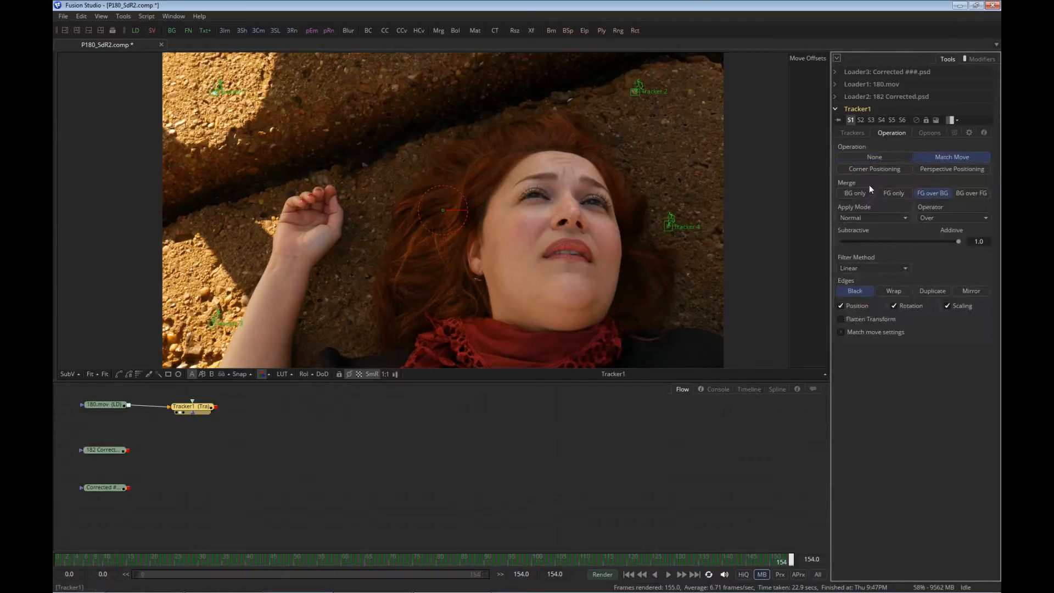
- Set the match move's merge mode to BG only and bring the whole frame into view
left_click(857, 193)
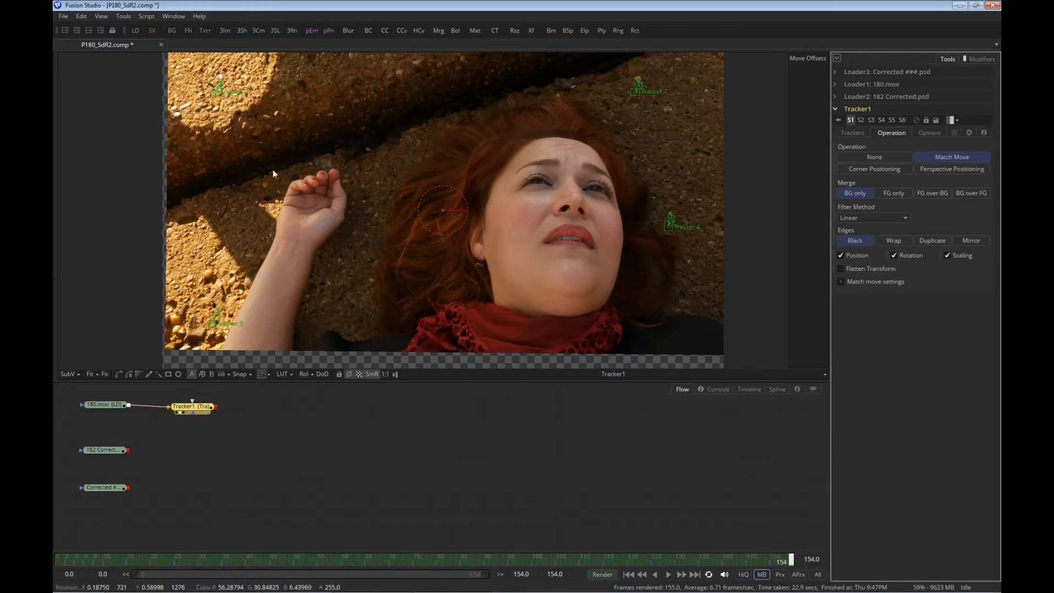
left_click_drag(297, 151, 305, 210)
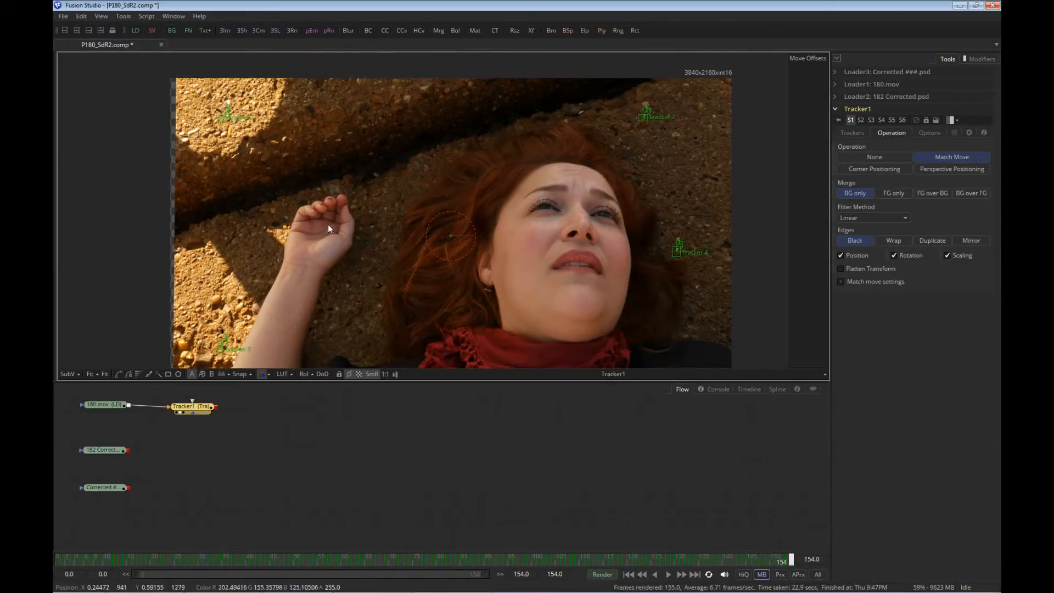
scroll(328, 224, "down", 2)
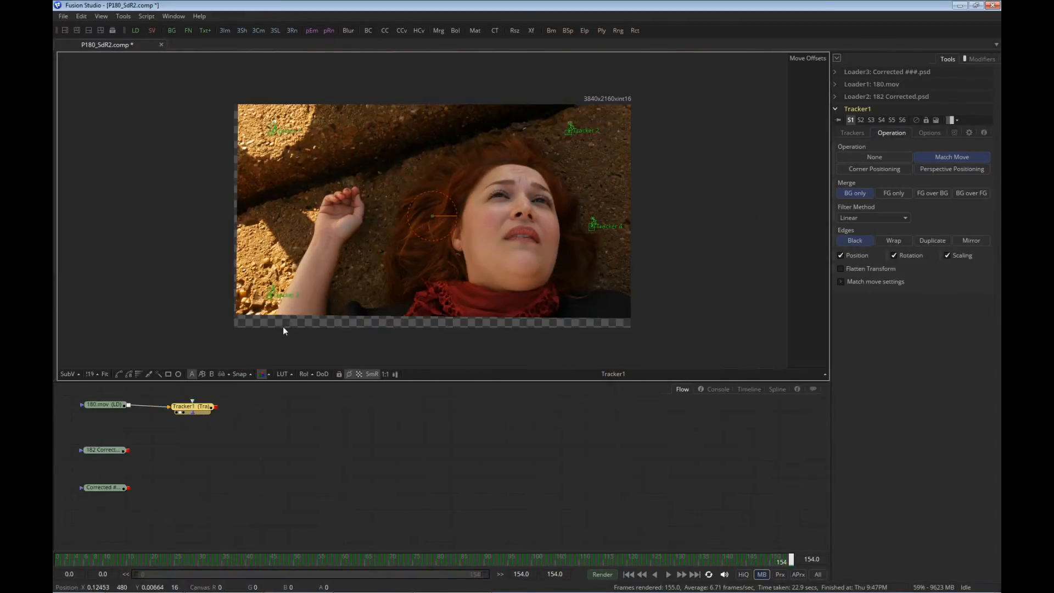
- Compare the match-moved clip's first and last frames, both in normal and in HiQ display
left_click(629, 574)
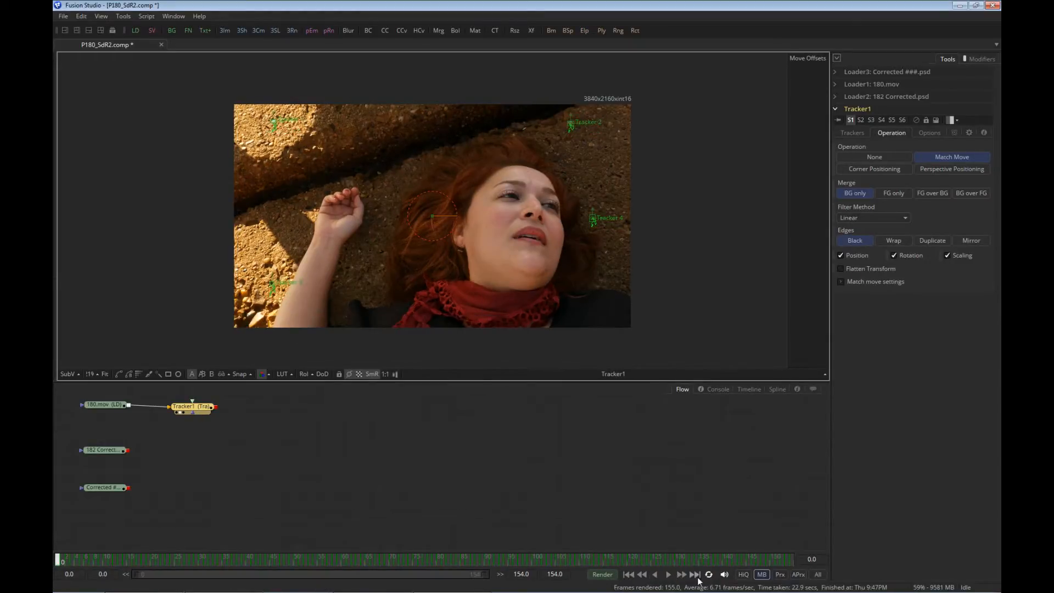
left_click(695, 575)
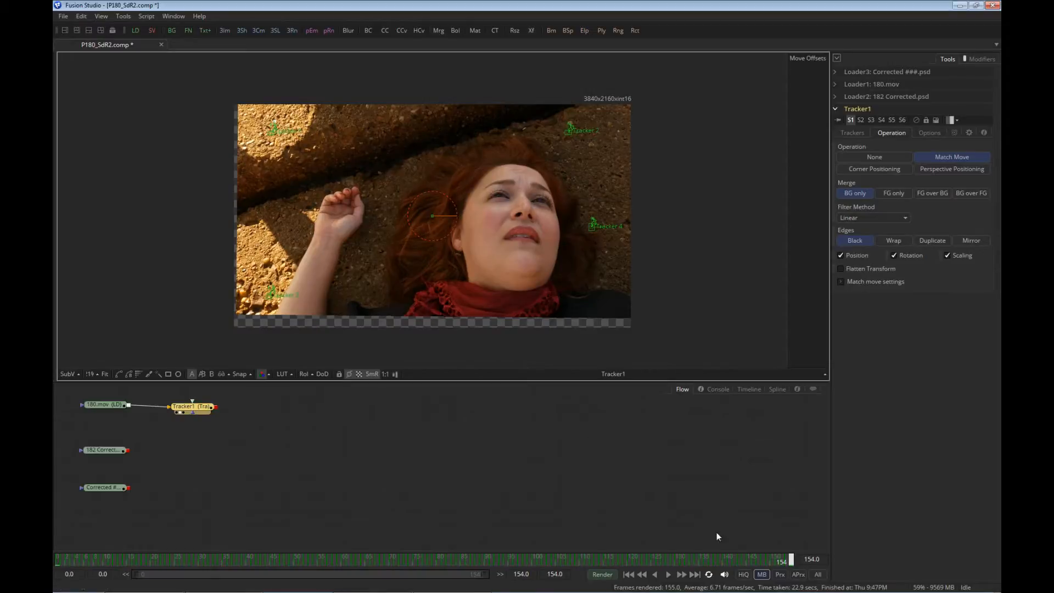
left_click(744, 574)
left_click(628, 575)
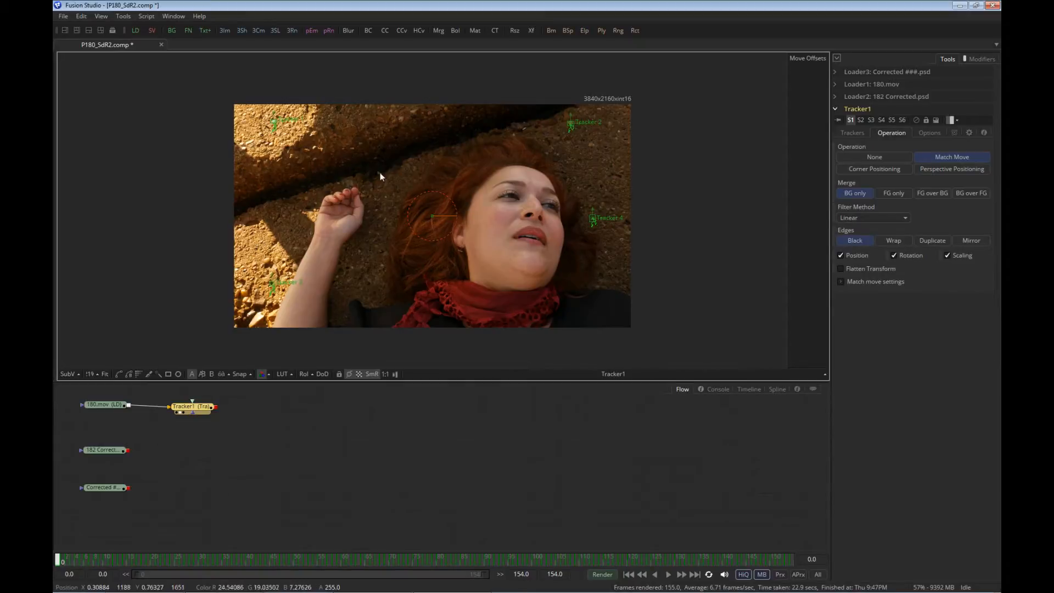
left_click(694, 575)
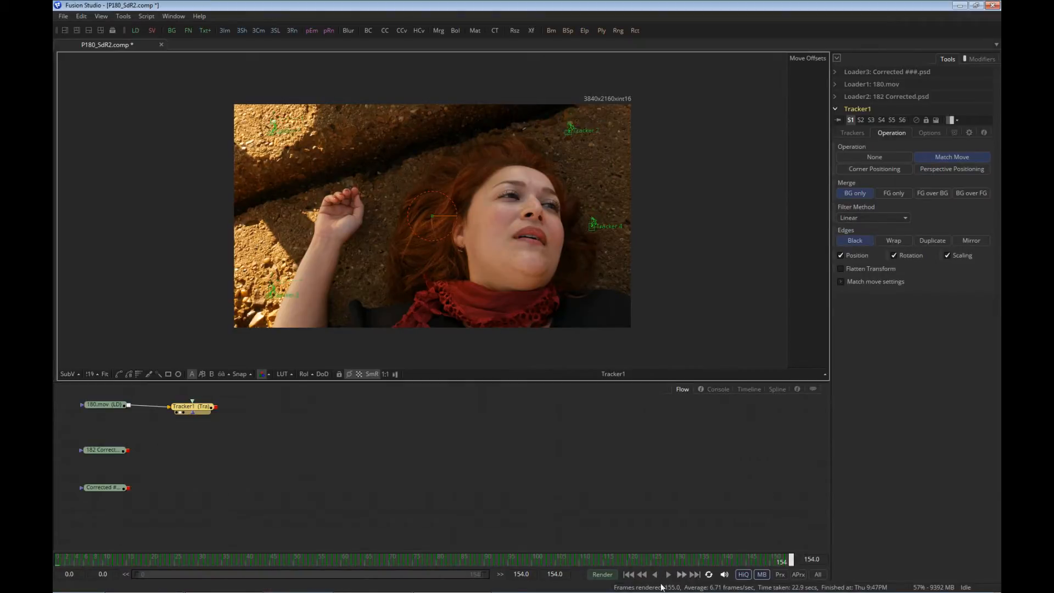
left_click(629, 575)
- Add a Transform node after Tracker1, place it far downstream in the flow and show it in the viewer
left_click(198, 405)
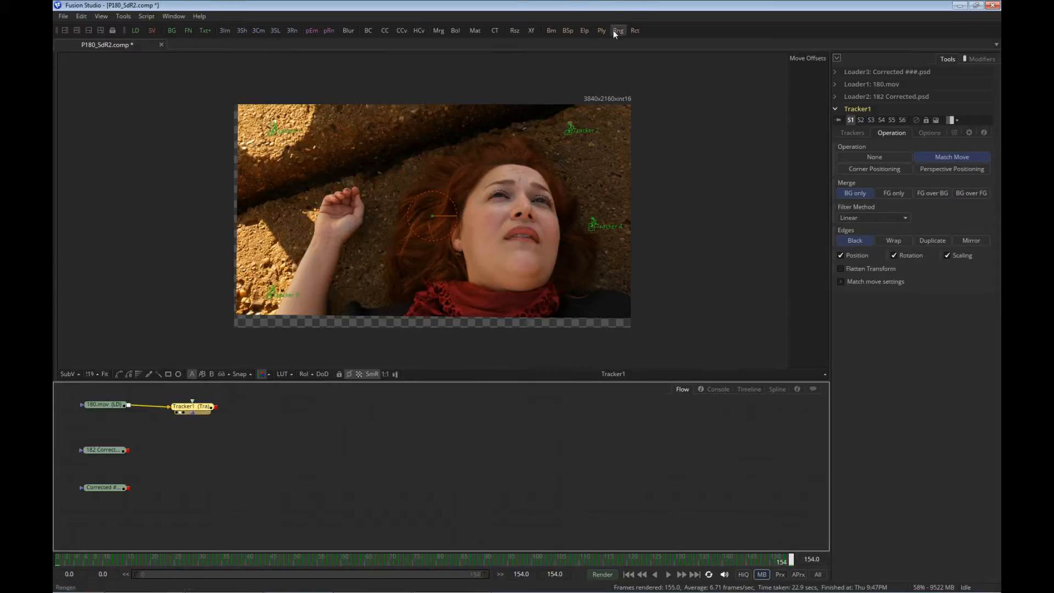
left_click(532, 30)
left_click_drag(256, 410, 627, 420)
key("1")
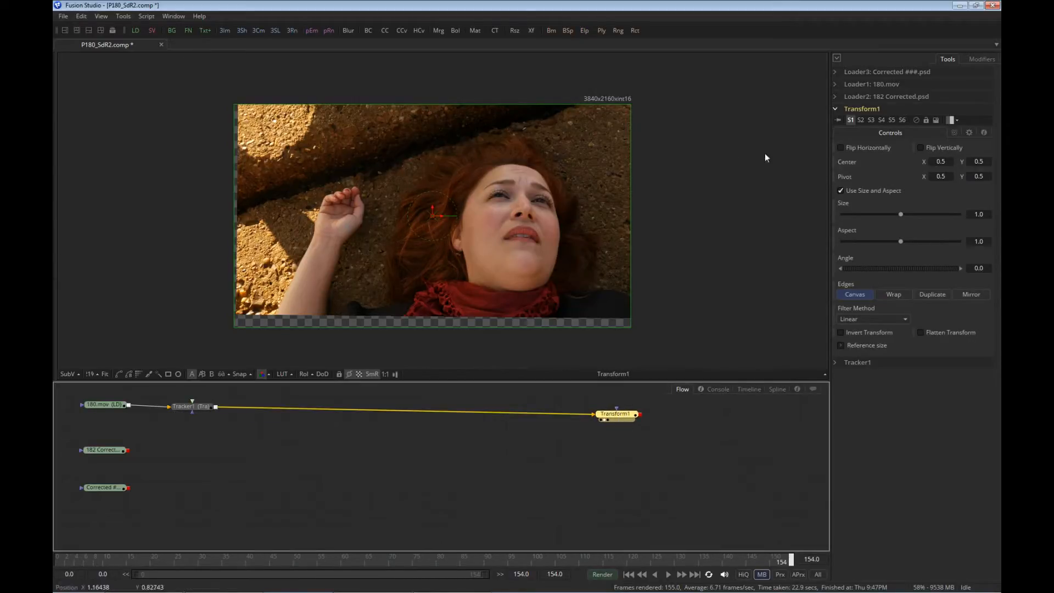
- Connect the Transform's Center to Tracker1's Steady Position and its Pivot to Tracker1's Steady Axis
right_click(904, 160)
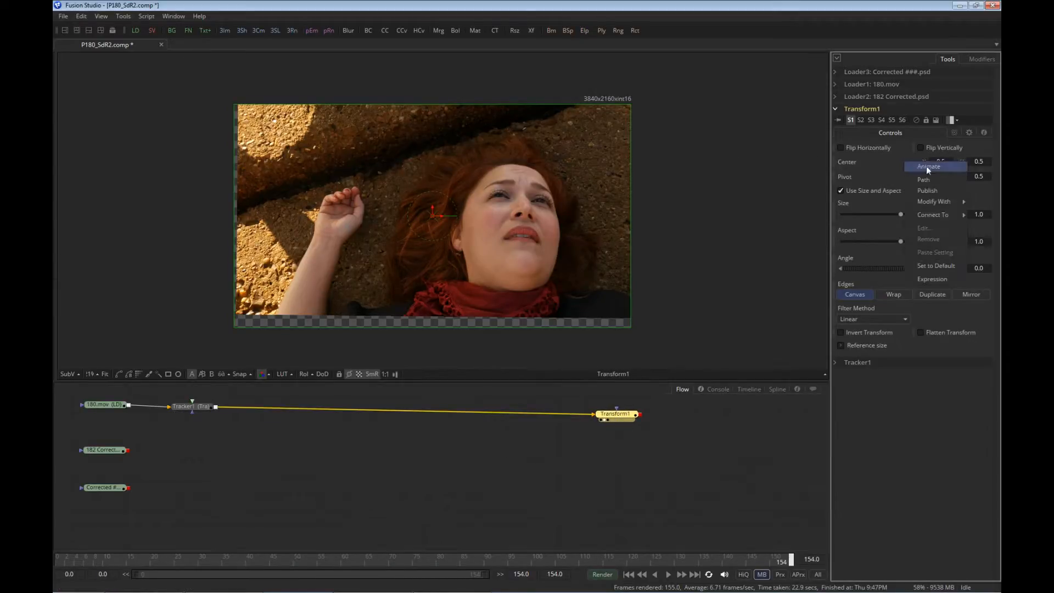
mouse_move(941, 214)
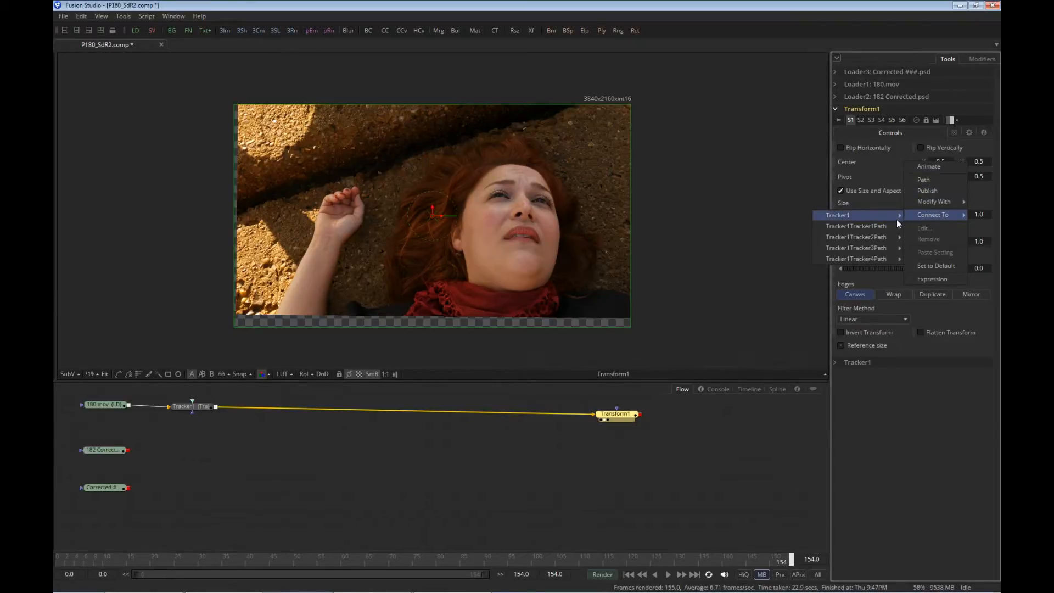
mouse_move(884, 217)
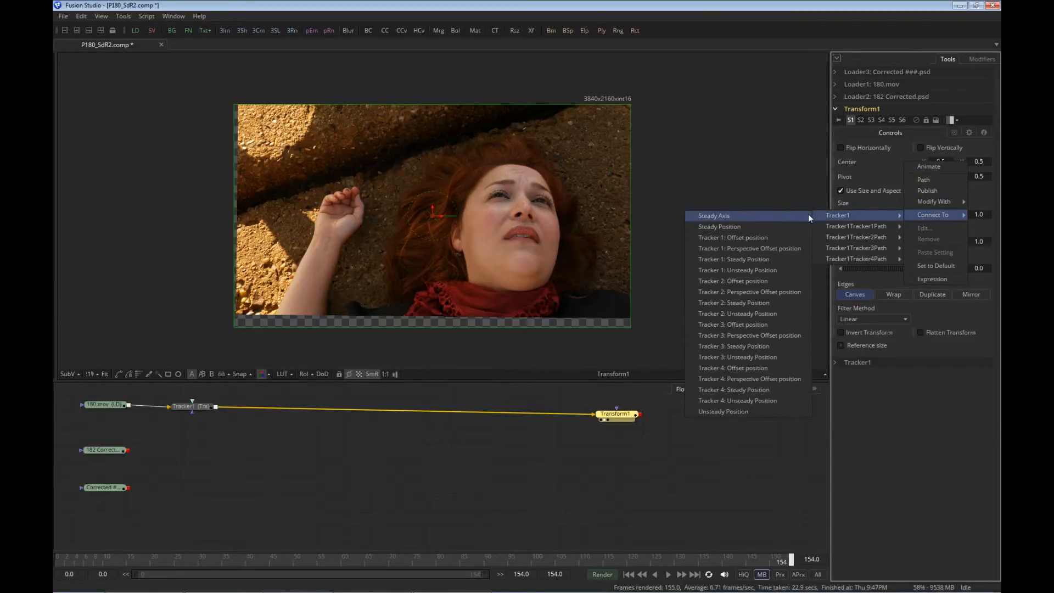
left_click(796, 226)
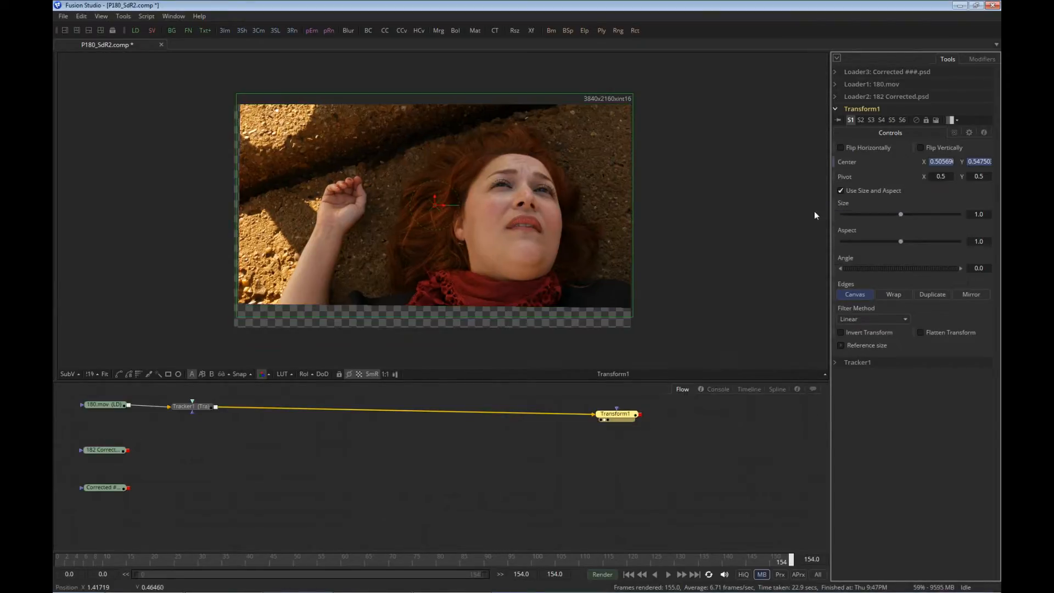
right_click(908, 177)
mouse_move(935, 230)
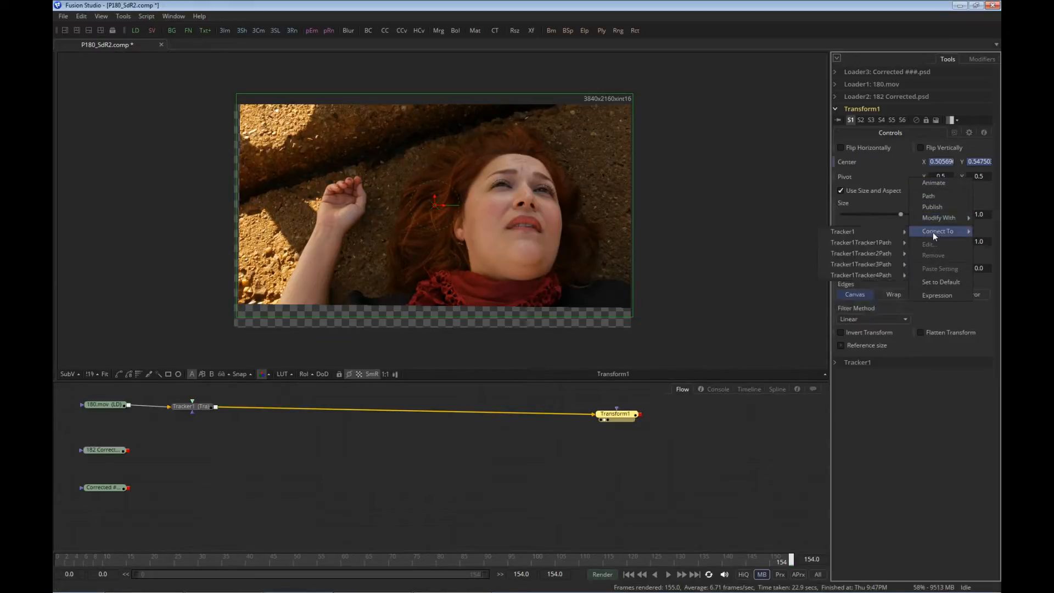
mouse_move(878, 236)
left_click(786, 236)
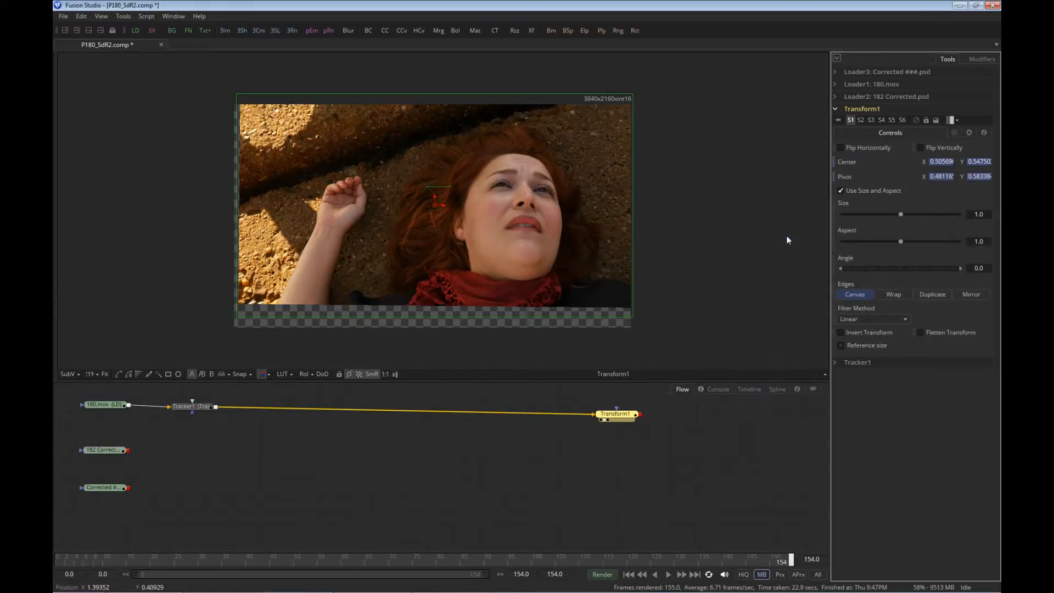
- Connect the Transform's Size to Tracker1's Steady Size and its Angle to Tracker1's Steady Angle
right_click(927, 213)
mouse_move(950, 257)
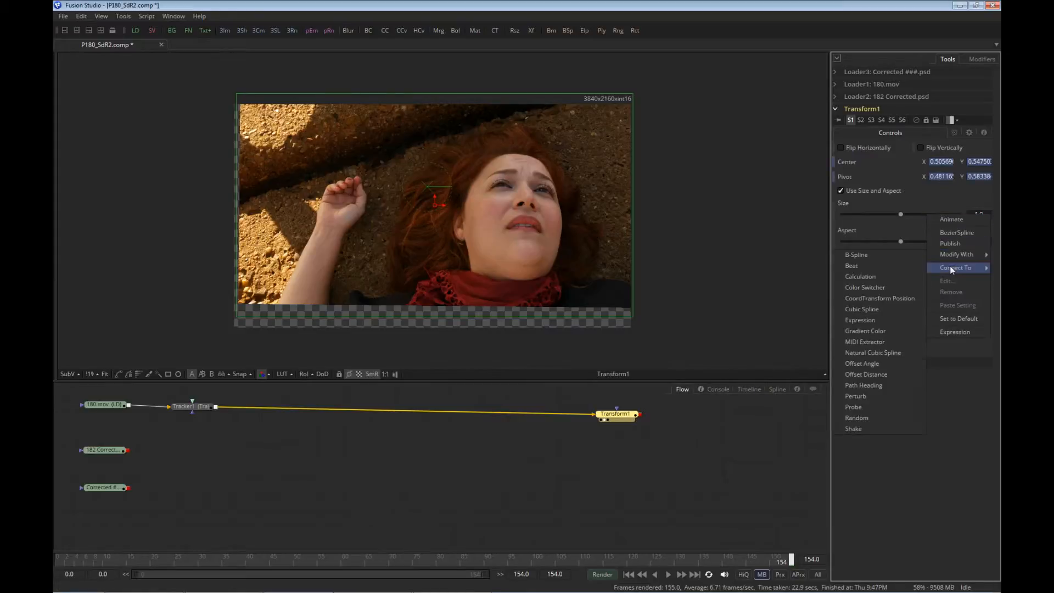
mouse_move(886, 268)
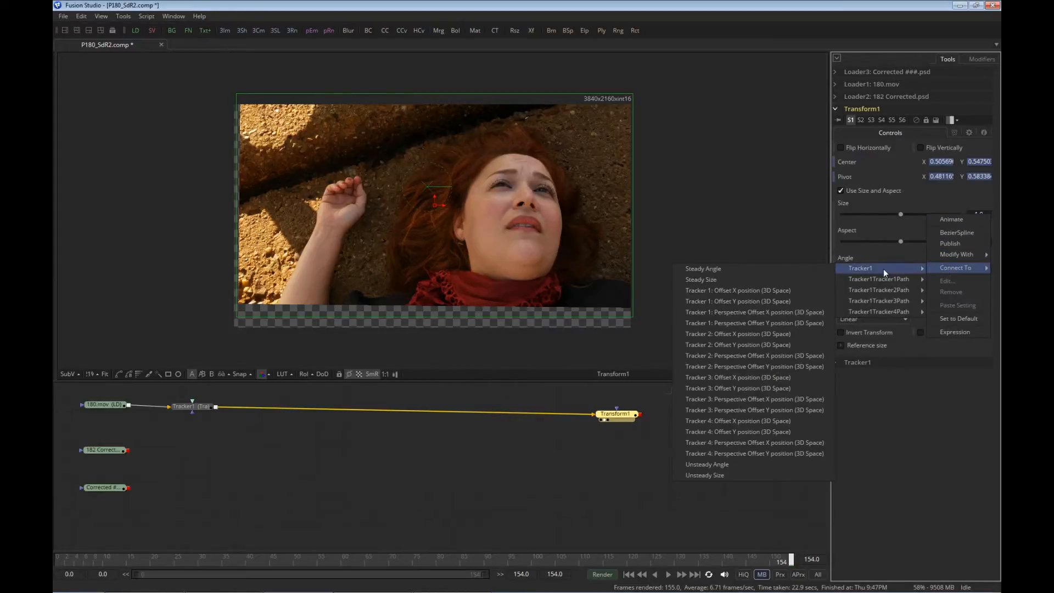
left_click(776, 278)
right_click(913, 268)
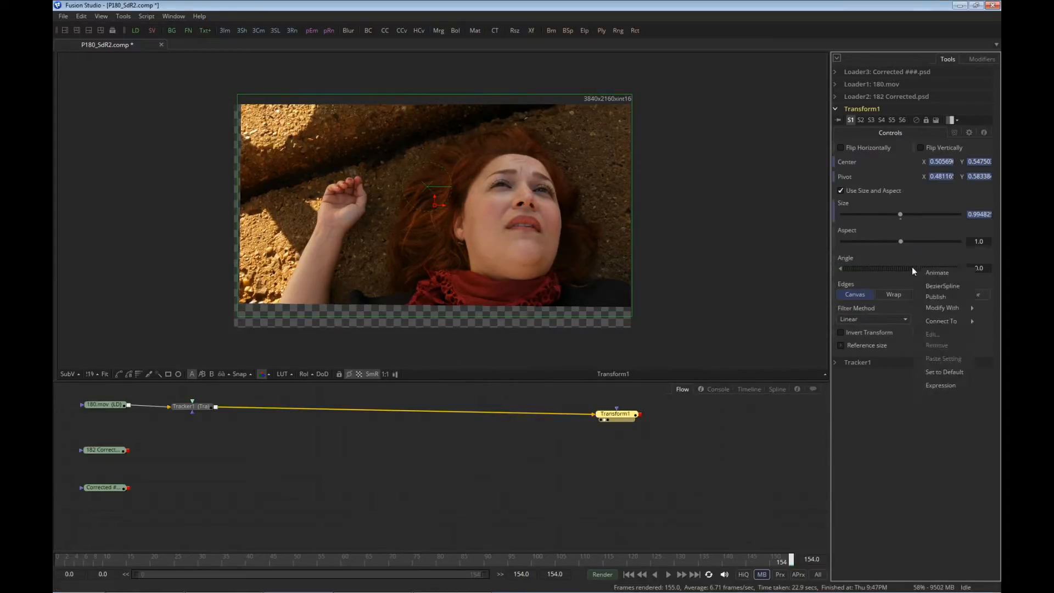
mouse_move(928, 322)
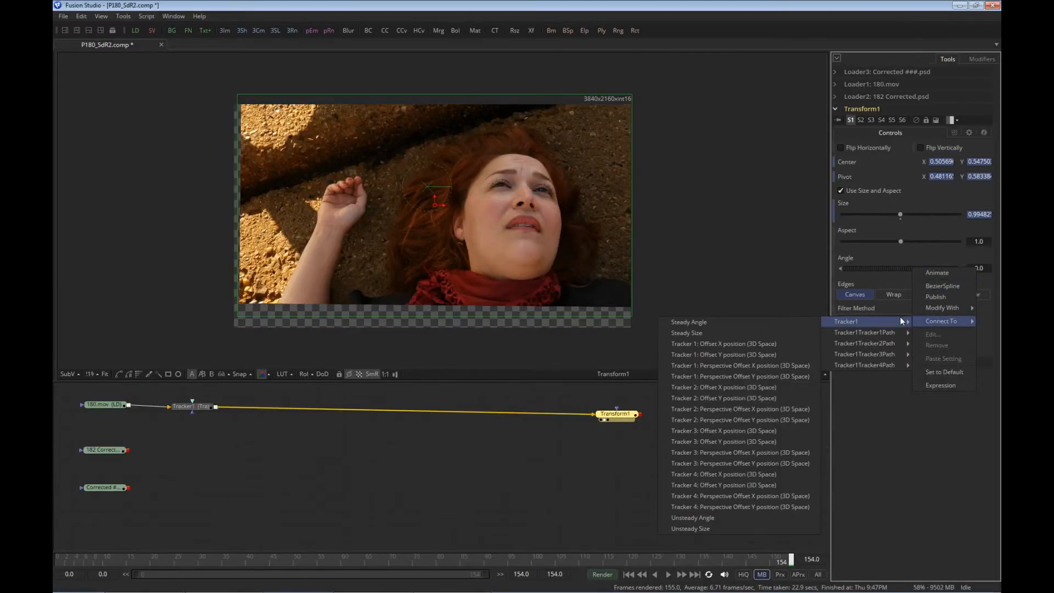
left_click(784, 319)
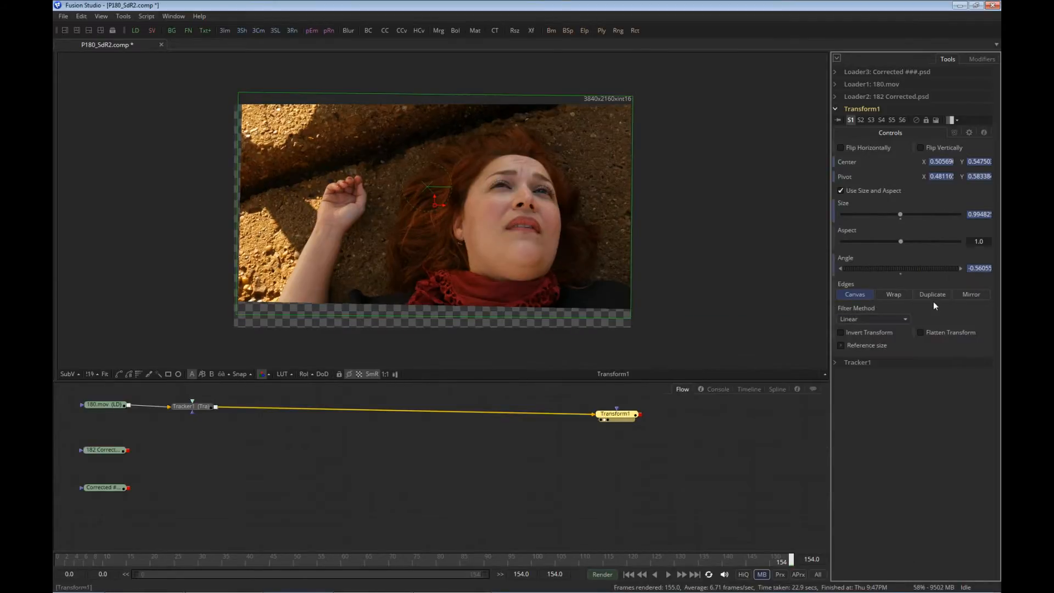
- Enable Invert Transform on the Transform node and compare its output with Tracker1's on the last frame
left_click(841, 332)
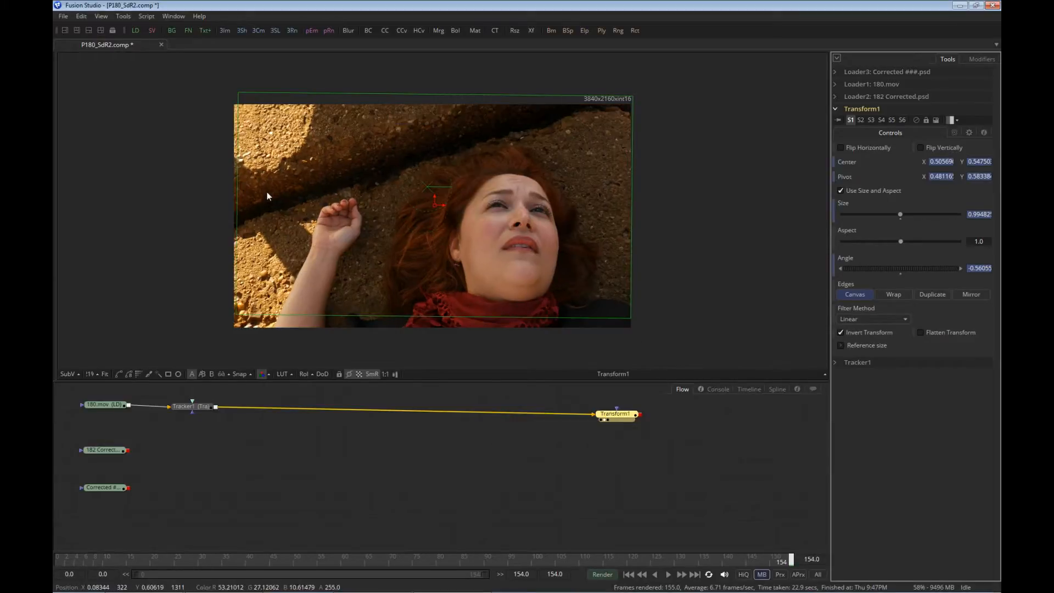
left_click_drag(188, 407, 333, 320)
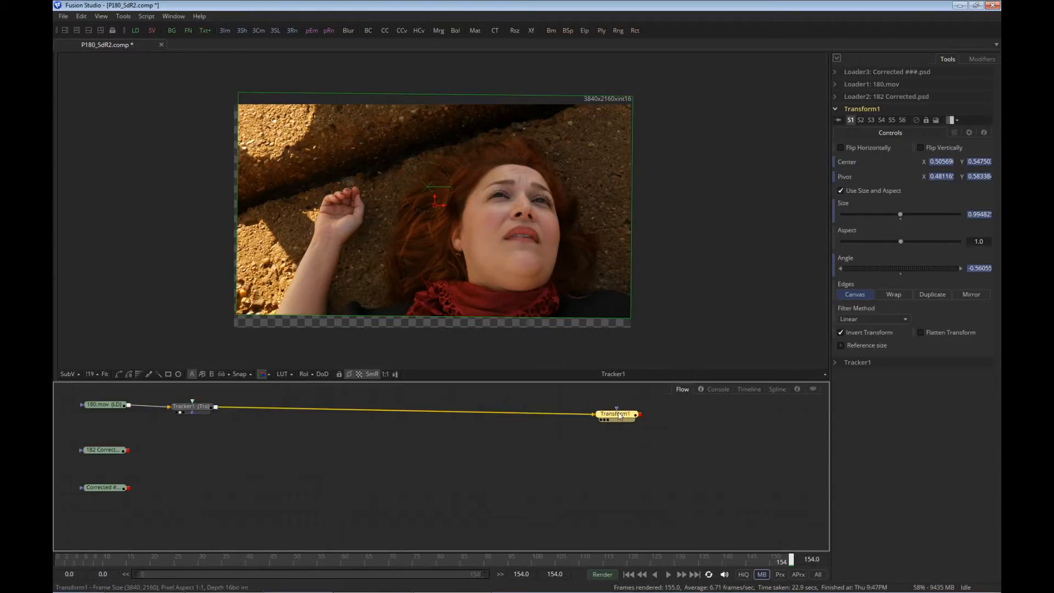
left_click_drag(625, 416, 556, 274)
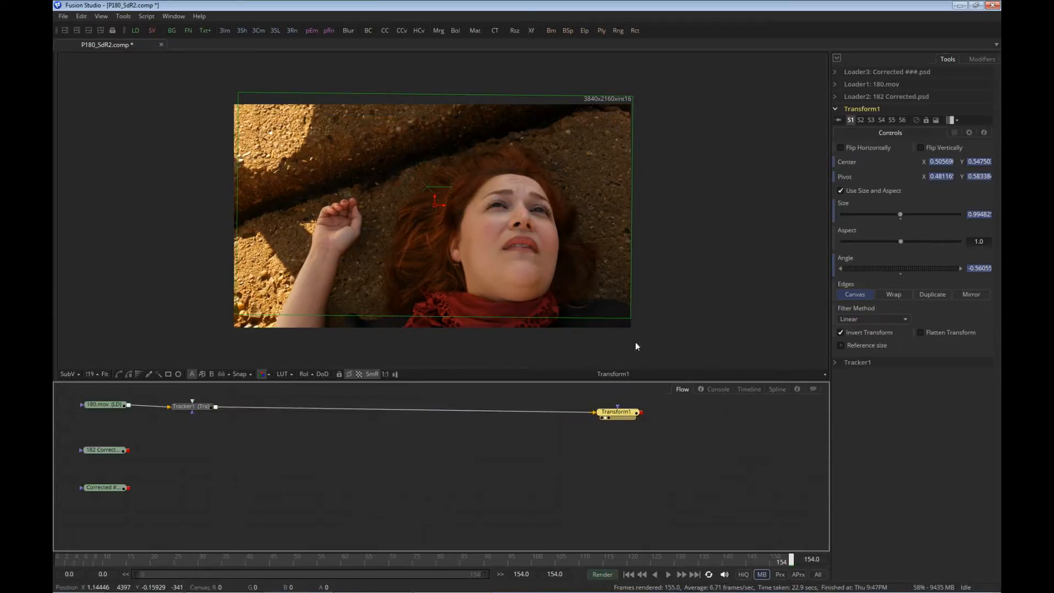
left_click_drag(206, 407, 344, 249)
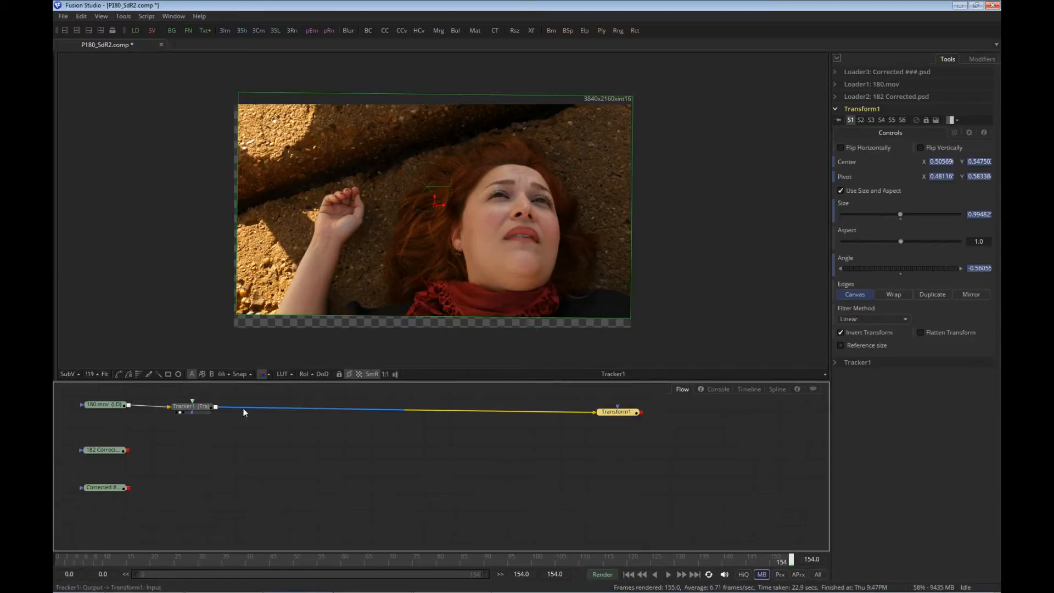
left_click_drag(610, 411, 623, 411)
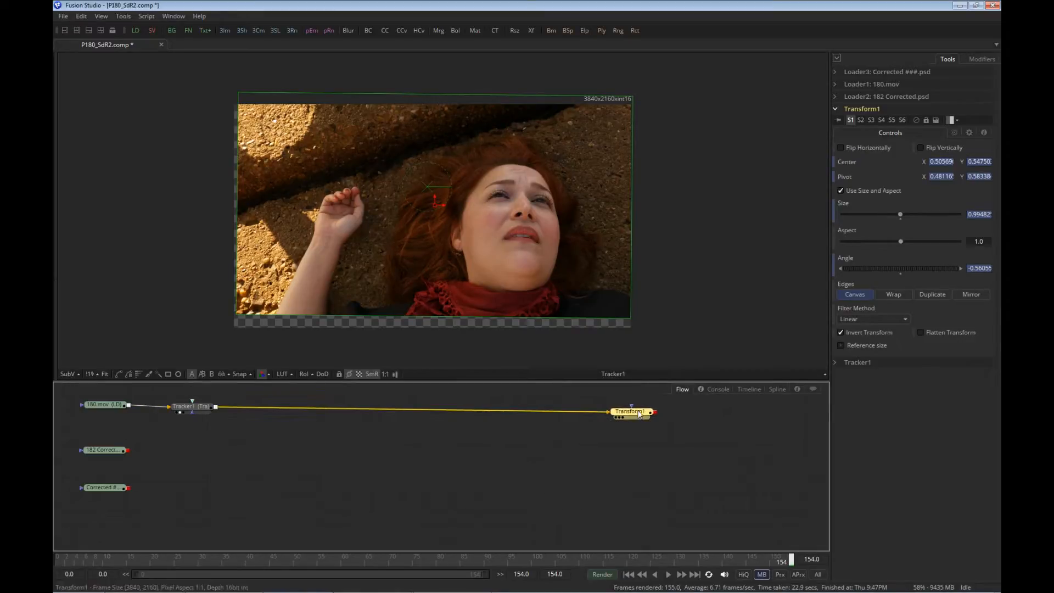
- Return to the first frame and save the composition
left_click(628, 575)
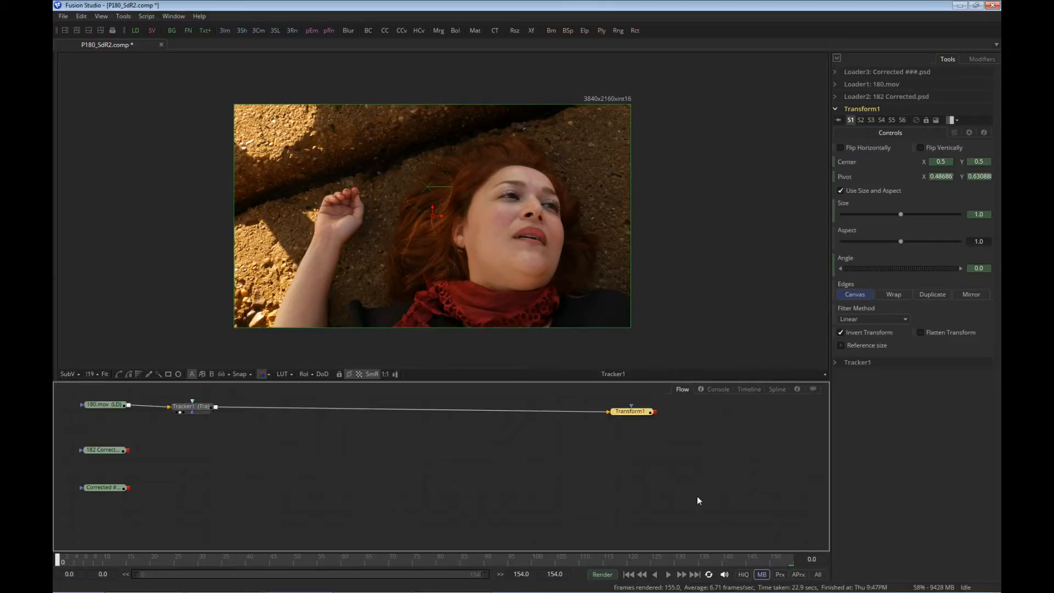
key("ctrl+s")
- View Tracker1's output, switch the viewer to the 180.mov source clip and turn on proxy mode
left_click(190, 407)
left_click(335, 289)
left_click_drag(334, 288, 336, 288)
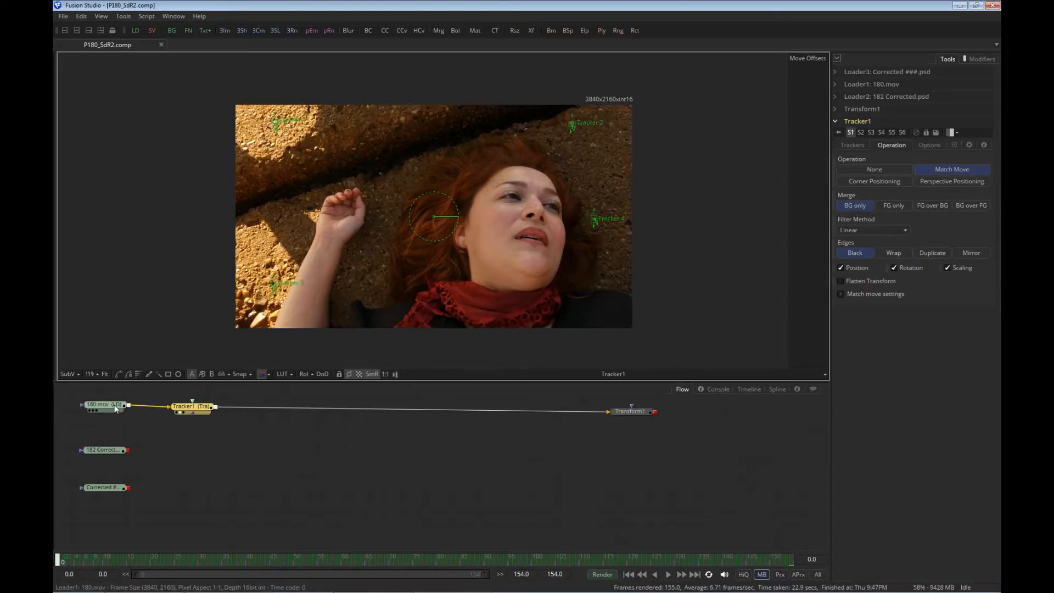
left_click_drag(115, 406, 158, 373)
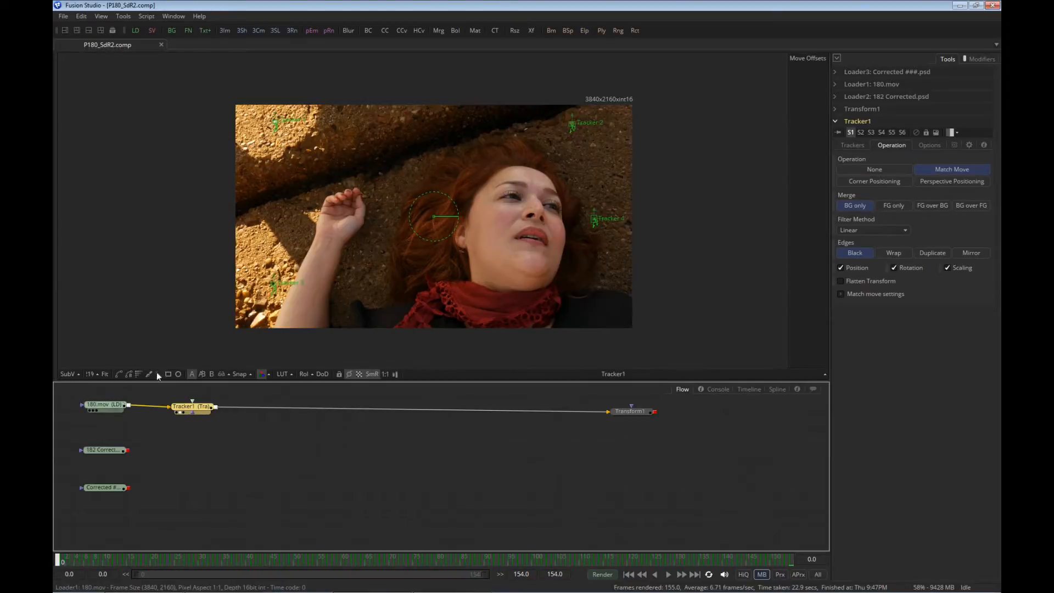
left_click(780, 575)
- Play the 180.mov clip and examine the motion of the hand up close and in the full frame
scroll(369, 234, "up", 2)
left_click_drag(347, 219, 372, 197)
scroll(381, 188, "up", 2)
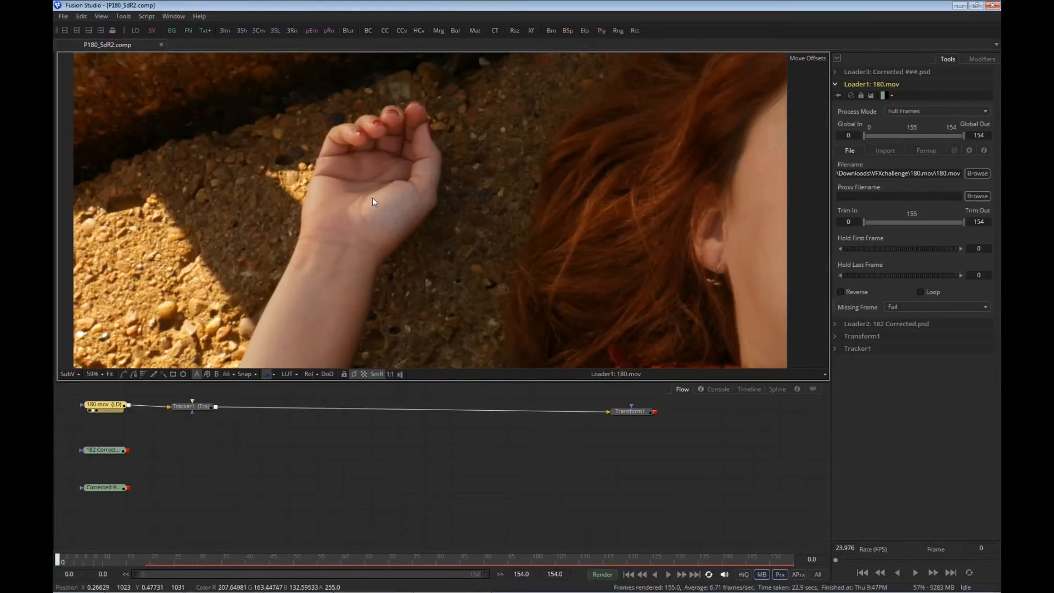
left_click(668, 574)
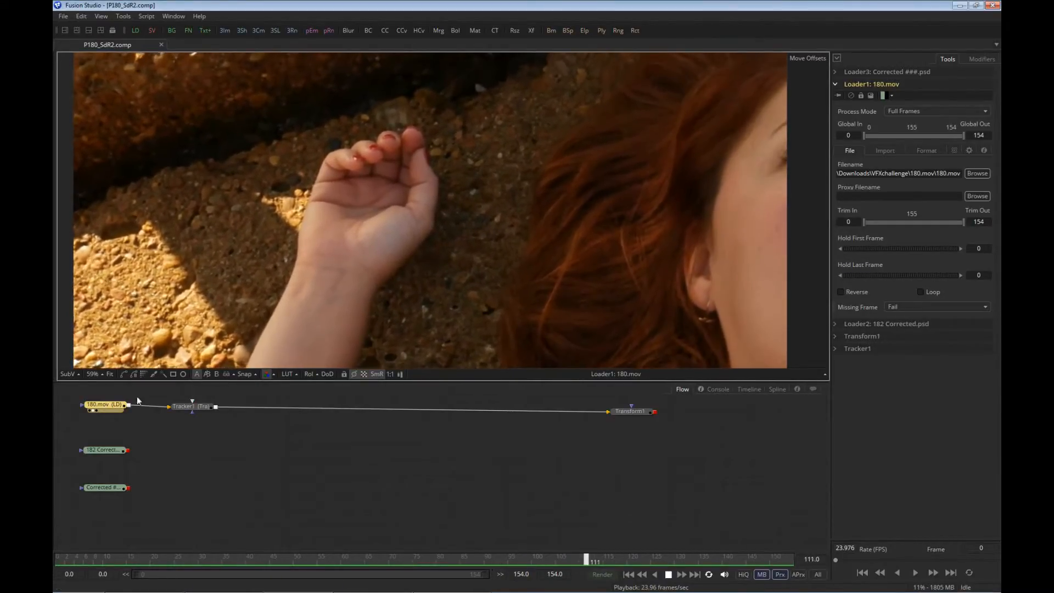
left_click(110, 374)
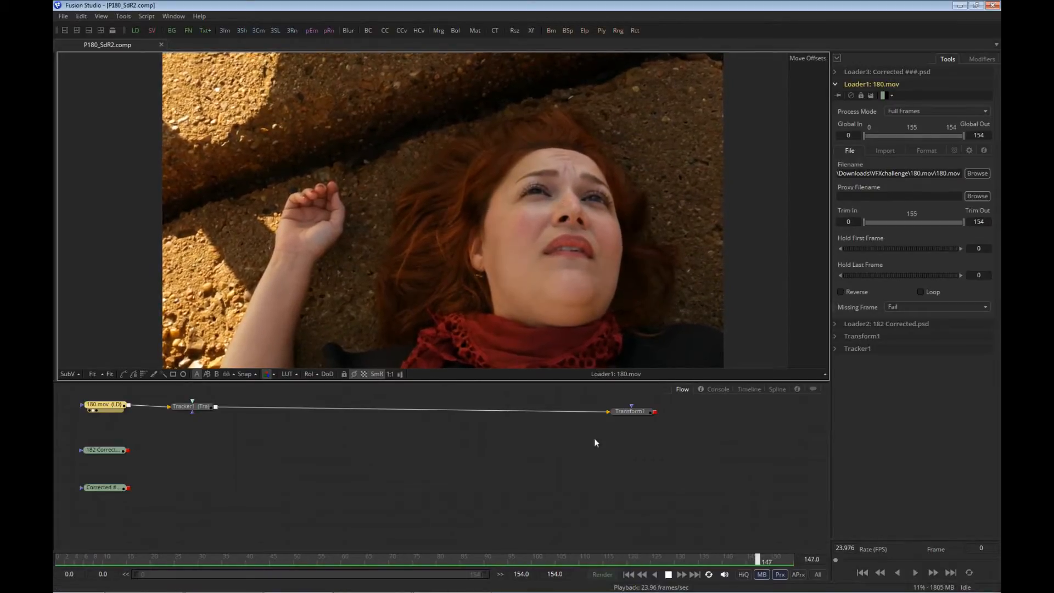
left_click(669, 575)
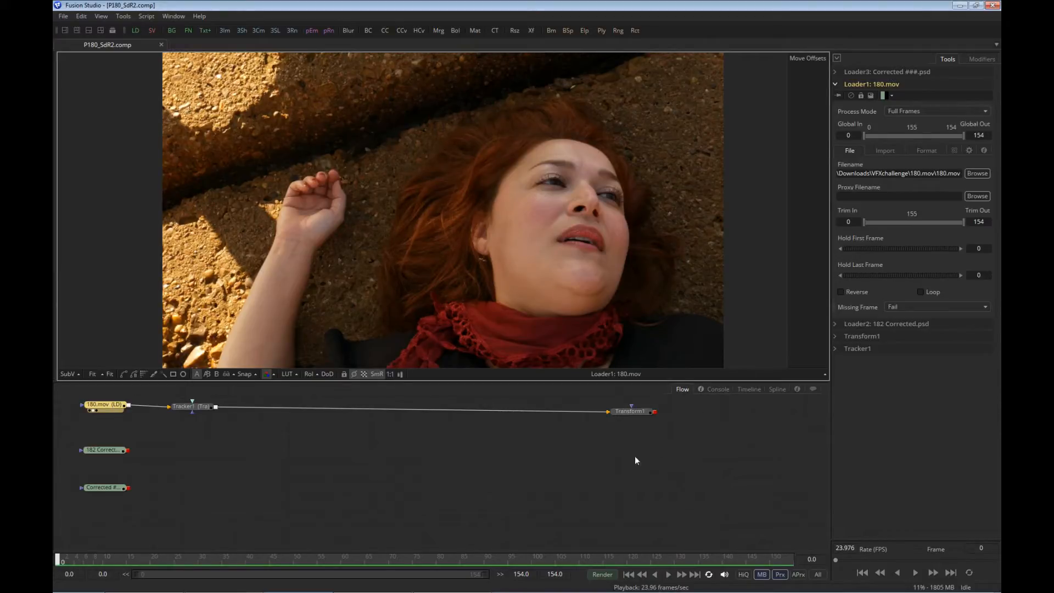
right_click(292, 207)
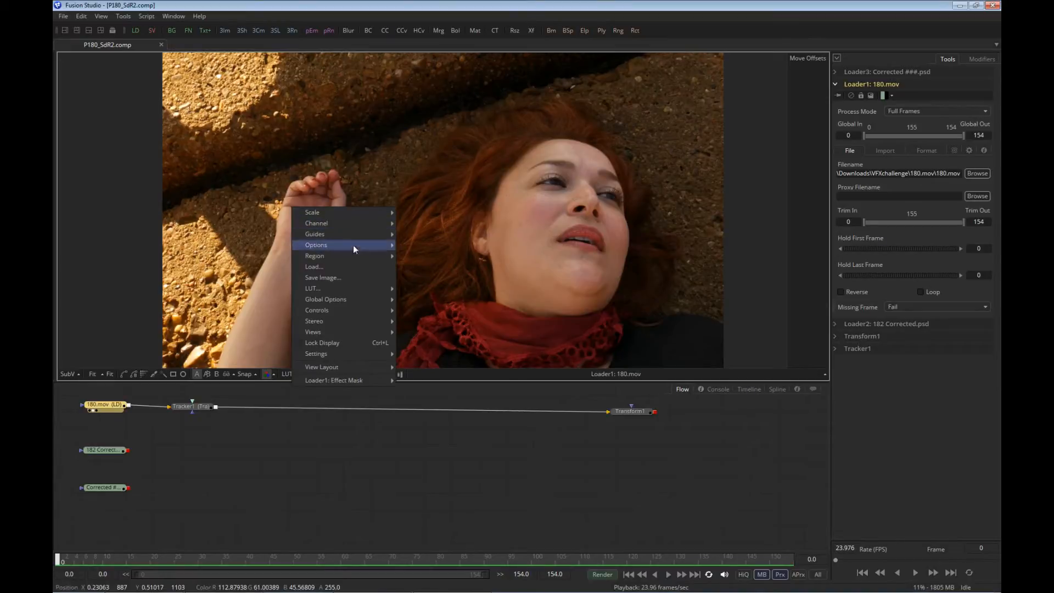
mouse_move(354, 256)
left_click(268, 420)
- Move the 182 Corrected.psd and Corrected ###.psd loader nodes slightly lower in the flow beneath the 180.mov loader
left_click(113, 405)
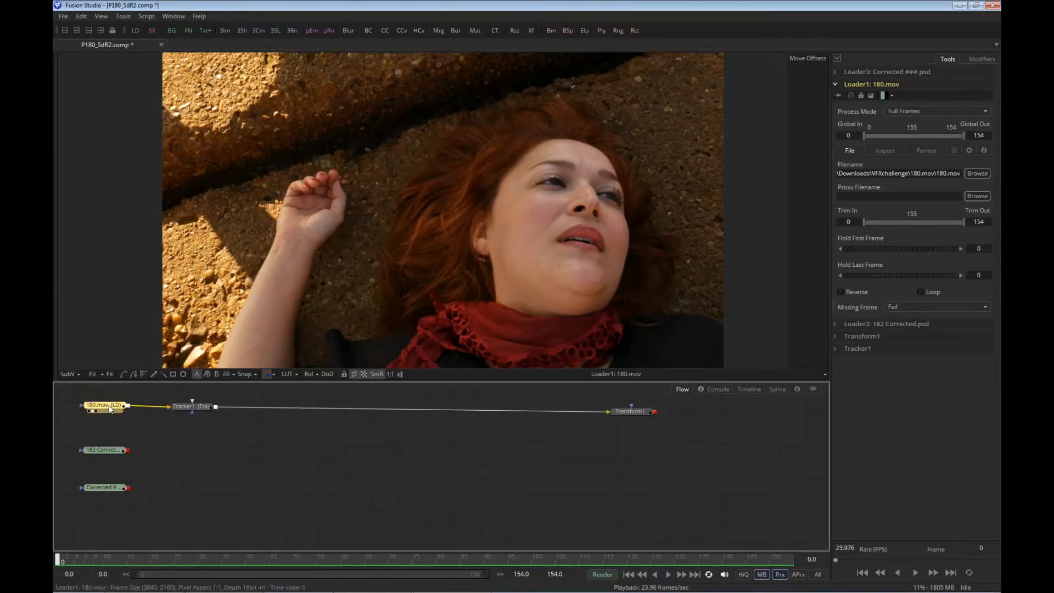
left_click_drag(106, 446, 106, 455)
left_click_drag(106, 492, 105, 498)
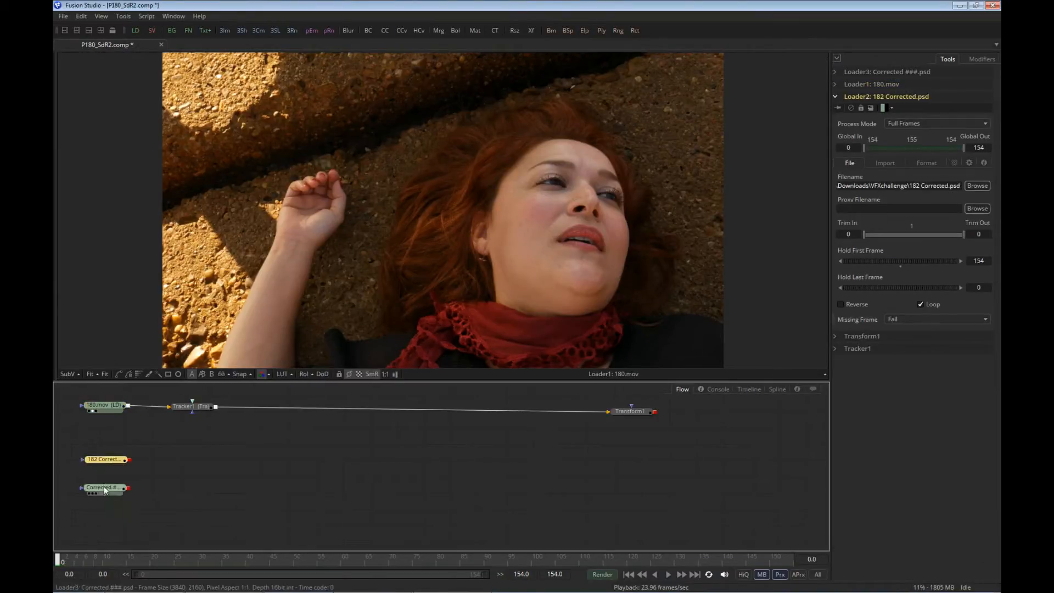
- Paste a duplicate of the 180.mov loader above the 182 Corrected.psd loader, view it and rename it Arm
key("ctrl+v")
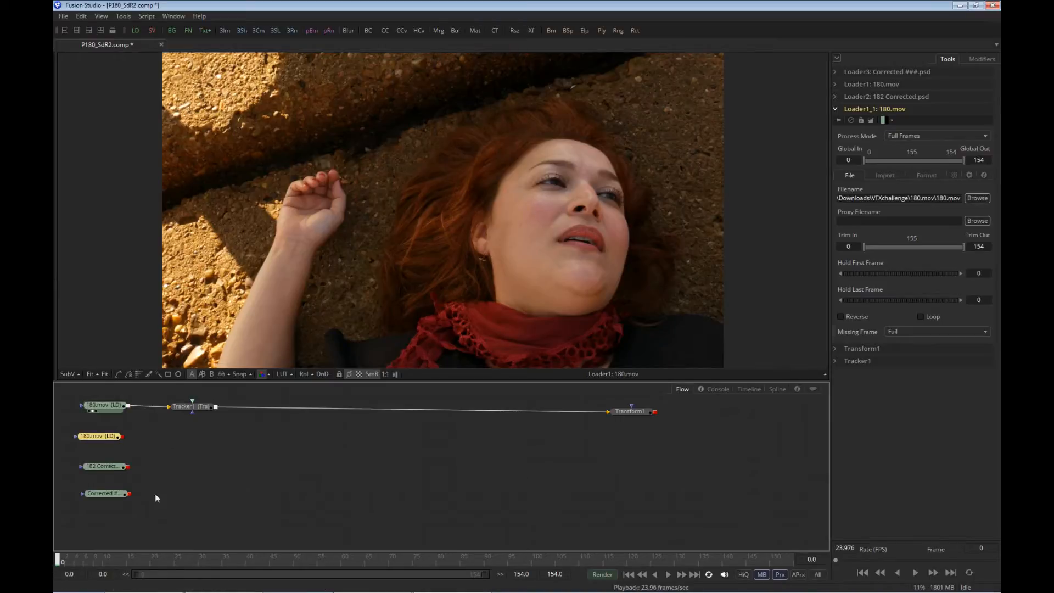
left_click_drag(76, 559, 754, 580)
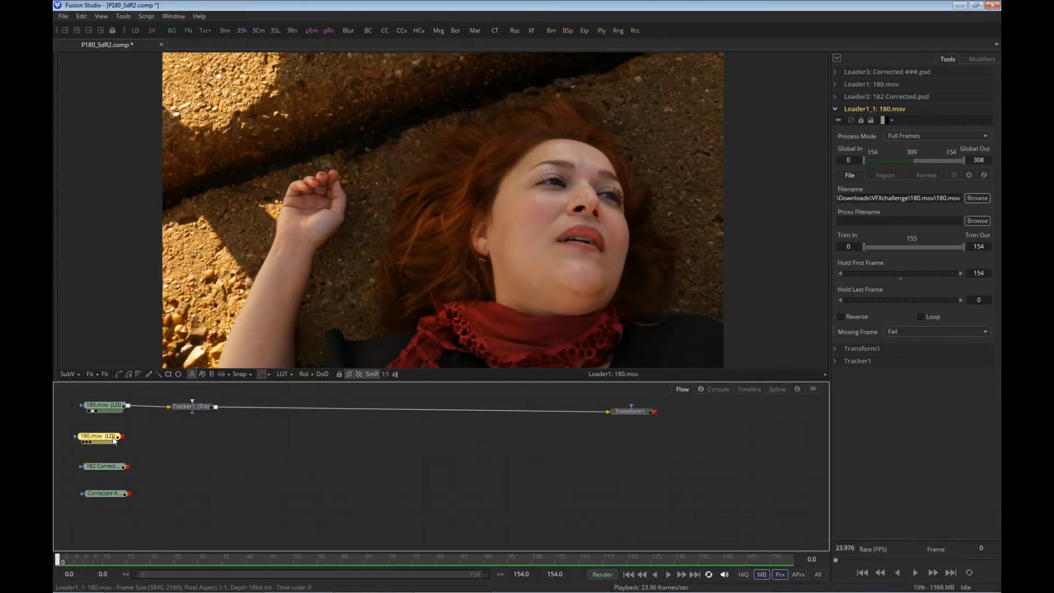
left_click_drag(113, 440, 295, 249)
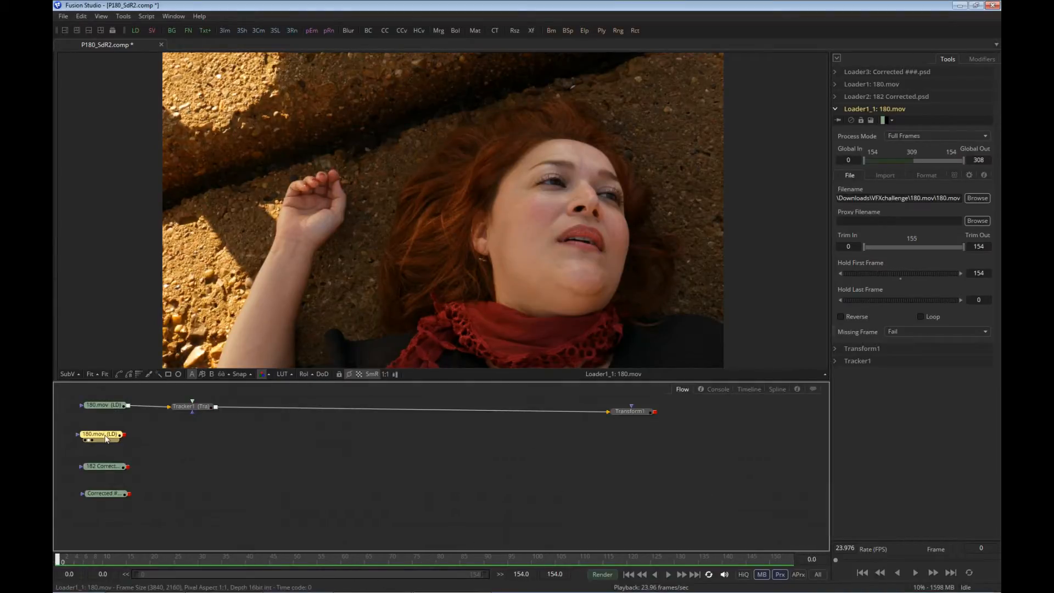
key("F2")
type("Arm")
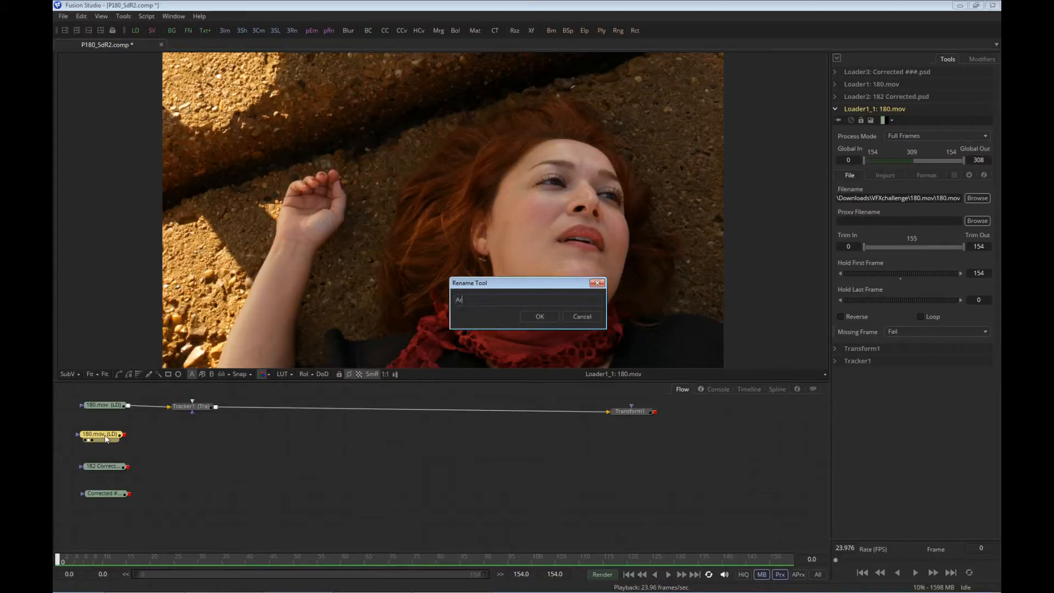
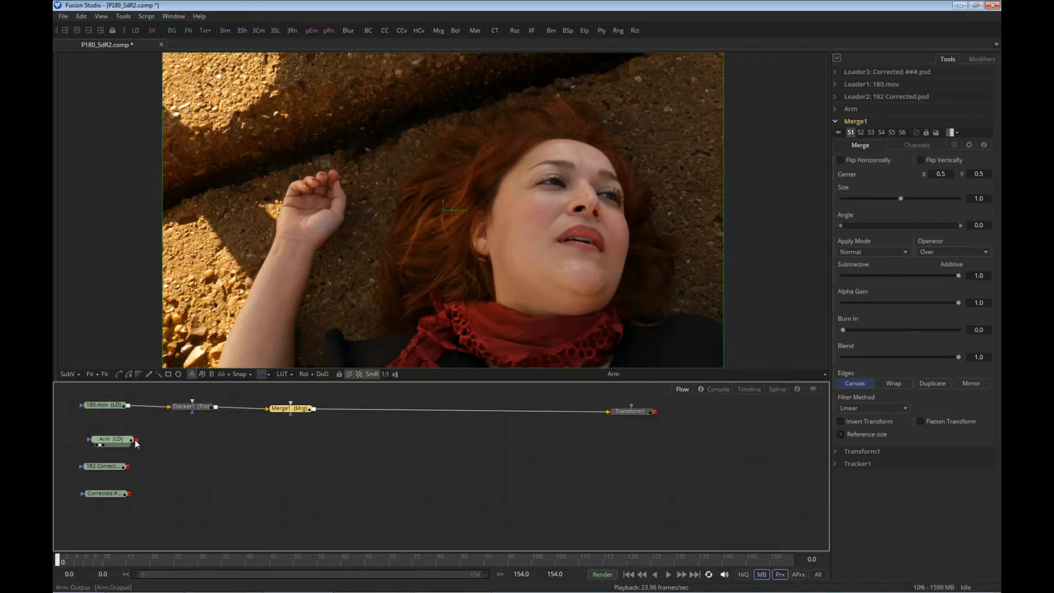
- Connect the Arm loader to Merge1 as its foreground and line Merge1 up between Tracker1 and Transform1
left_click_drag(135, 439, 317, 423)
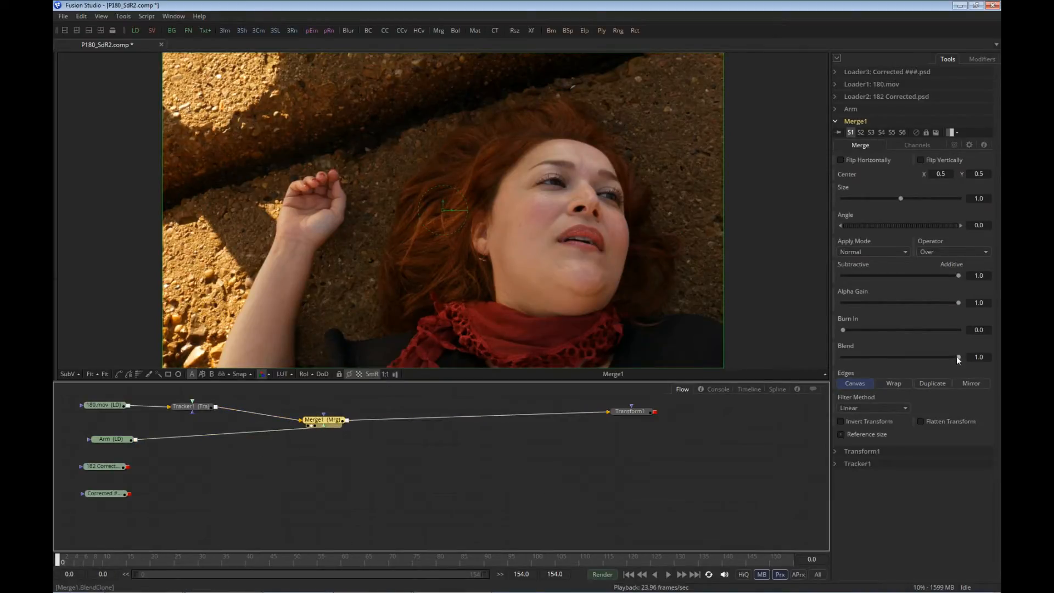
left_click_drag(327, 423, 332, 414)
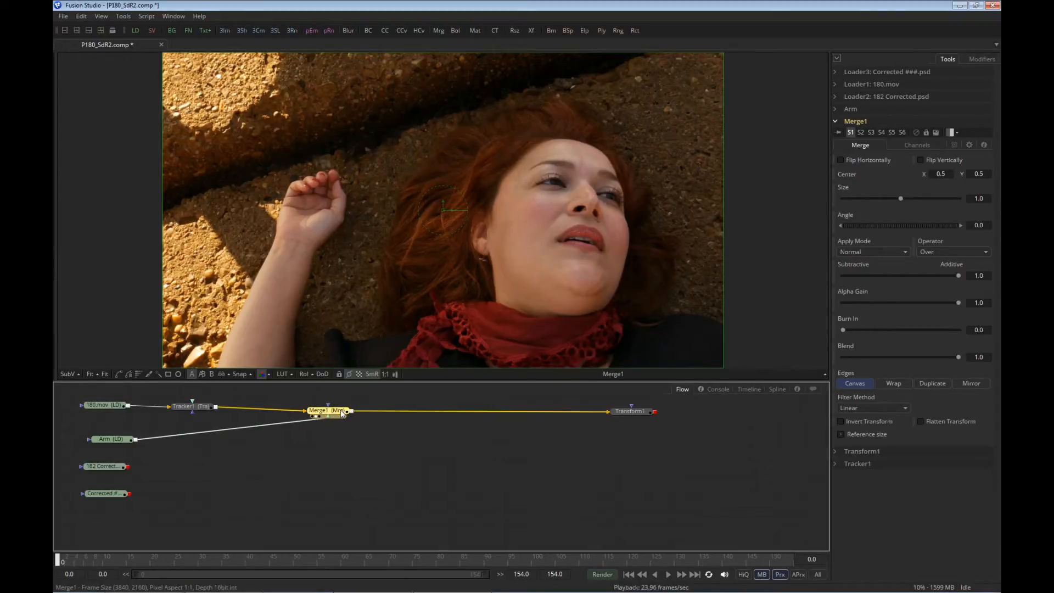
mouse_move(342, 414)
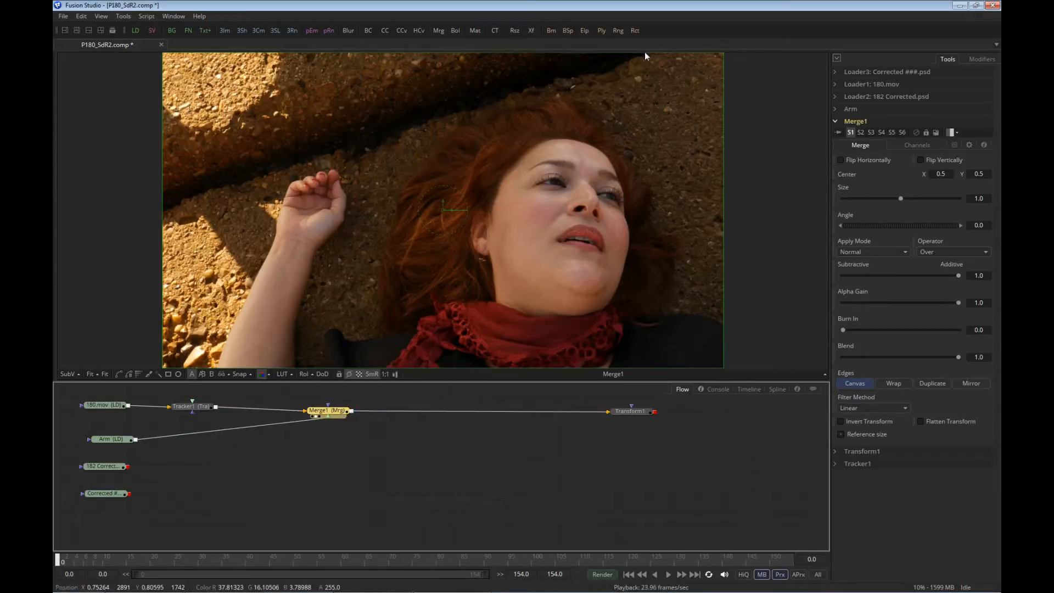
- Insert a Transform node into Merge1's foreground branch and feed it from the 182 Corrected.psd loader instead of Arm
left_click_drag(533, 32, 185, 446)
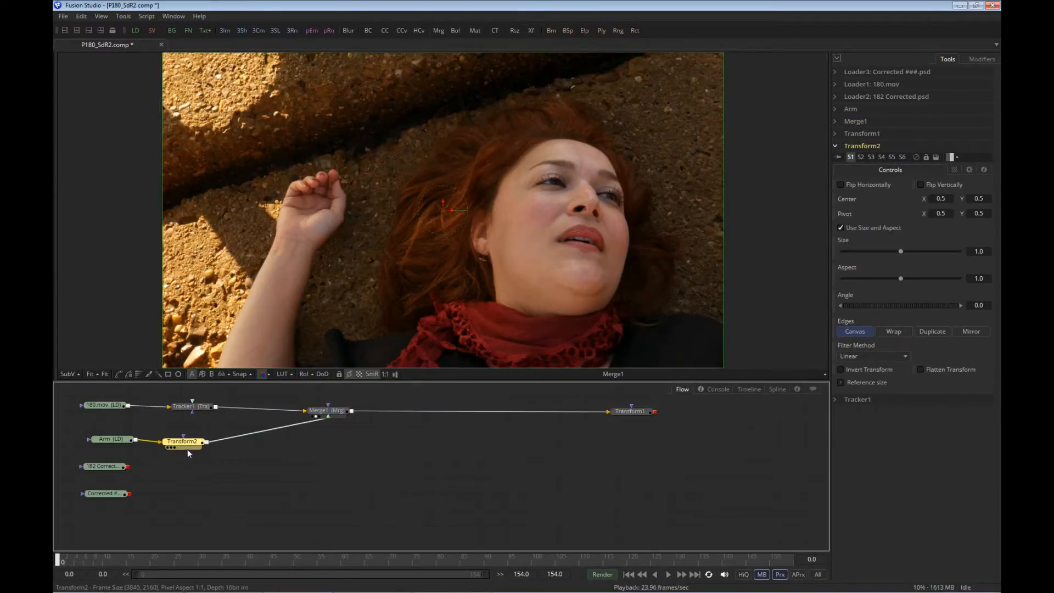
mouse_move(324, 416)
left_mouse_down()
mouse_move(319, 432)
mouse_move(331, 416)
left_mouse_up()
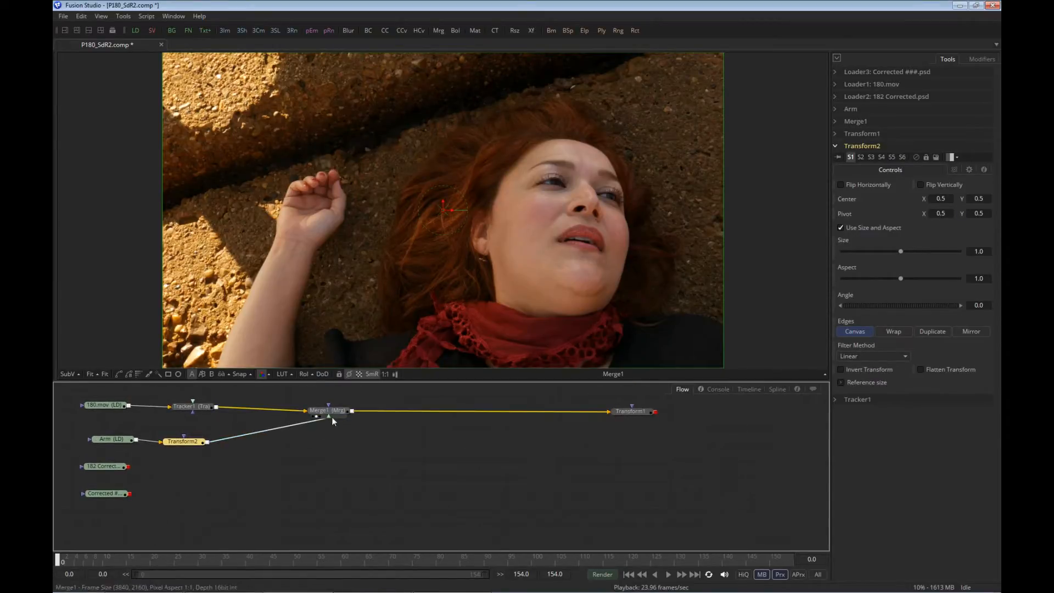
left_click(331, 415)
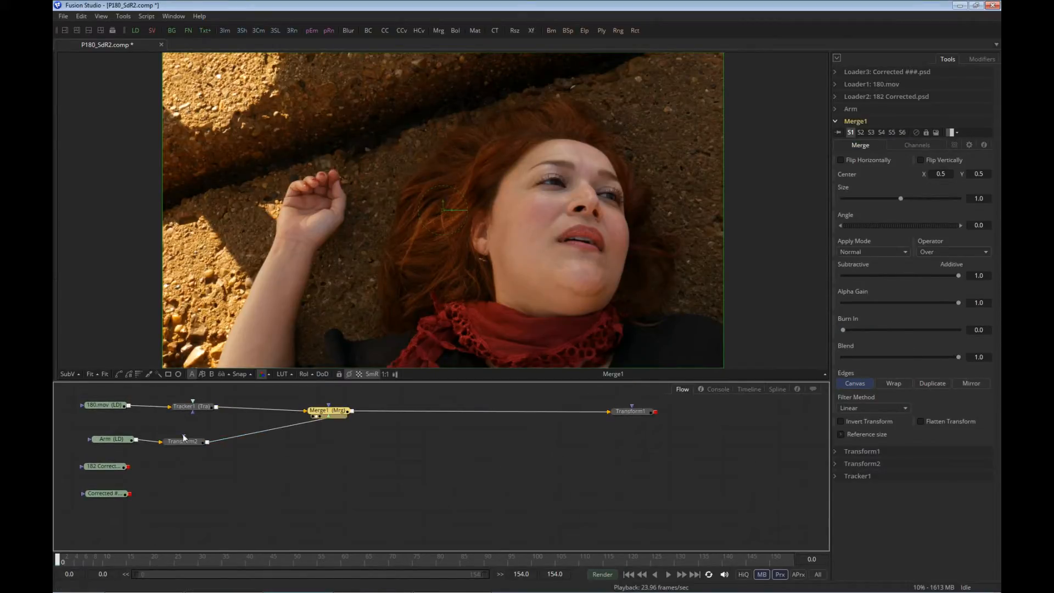
left_click_drag(161, 441, 188, 468)
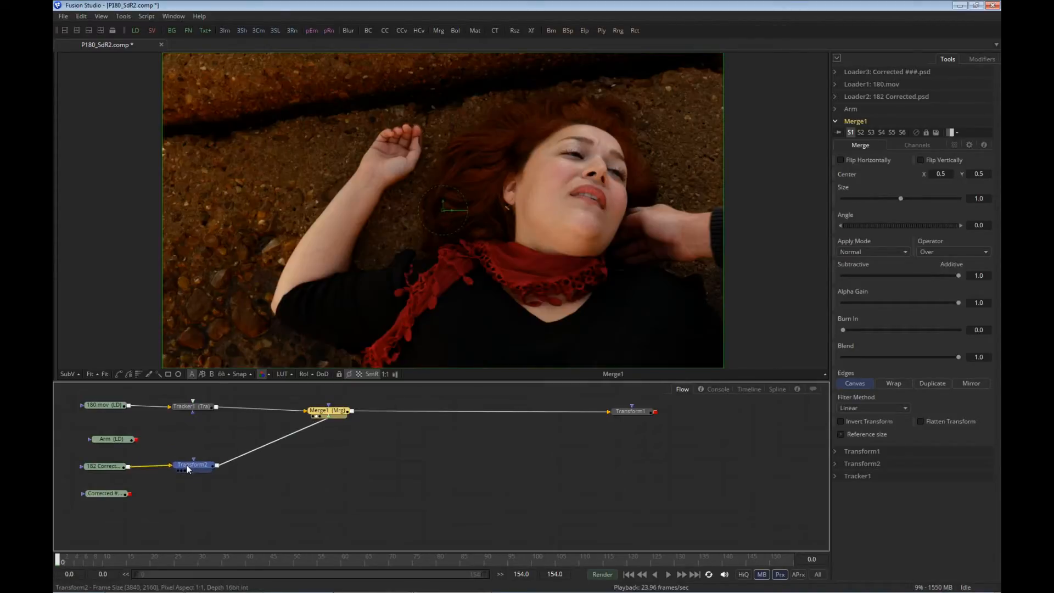
- Try shifting the foreground still within Merge1, and reset Merge1's center to X 0.5, Y 0.5
left_click(341, 412)
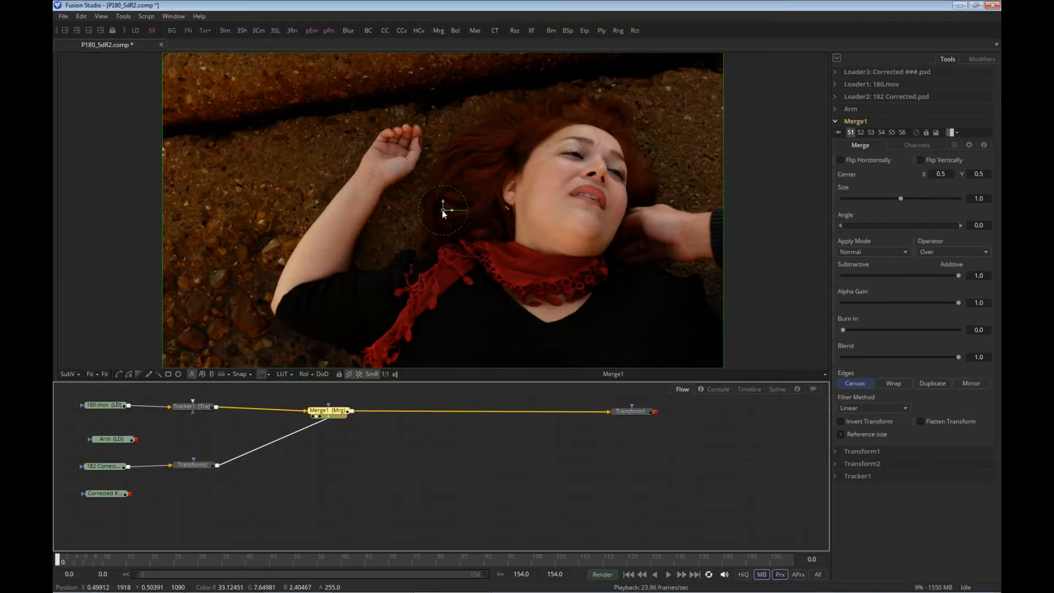
left_click_drag(443, 213, 493, 179)
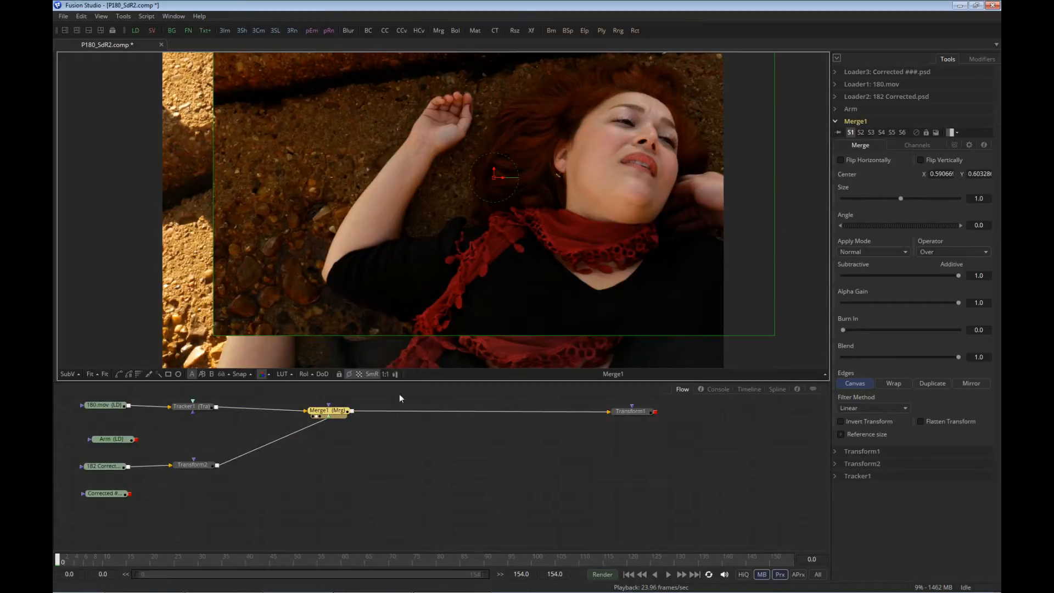
double_click(938, 174)
type("0.5")
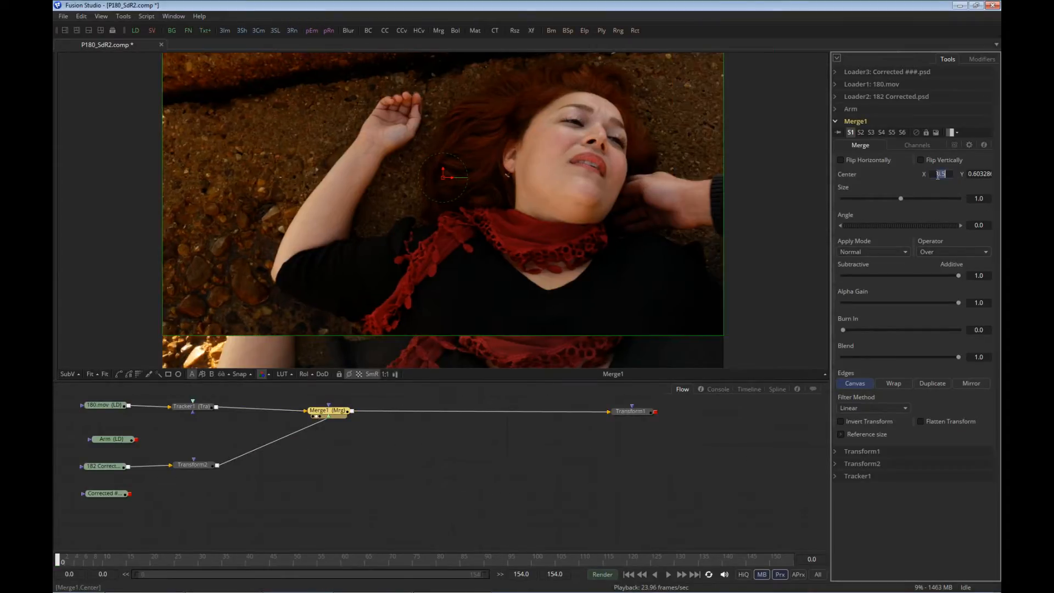
key("Return")
key("Tab")
type("0.5")
key("Return")
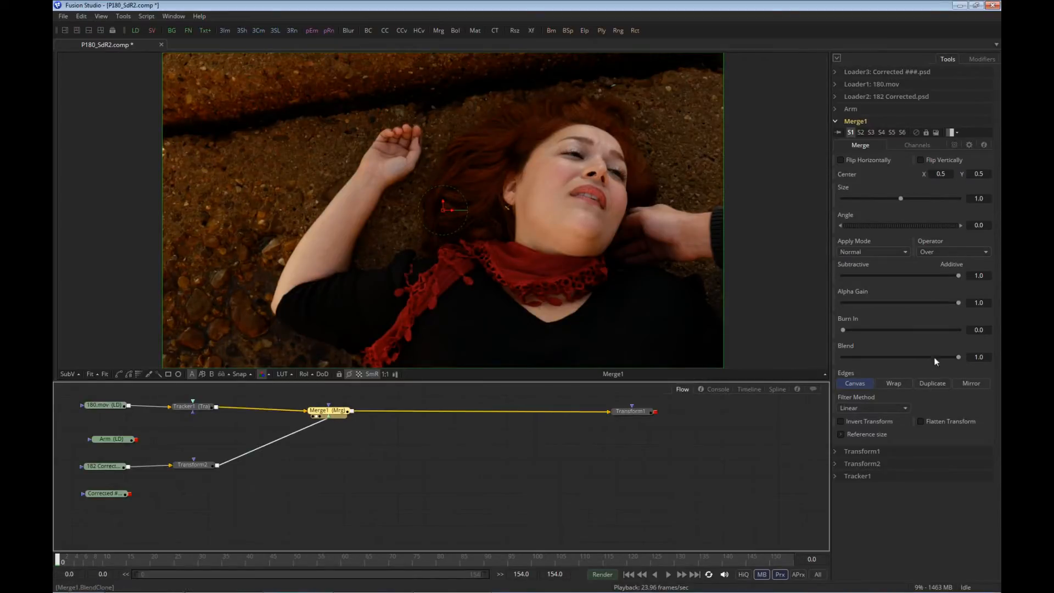
- Lower Merge1's blend to about 0.68 and view the 182 Corrected.psd still with Transform2's pivot control active
left_click_drag(960, 357, 918, 358)
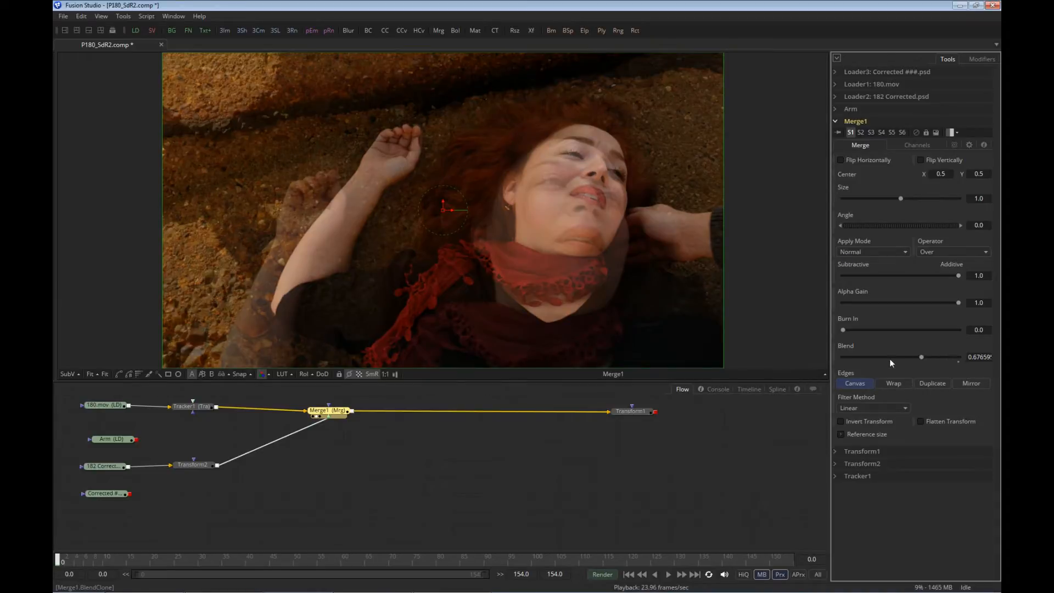
left_click(199, 469)
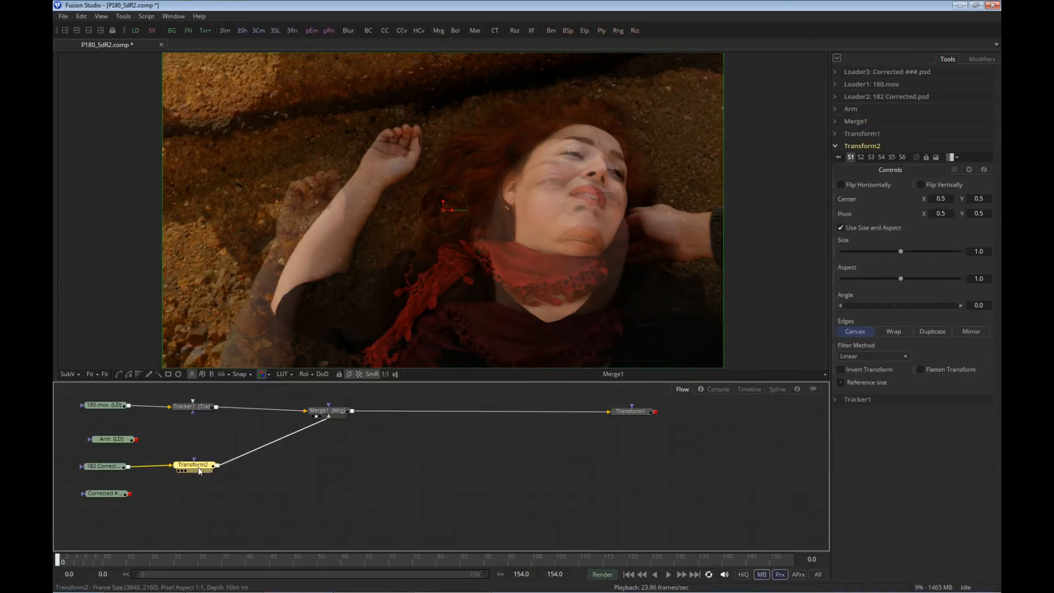
left_click_drag(116, 467, 263, 288)
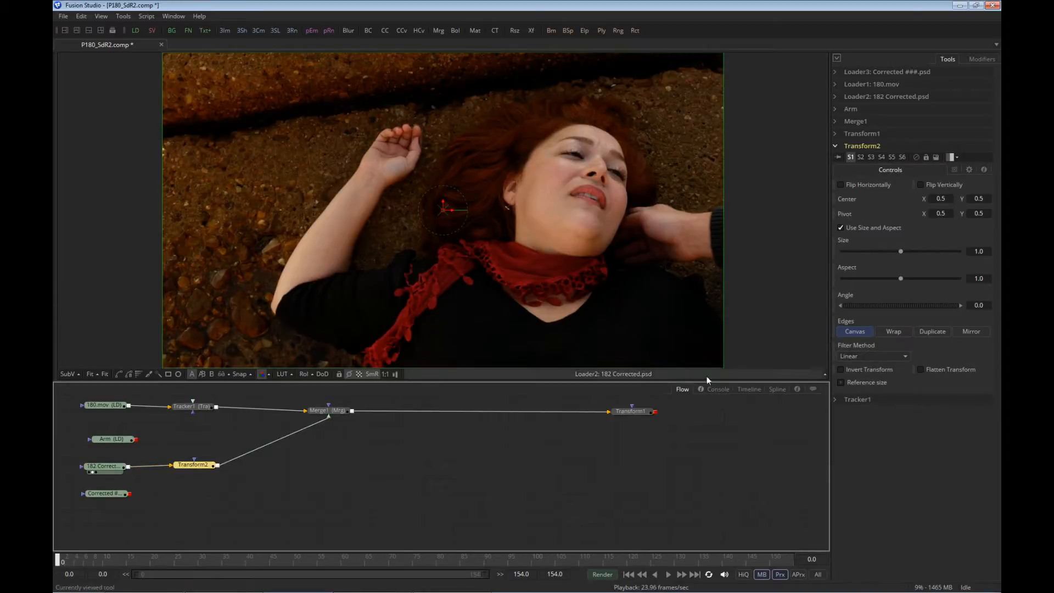
left_click(825, 374)
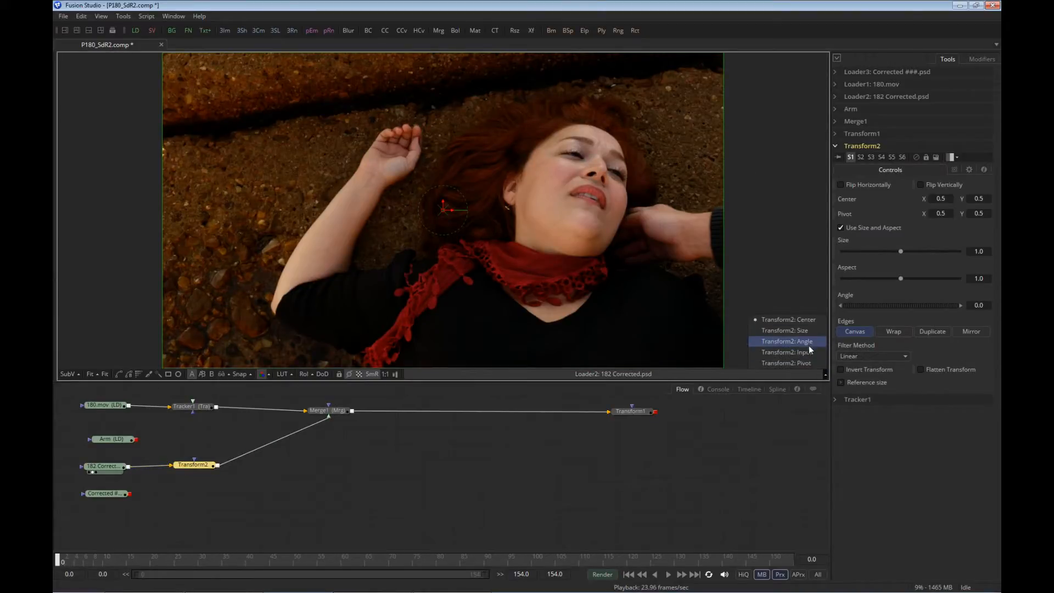
left_click(806, 364)
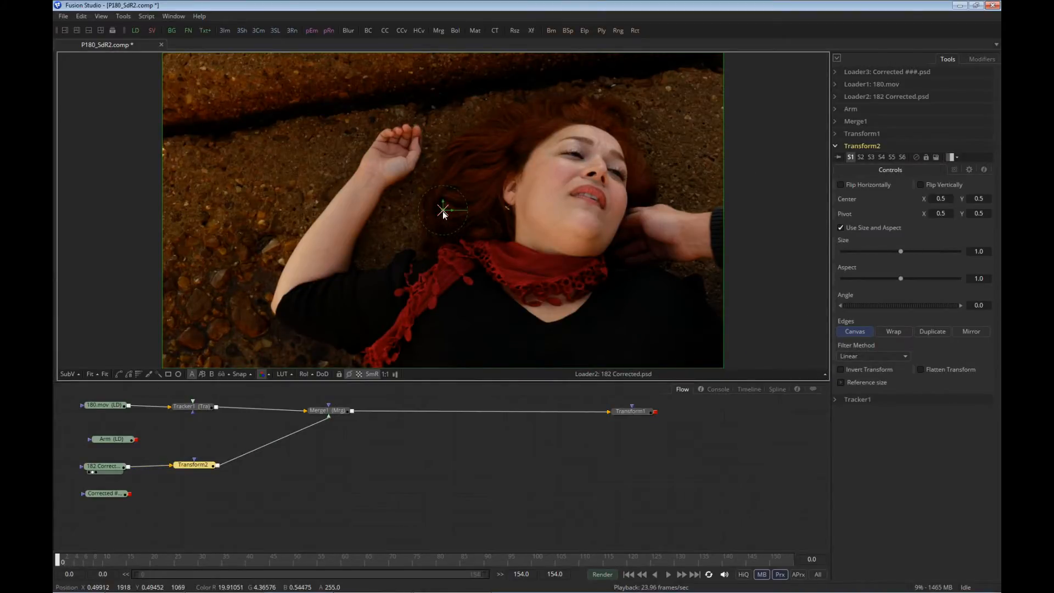
- Place Transform2's pivot on the light pebble above the woman's fingers, at about X 0.483, Y 0.826
left_click_drag(442, 207, 443, 177)
scroll(443, 177, "up", 8)
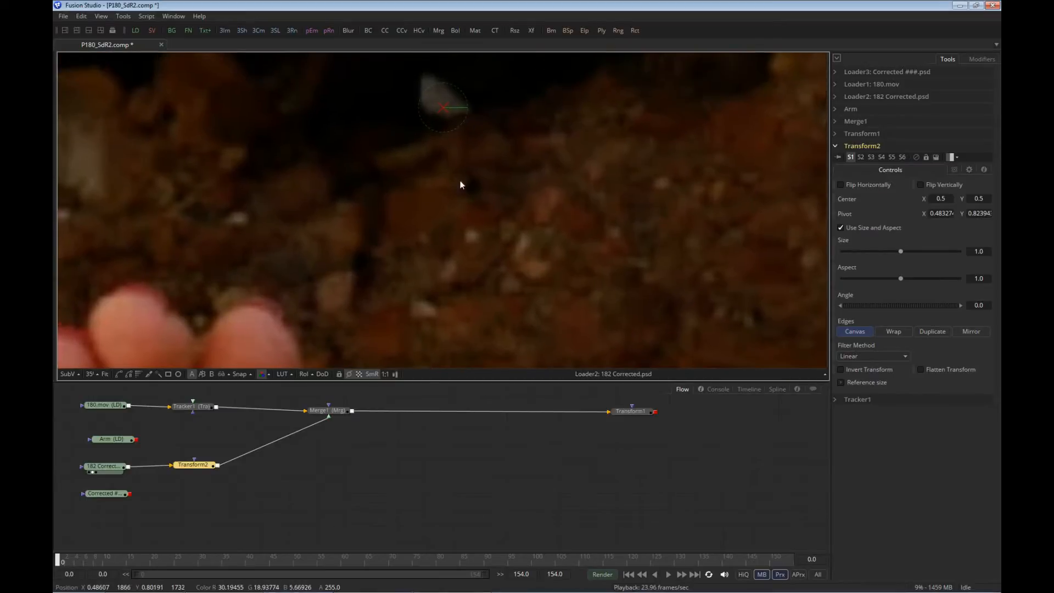
left_click_drag(443, 110, 438, 103)
scroll(438, 103, "down", 4)
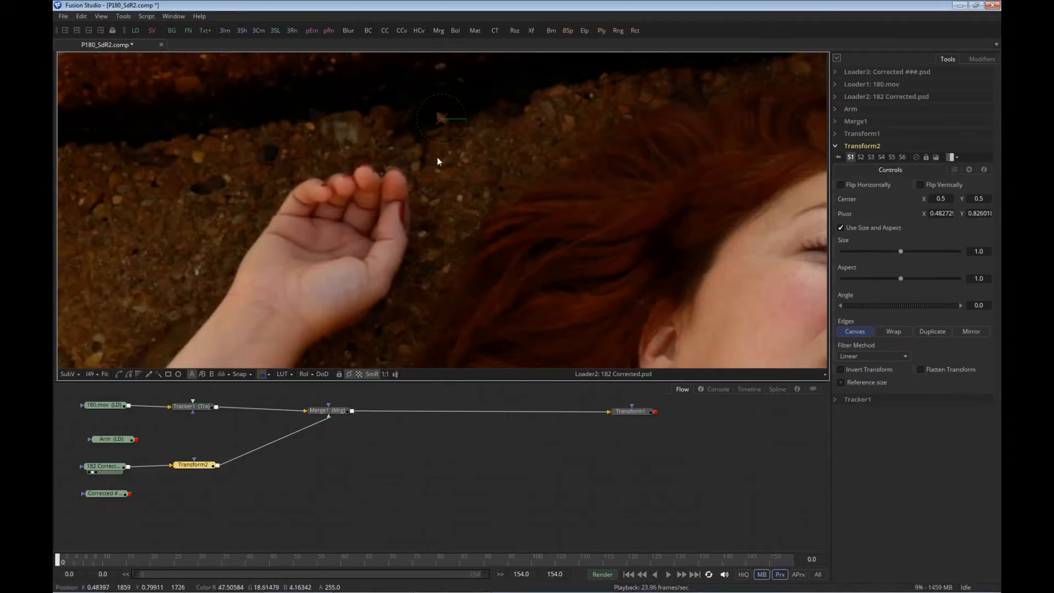
- Fit the view, show Merge1's output and set its blend to about 0.65
left_click(105, 374)
left_click(328, 410)
key("2")
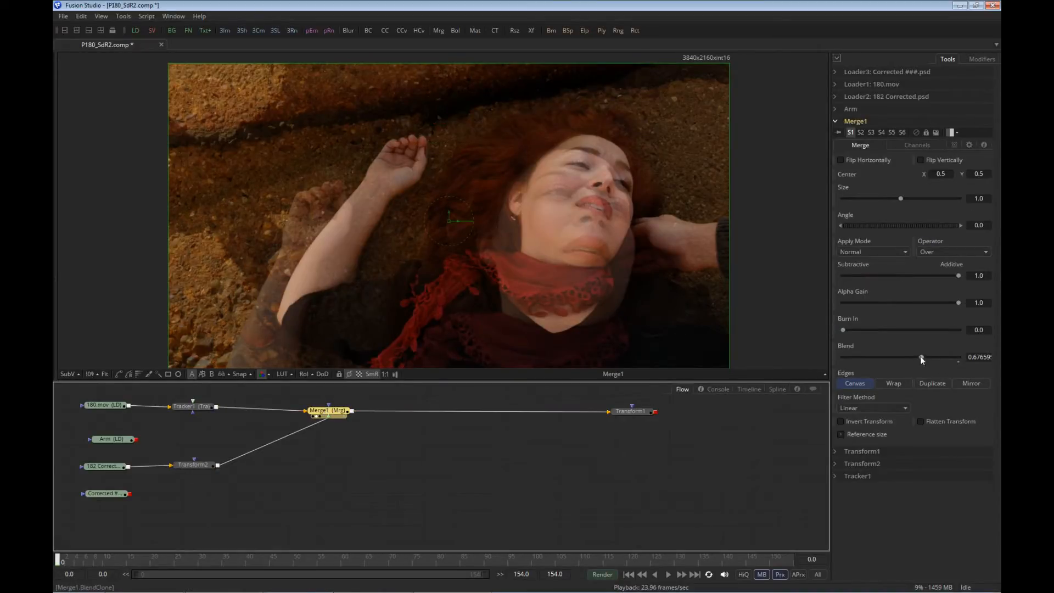
mouse_move(923, 360)
left_mouse_down()
mouse_move(823, 376)
mouse_move(996, 345)
mouse_move(861, 376)
mouse_move(958, 365)
mouse_move(920, 378)
left_mouse_up()
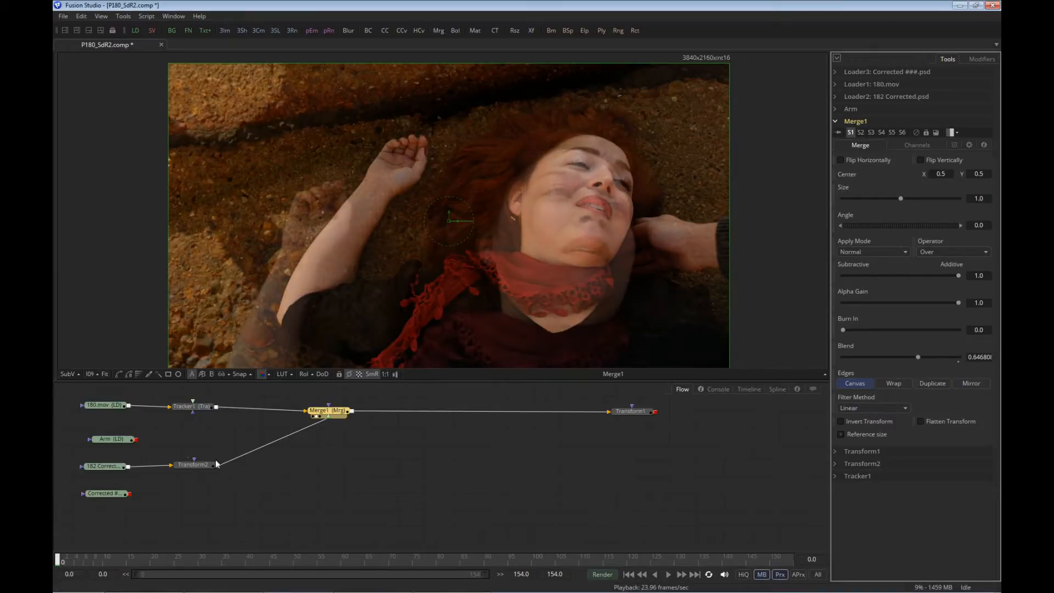
- Move Transform2's center to about X 0.382, Y 0.365, aligning the still's light pebble with the one in the footage
left_click(199, 464)
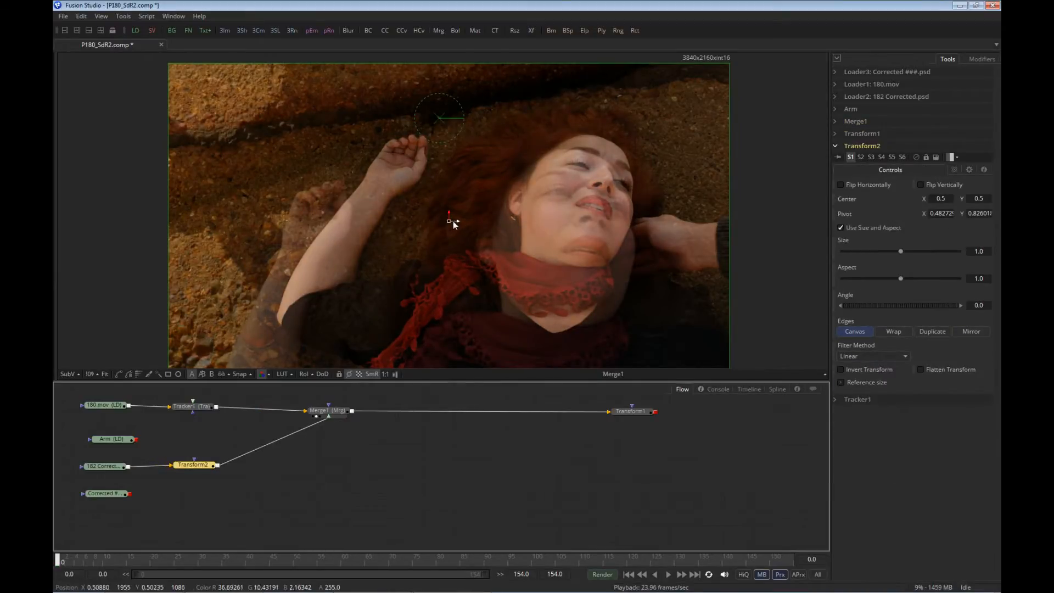
left_click_drag(449, 222, 388, 265)
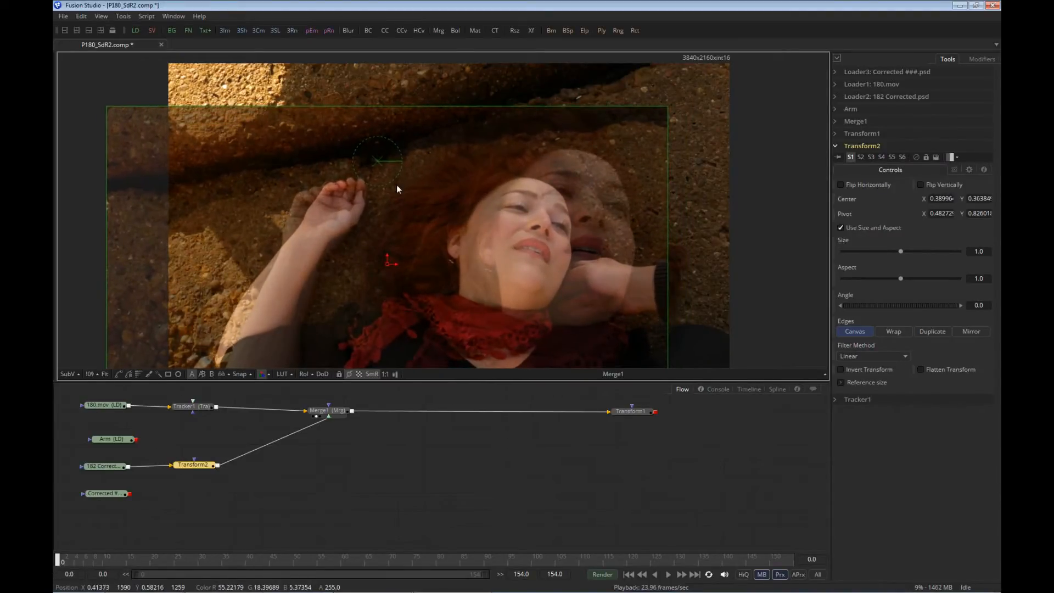
left_click_drag(397, 185, 449, 176)
scroll(393, 180, "up", 5)
scroll(453, 198, "down", 4)
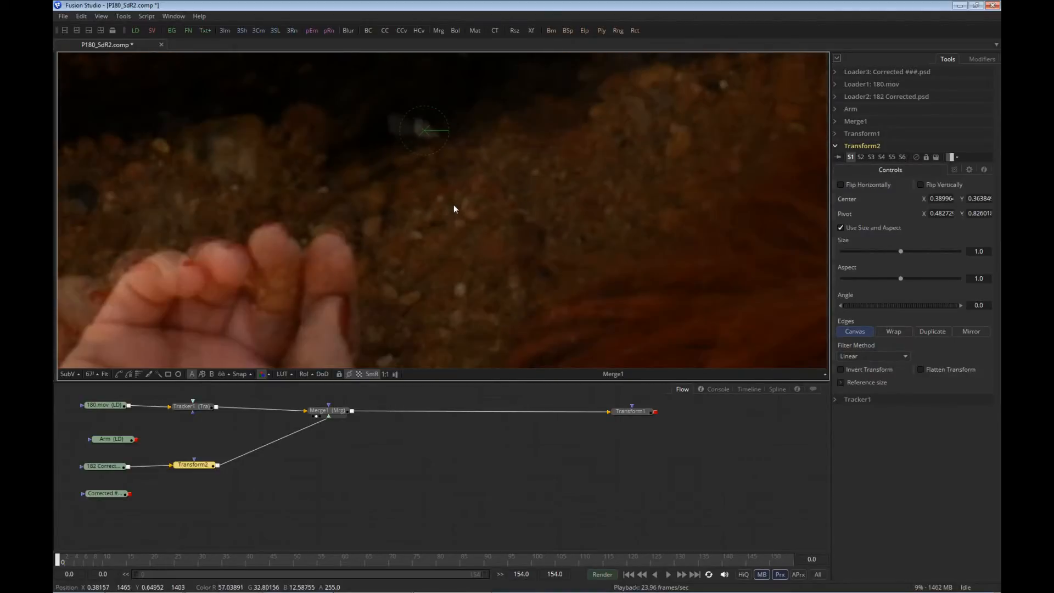
scroll(465, 243, "down", 2)
key("Left")
key("Left")
key("Left")
key("Left")
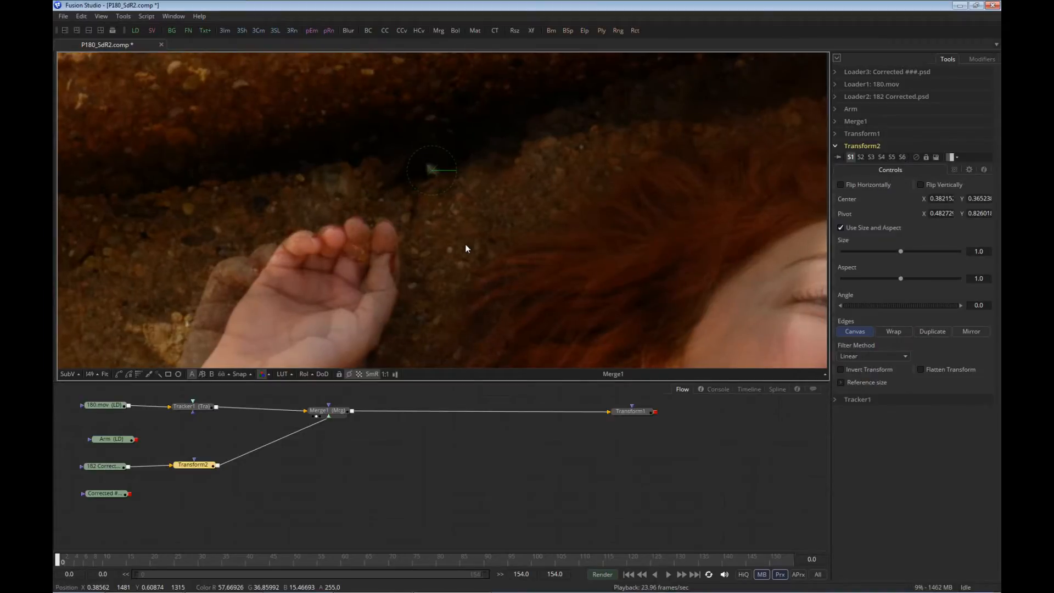
- Rotate Transform2 to an angle of about 13.9 and scale it to a size of about 1.2 around the aligned pebble
scroll(466, 244, "down", 3)
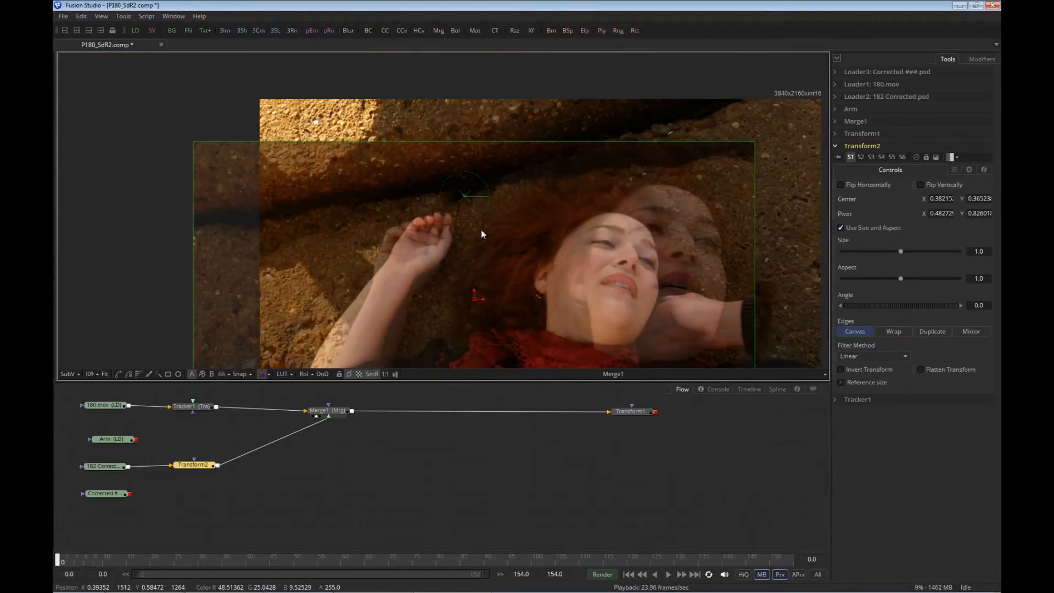
left_click_drag(474, 251, 452, 156)
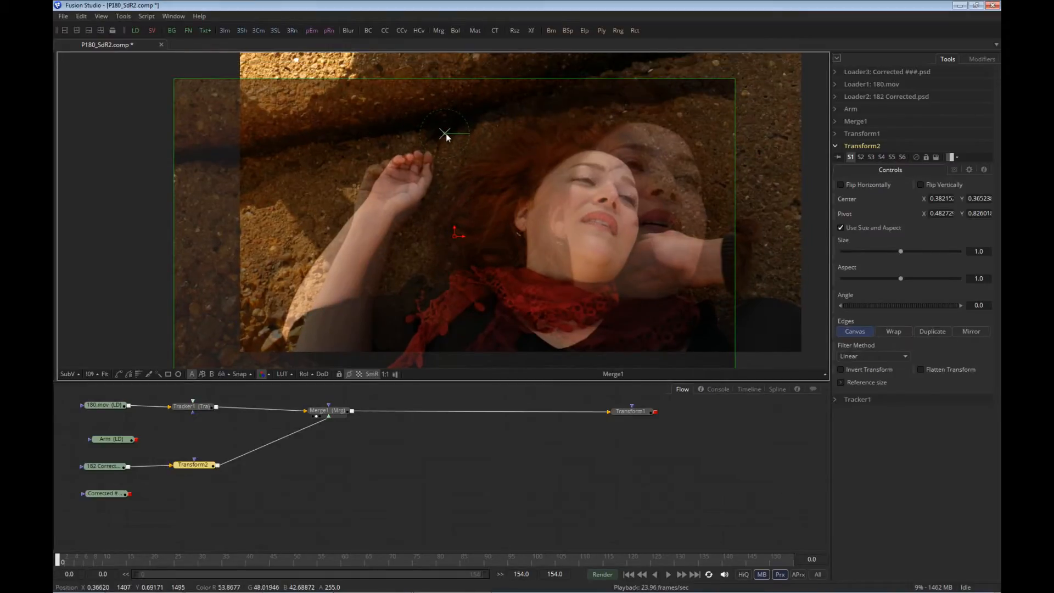
left_click_drag(472, 285, 471, 258)
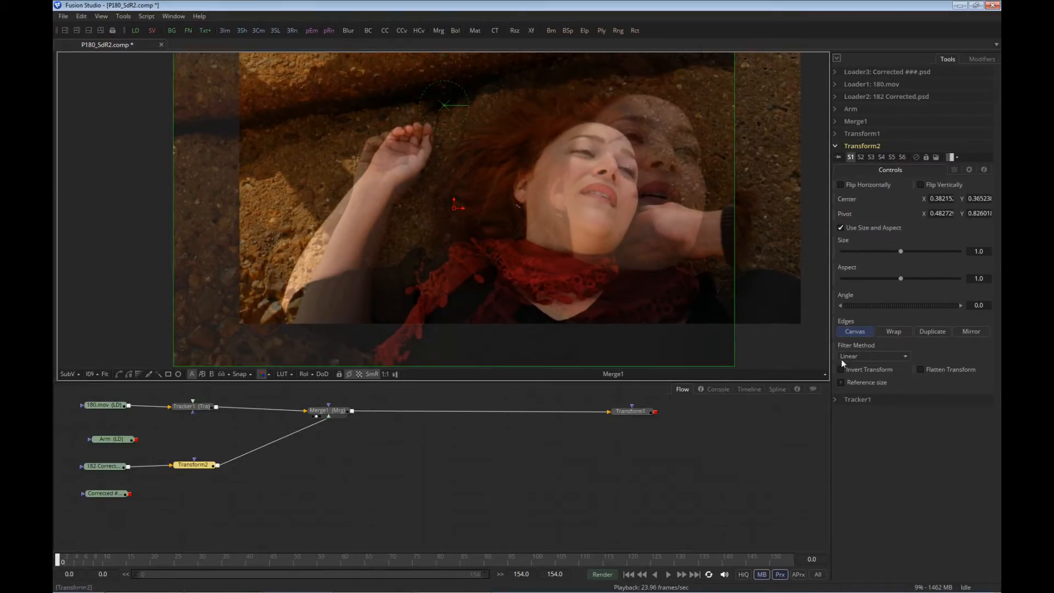
left_click_drag(897, 306, 905, 328)
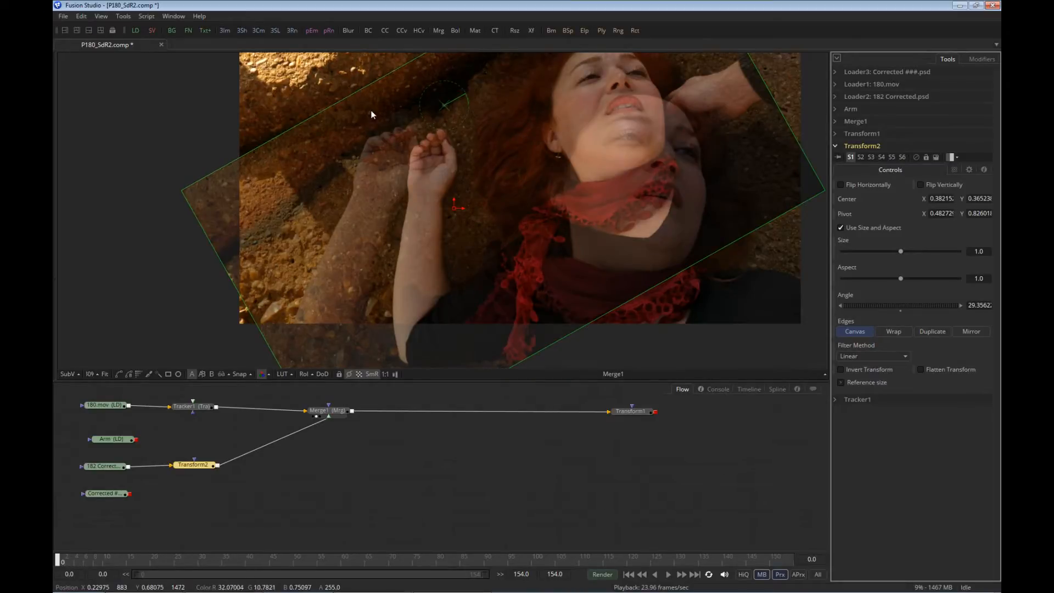
left_click_drag(911, 305, 908, 304)
left_click_drag(900, 252, 904, 251)
left_click_drag(919, 305, 918, 313)
key("ctrl+z")
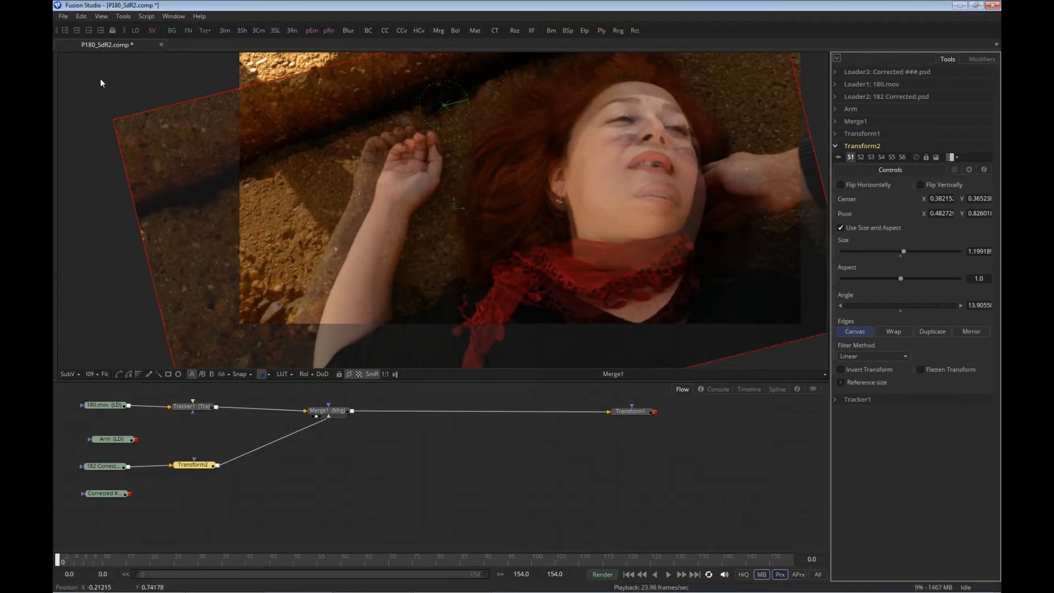
- Adjust Transform2's size to about 1.19 and its angle to about 6.2 to bring the still closer to the footage
mouse_move(114, 118)
left_mouse_down()
mouse_move(95, 121)
mouse_move(132, 114)
mouse_move(113, 140)
mouse_move(110, 123)
left_mouse_up()
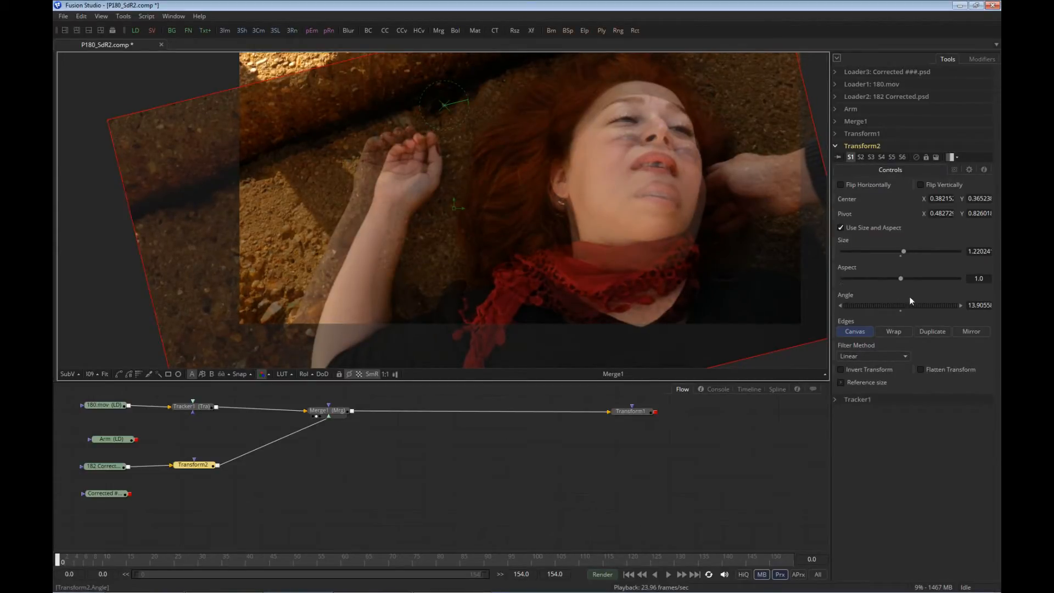
left_click_drag(911, 308, 910, 301)
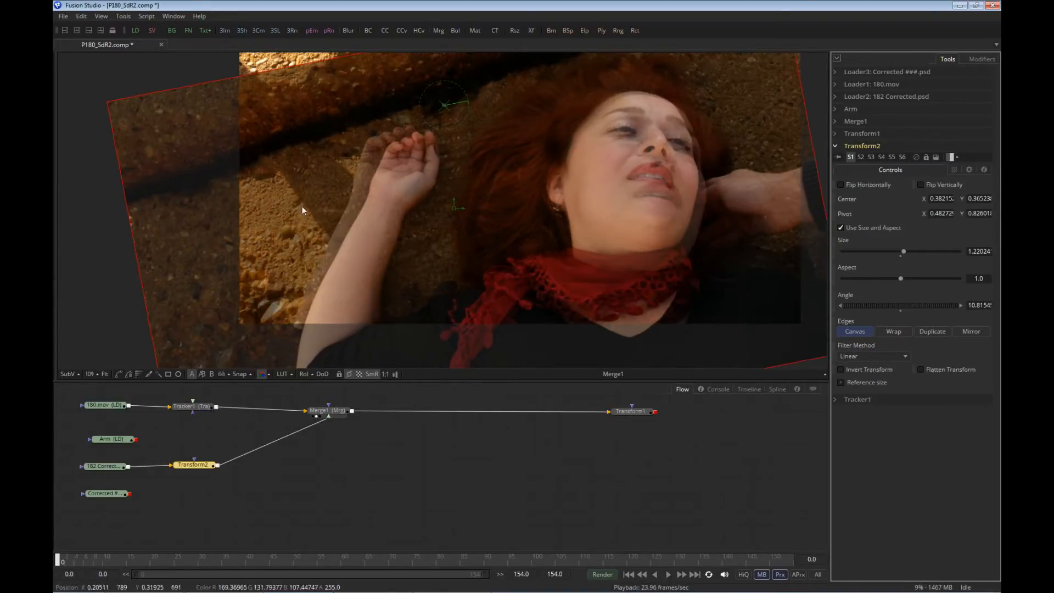
left_click(108, 104)
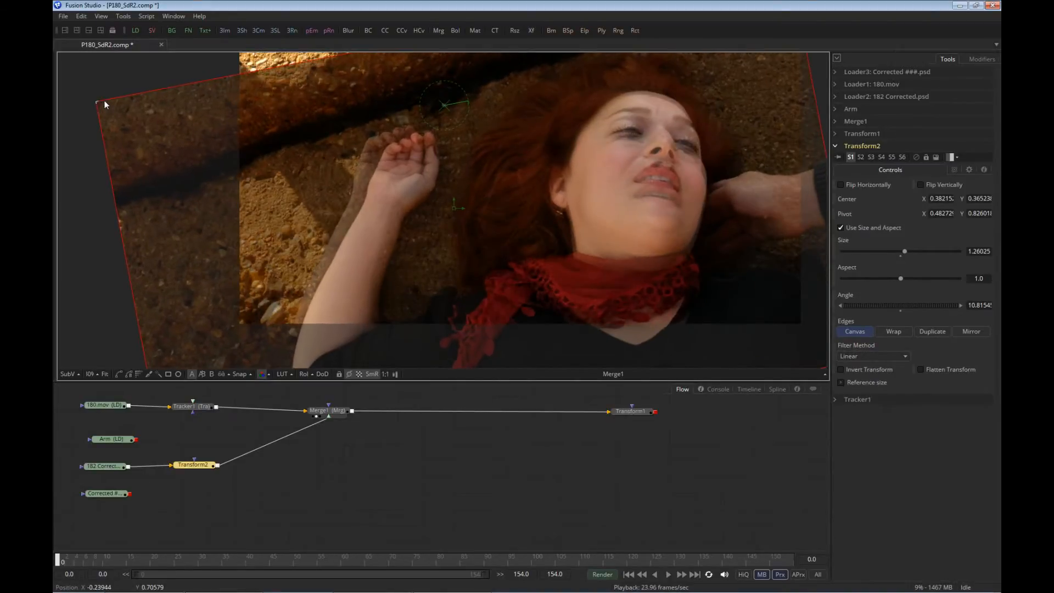
left_click_drag(108, 103, 144, 97)
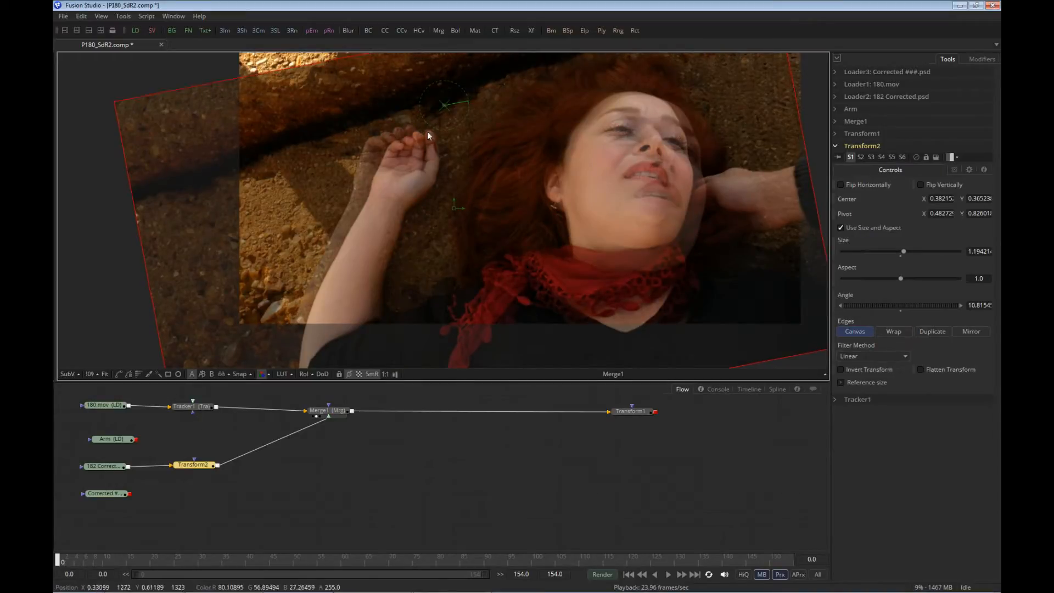
left_click_drag(883, 303, 883, 307)
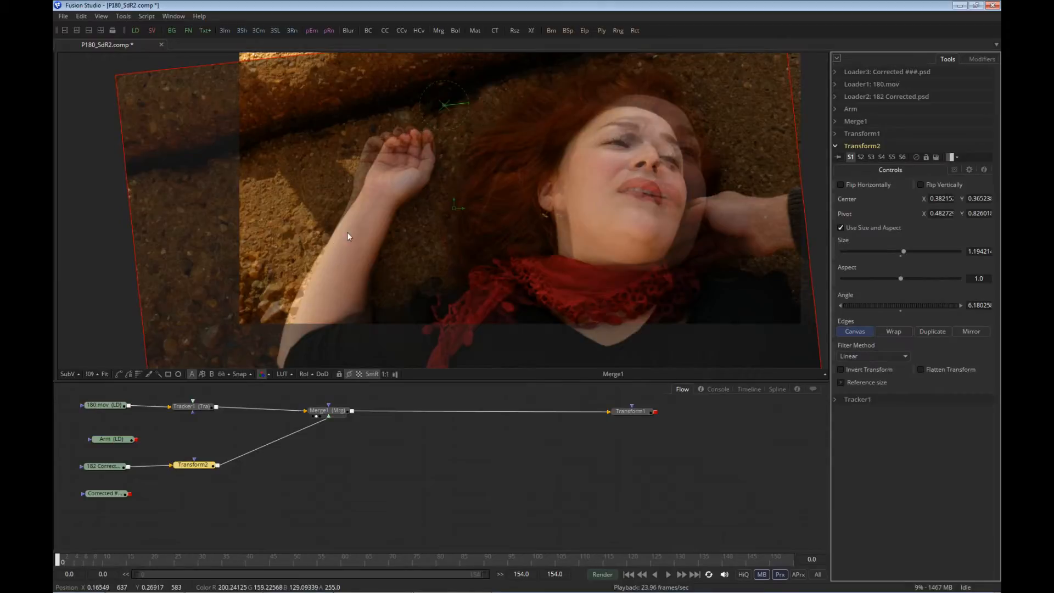
- Lower Merge1's blend to about 0.47 and refine Transform2 to a size of about 1.24 and an angle of about 10.7
left_click(322, 411)
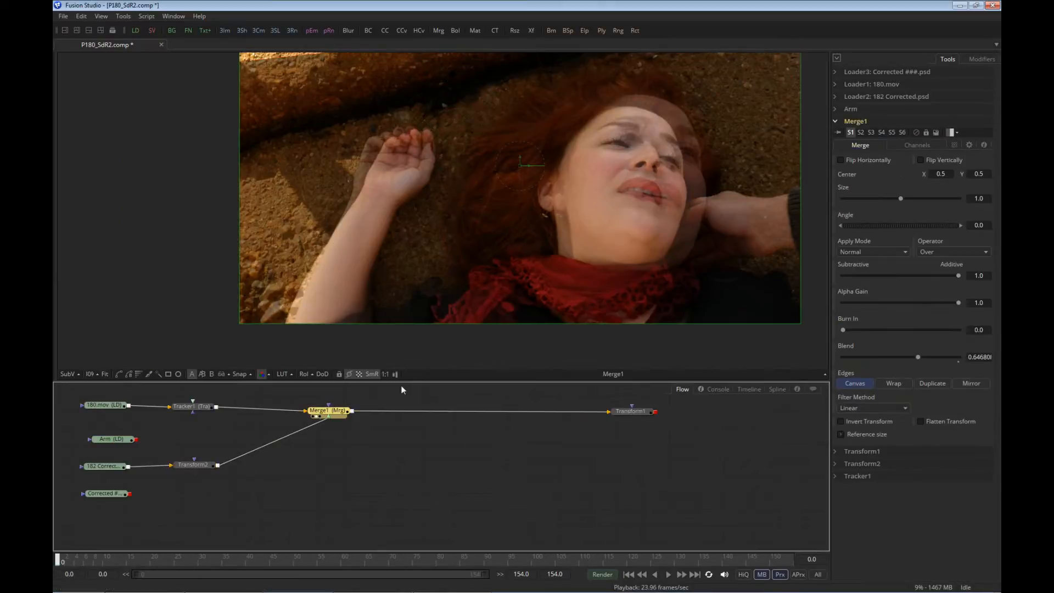
mouse_move(918, 357)
left_mouse_down()
mouse_move(829, 357)
mouse_move(898, 359)
left_mouse_up()
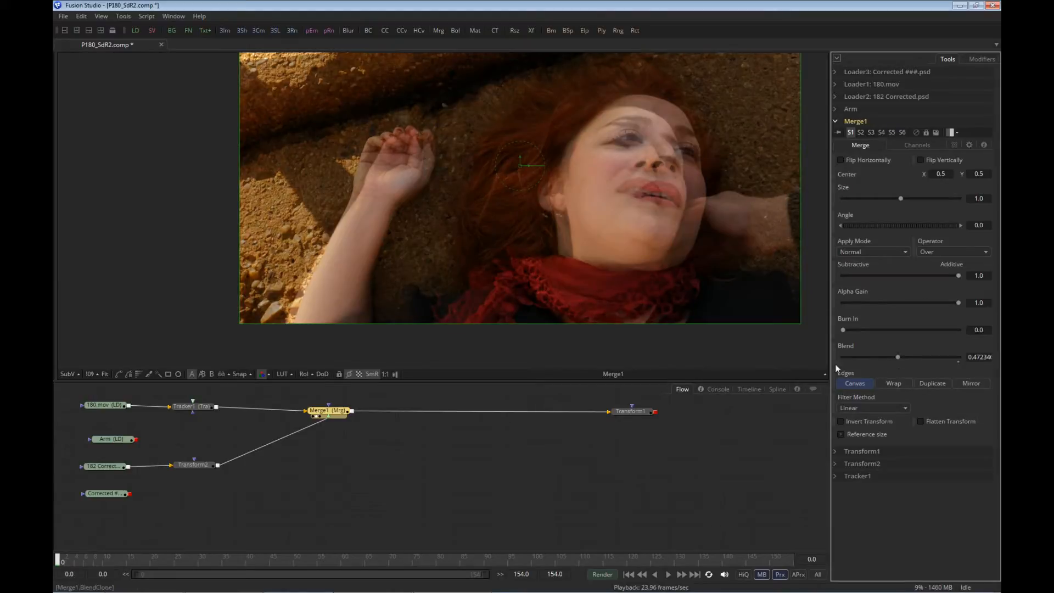
left_click(197, 465)
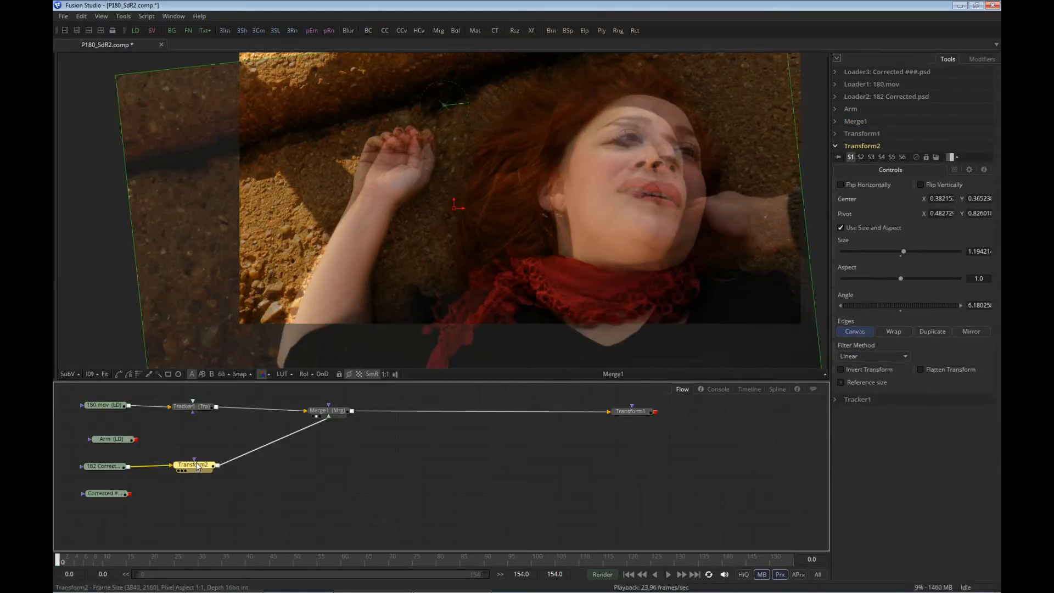
left_click(468, 103)
left_click_drag(467, 103, 467, 109)
left_click_drag(467, 110, 469, 102)
mouse_move(130, 188)
left_mouse_down()
mouse_move(149, 182)
mouse_move(117, 194)
left_mouse_up()
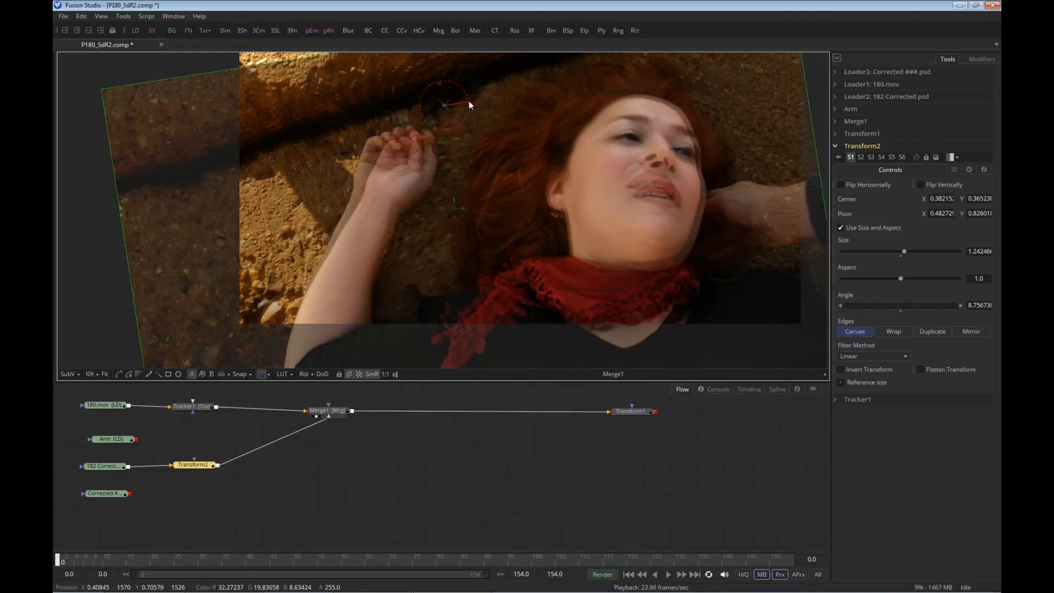
left_click_drag(469, 101, 478, 98)
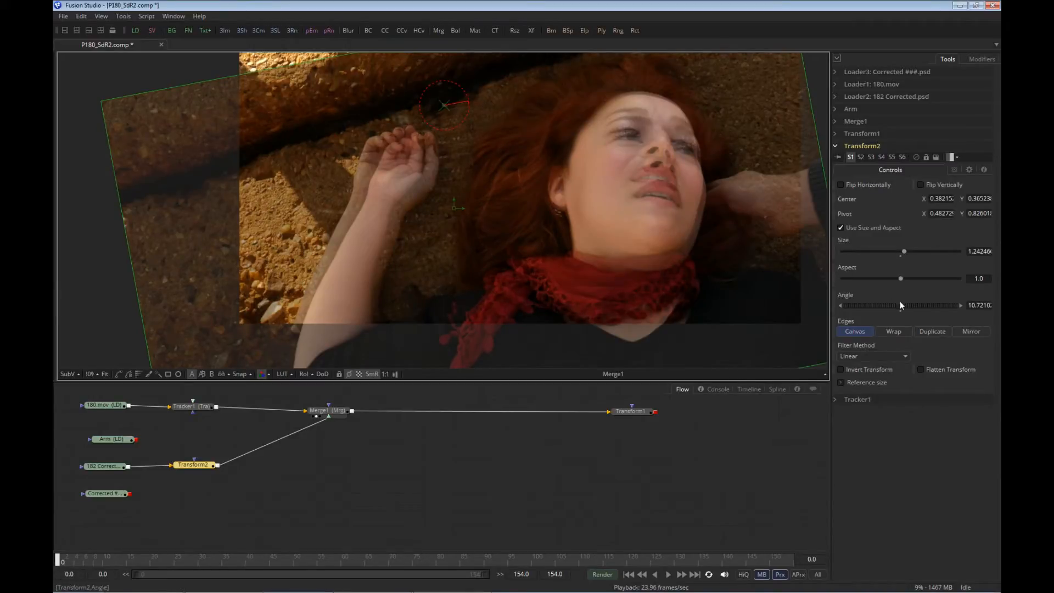
- Compare the footage with the aligned still by lowering Merge1's blend to 0.0, and raise the blend to 1.0
left_click(329, 410)
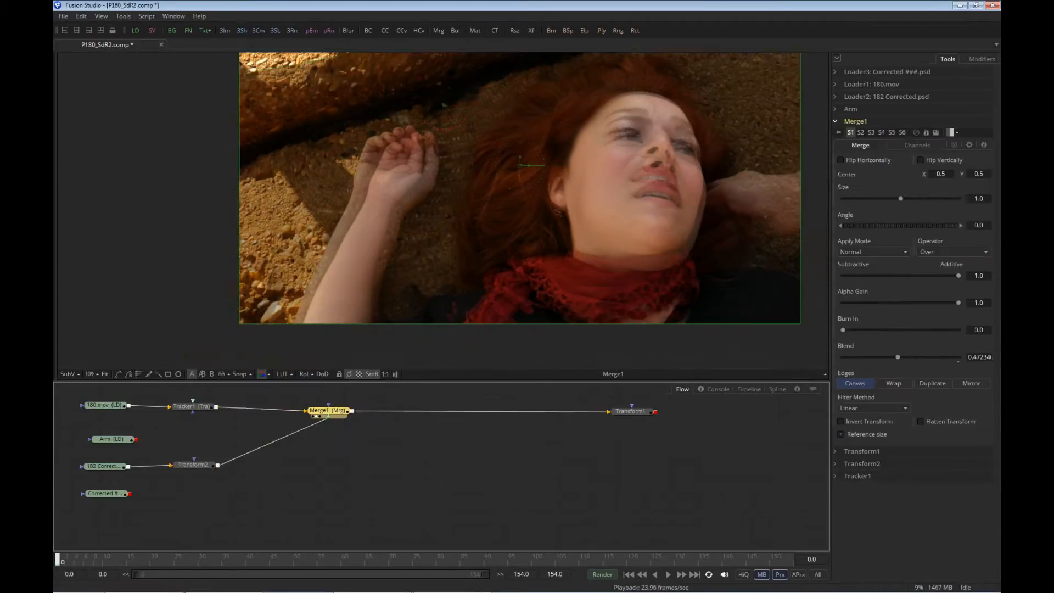
left_click_drag(900, 358, 770, 406)
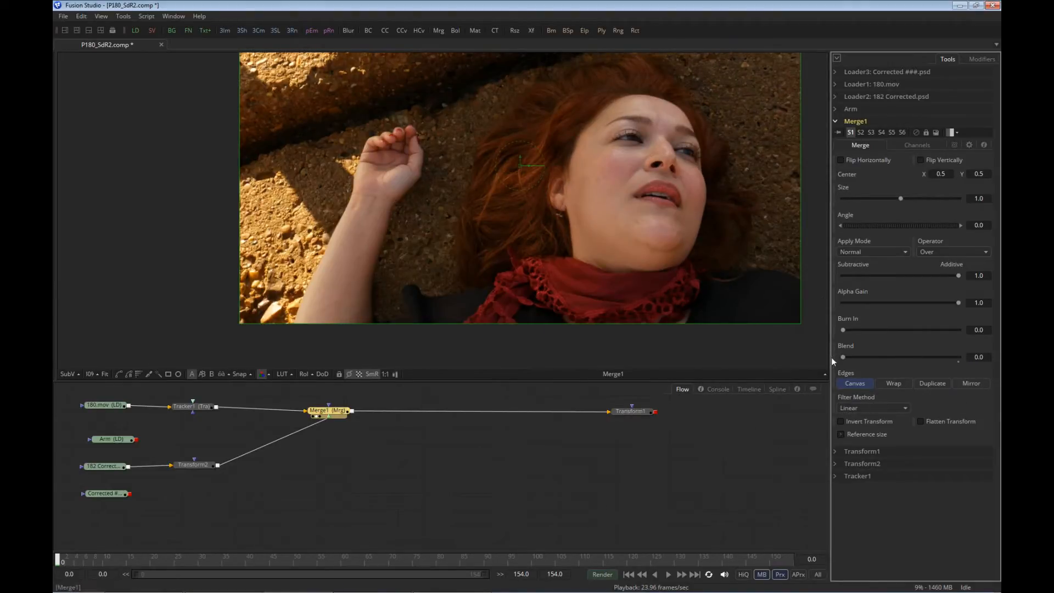
left_click_drag(846, 358, 999, 358)
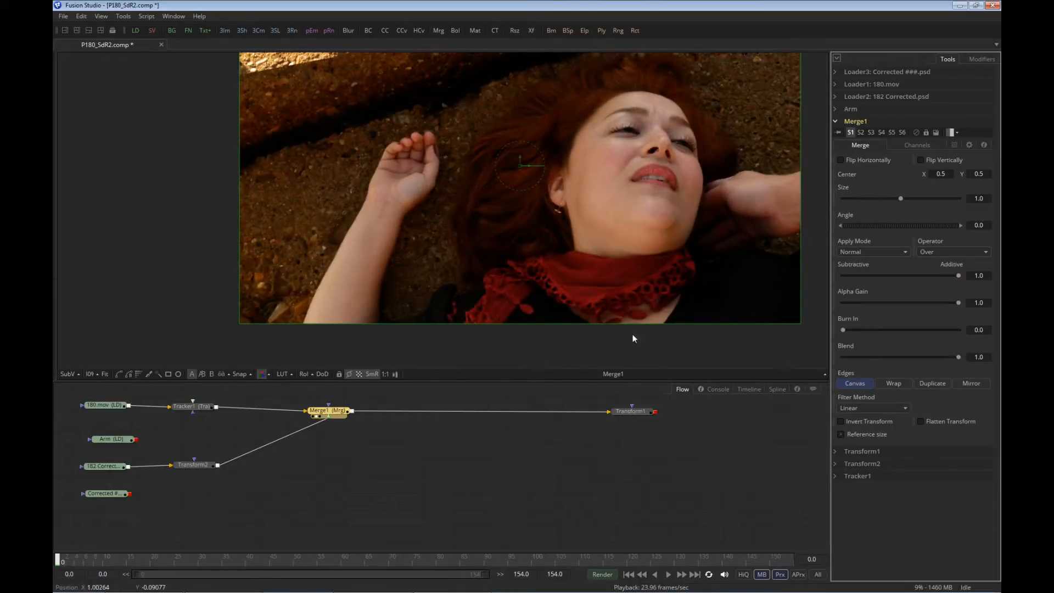
- Move the Transform2 node beneath Merge1 and view the 182 Corrected.psd loader
left_click_drag(209, 465, 326, 466)
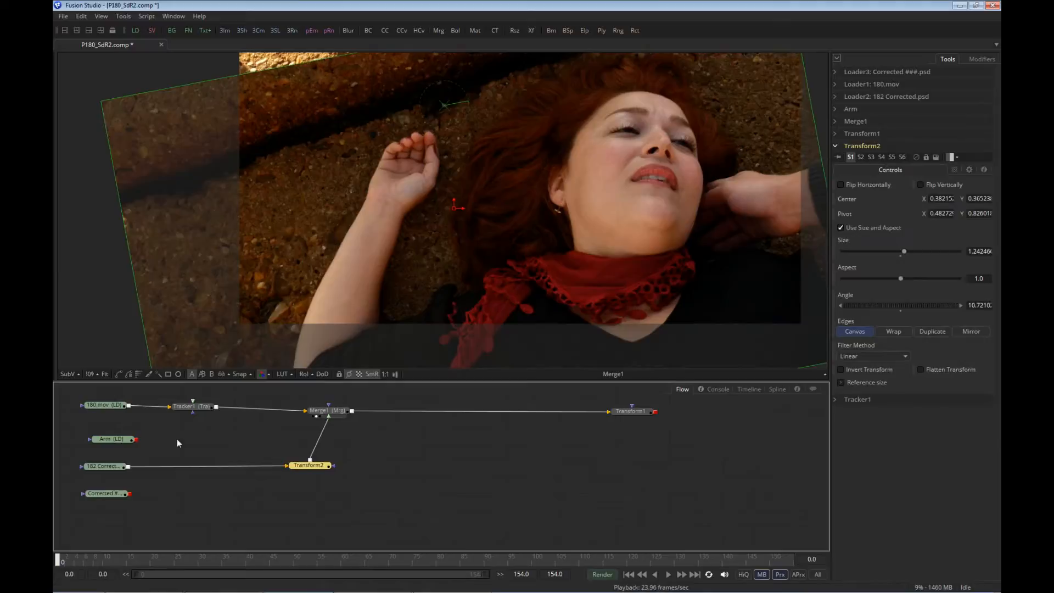
left_click(126, 456)
left_click(123, 466)
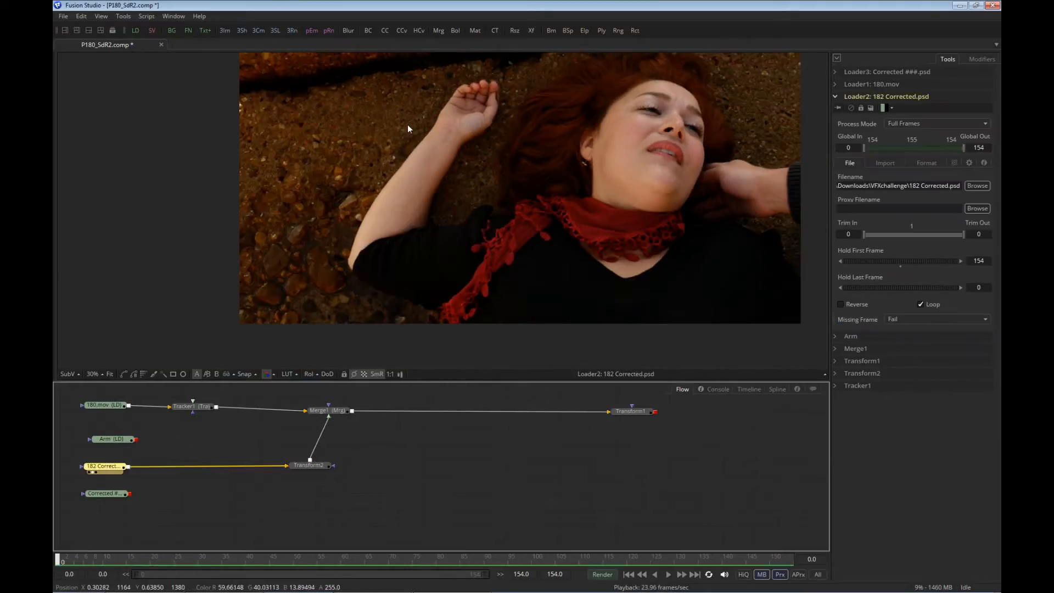
key("1")
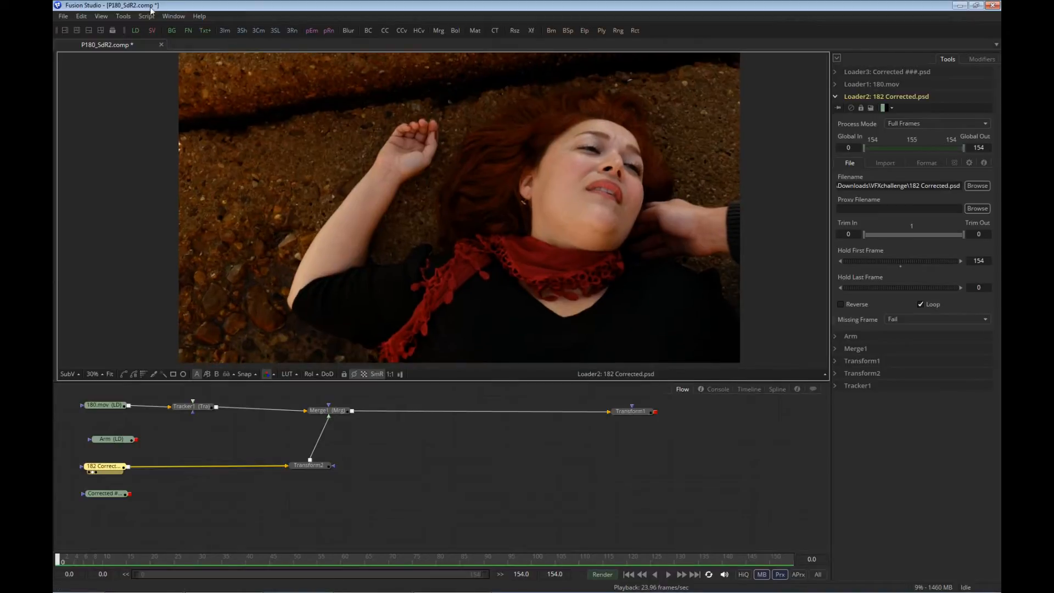
- Insert a Paint node after the 182 Corrected.psd loader and choose a Stroke with the Clone apply mode
left_click(123, 16)
mouse_move(148, 242)
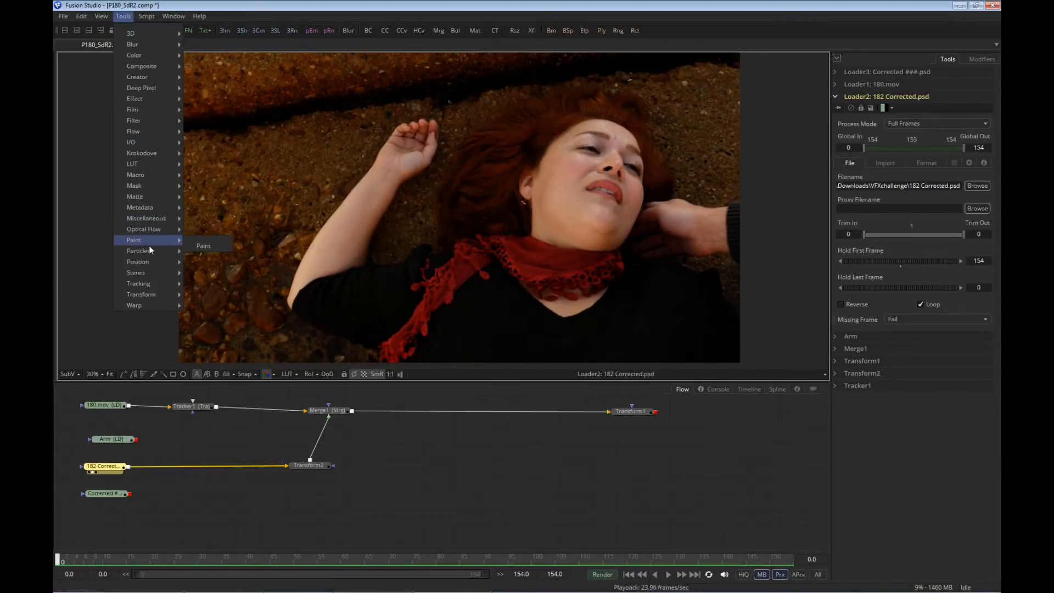
left_click(200, 244)
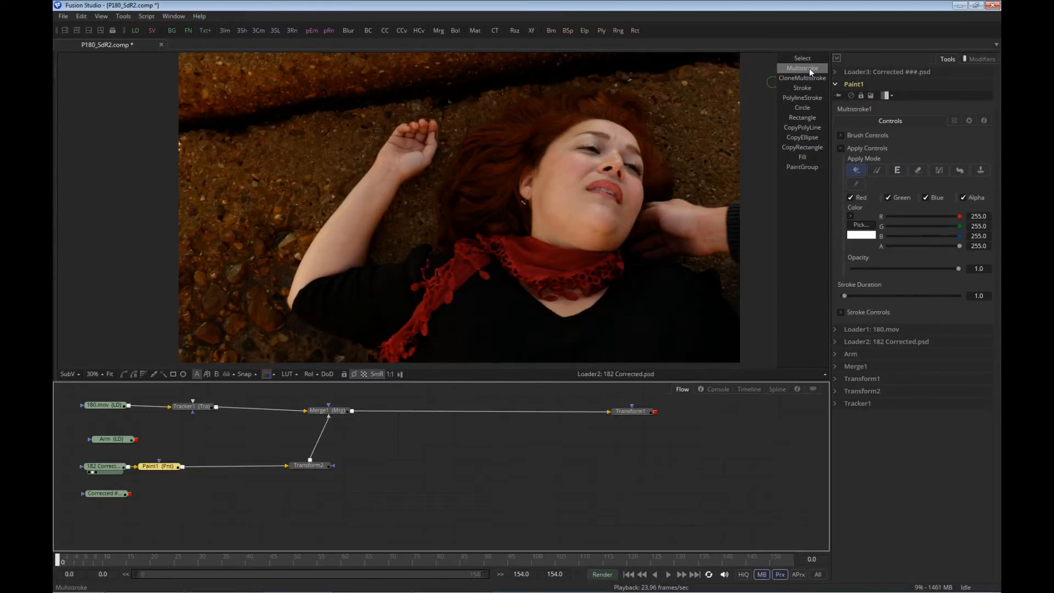
left_click(812, 86)
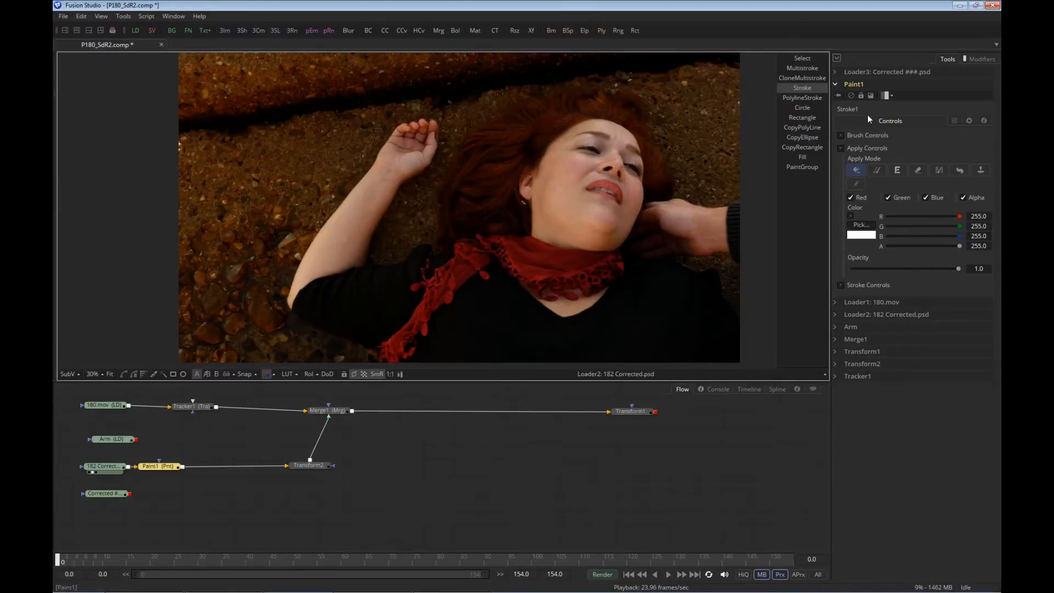
left_click(876, 170)
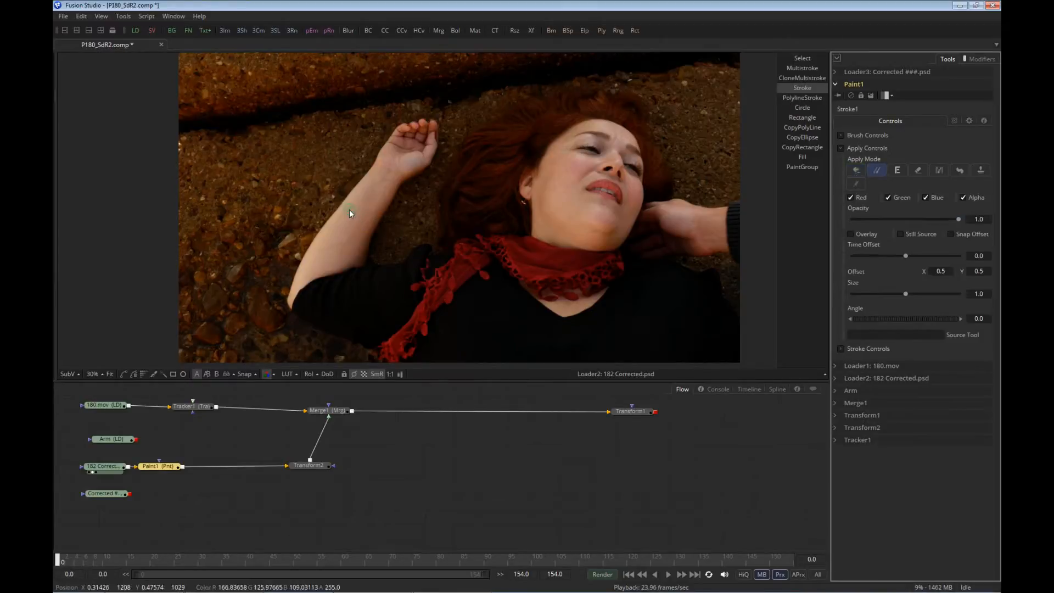
- Start cloning the stony ground over the outer edge of the raised forearm and view Paint1's output
left_click_drag(337, 184, 336, 155)
scroll(325, 191, "down", 1)
scroll(325, 191, "up", 3)
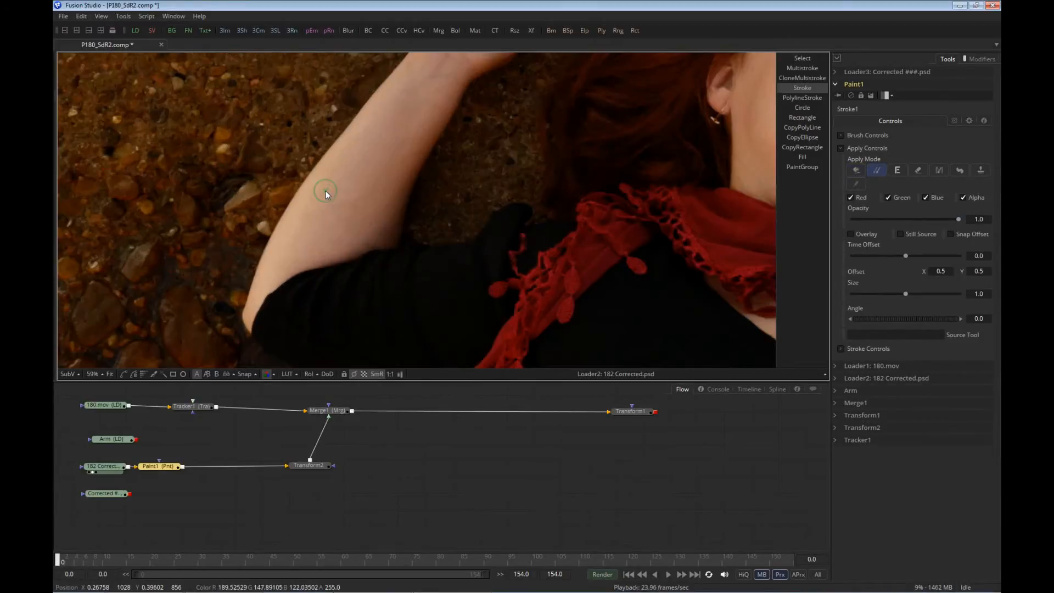
scroll(326, 190, "down", 2)
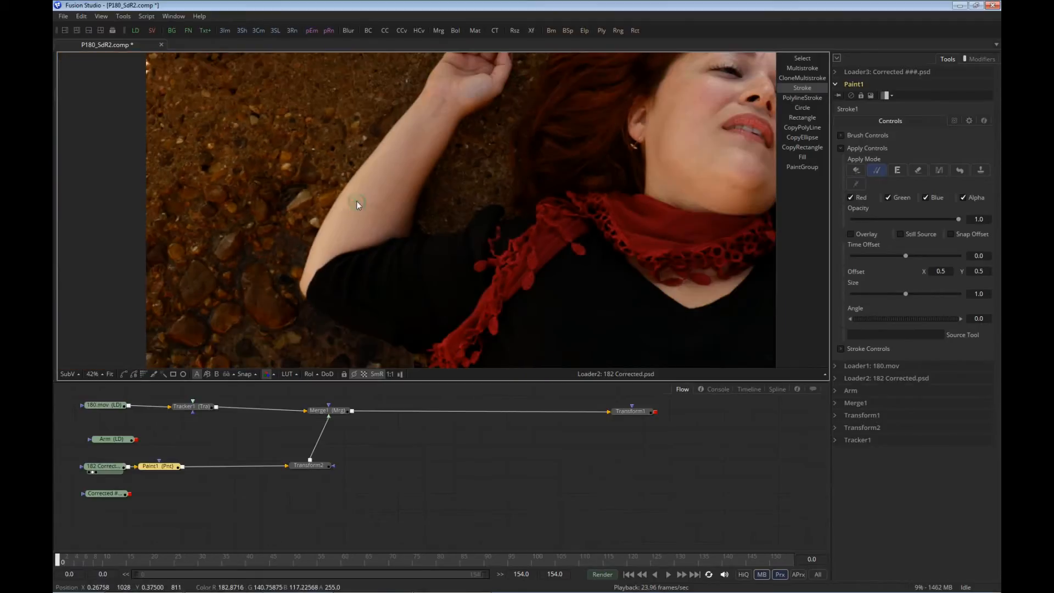
scroll(357, 201, "down", 1)
mouse_move(331, 179)
left_mouse_down()
mouse_move(295, 153)
mouse_move(336, 180)
left_mouse_up()
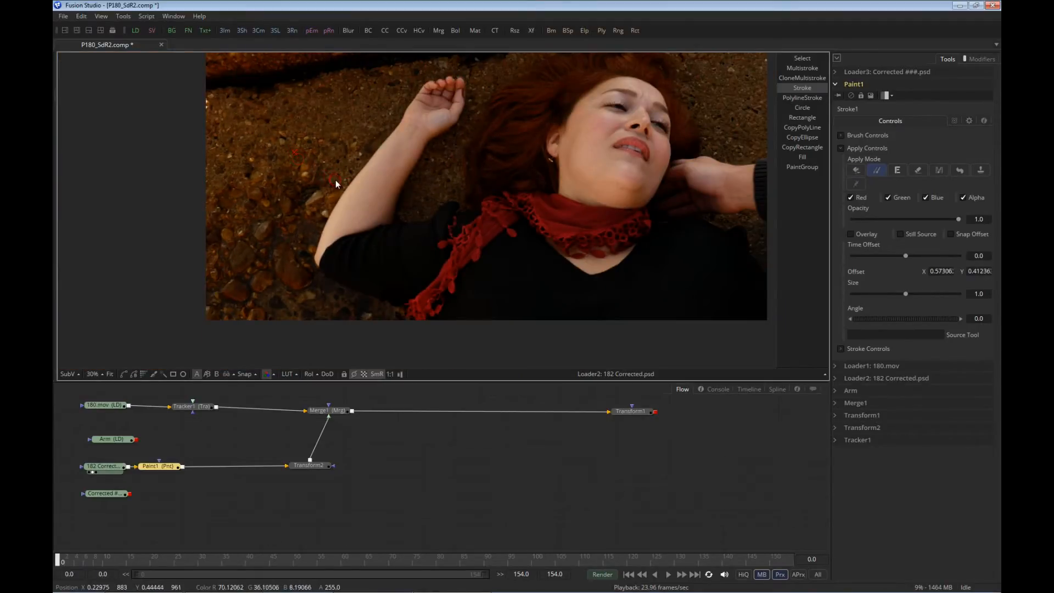
left_click(345, 186)
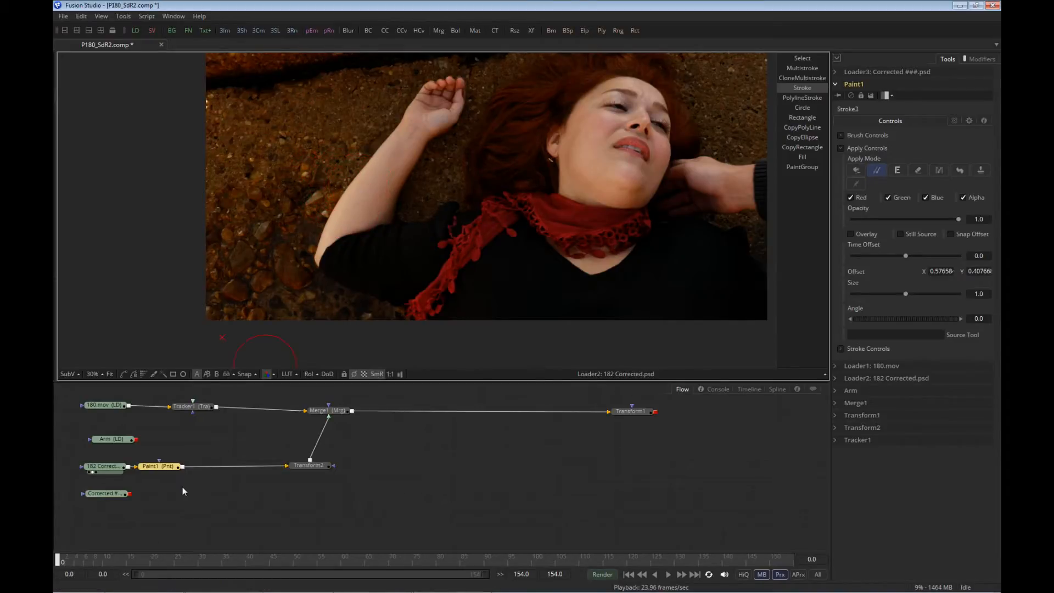
left_click(171, 464)
key("1")
- Clone the surrounding stony ground over the raised forearm and elbow, sampling from both sides of the arm
left_click_drag(345, 166, 376, 150)
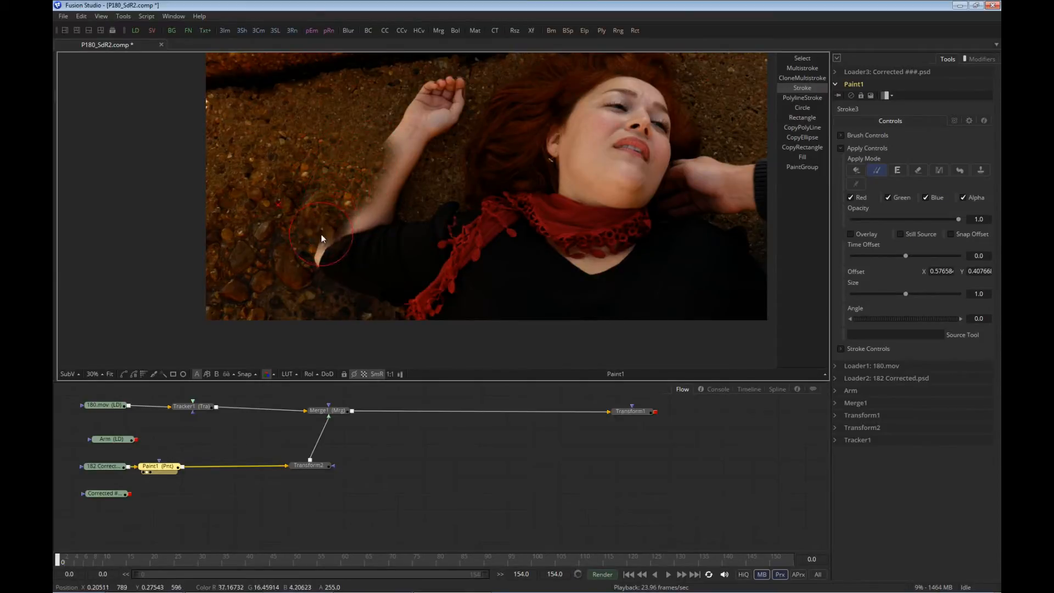
left_click_drag(315, 252, 338, 238)
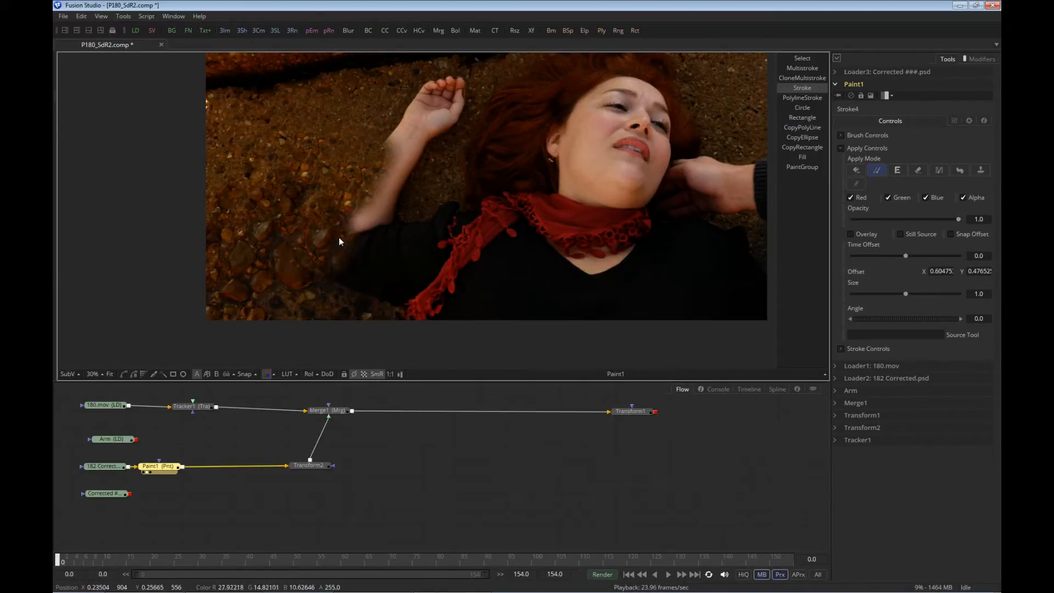
left_click(440, 183, "alt")
left_click_drag(429, 179, 411, 183)
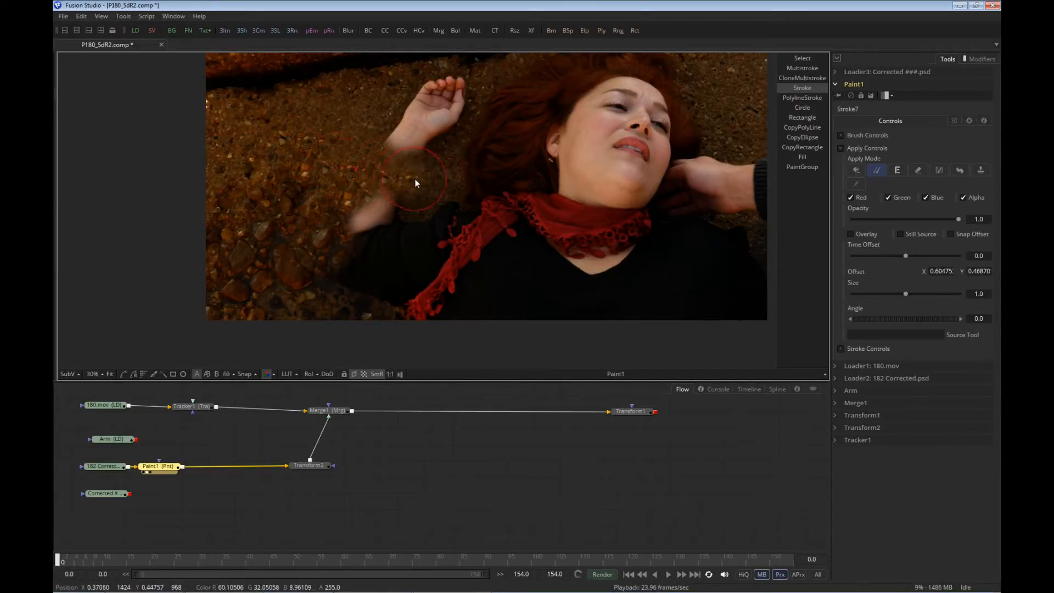
left_click(415, 179)
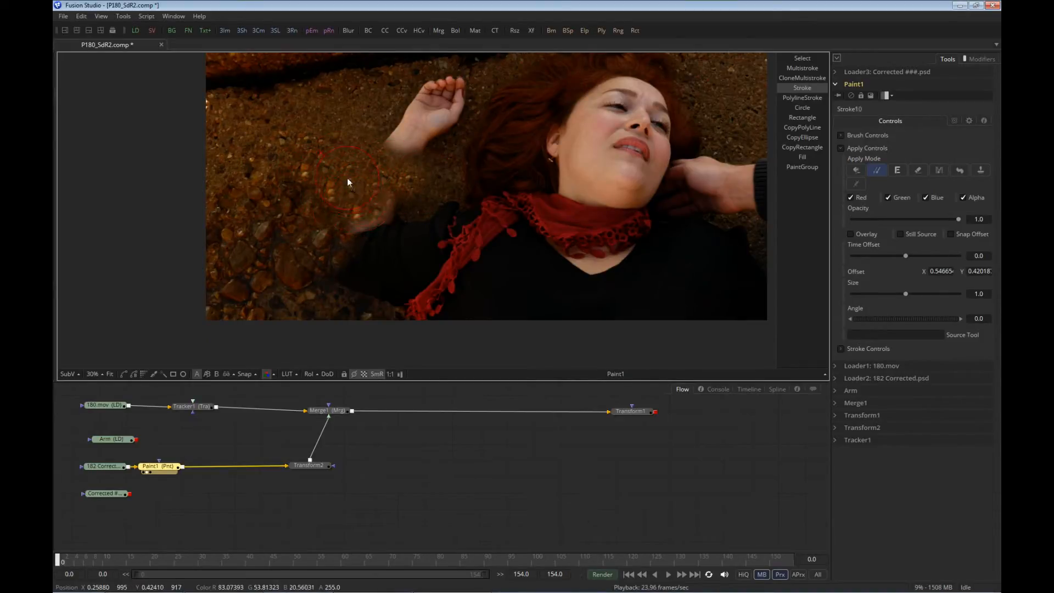
- Clone the stony ground over the remaining wrist and the fingers of the raised hand, resampling clean ground nearby
left_click(405, 144)
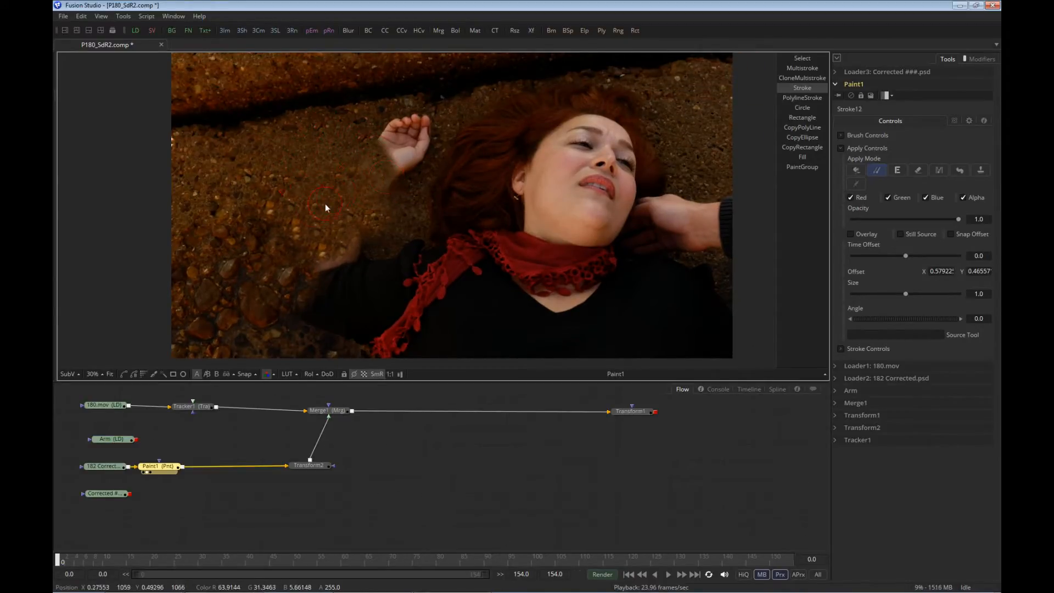
left_click(350, 181, "alt")
left_click(341, 148, "alt")
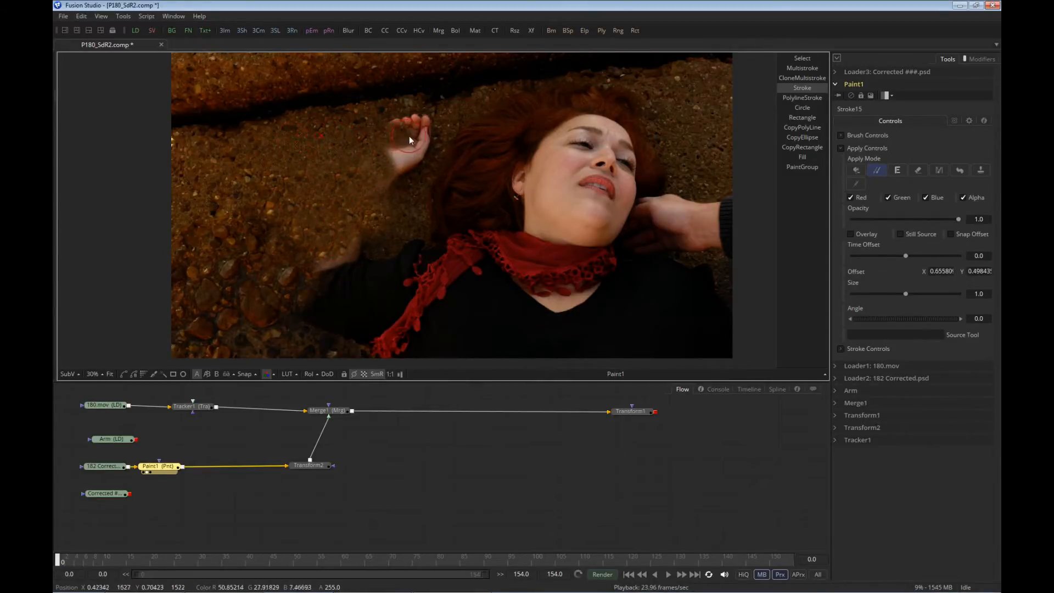
mouse_move(427, 139)
left_mouse_down()
mouse_move(302, 136)
mouse_move(424, 118)
left_mouse_up()
left_click(302, 133, "alt")
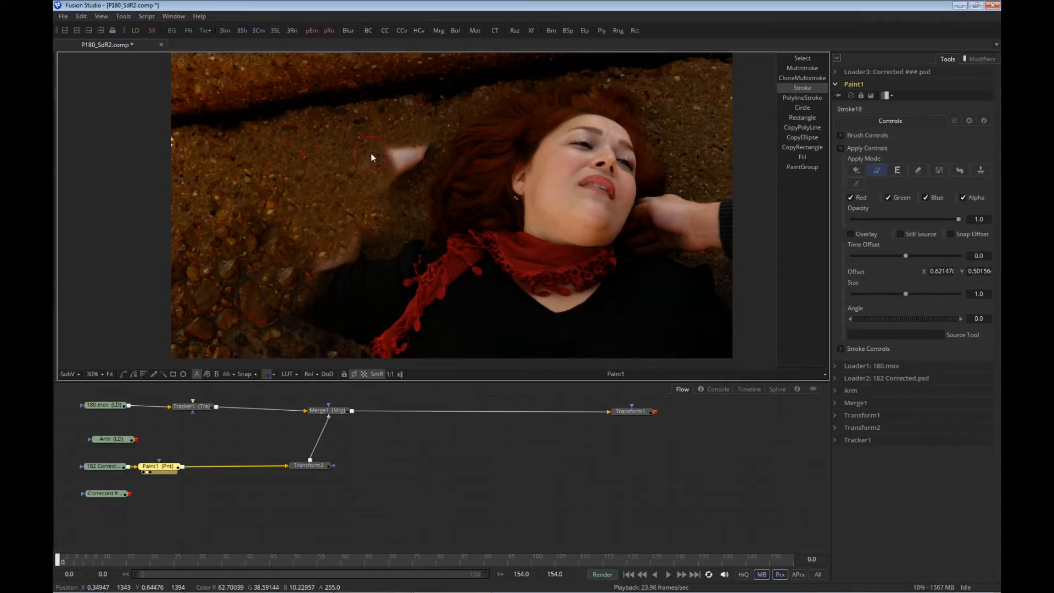
- Clone ground texture over the leftover palm beside the hair, sampling from the ground near the erased forearm
left_click(307, 165, "alt")
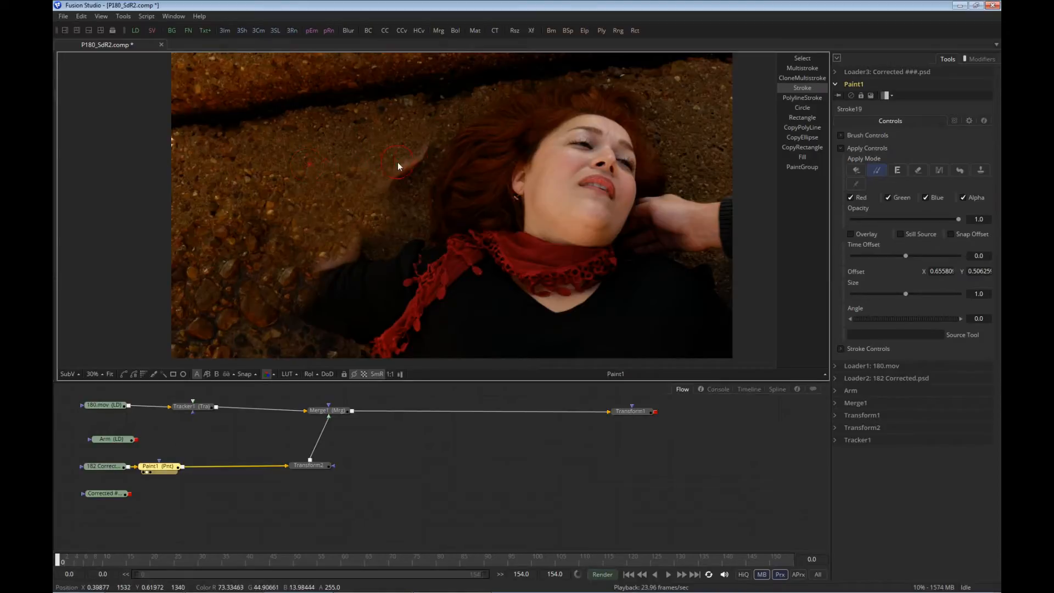
left_click(316, 181, "alt")
left_click_drag(385, 179, 401, 173)
left_click(356, 222, "alt")
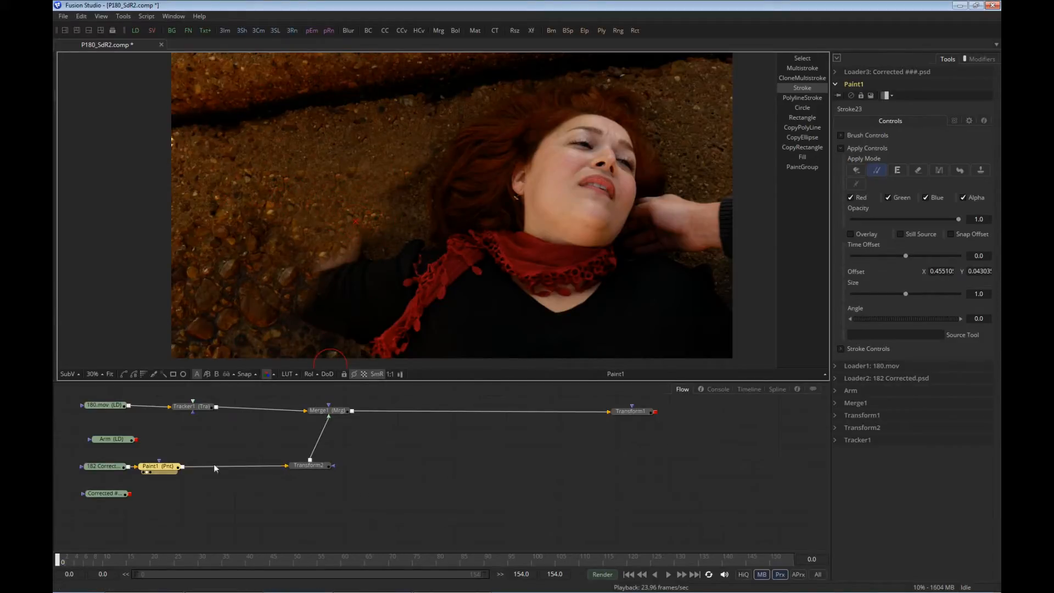
- Compare the original 182 Corrected.psd loader with Paint1, and view the Transform2 and Merge1 outputs
left_click(90, 472)
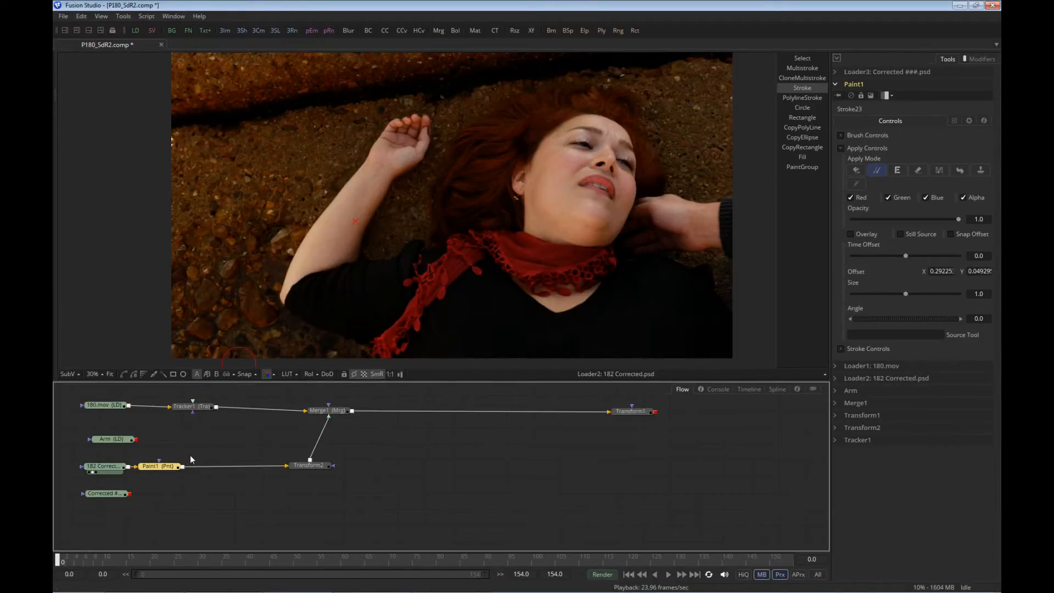
left_click(144, 472)
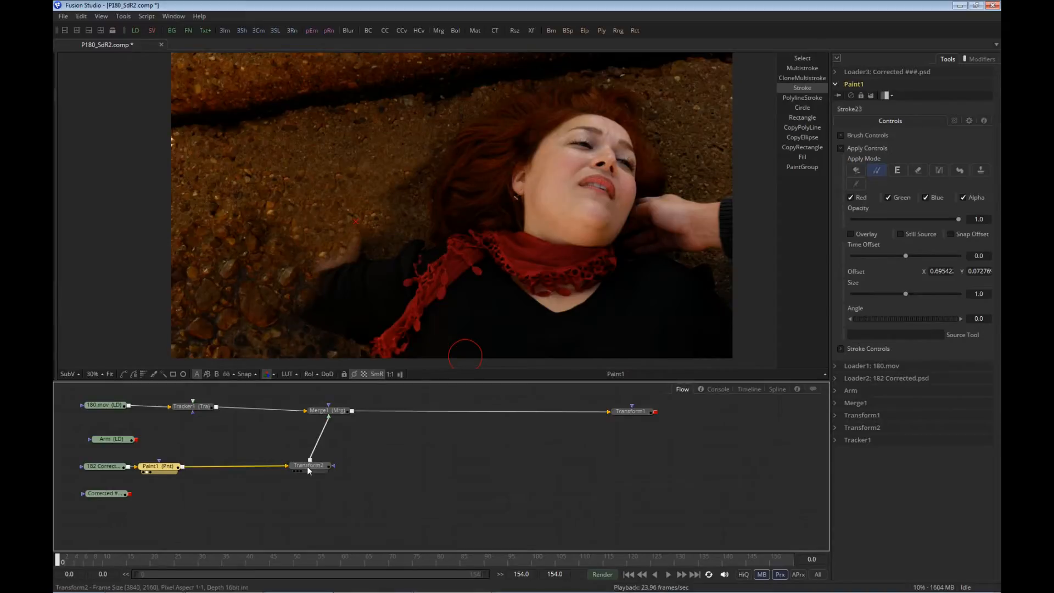
left_click_drag(308, 466, 349, 354)
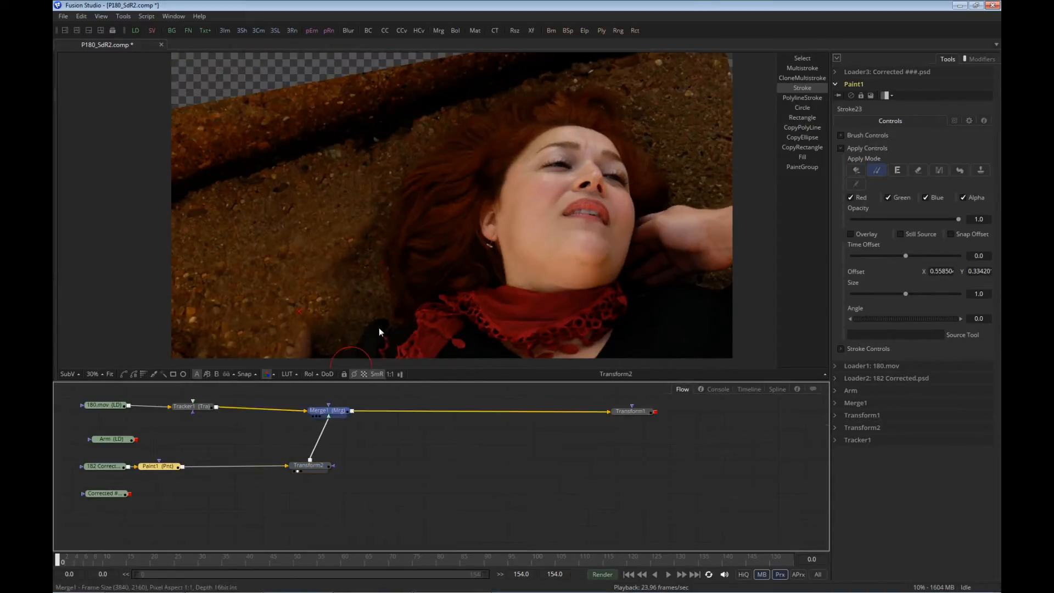
key("1")
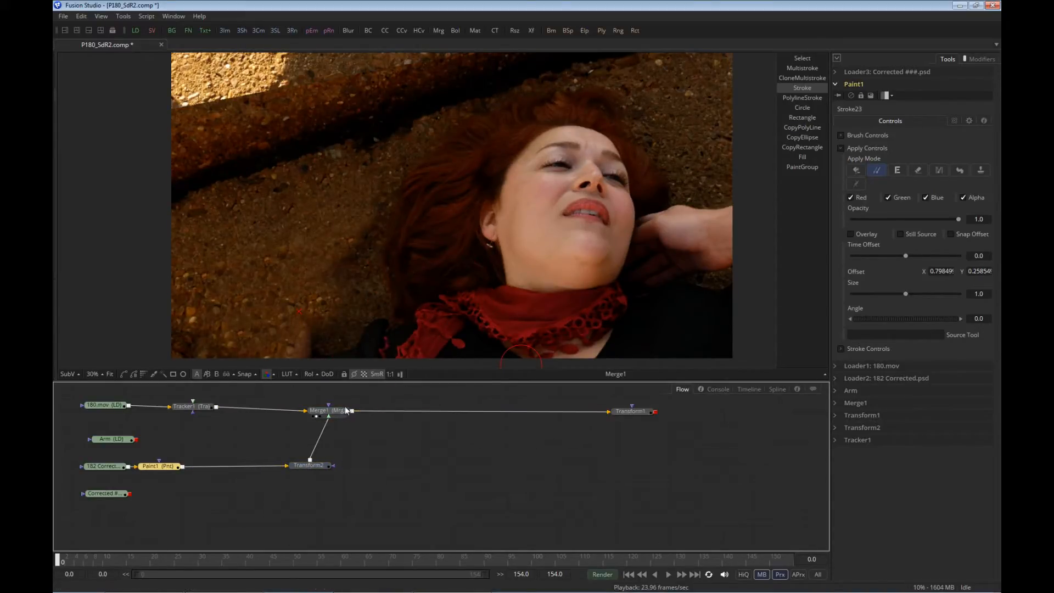
- Add a Polygon mask to Merge1 and draw its edge between the arm and hair, continuing below the frame
left_click(346, 411)
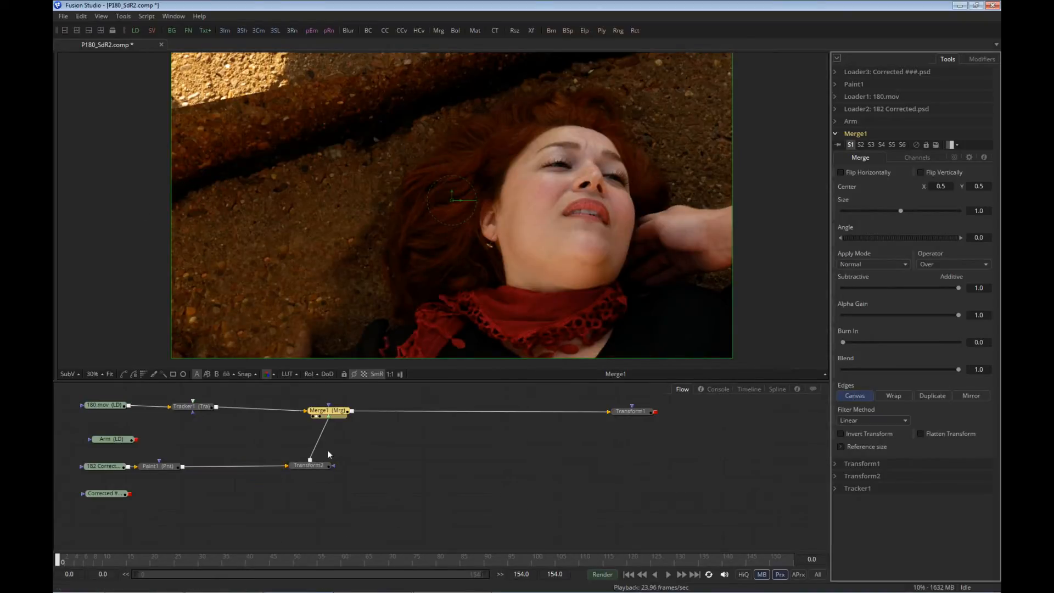
scroll(284, 437, "up", 2)
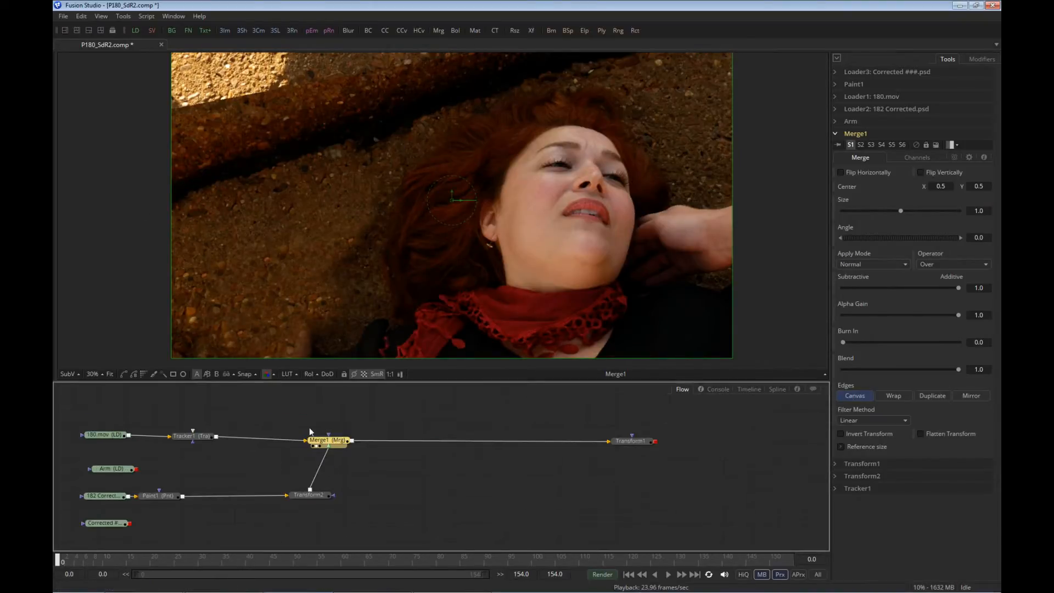
left_click(125, 374)
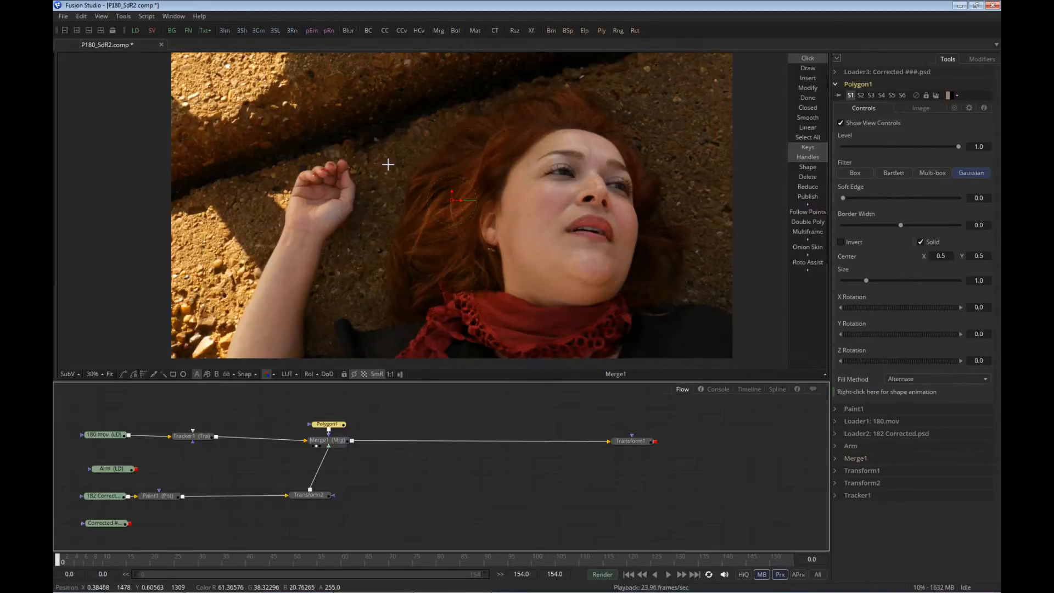
left_click(402, 146)
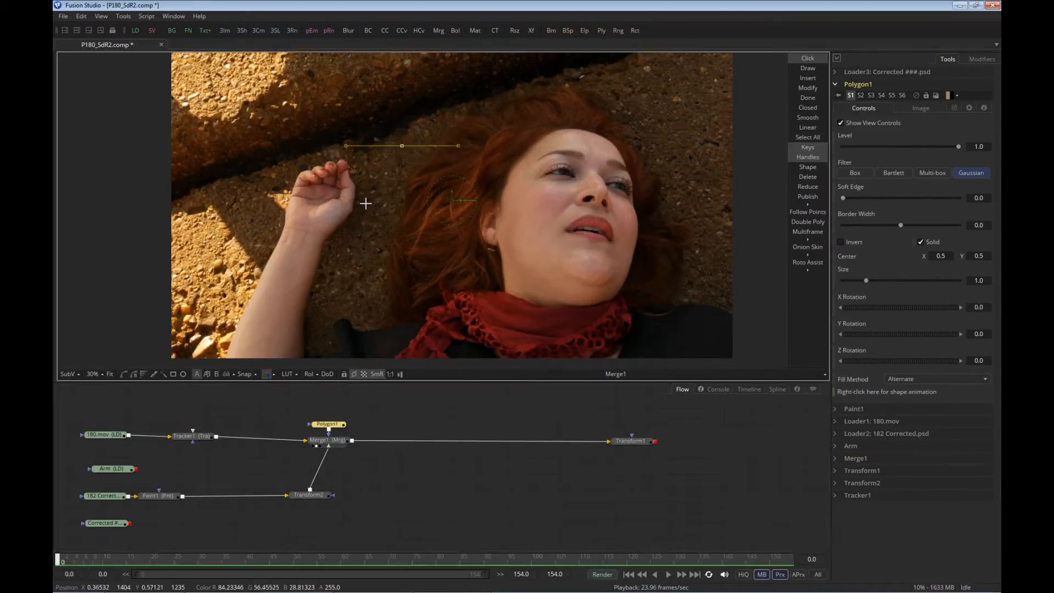
left_click_drag(329, 325, 342, 257)
left_click(331, 360)
left_click(267, 322)
left_click(168, 291)
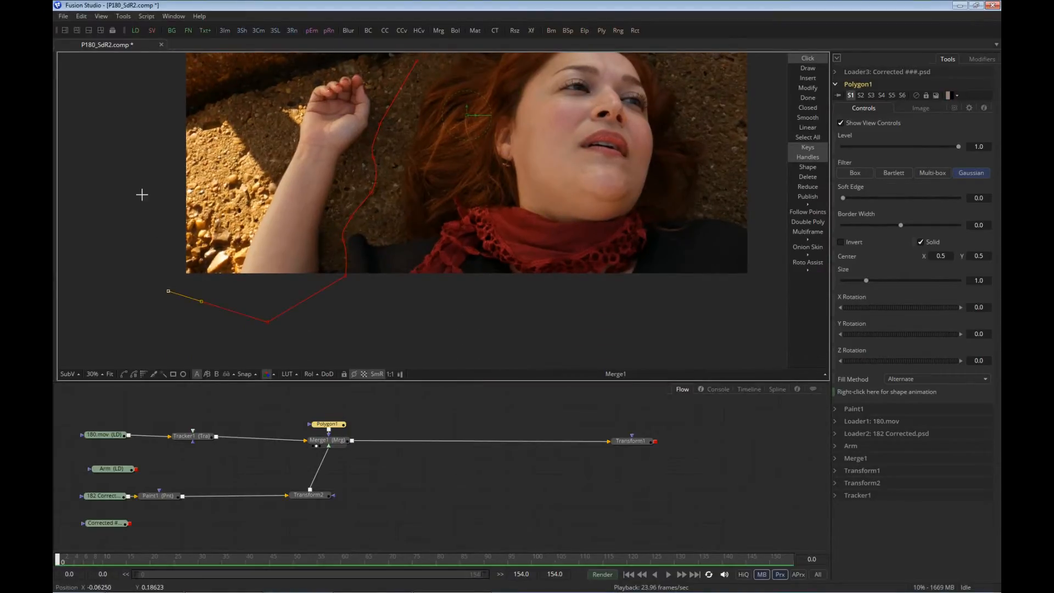
- Continue the Polygon1 outline around the outside of the frame and back along the dark crack above the hand
left_click_drag(142, 194, 148, 255)
left_click(142, 214)
left_click(188, 166)
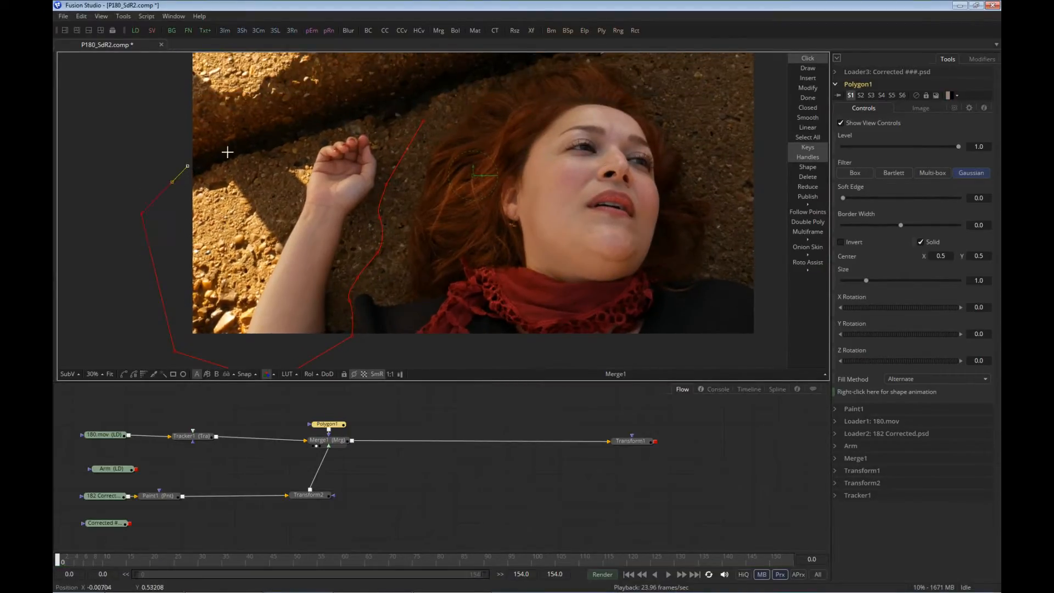
left_click(358, 109)
left_click_drag(399, 98, 419, 93)
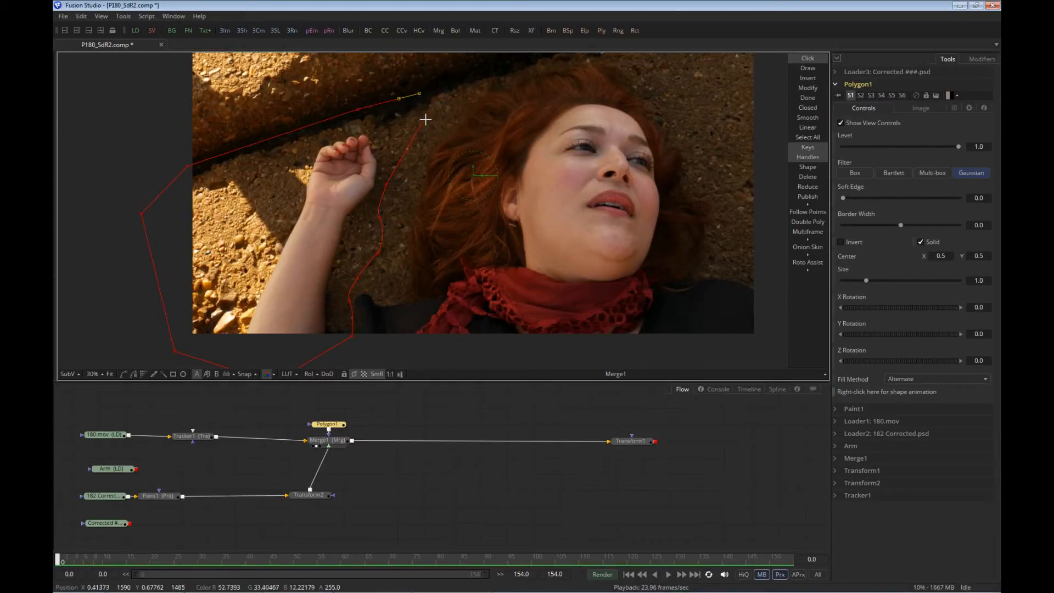
- Close the Polygon1 shape, refine its upper corner point near the hair, and set its Soft Edge to 0.01702
left_click(423, 120)
left_click_drag(419, 94, 399, 106)
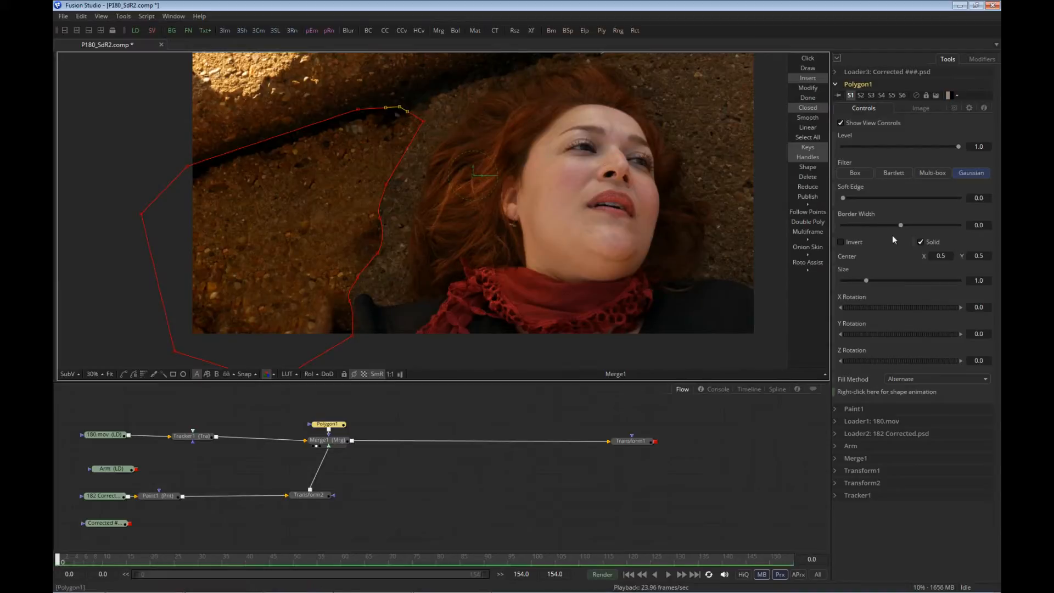
mouse_move(846, 199)
left_mouse_down()
mouse_move(879, 205)
mouse_move(847, 215)
mouse_move(855, 210)
left_mouse_up()
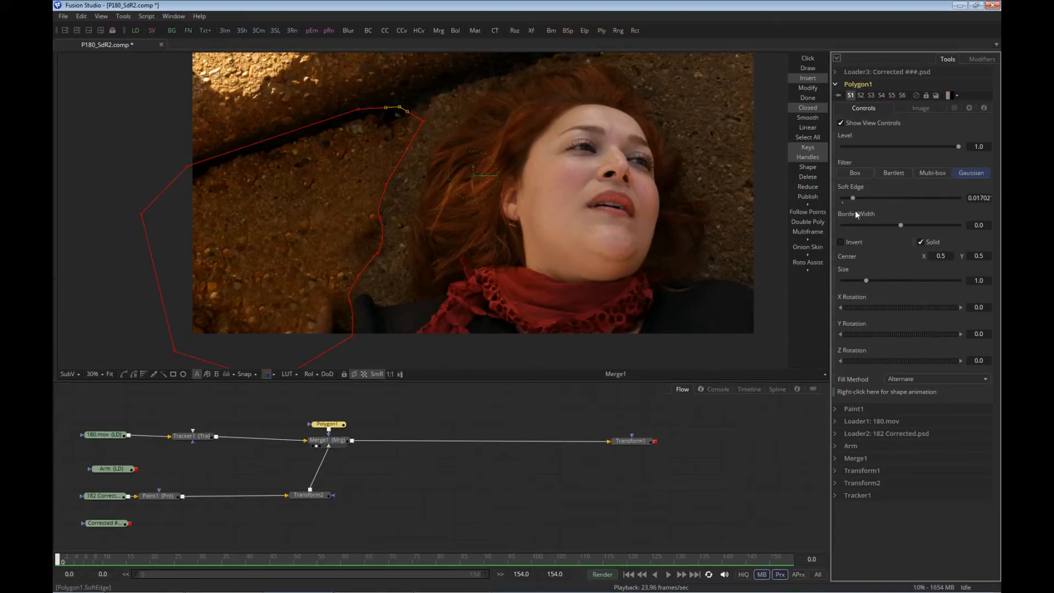
left_click(406, 431)
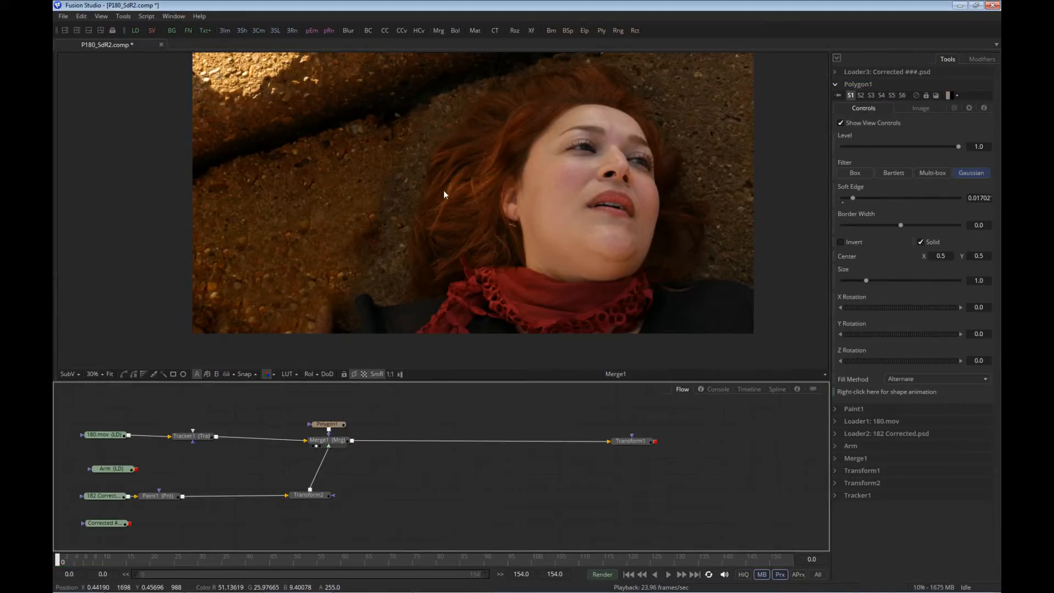
- Insert a BrightnessContrast node between Paint1 and Transform2 and reduce its Saturation to about 0.655
mouse_move(368, 31)
left_mouse_down()
mouse_move(214, 521)
mouse_move(221, 499)
left_mouse_up()
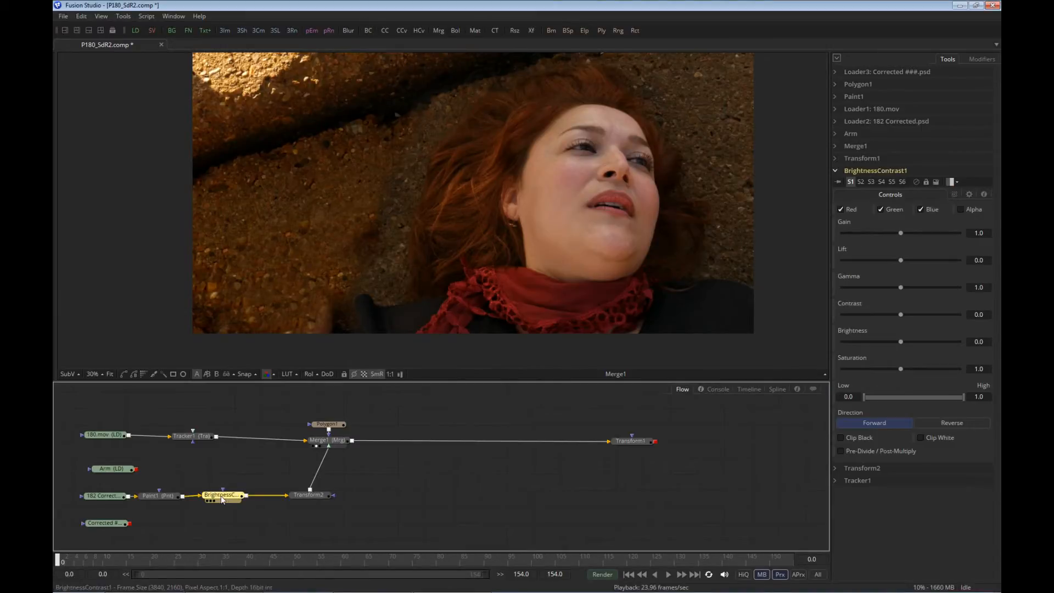
left_click_drag(902, 368, 881, 369)
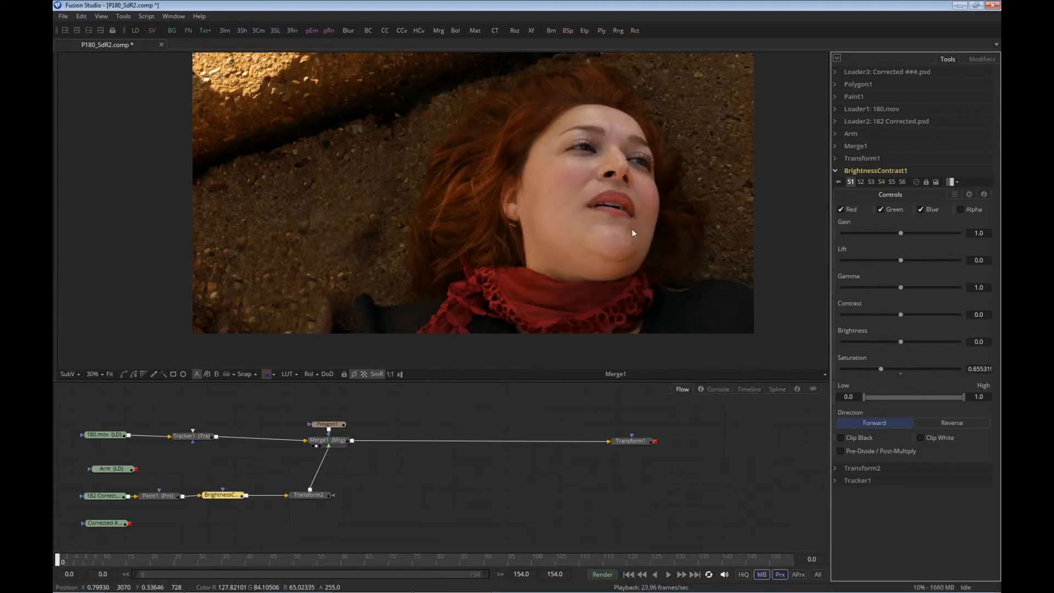
- Remove the shape animation key from Polygon1 at frame 0 and deselect the mask
left_click(326, 427)
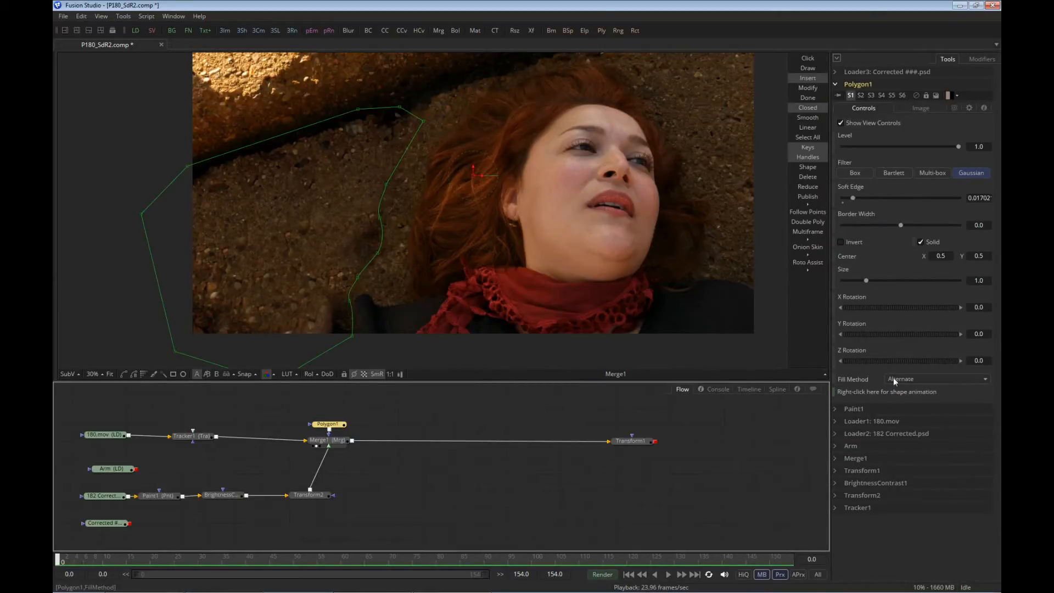
right_click(913, 392)
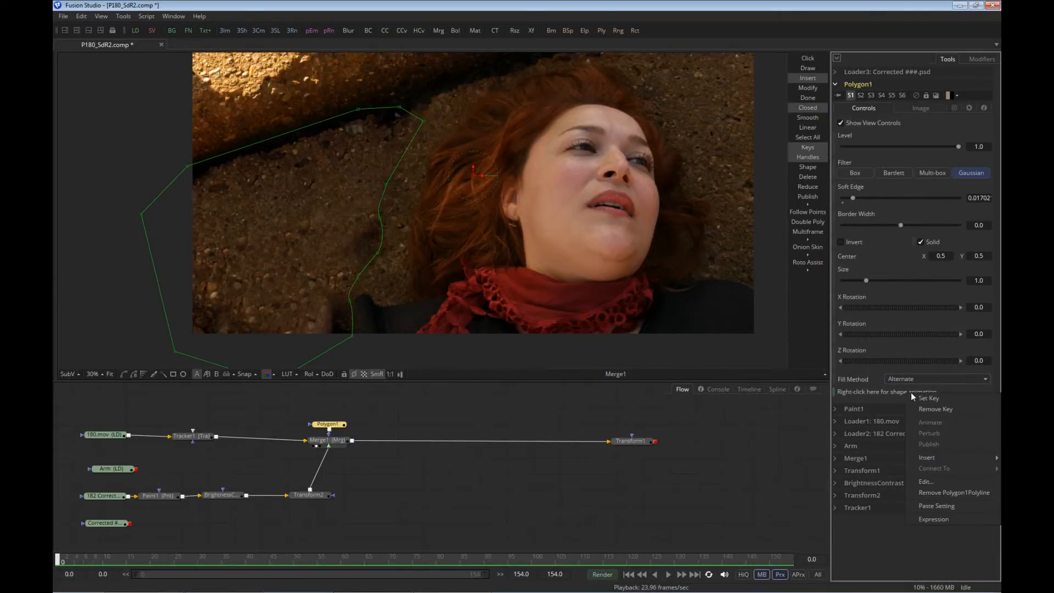
left_click(932, 408)
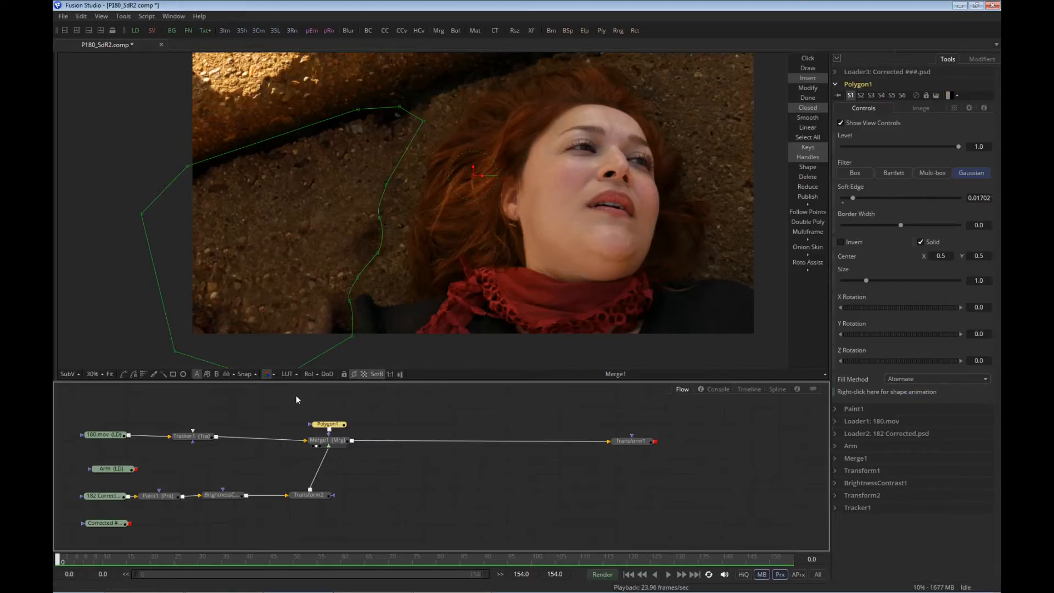
left_click(313, 399)
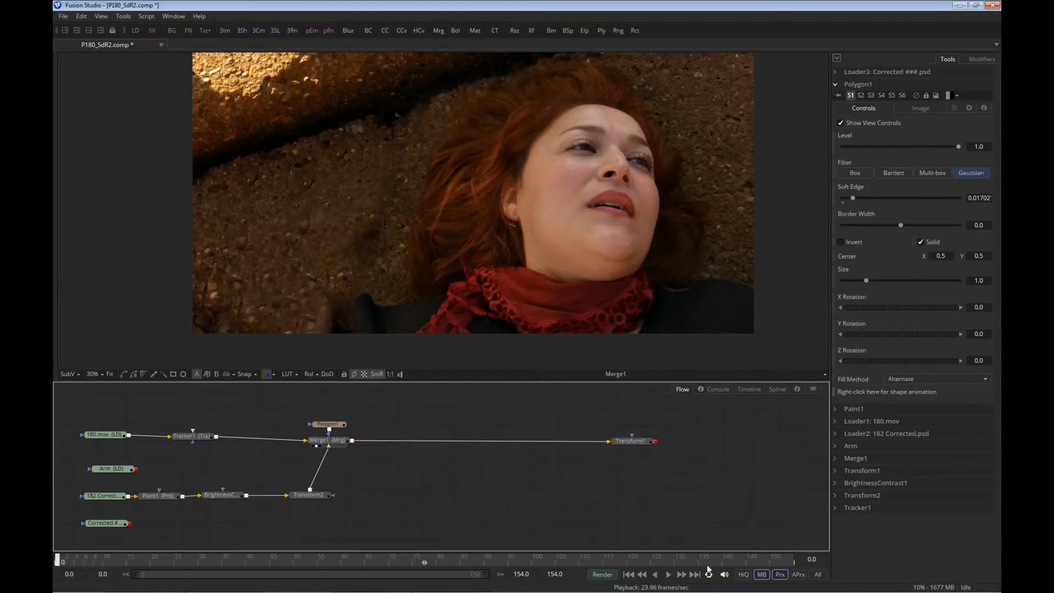
- Preview the Merge1 composite, turn on high quality with proxy off, and return to the first frame
left_click(670, 575)
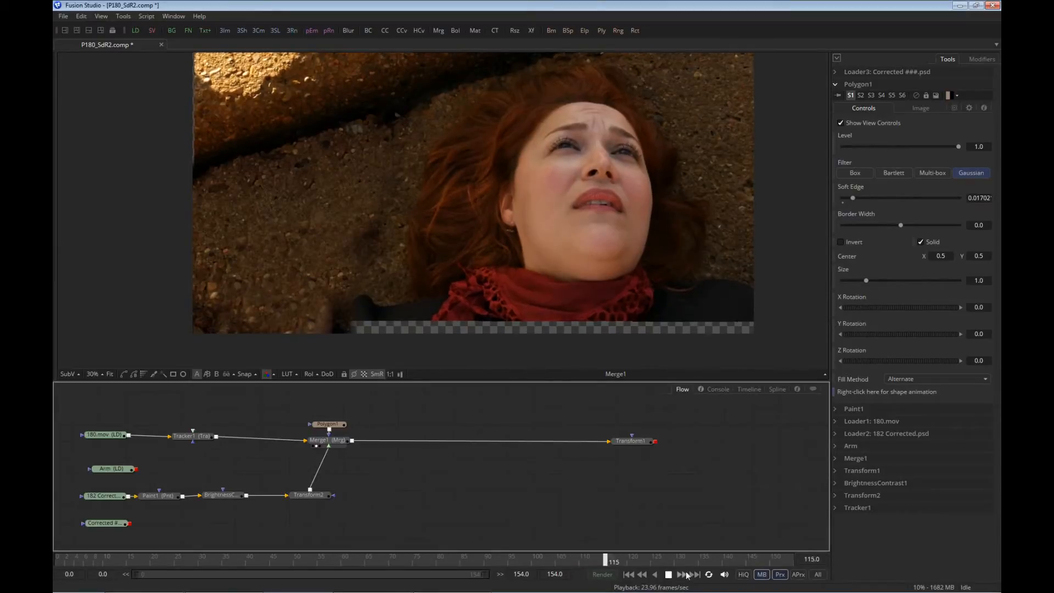
left_click(668, 575)
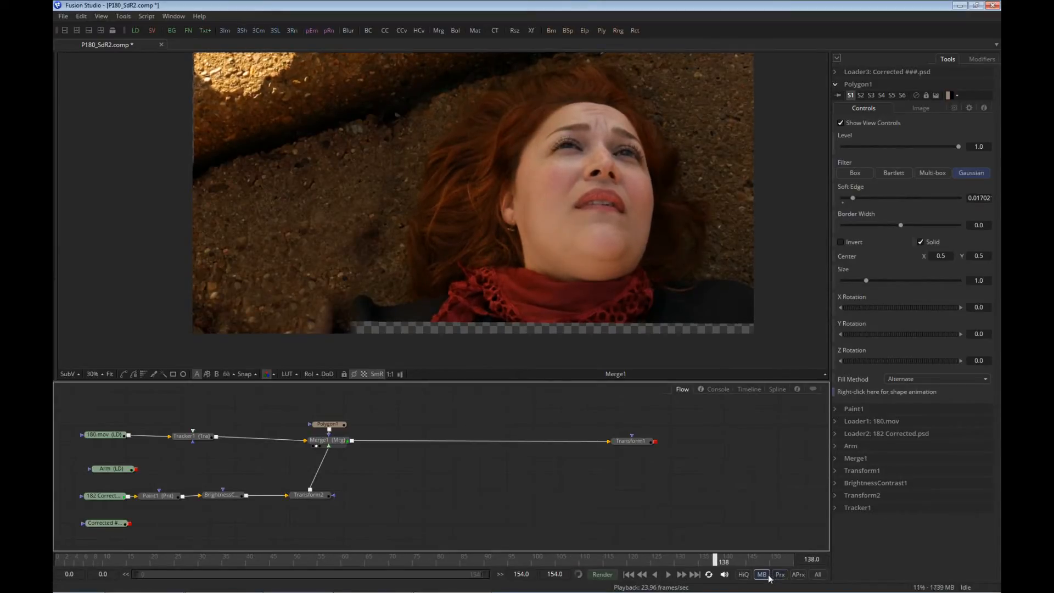
left_click(744, 574)
left_click(629, 575)
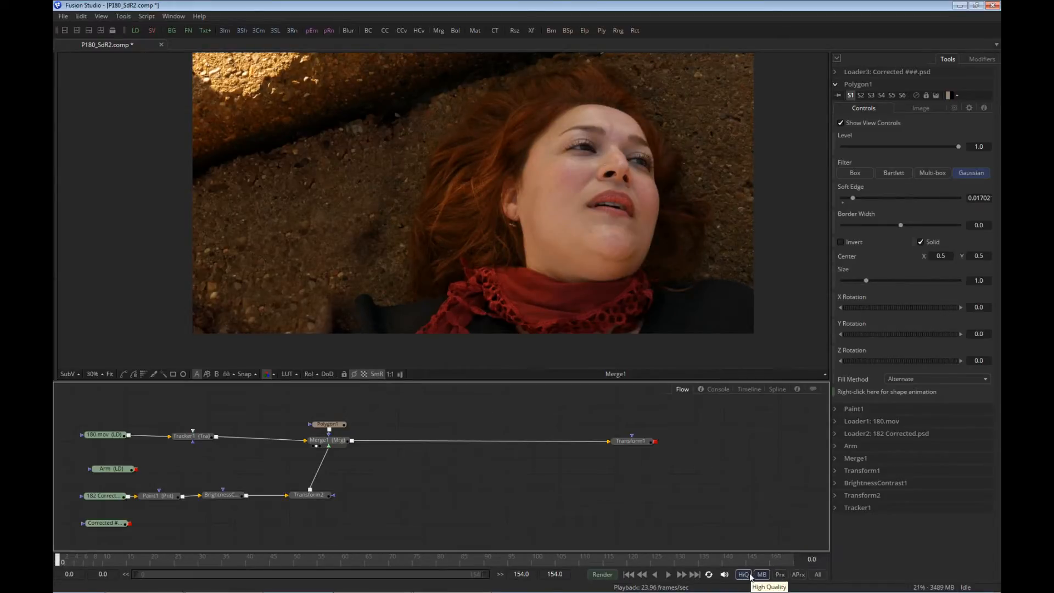
- Play the Merge1 composite in high quality, inspect the patched ground area, and return to the first frame
left_click(669, 575)
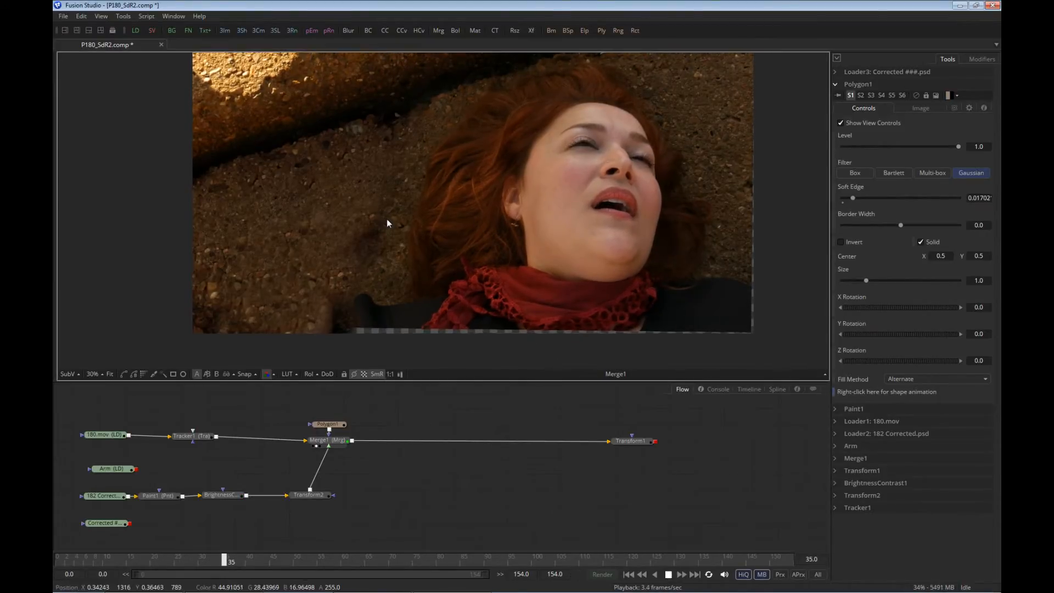
scroll(405, 239, "up", 2)
scroll(407, 242, "up", 3)
left_click(109, 374)
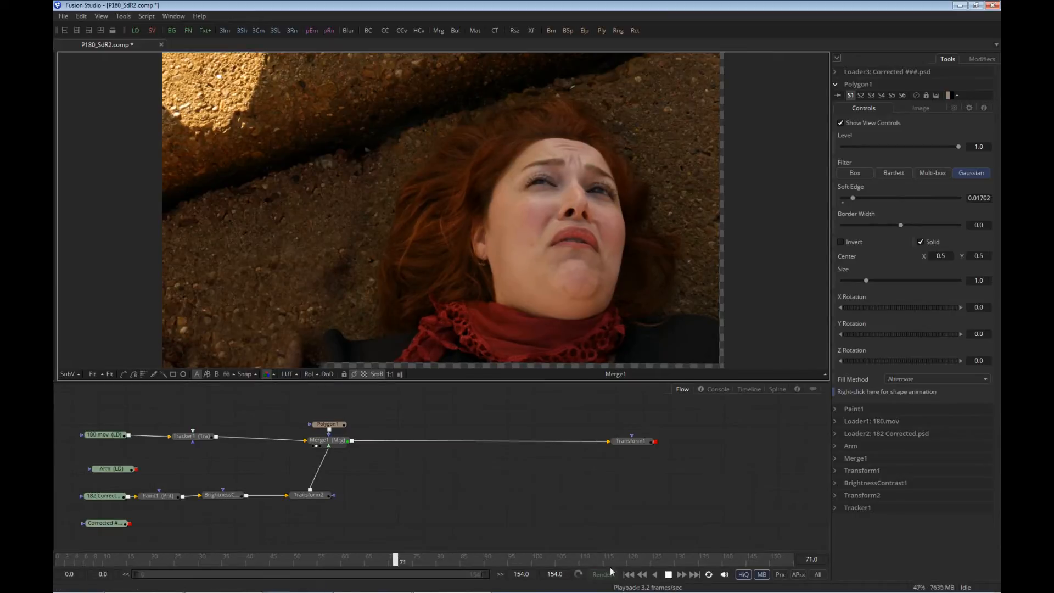
key("space")
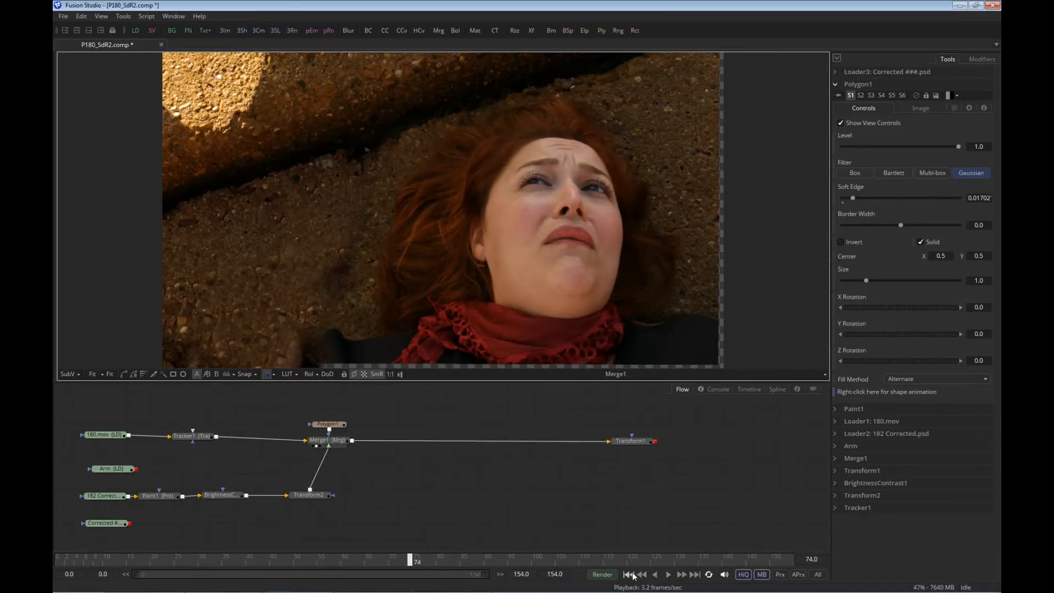
left_click(629, 575)
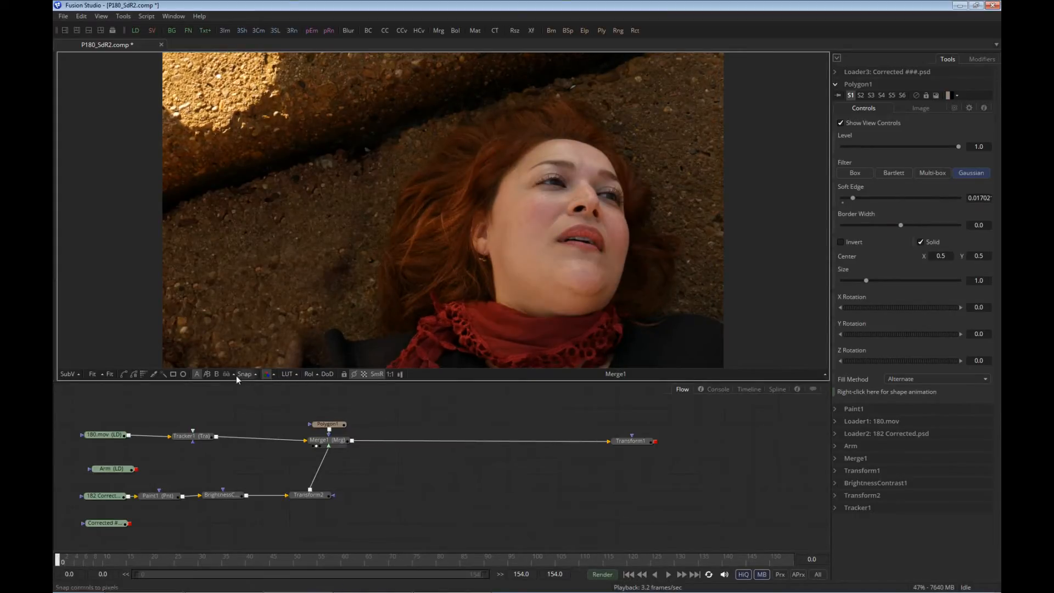
- View Tracker1's output and play it close up on the pebbles between the raised hand and the hair
left_click_drag(205, 436, 312, 202)
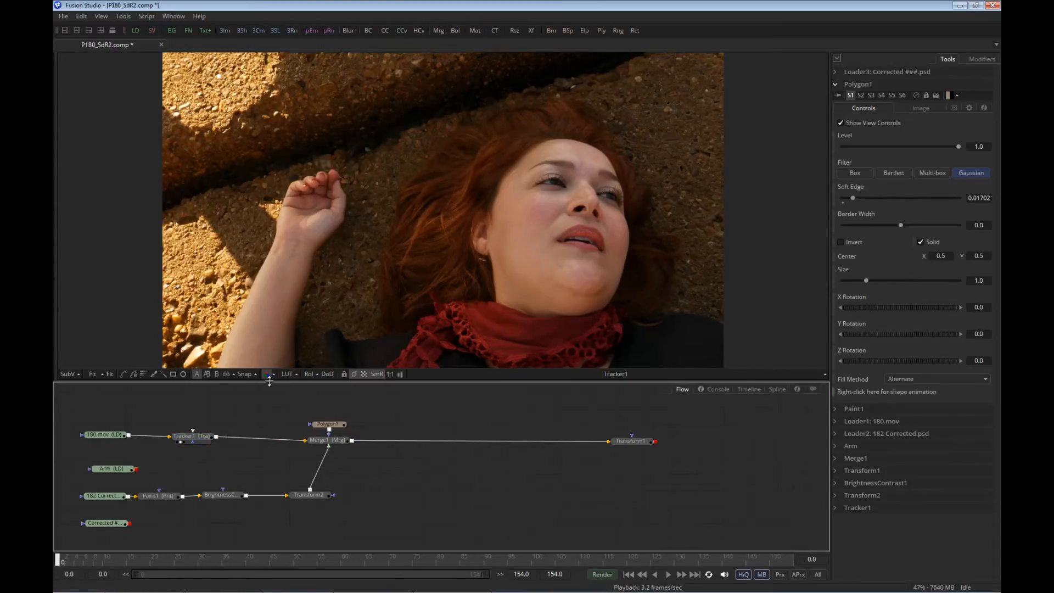
left_click_drag(336, 164, 362, 183)
scroll(395, 174, "up", 6)
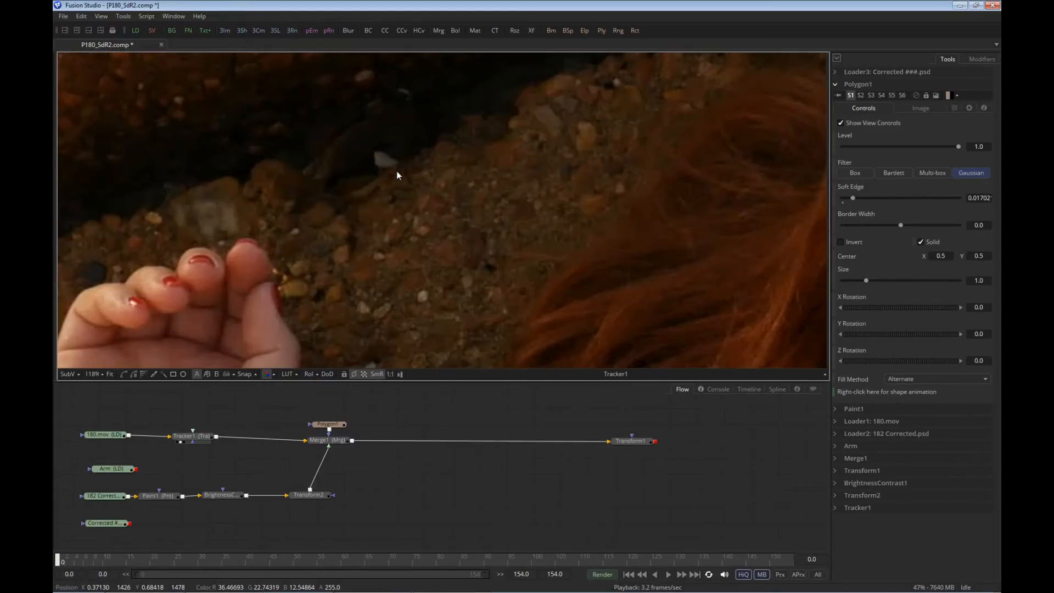
left_click(670, 574)
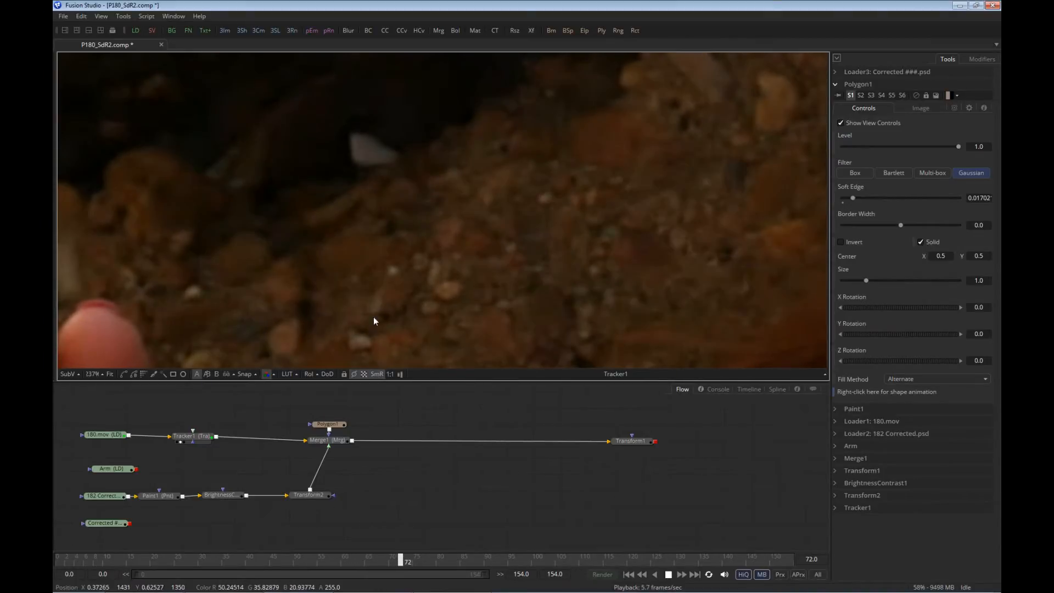
- Stop the playback, return to the first frame and fit the whole image in the view
left_click(669, 575)
left_click(629, 574)
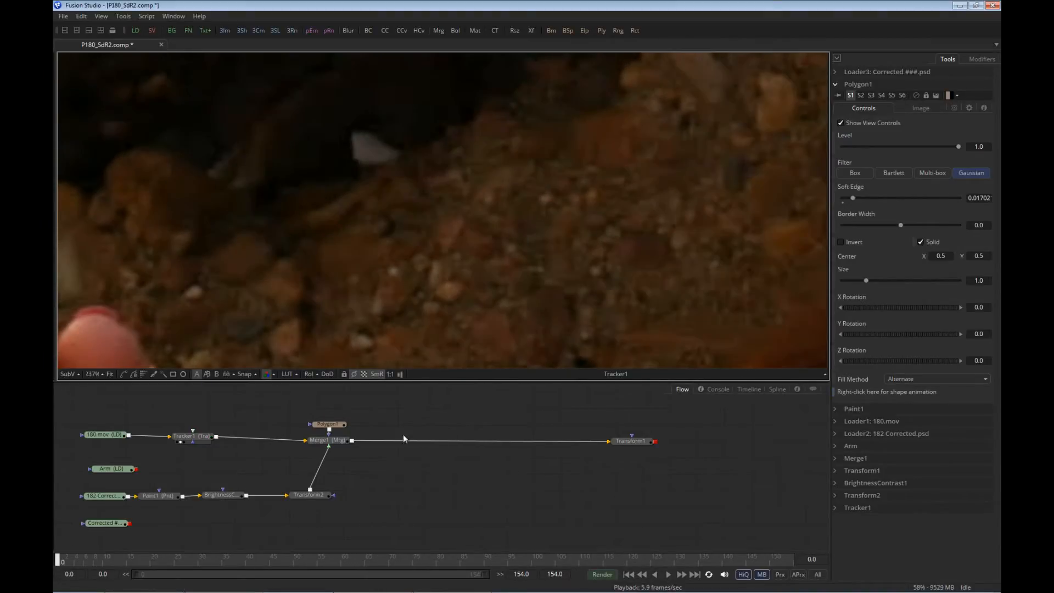
left_click(110, 374)
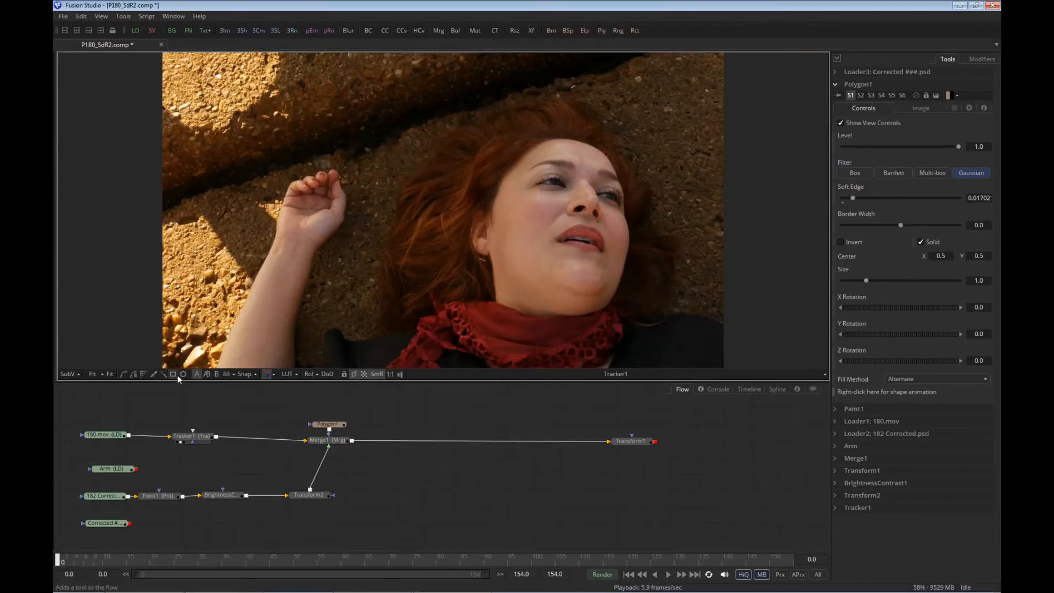
- Move Merge1 and Polygon1 further along the flow and insert a second Tracker node between Tracker1 and Merge1
left_click_drag(276, 417, 378, 437)
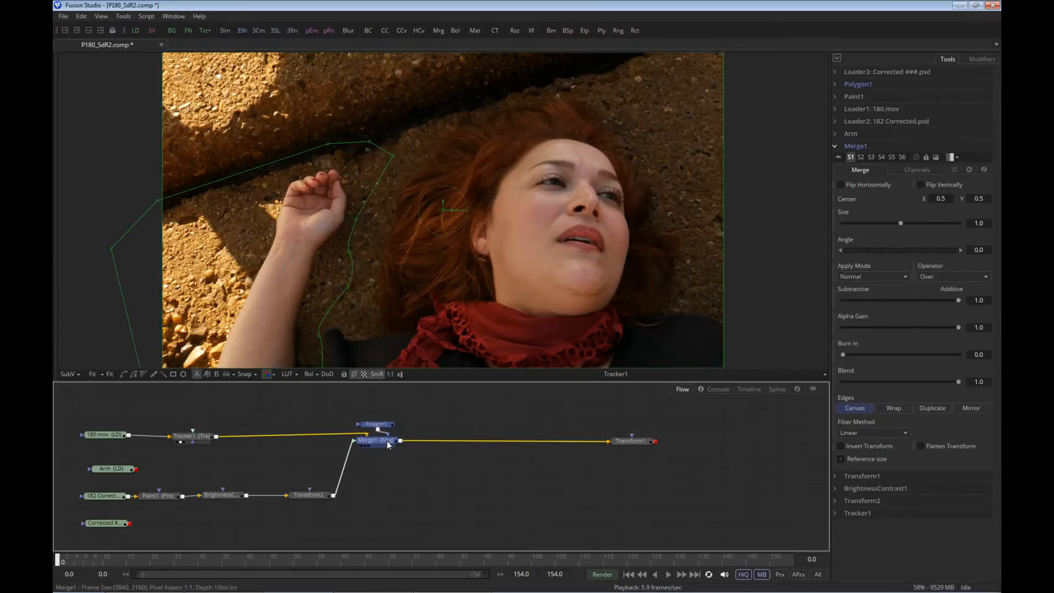
left_click(318, 419)
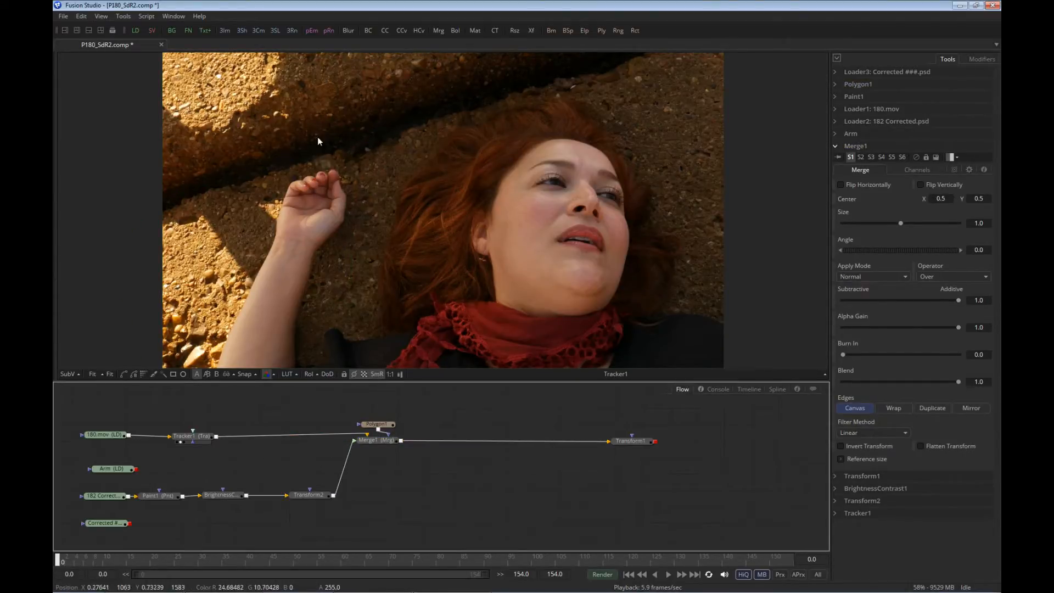
left_click_drag(194, 437, 186, 432)
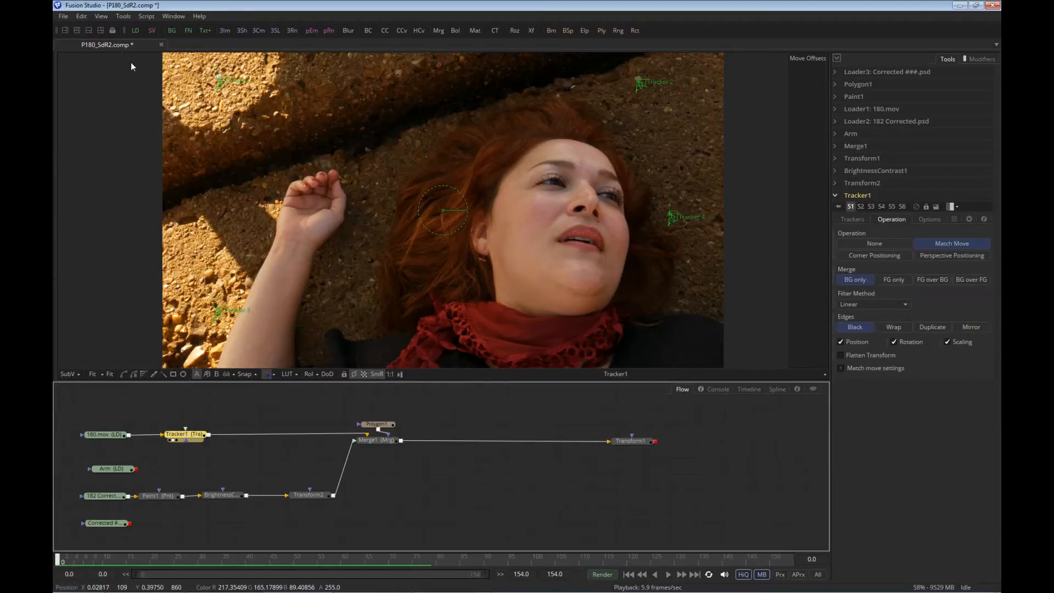
left_click(123, 17)
mouse_move(153, 283)
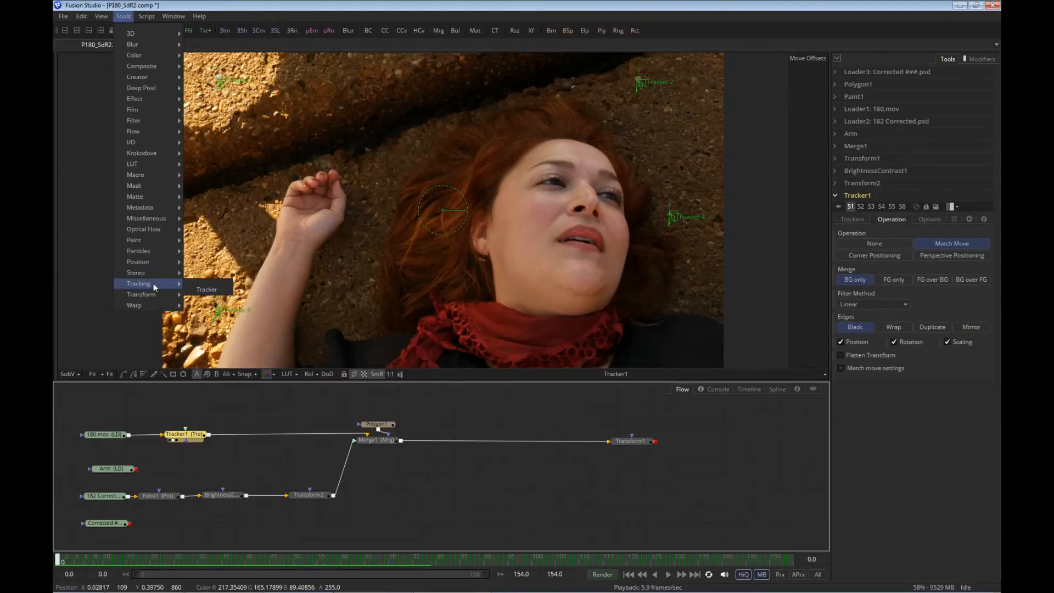
left_click(201, 295)
left_click(251, 435)
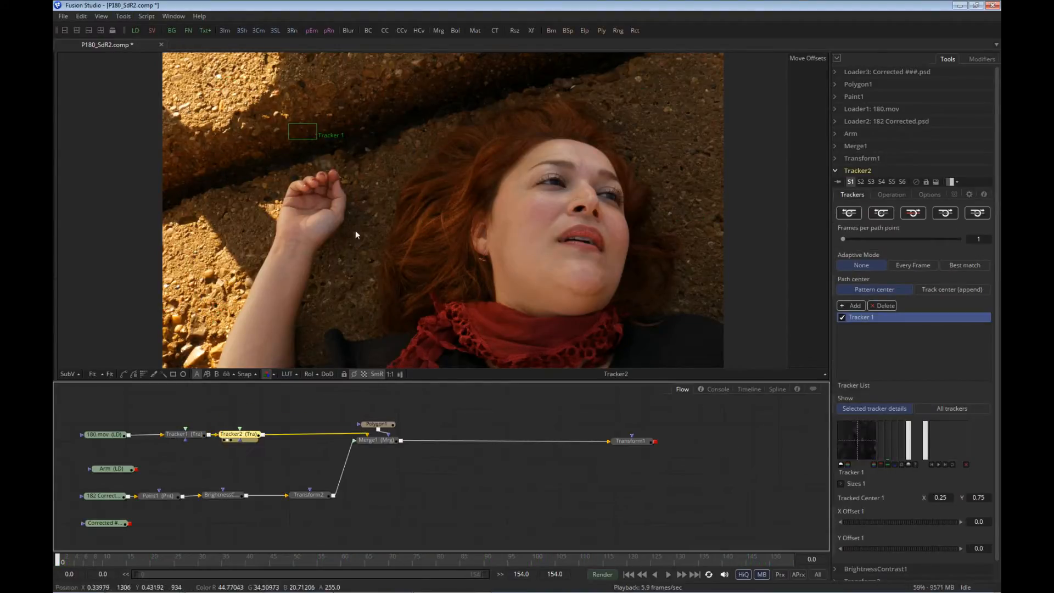
- Place Tracker 1's pattern on the pale pebble in the shadow between the hand and hair, and shrink it tightly around the pebble
mouse_move(305, 159)
left_mouse_down()
mouse_move(323, 154)
mouse_move(309, 175)
left_mouse_up()
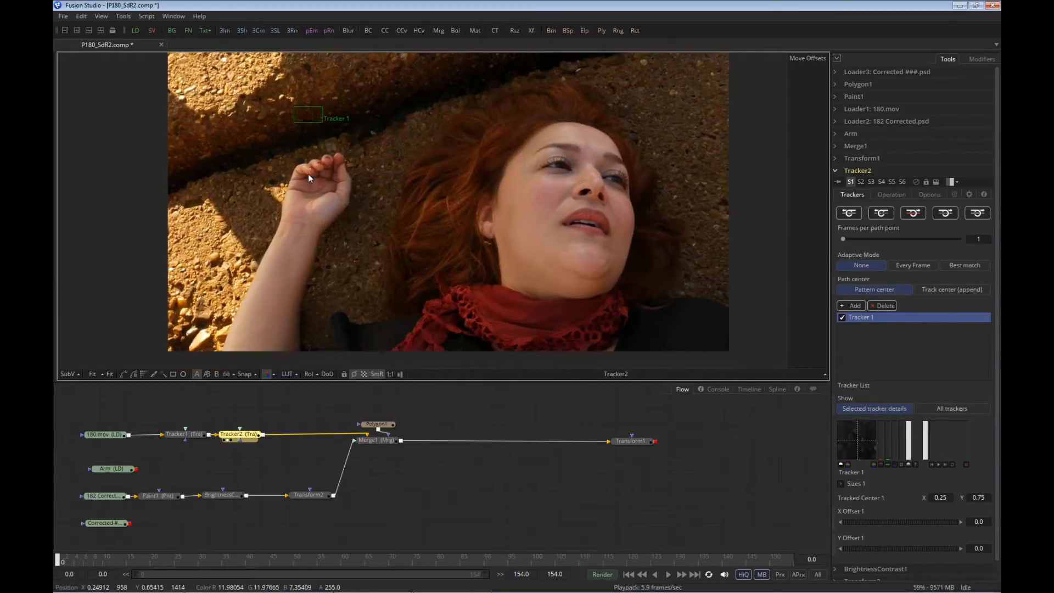
scroll(308, 174, "up", 6)
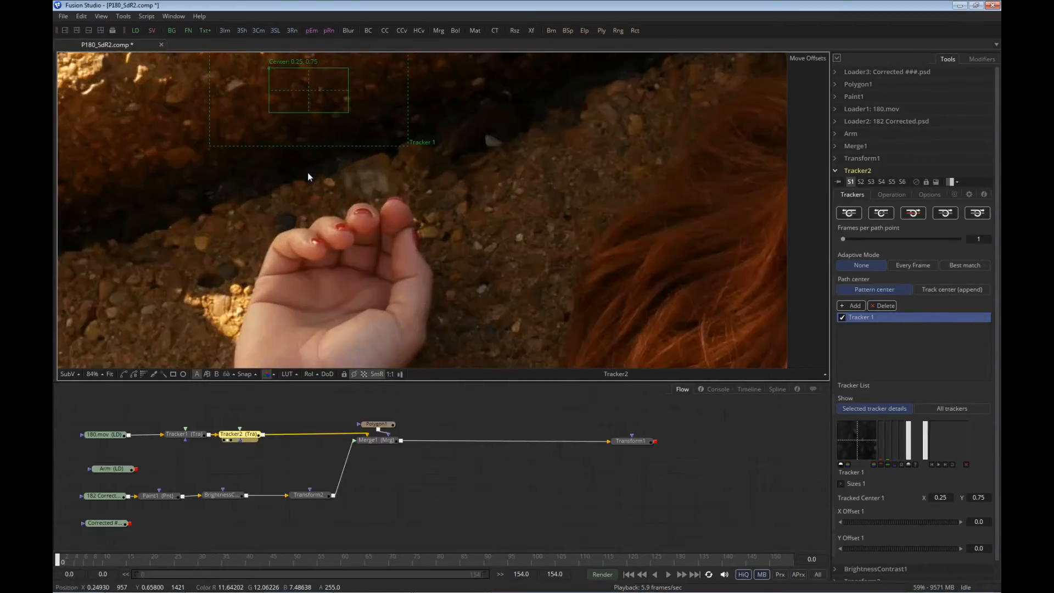
scroll(307, 176, "down", 3)
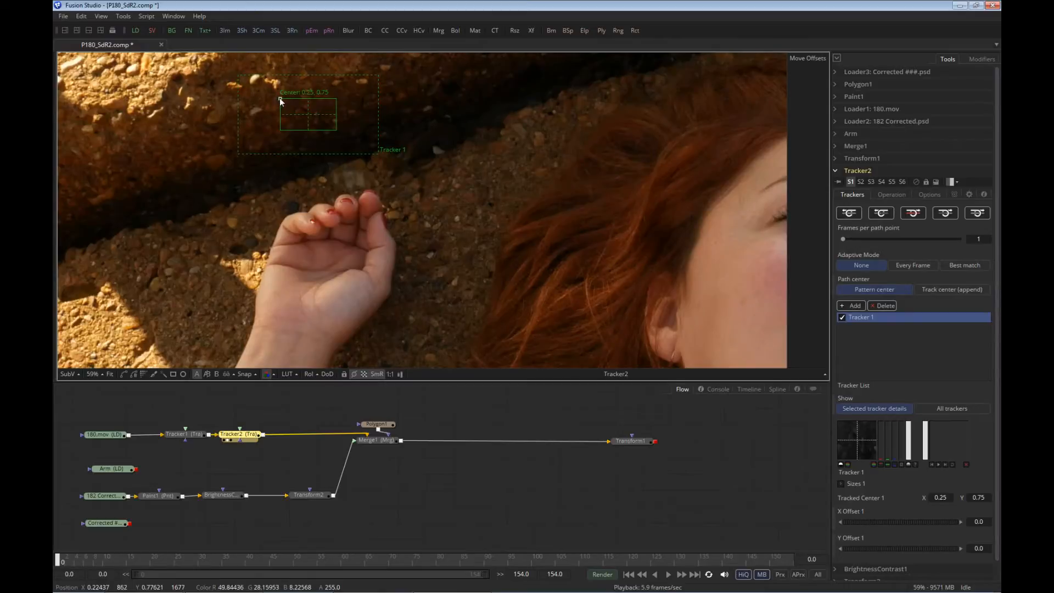
left_click_drag(281, 98, 411, 134)
left_click_drag(467, 164, 450, 158)
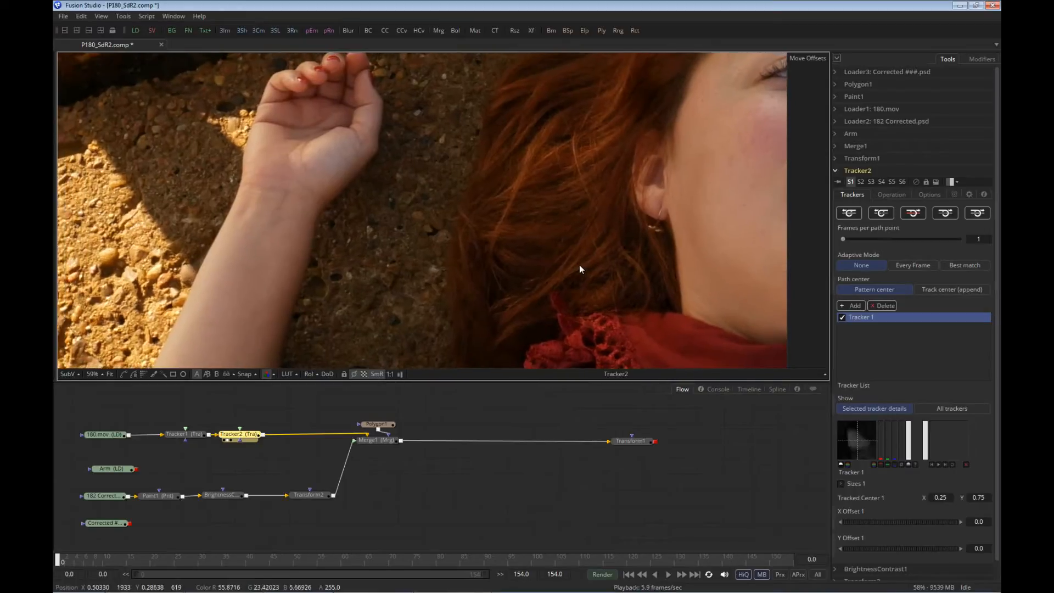
- Add a second tracking point, place it on a small pebble between the palm and the hair, and shrink its pattern around it
left_click(852, 306)
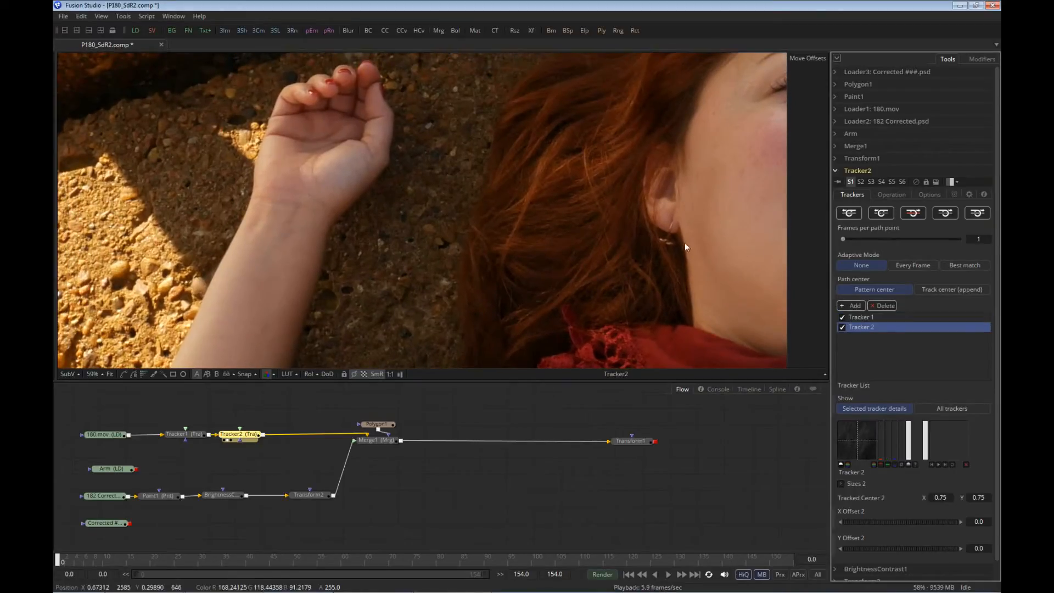
scroll(571, 208, "down", 4)
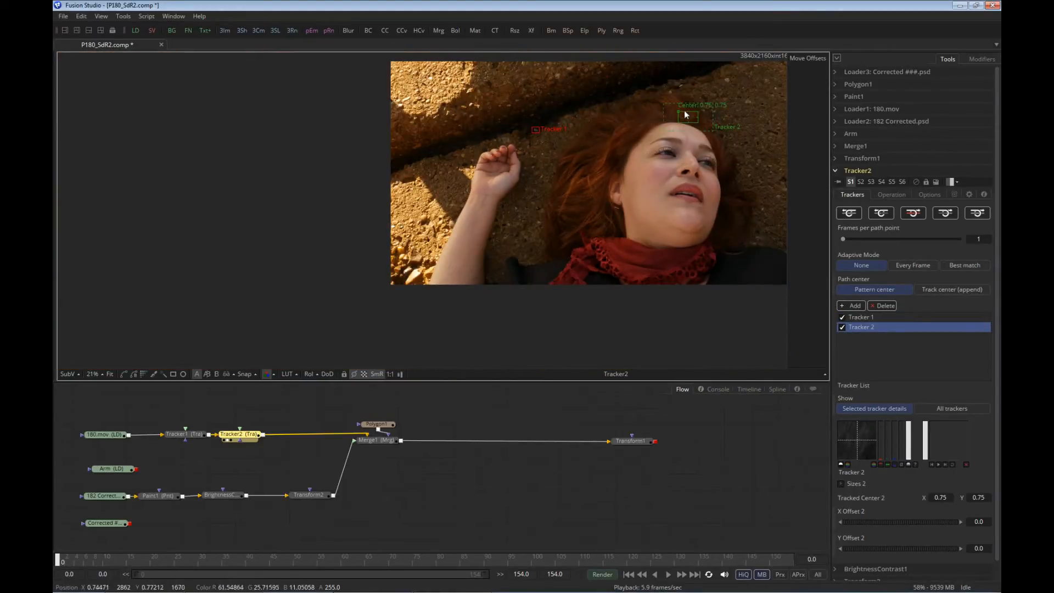
left_click_drag(679, 115, 533, 190)
scroll(532, 190, "up", 3)
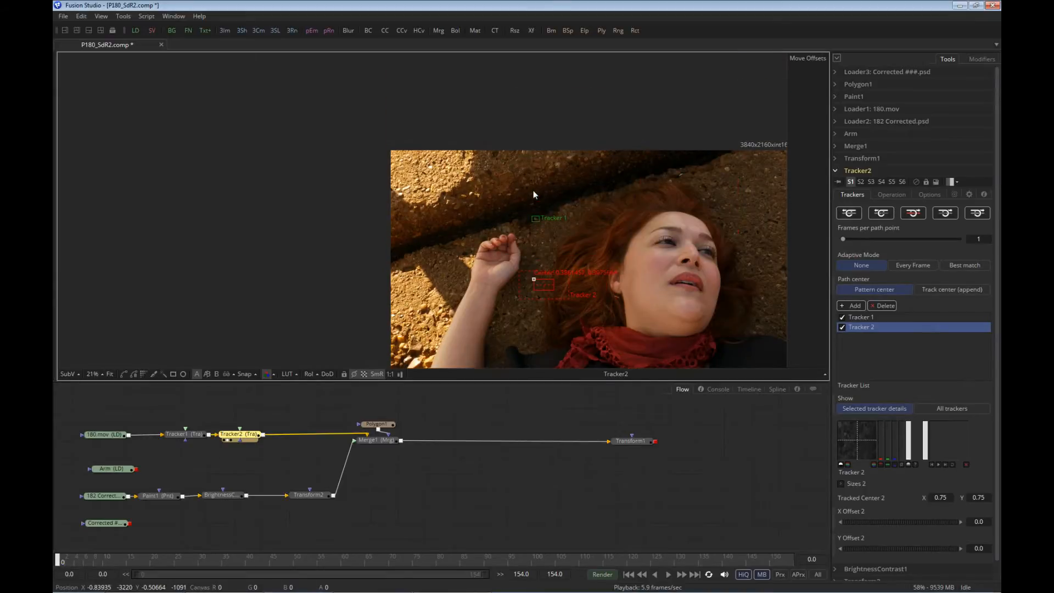
scroll(511, 160, "up", 5)
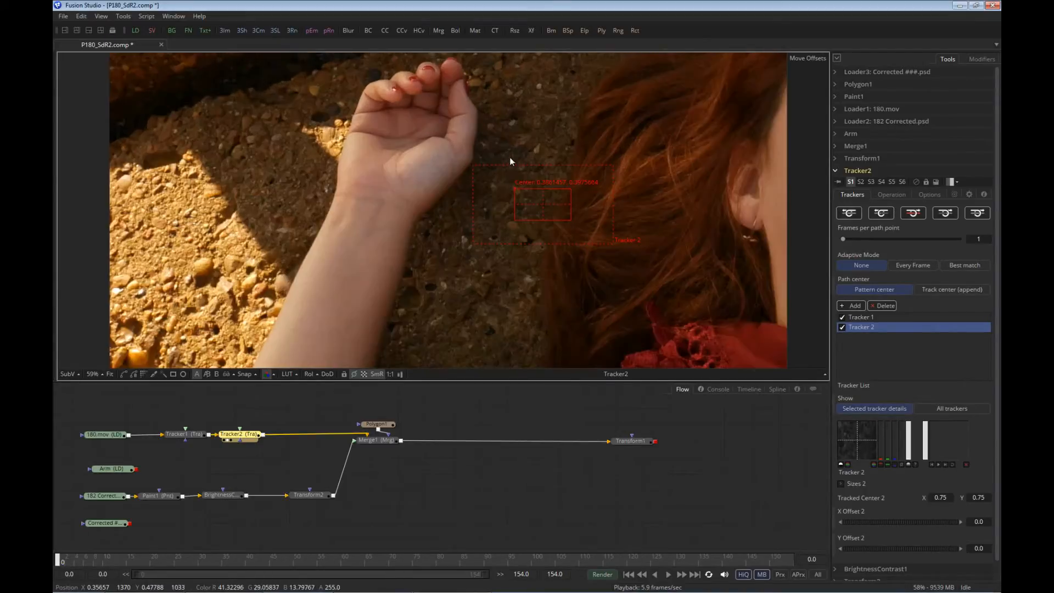
scroll(525, 184, "down", 3)
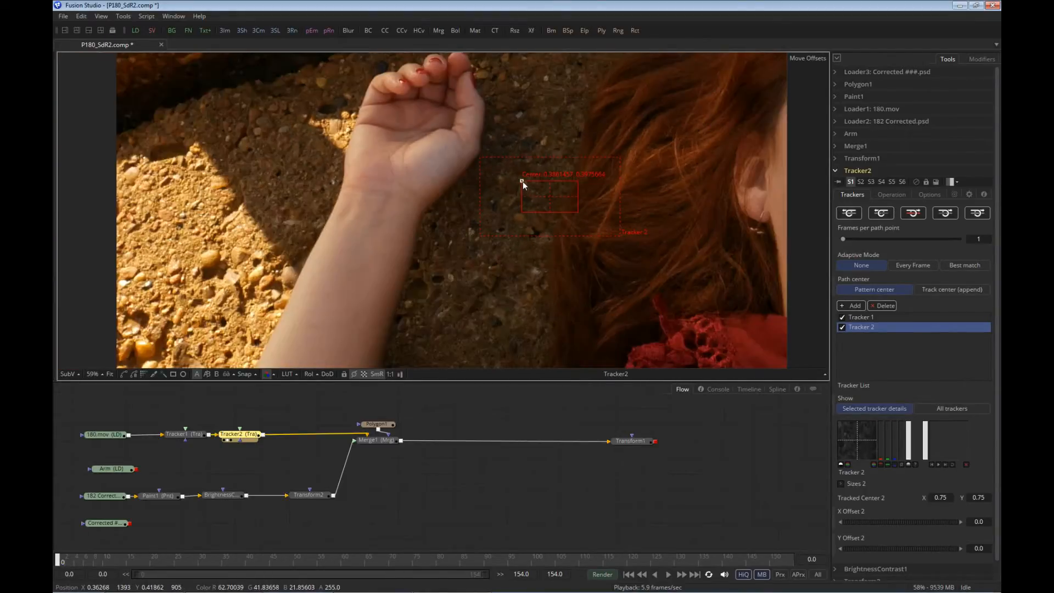
left_click_drag(523, 181, 493, 100)
left_click_drag(548, 132, 526, 120)
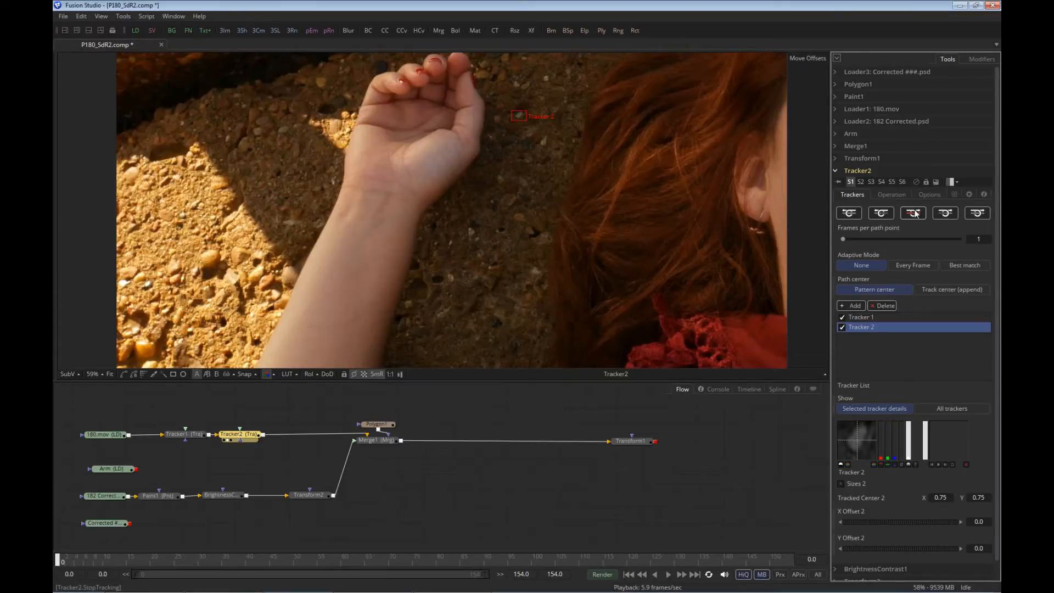
- Track both points forward through the shot and inspect Tracker 1's path close up
left_click(941, 216)
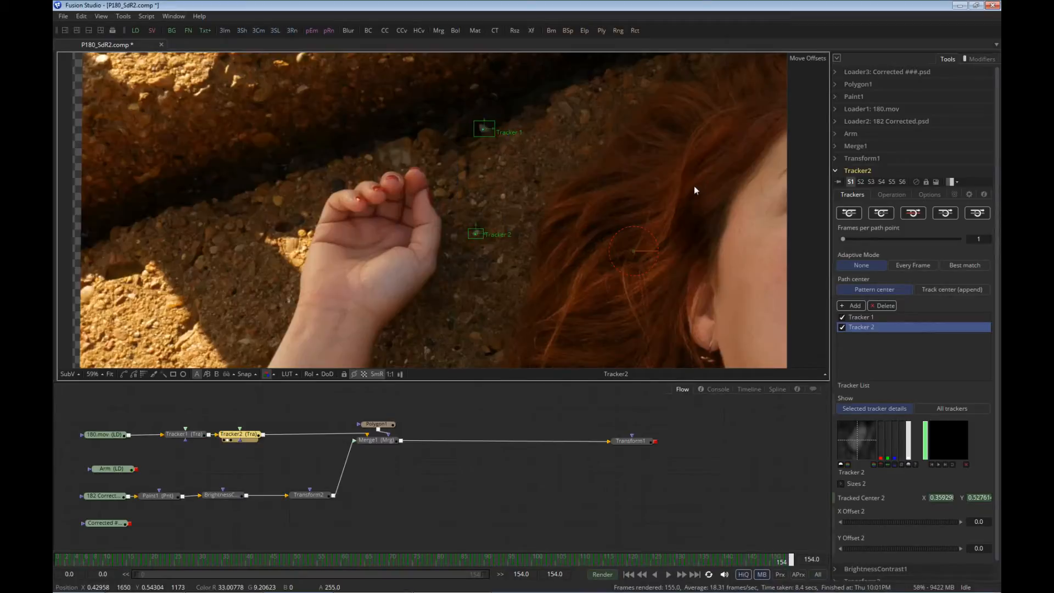
scroll(496, 160, "up", 10)
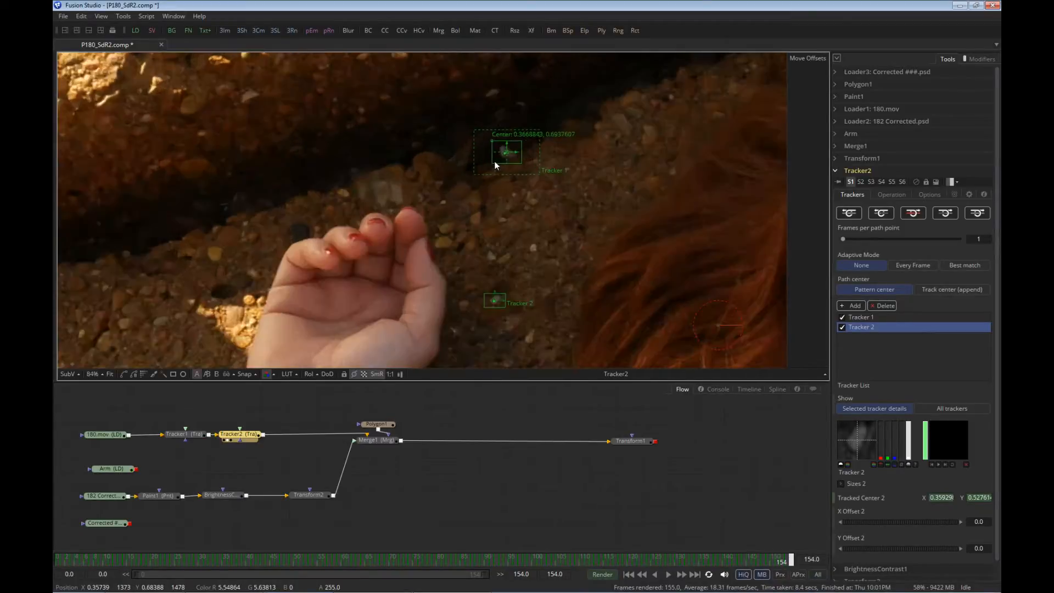
scroll(496, 161, "up", 2)
scroll(615, 105, "down", 2)
left_click_drag(615, 106, 508, 211)
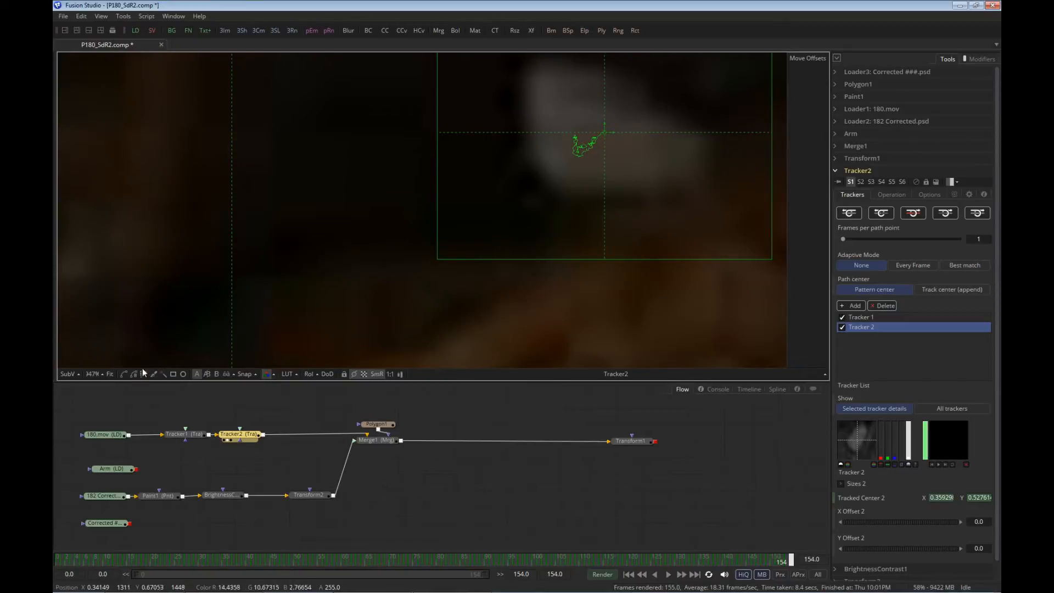
left_click(110, 374)
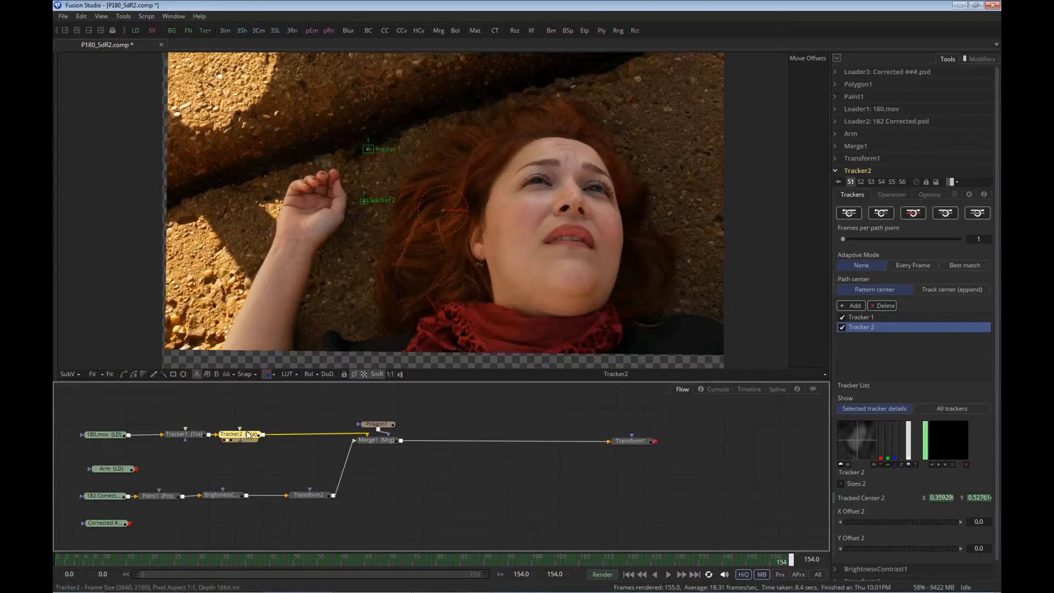
- Set Tracker2's operation to Match Move with BG only merging, and turn off rotation and scaling
left_click(930, 194)
left_click(891, 194)
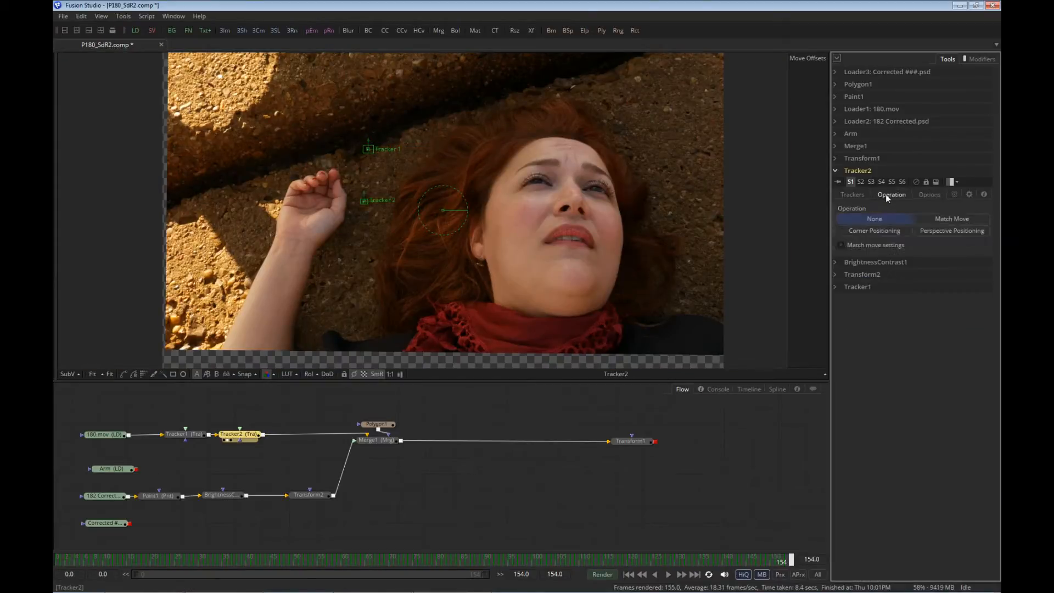
left_click(938, 218)
left_click(864, 255)
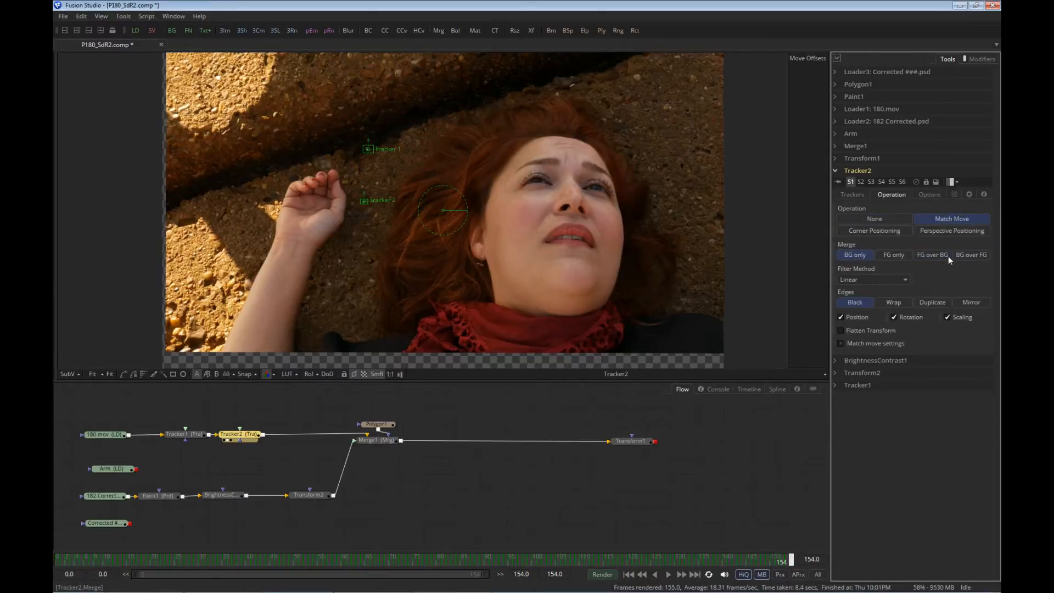
left_click(895, 317)
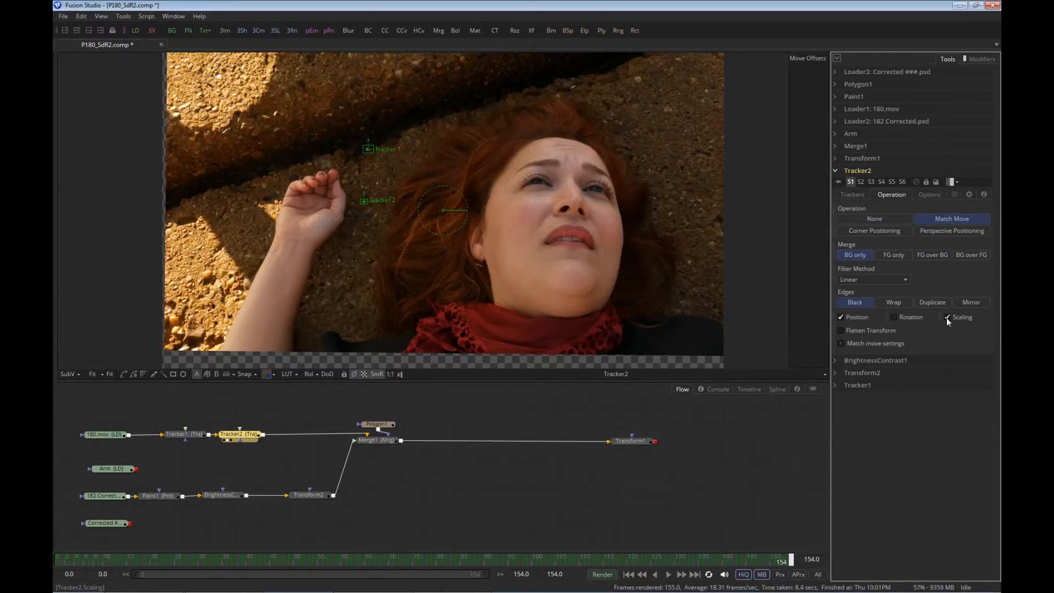
left_click(949, 318)
- Play Tracker2's stabilized output close up on the ground between hand and hair, without on-screen controls, and return to the first frame
scroll(529, 223, "up", 3)
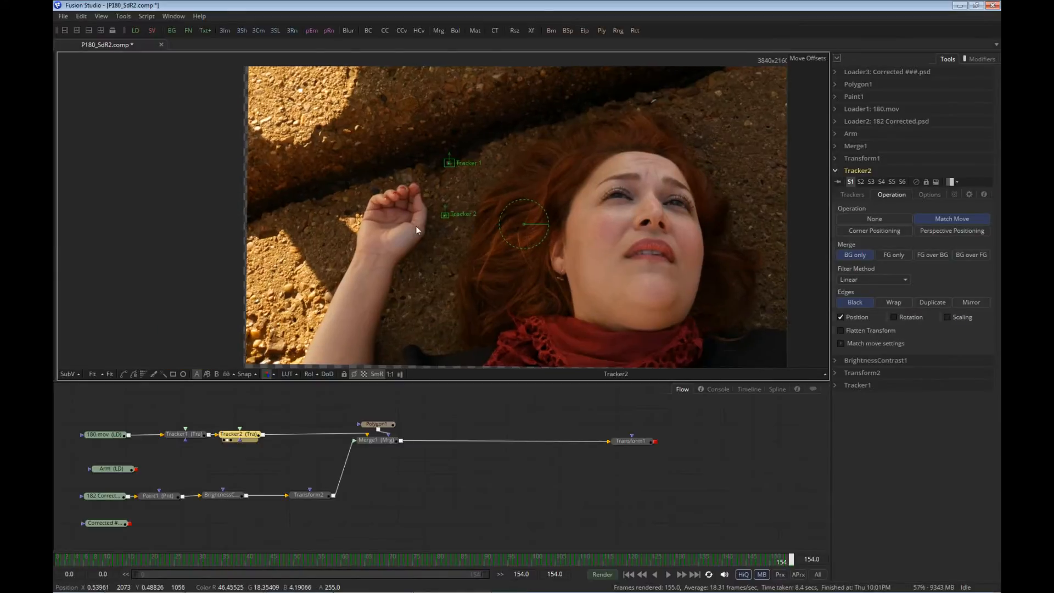
scroll(450, 218, "up", 3)
left_click_drag(461, 199, 462, 303)
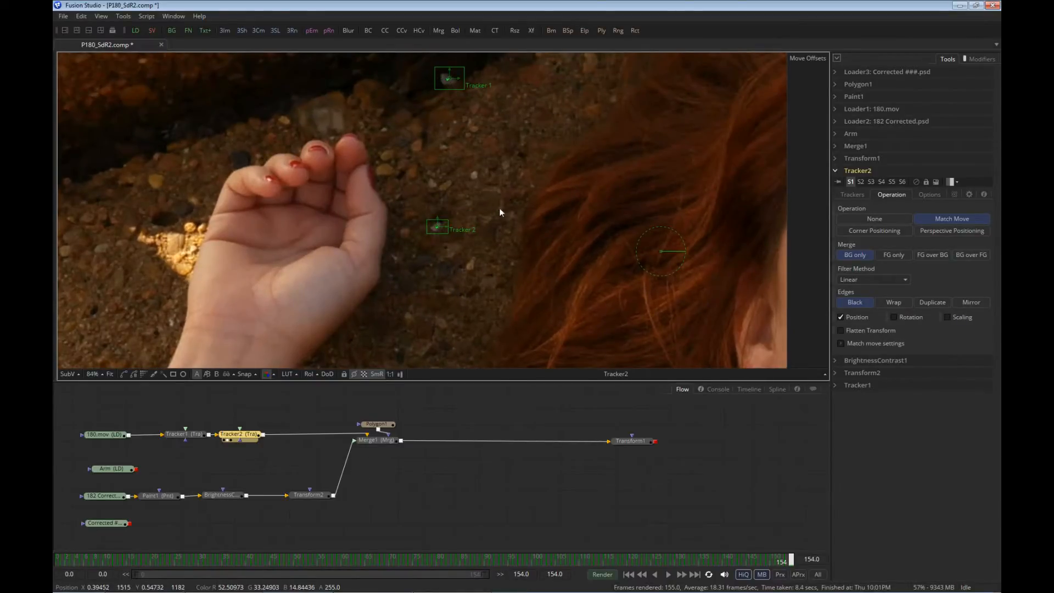
left_click(629, 575)
left_click(667, 575)
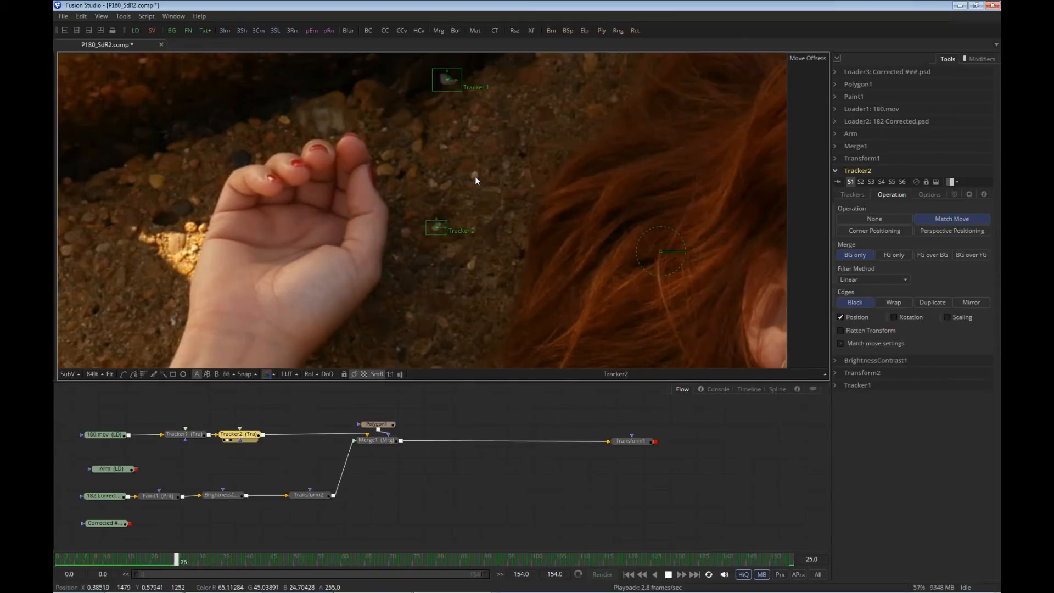
left_click(629, 574)
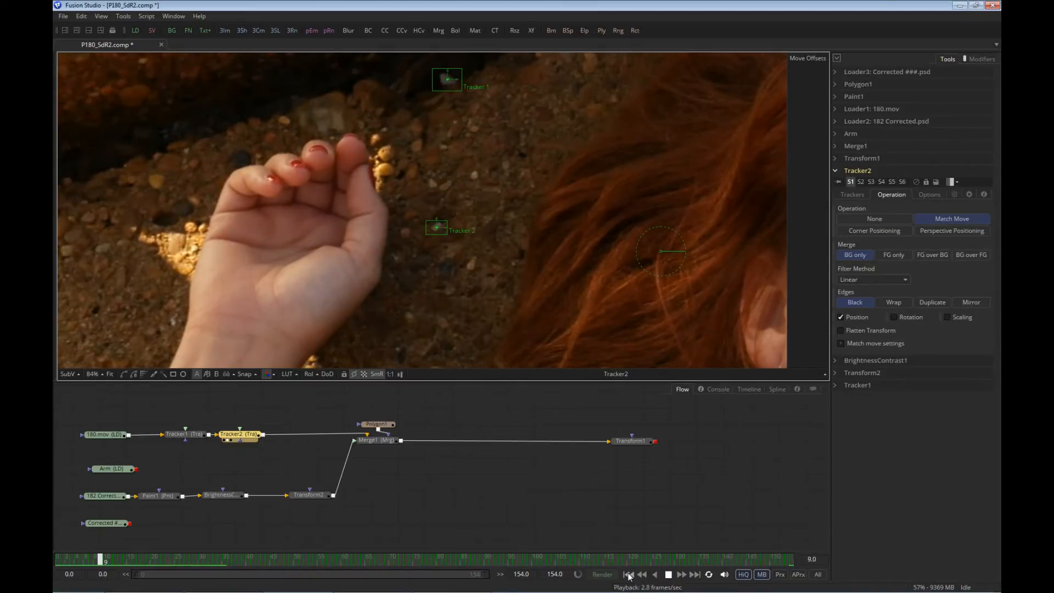
left_click(597, 494)
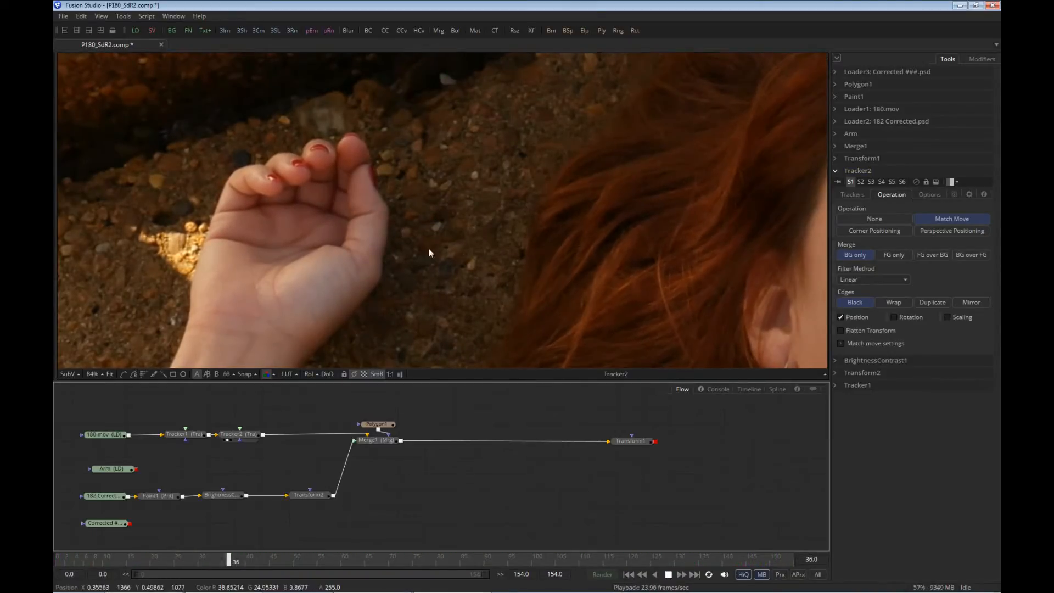
left_click(630, 574)
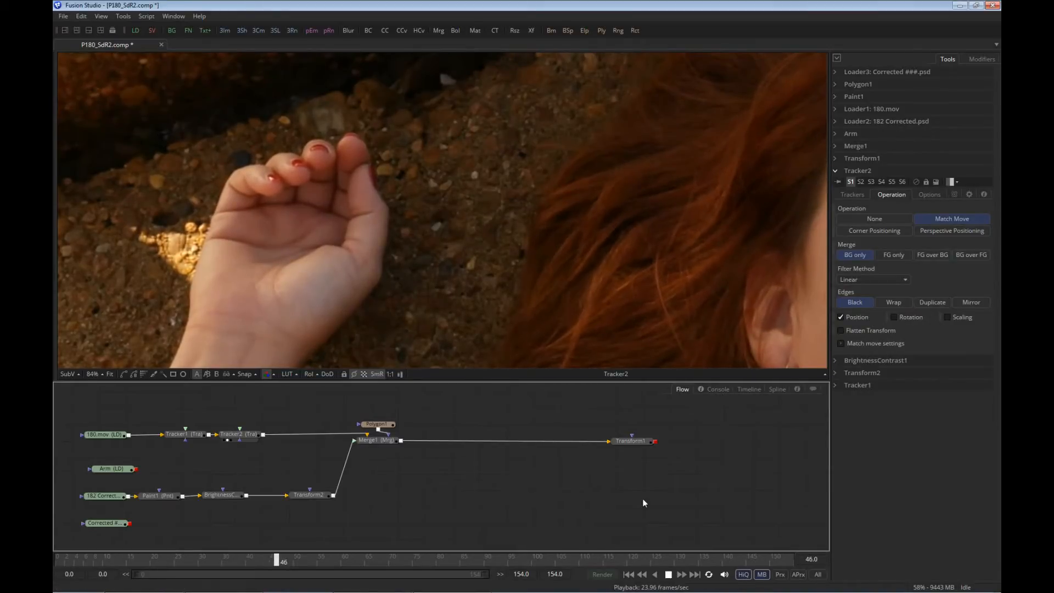
left_click(630, 574)
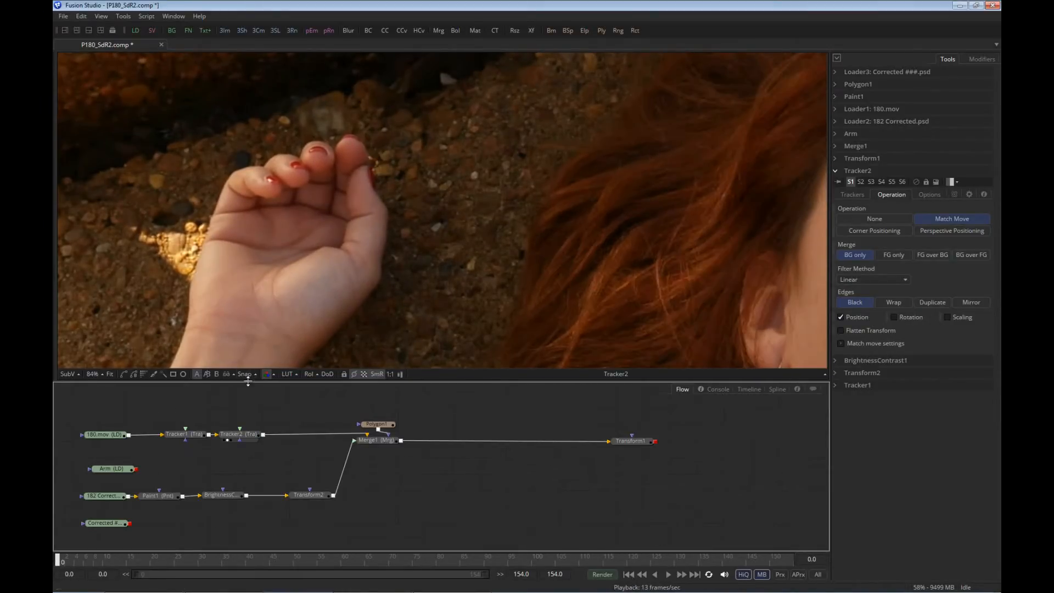
- Shift Merge1 lower in the flow and view its composite fitted to the viewer
left_click_drag(376, 440, 376, 451)
key("1")
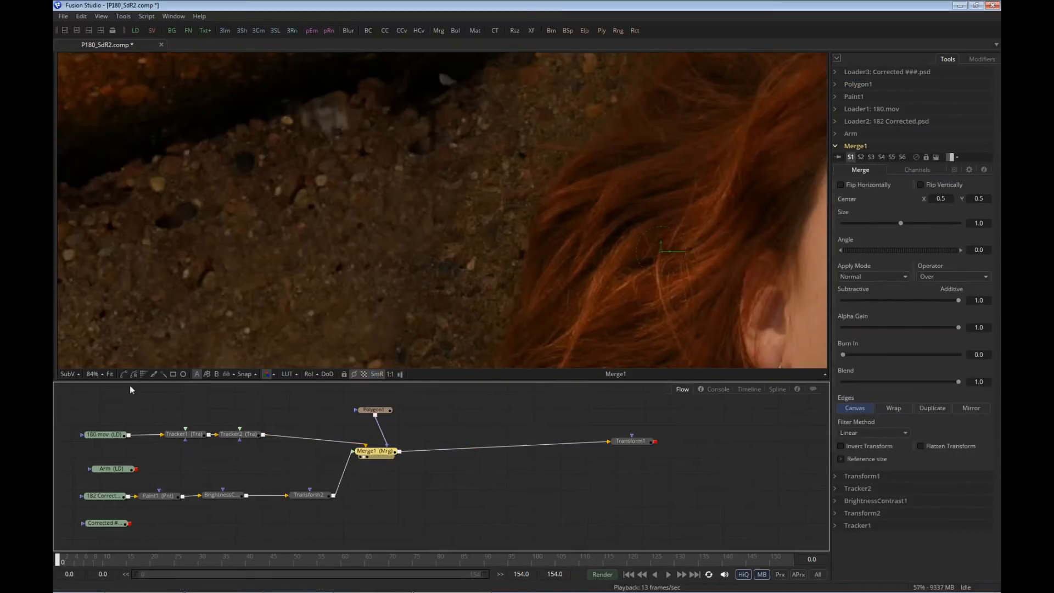
left_click(109, 374)
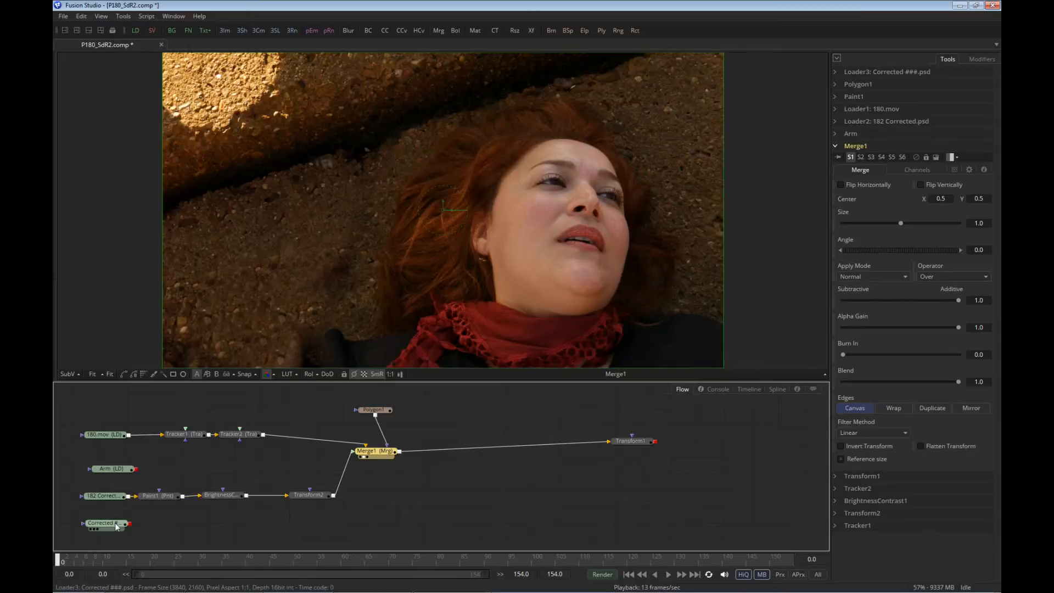
- Check the Corrected ###.psd image, insert a second Merge node between Merge1 and Transform1, and view its output
left_click_drag(104, 523, 268, 217)
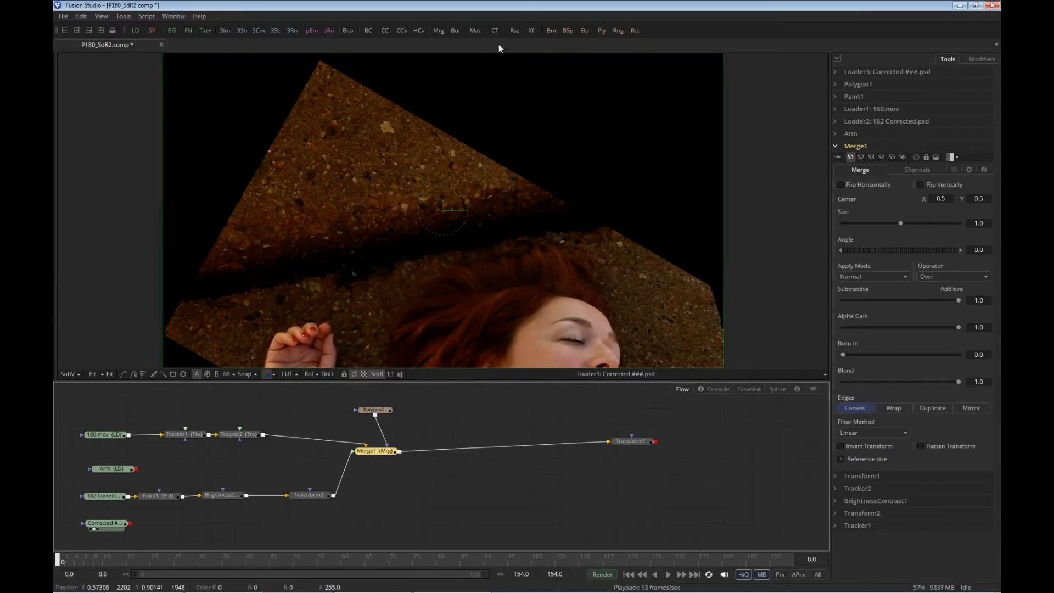
left_click_drag(458, 103, 446, 454)
left_click_drag(450, 442, 446, 455)
key("2")
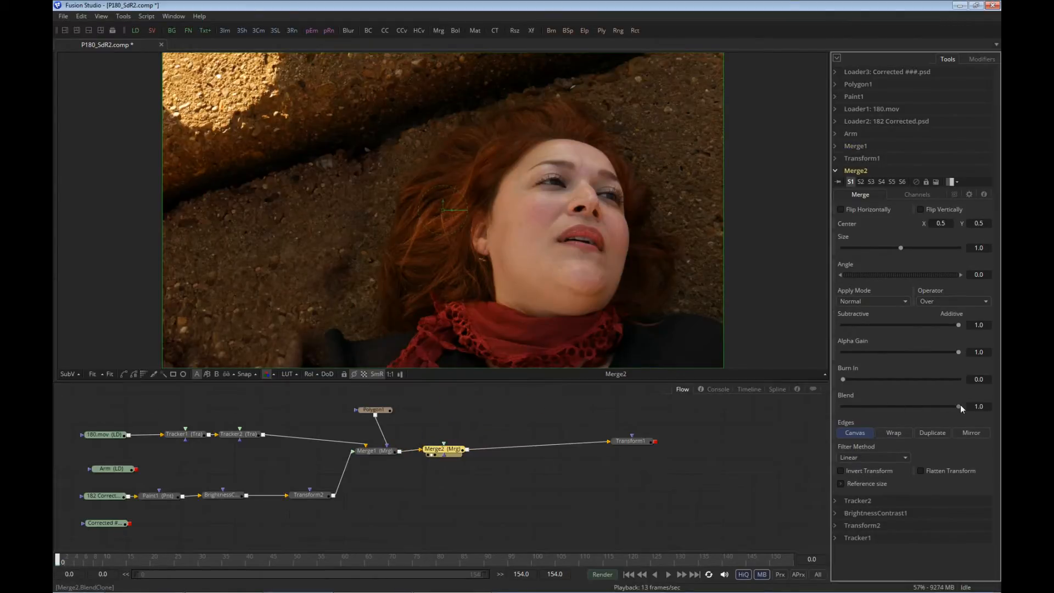
- Feed the Corrected ###.psd image through a new Transform node into Merge2's foreground at about 0.42 blend, and view the merge
left_click_drag(959, 406, 892, 406)
left_click_drag(131, 523, 439, 457)
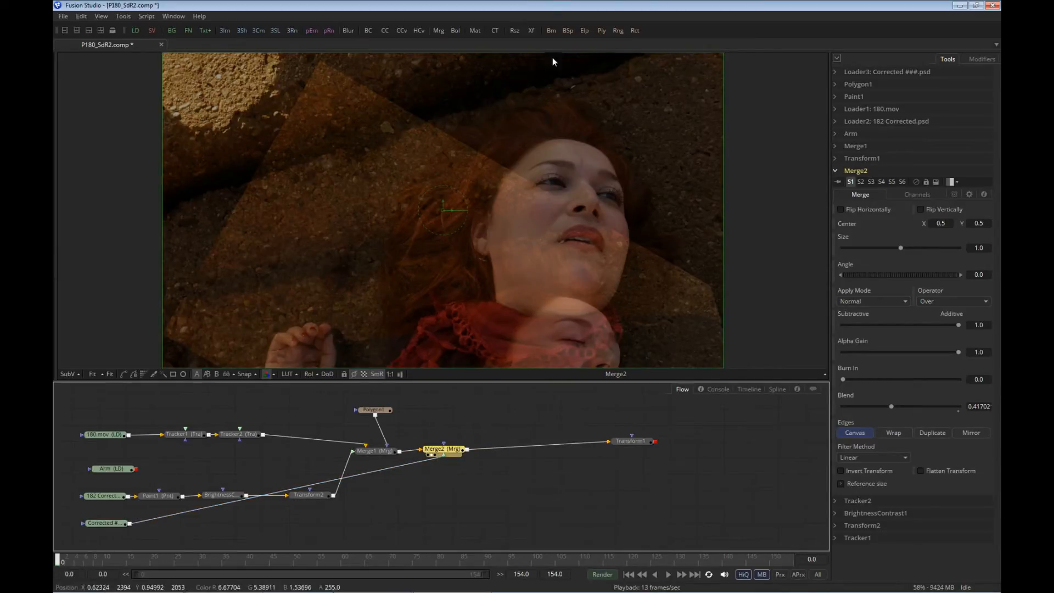
left_click_drag(530, 31, 531, 187)
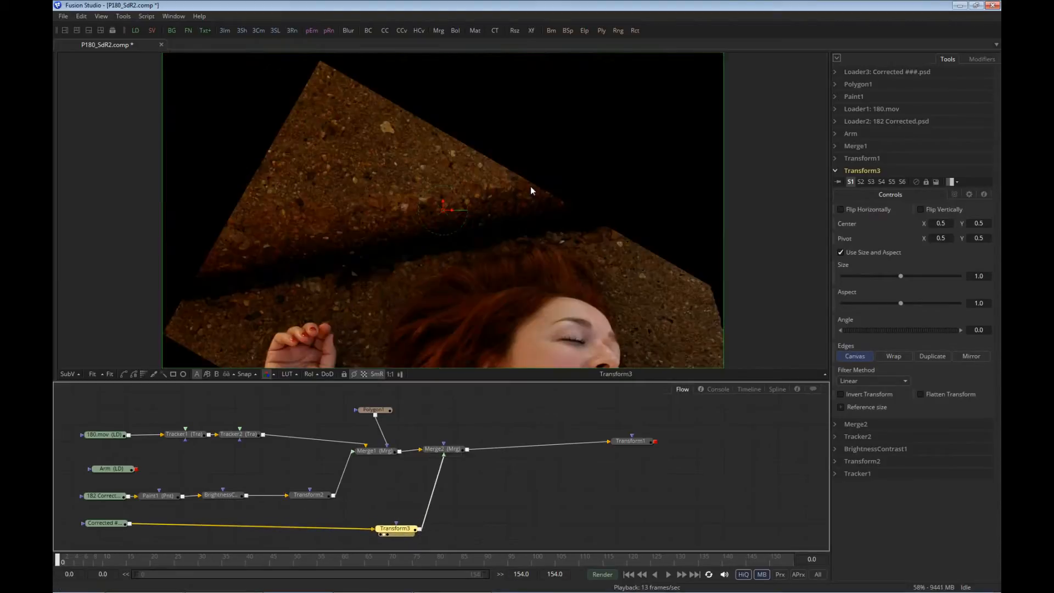
left_click_drag(449, 450, 488, 357)
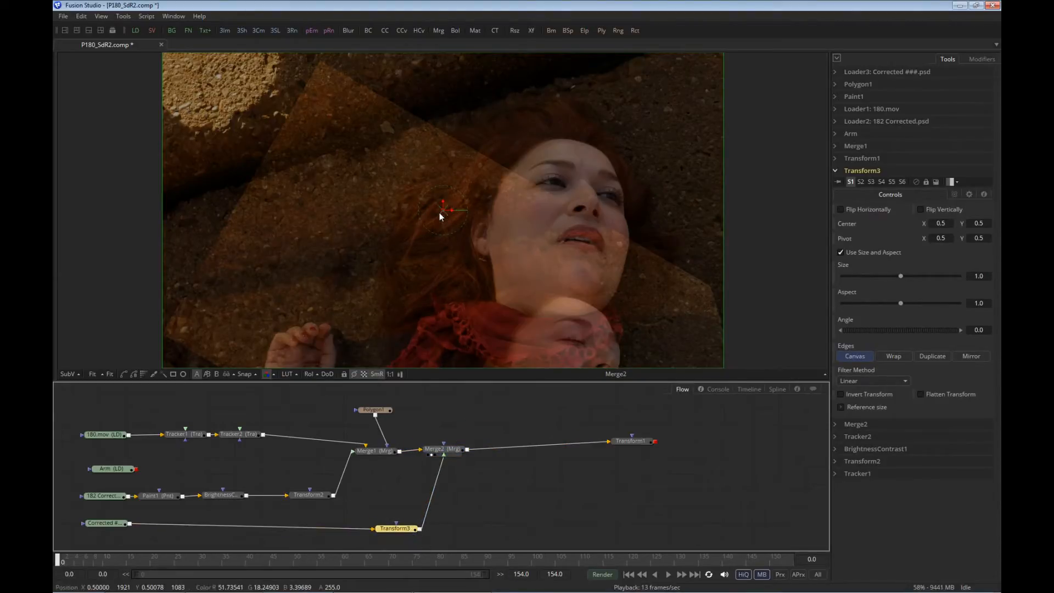
- Shift Transform3's center to about X 0.445, Y 0.786 with Merge2's blend lowered to about 0.25 for comparison
left_click_drag(444, 211, 406, 132)
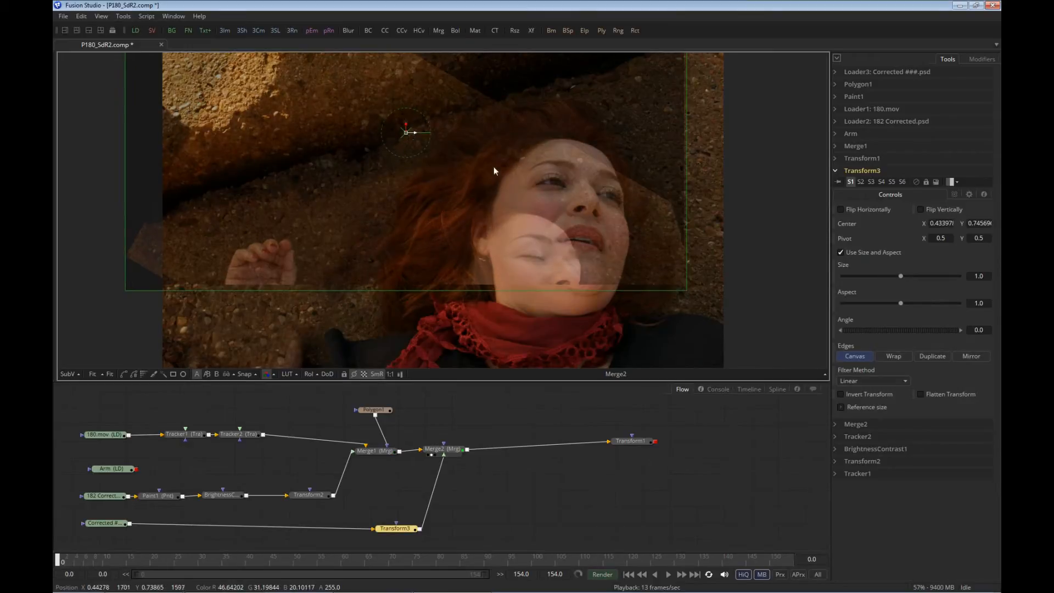
left_click(447, 449)
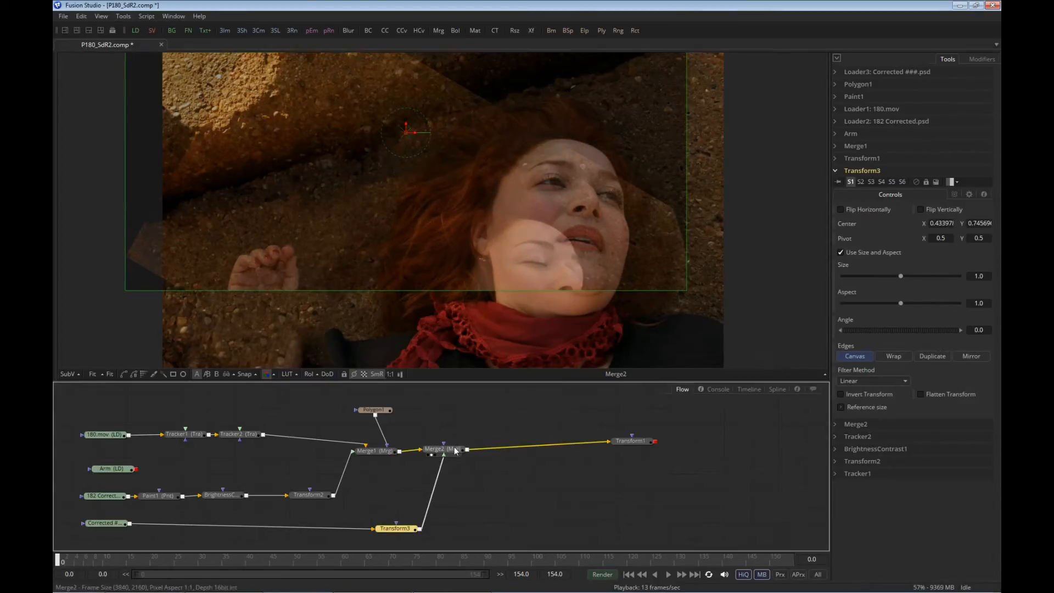
left_click_drag(891, 419, 871, 438)
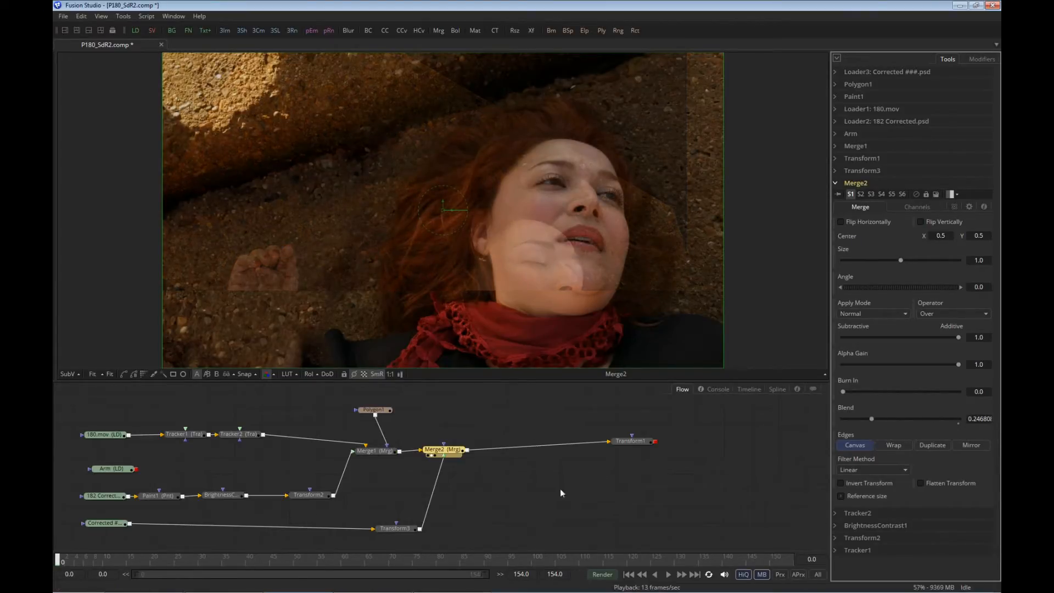
left_click(388, 524)
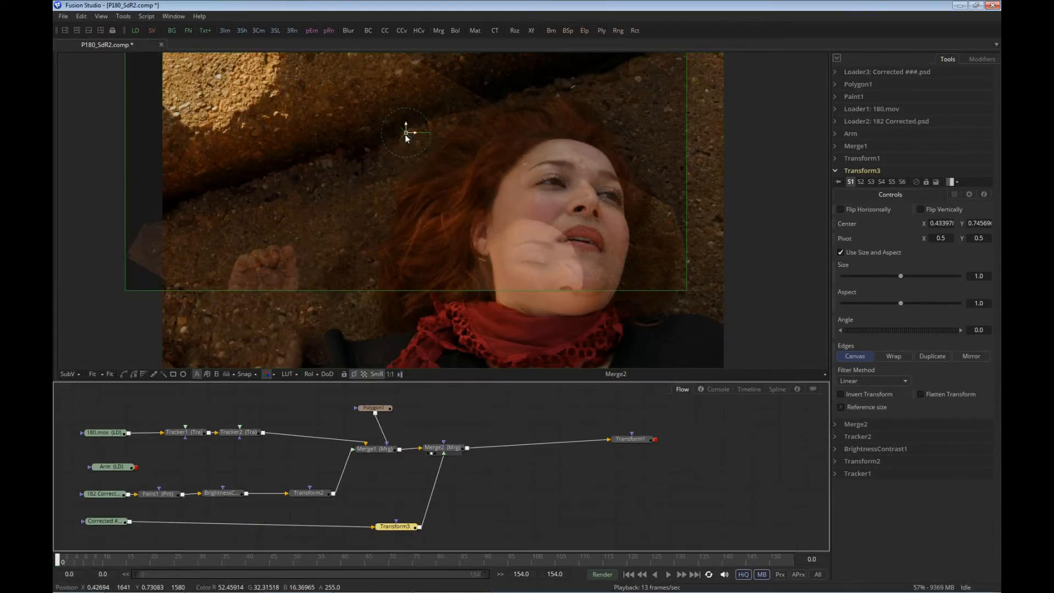
mouse_move(406, 135)
left_mouse_down()
mouse_move(440, 153)
mouse_move(488, 157)
mouse_move(494, 132)
mouse_move(469, 94)
mouse_move(491, 83)
mouse_move(504, 89)
mouse_move(509, 77)
mouse_move(477, 77)
mouse_move(412, 118)
left_mouse_up()
- View the Corrected ###.psd image and move Transform3's pivot to about X 0.396, Y 0.009, between the hand and hair
left_click_drag(123, 521, 322, 221)
left_click_drag(395, 237, 455, 205)
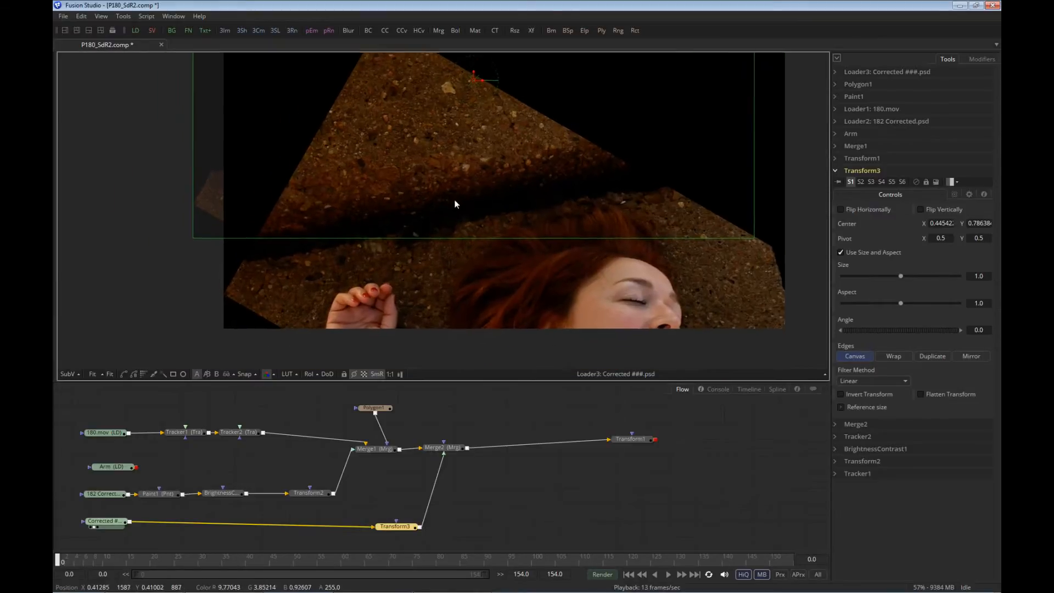
left_click(108, 521)
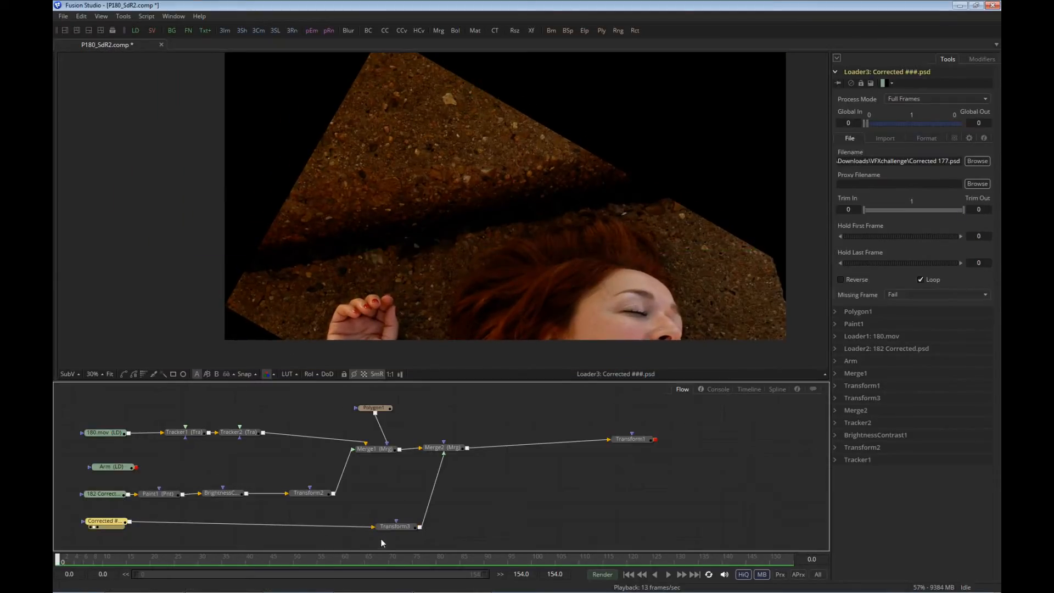
left_click(395, 526)
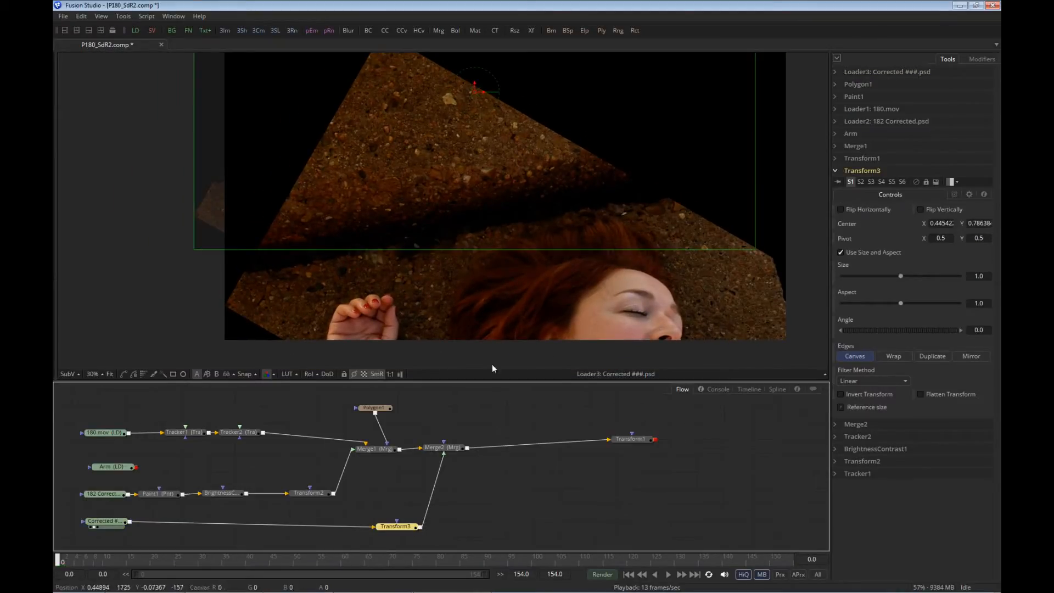
left_click(825, 374)
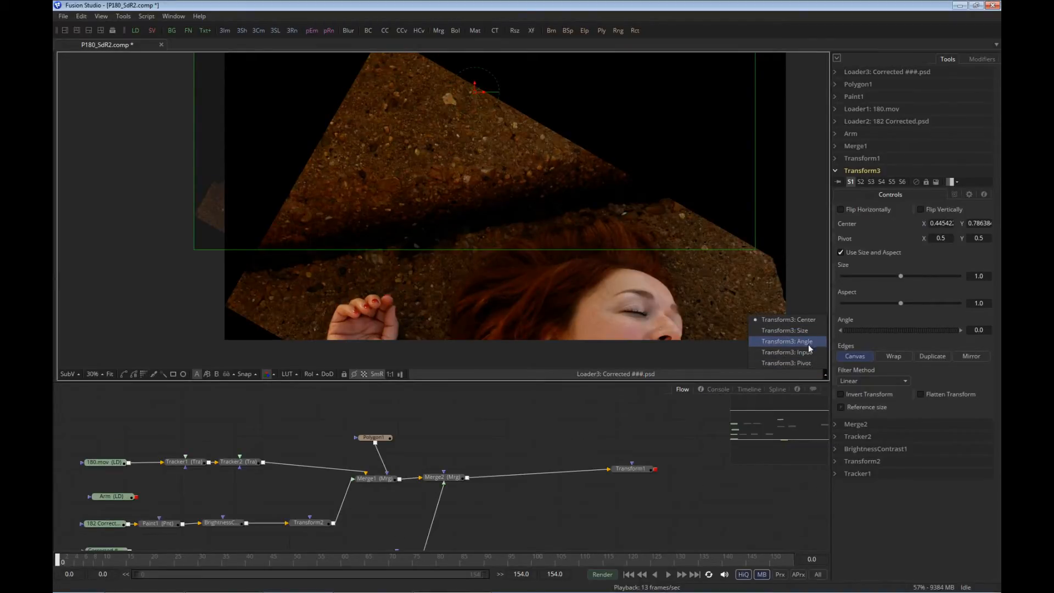
left_click(796, 363)
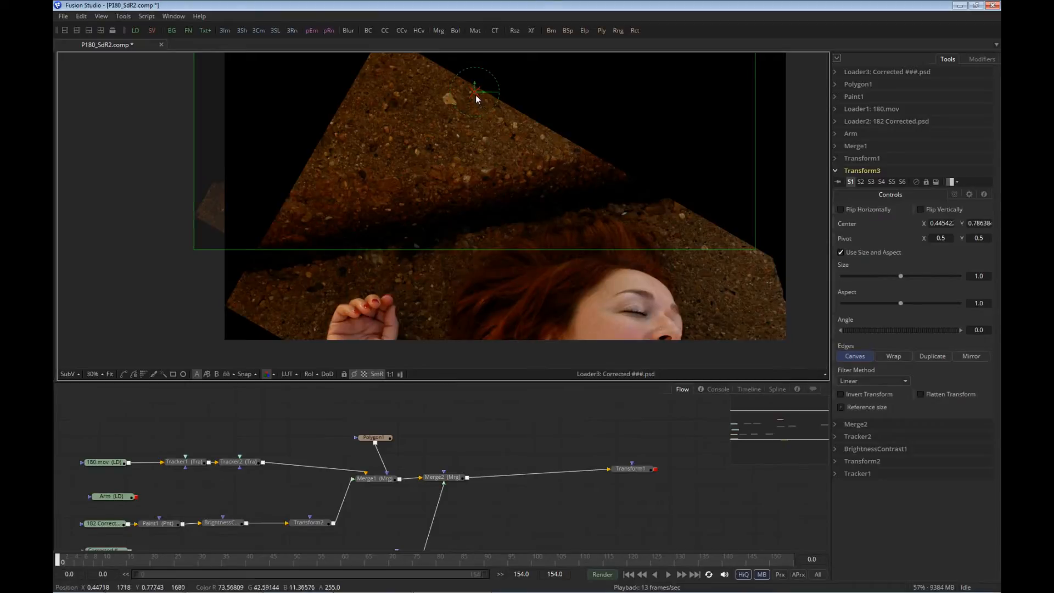
left_click_drag(476, 99, 419, 246)
- Shift Transform3's center to about X 0.376, Y 0.806 over Merge2's output, and set Merge2's blend to about 0.49
left_click(451, 480)
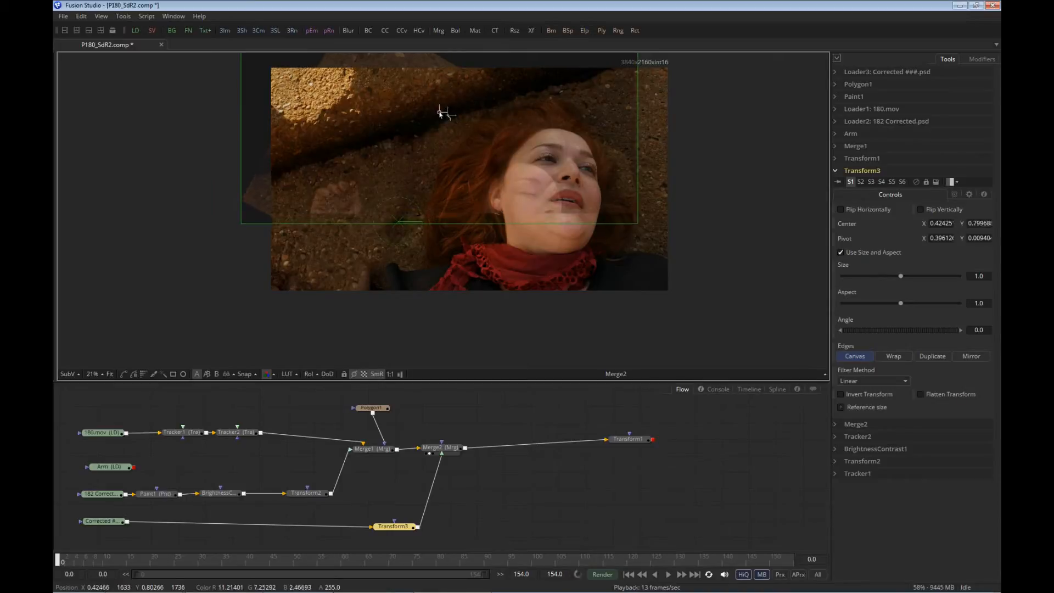
left_click_drag(439, 109, 433, 150)
scroll(430, 153, "up", 2)
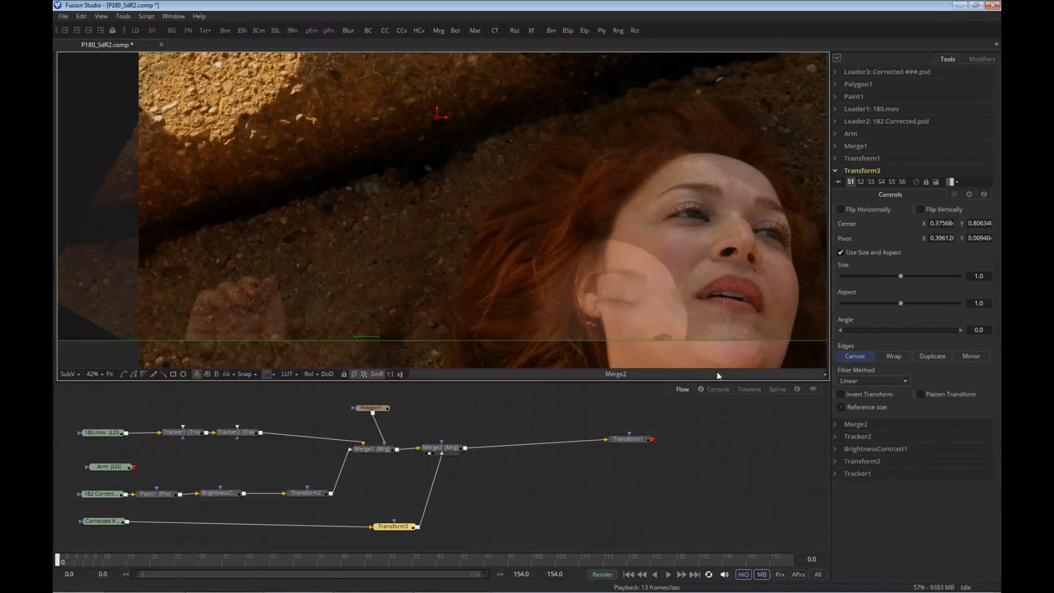
left_click(443, 448)
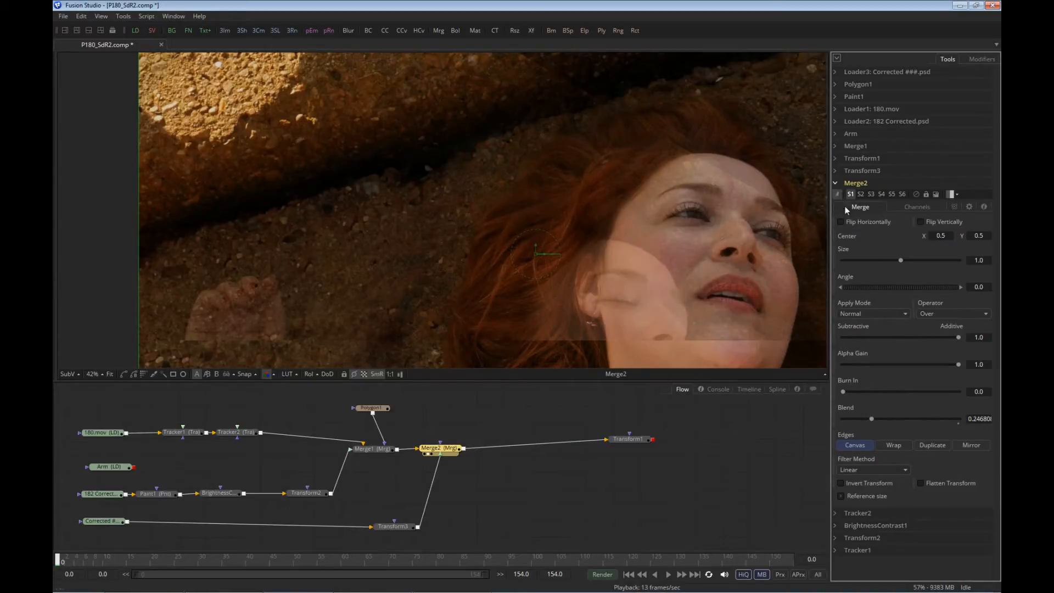
left_click_drag(869, 420, 904, 434)
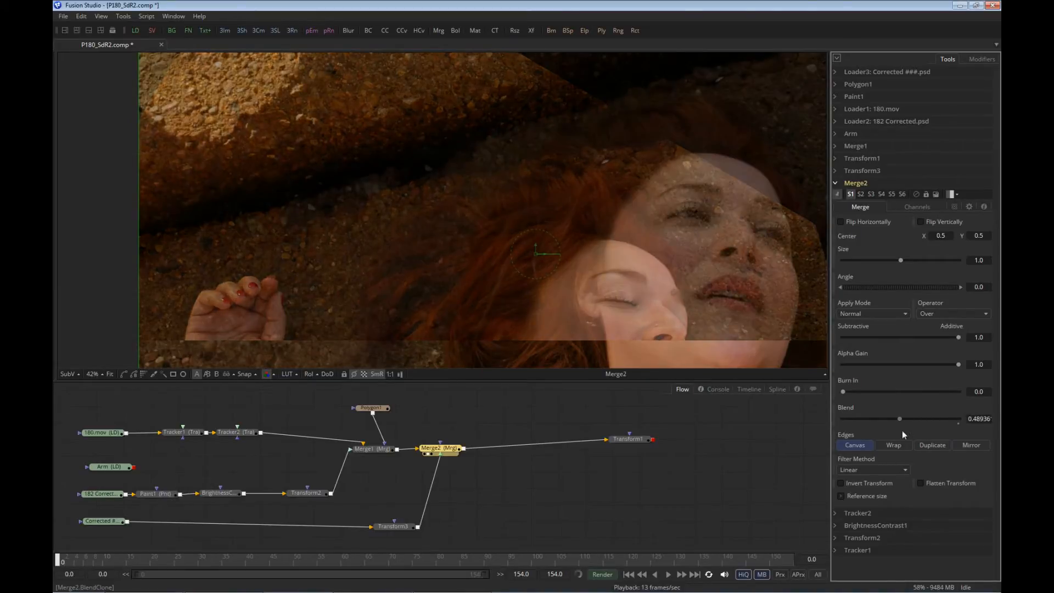
- Align the overlaid ground by moving Transform3's center to about X 0.534, Y 0.900 and rotating it about 3.7 degrees
left_click(413, 526)
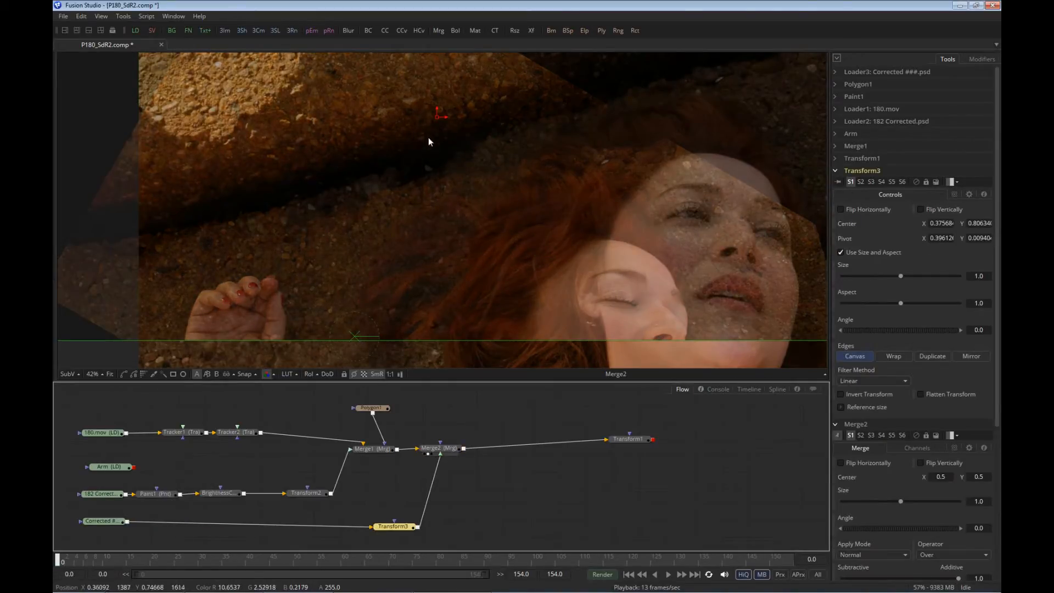
left_click_drag(437, 118, 556, 78)
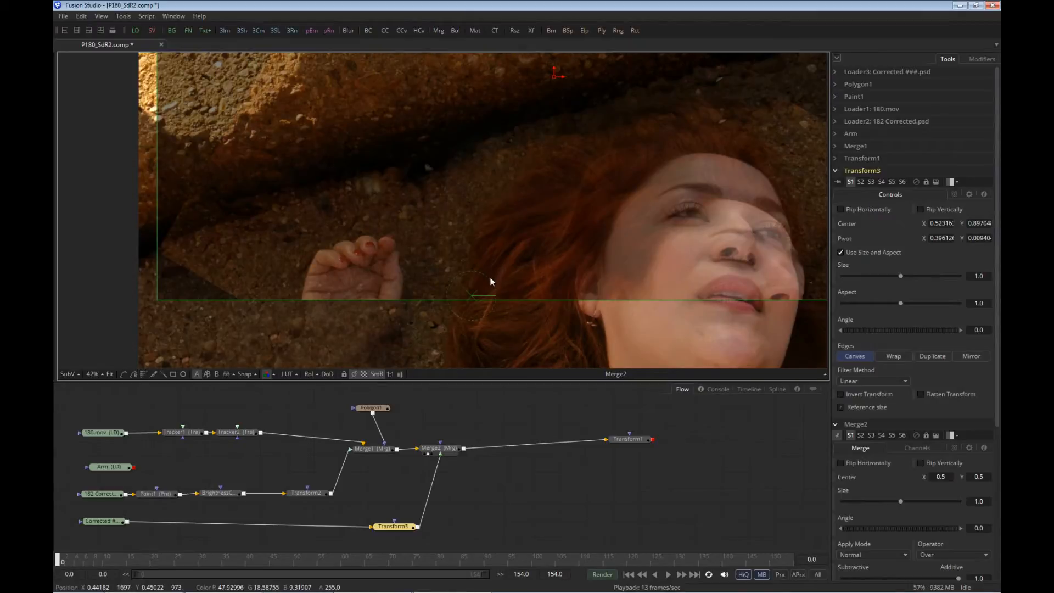
left_click_drag(490, 282, 498, 268)
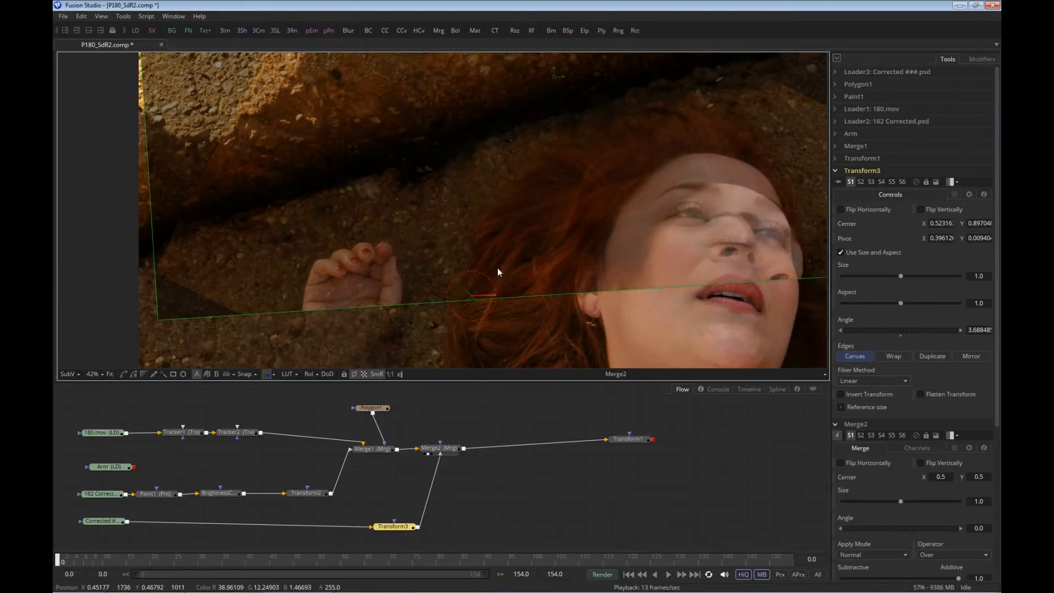
left_click_drag(555, 77, 565, 78)
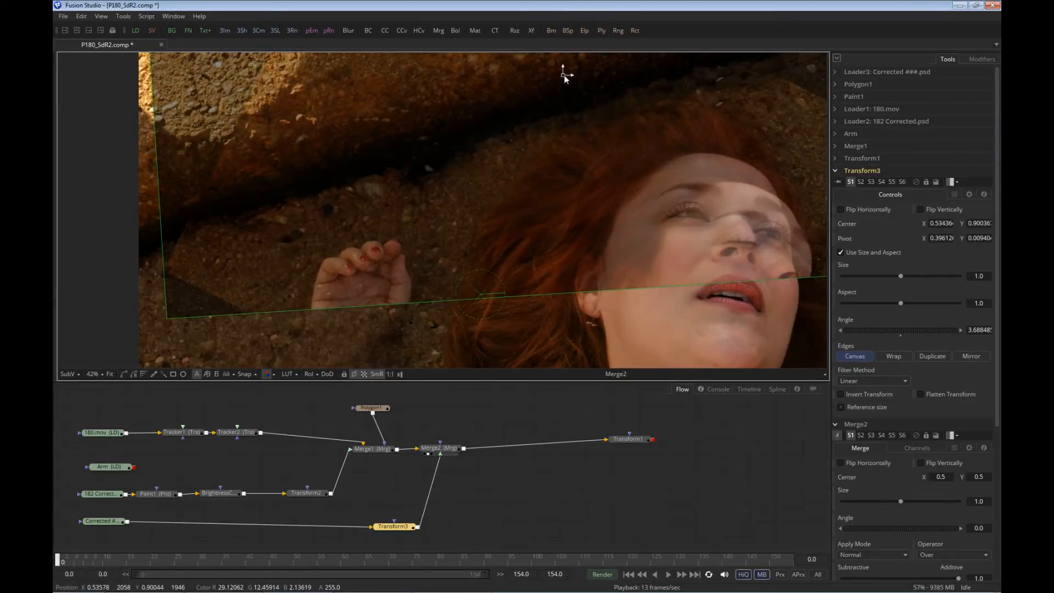
- View the Corrected ###.psd image and move Transform3's pivot to about X 0.337, Y 0.363
left_click(116, 523)
left_click_drag(116, 522, 321, 294)
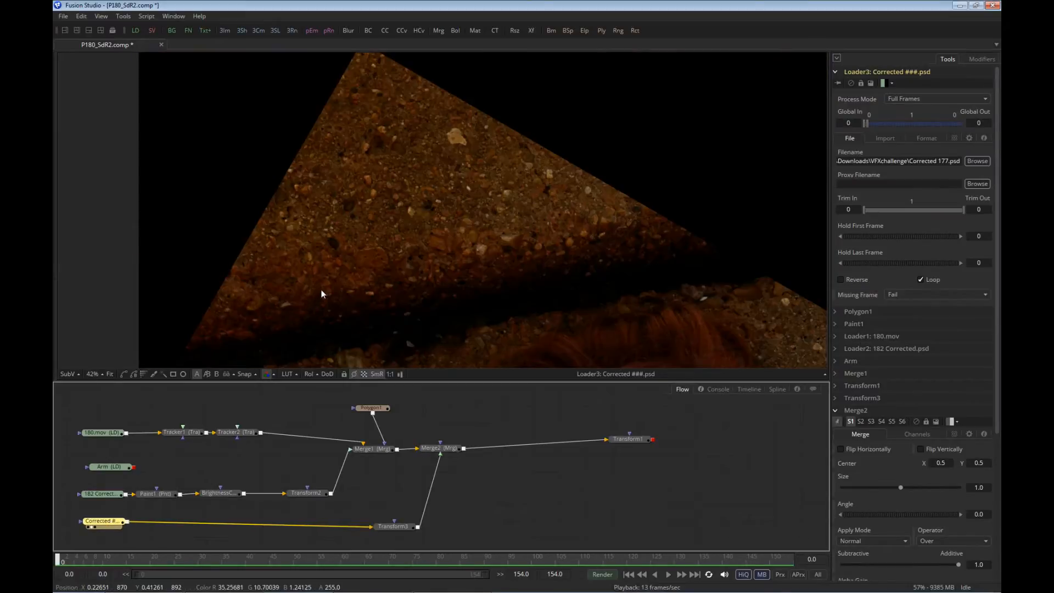
scroll(427, 339, "down", 2)
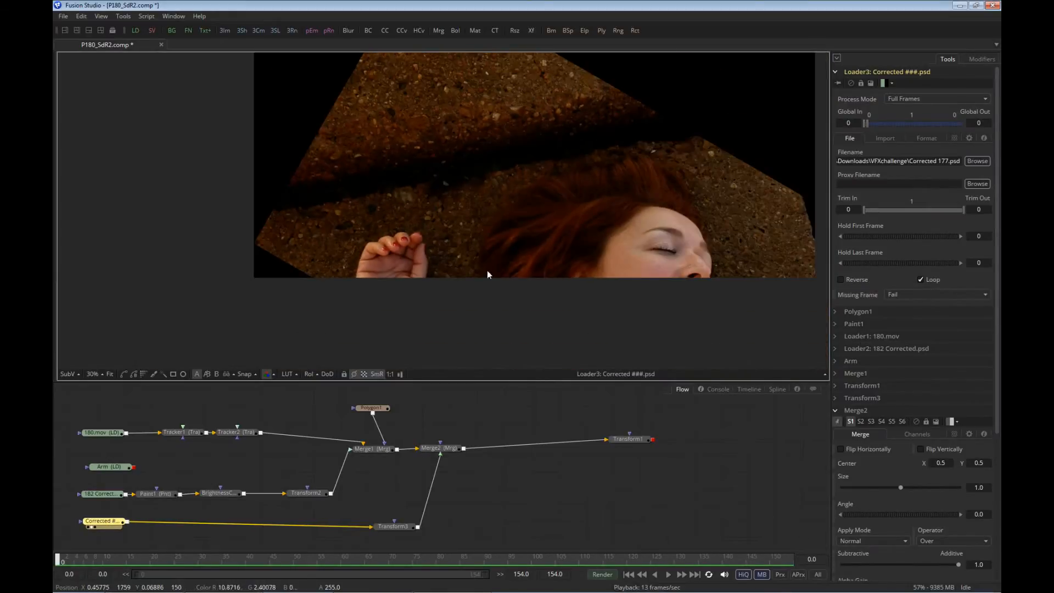
left_click(392, 528)
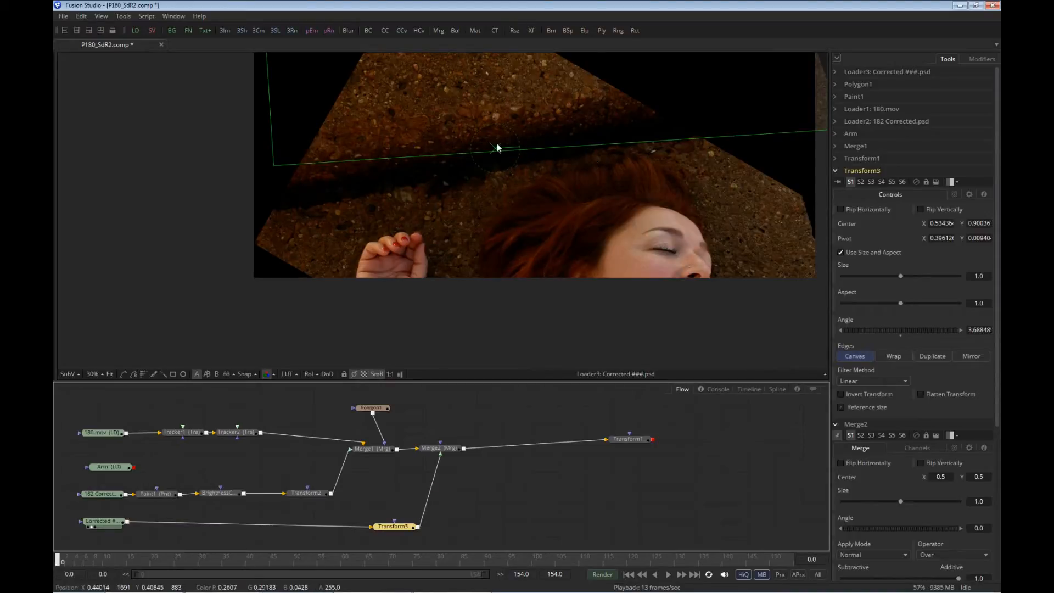
left_click_drag(495, 150, 433, 190)
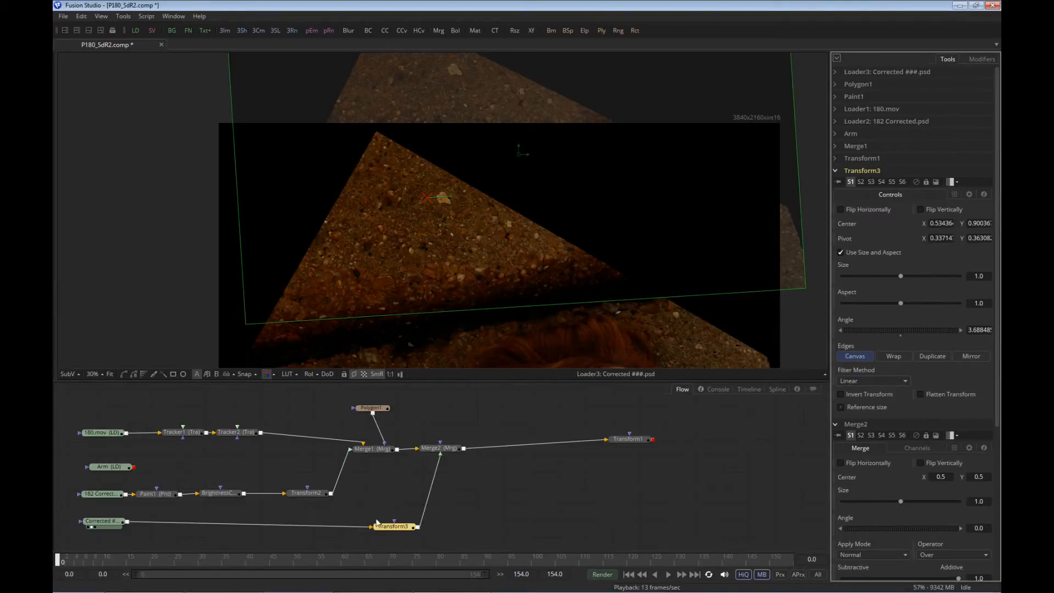
- Delete Transform3 from the flow and view Merge2's output
left_click_drag(376, 520, 411, 528)
key("Delete")
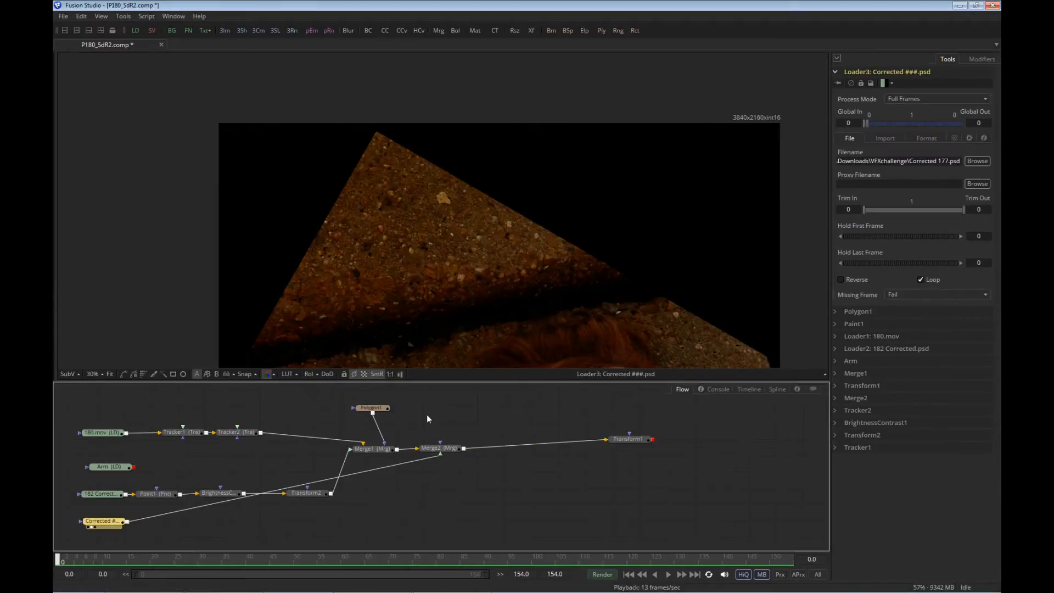
left_click(452, 448)
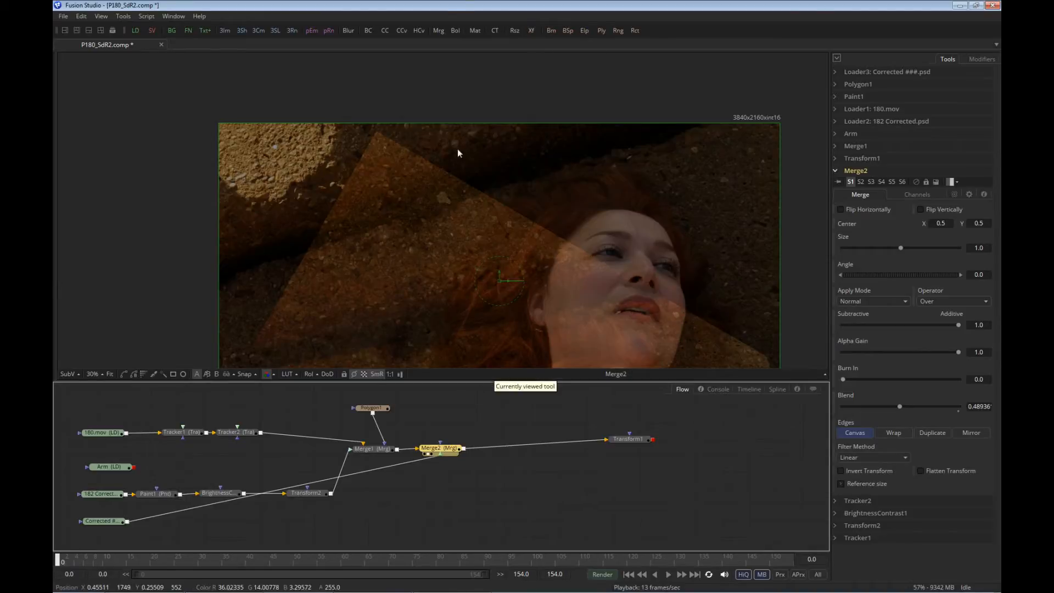
- Insert a fresh Transform node between Corrected ###.psd and Merge2, and place its pivot at about X 0.342, Y 0.295 above the hand
left_click_drag(531, 32, 363, 533)
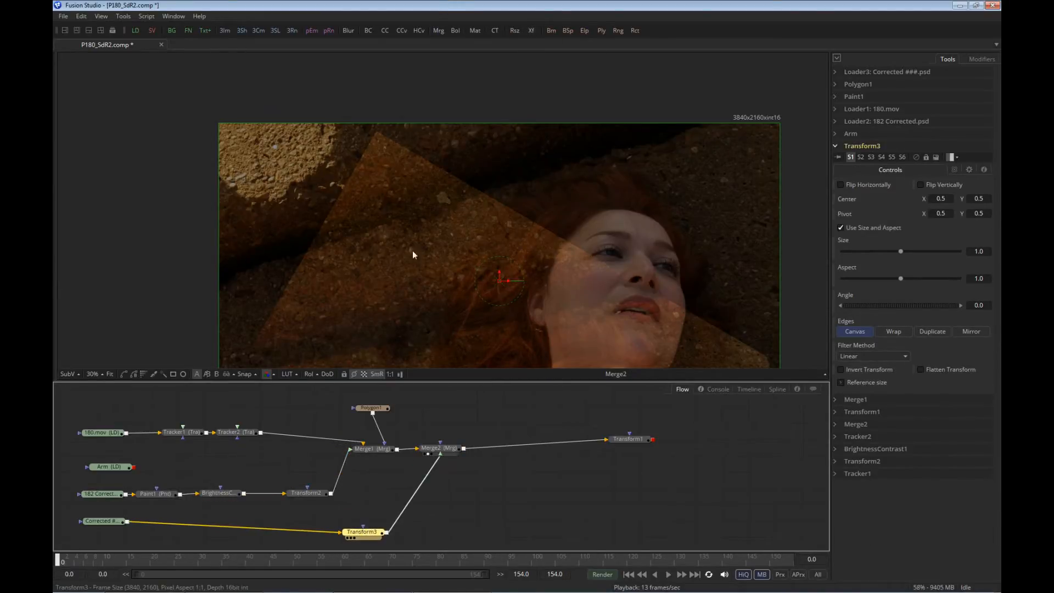
key("2")
left_click_drag(486, 281, 461, 174)
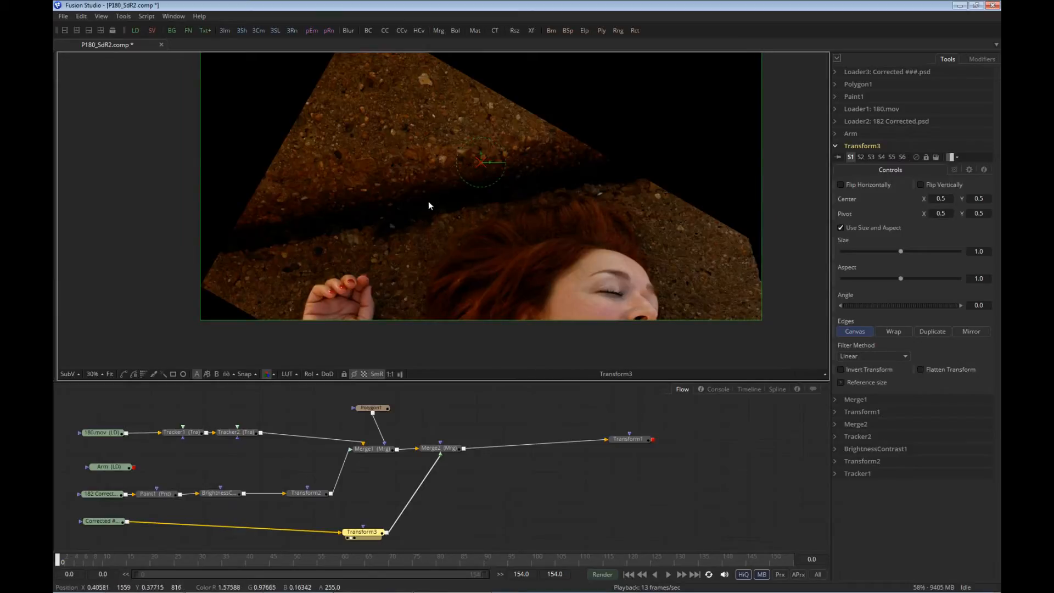
left_click_drag(479, 164, 476, 167)
left_click_drag(430, 198, 391, 233)
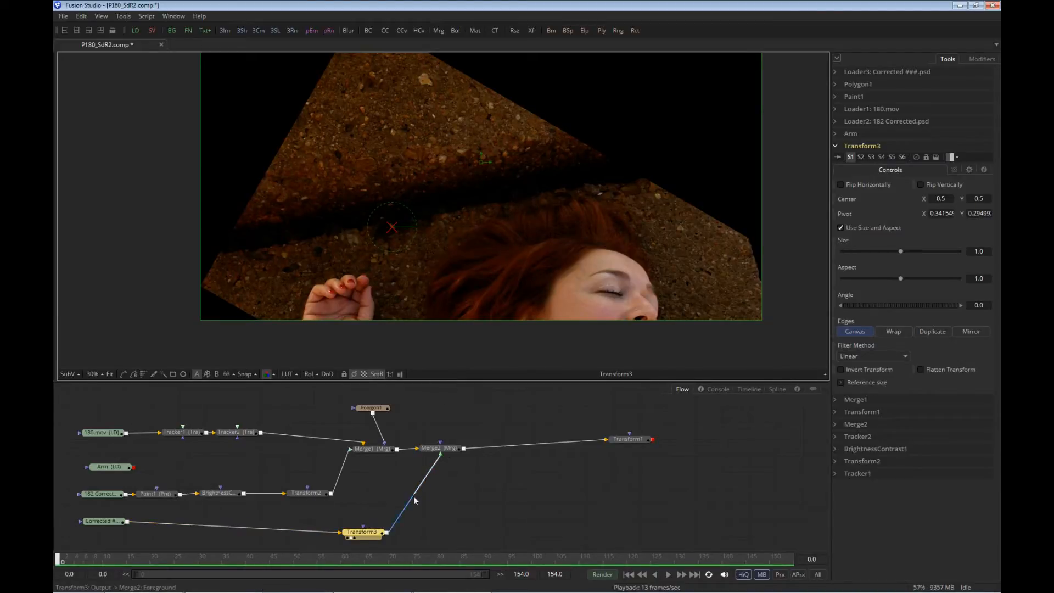
- Shift Merge2's foreground center to about X 0.526, Y 0.893 and rotate it about 5.6 degrees against the background ground
left_click(446, 448)
key("2")
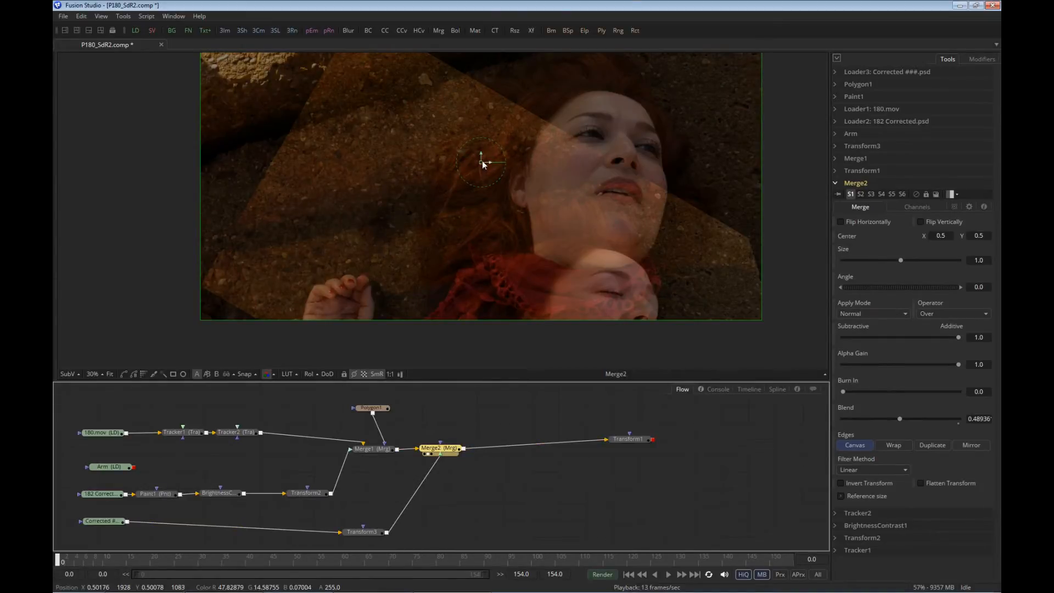
left_click_drag(483, 164, 498, 37)
left_click_drag(445, 112, 448, 159)
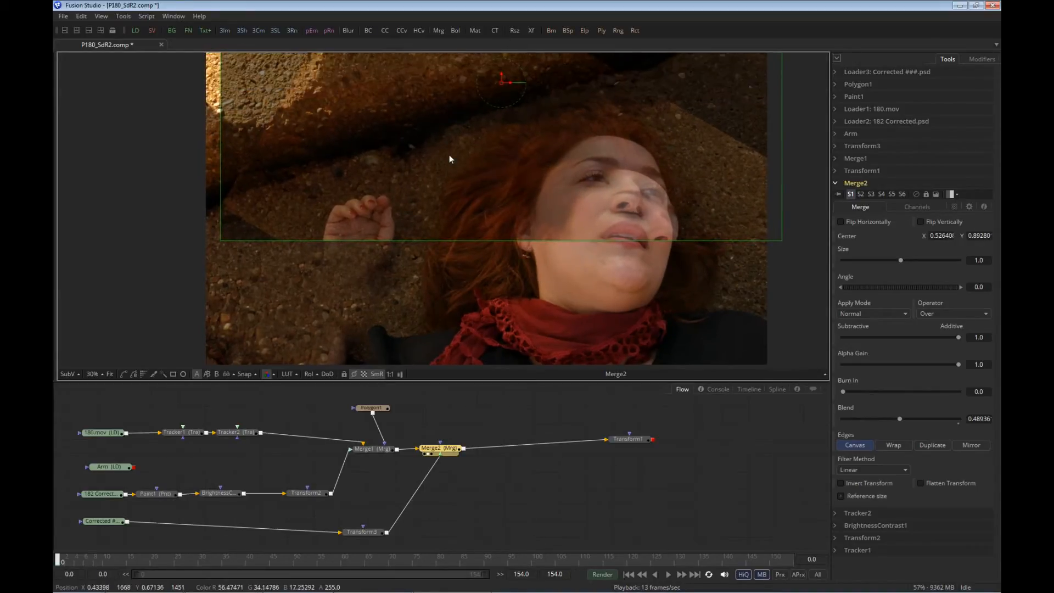
scroll(447, 160, "up", 3)
scroll(445, 157, "down", 2)
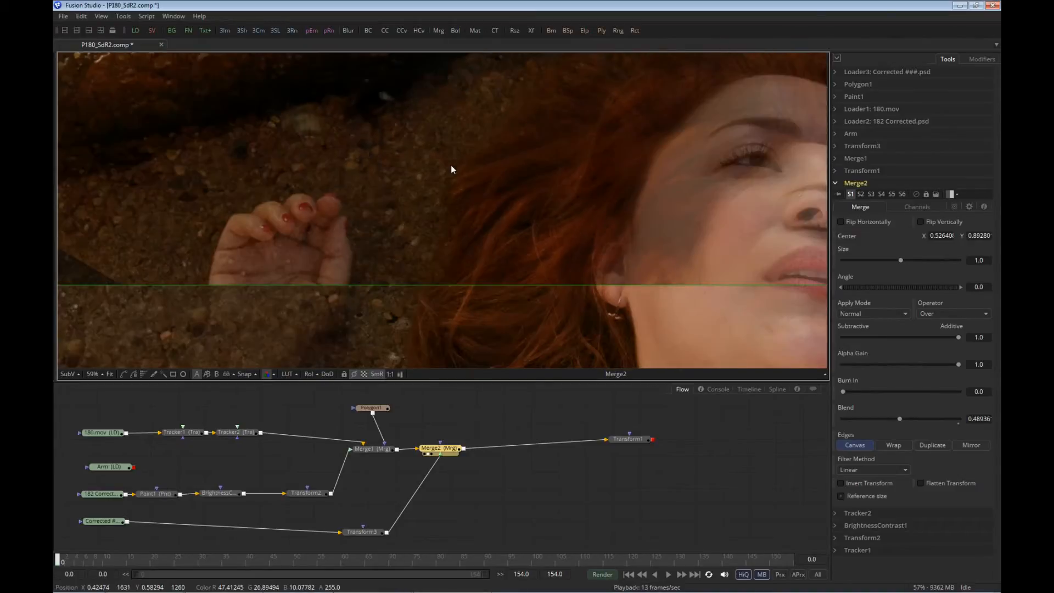
scroll(458, 197, "down", 1)
left_click_drag(458, 197, 495, 200)
left_click_drag(555, 112, 563, 110)
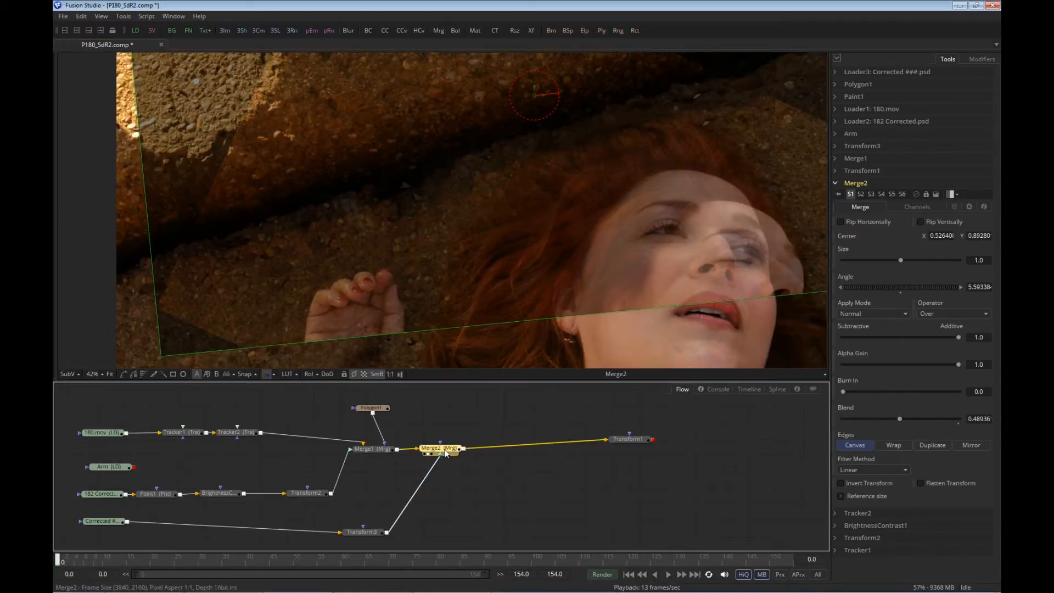
- Reset Merge2's foreground placement to center X 0.5, Y 0.5 and angle 0
left_click(946, 236)
type("0.5")
key("Tab")
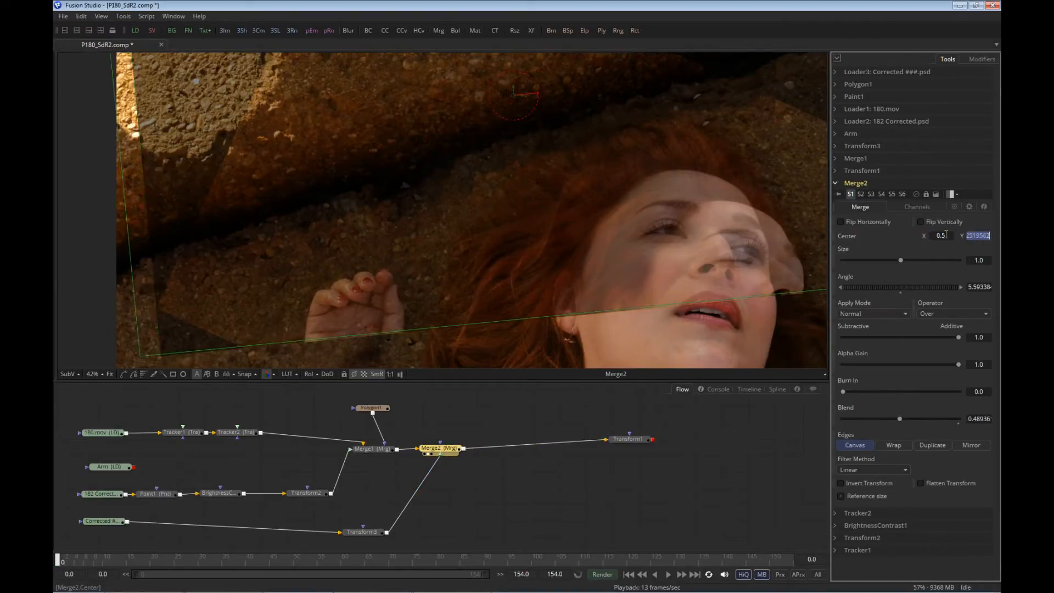
type("0.5")
key("Tab")
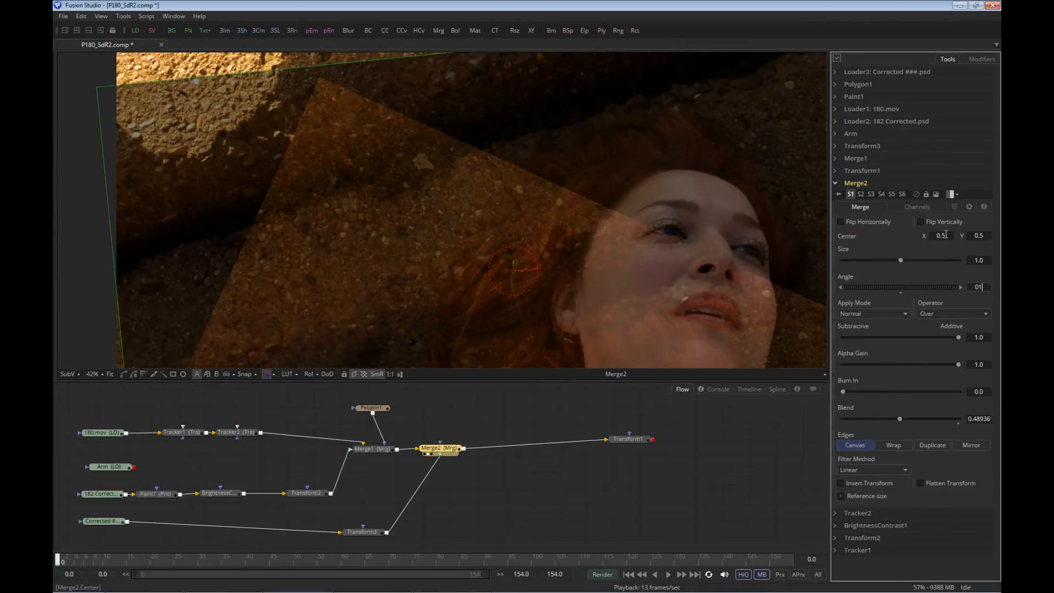
type("0")
key("Return")
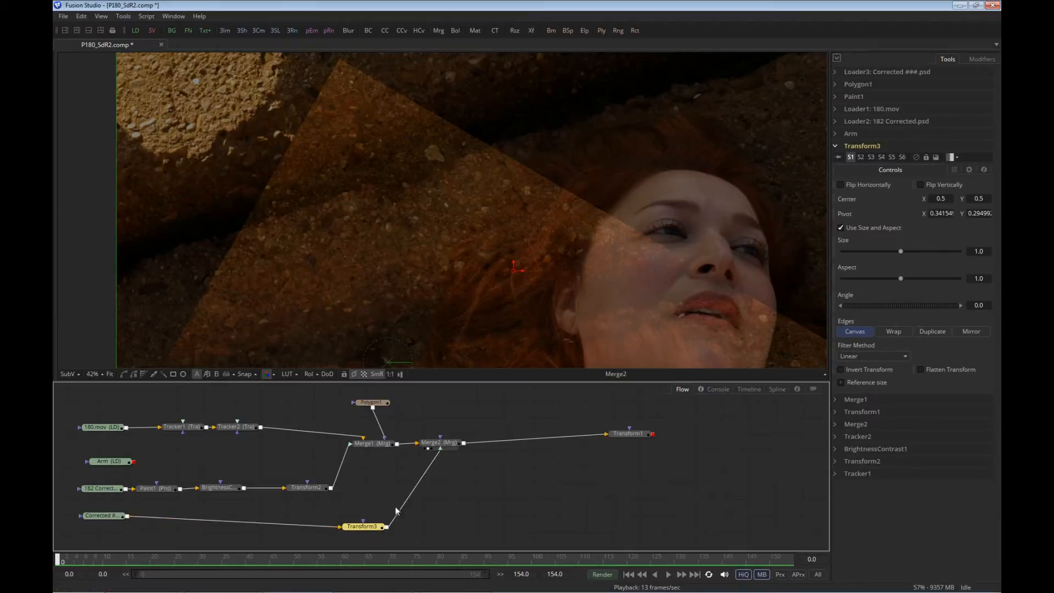
- Shift Transform3's center to about X 0.521, Y 0.909 and rotate it about 12.36 degrees to align the ground with the background
left_click(465, 486)
left_click(378, 529)
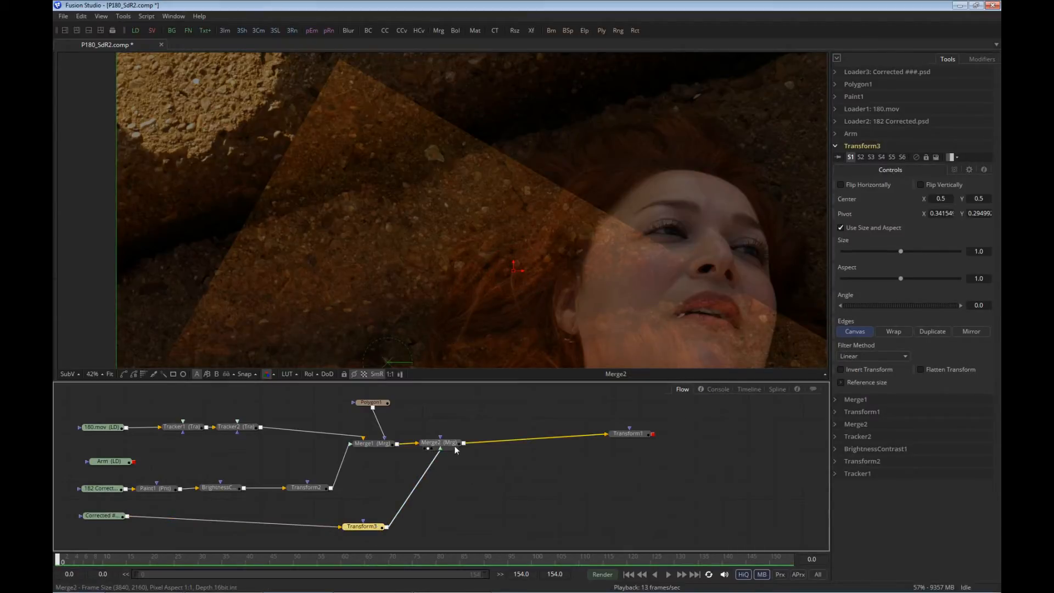
left_click_drag(513, 271, 532, 97)
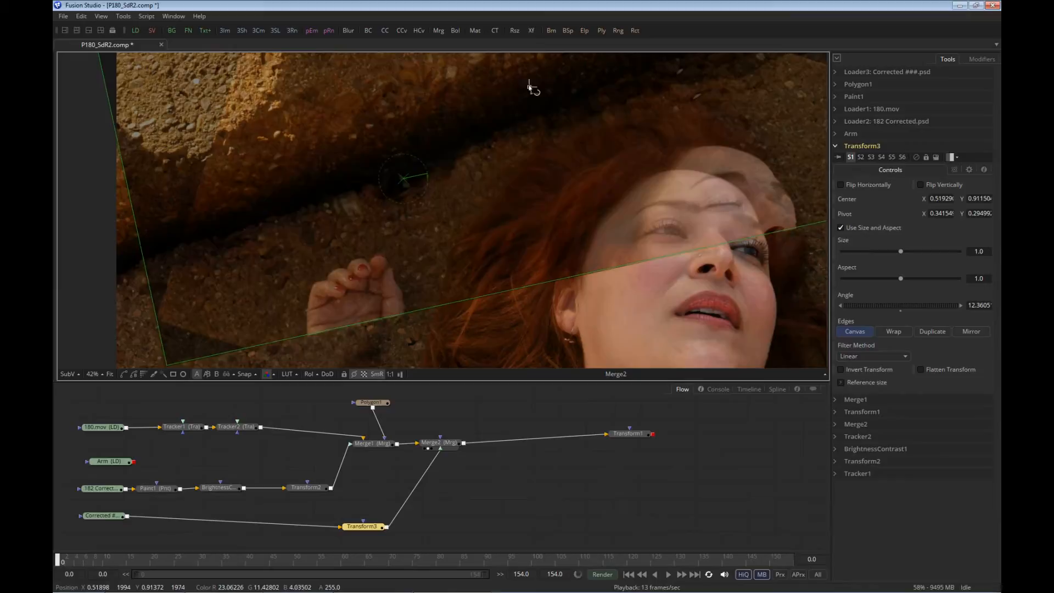
left_click_drag(531, 89, 531, 90)
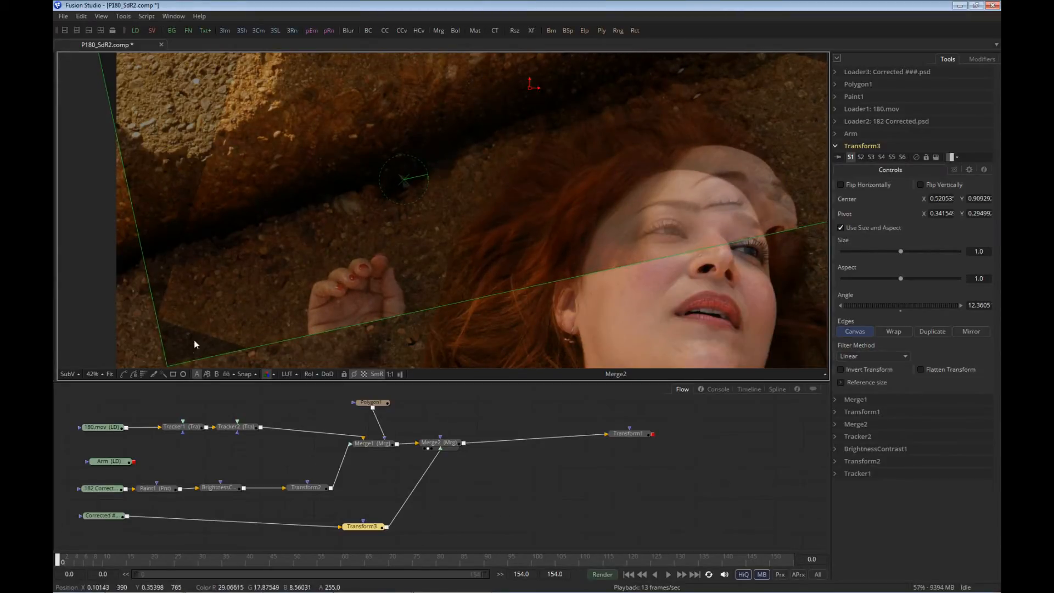
- Set Merge2's blend to 1.0 and compare its full-frame output with Merge1's
left_click(440, 443)
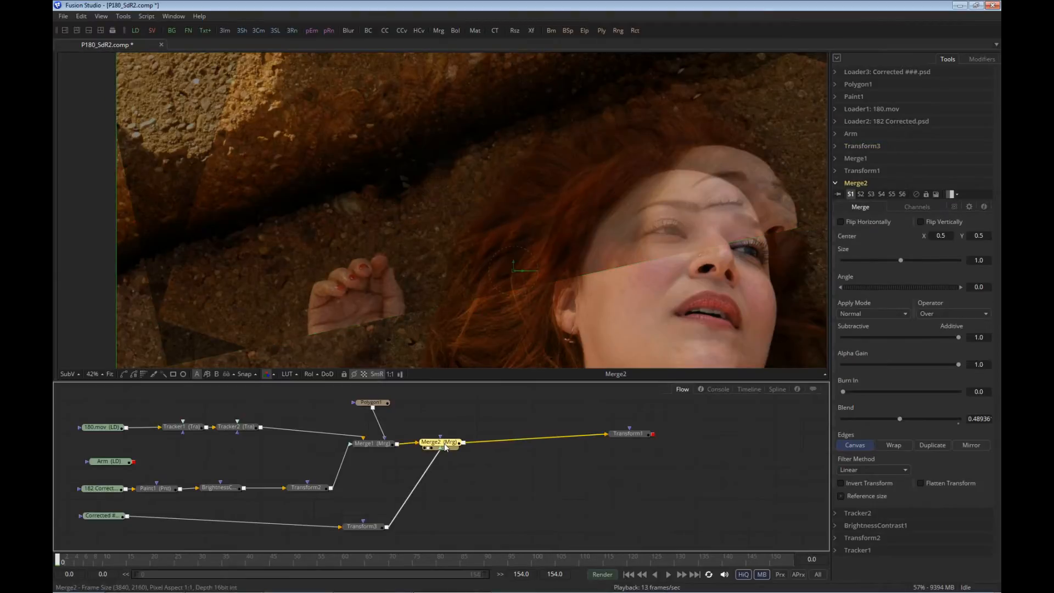
left_click_drag(900, 420, 961, 419)
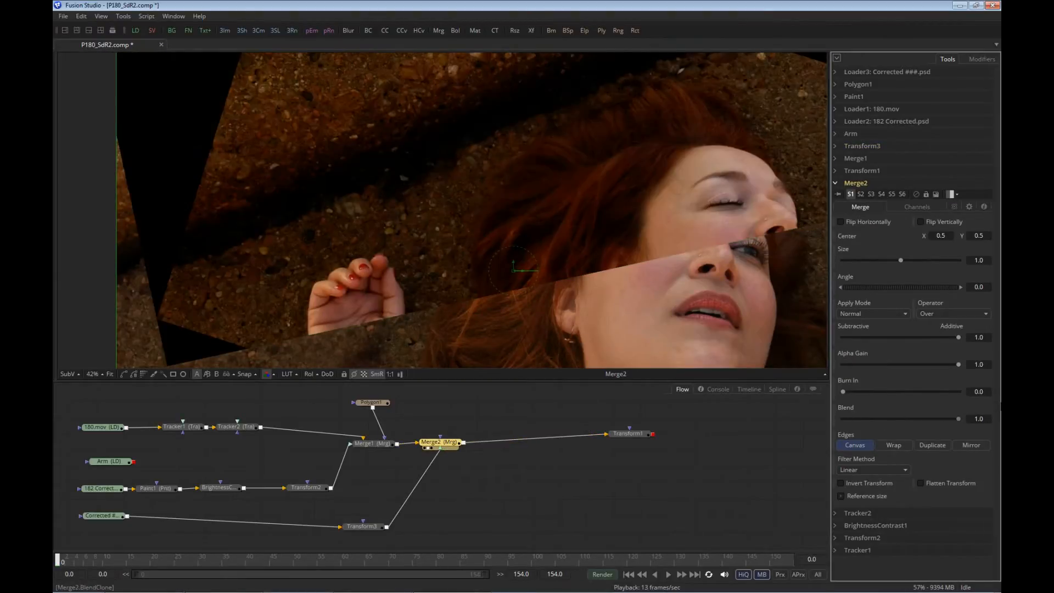
scroll(277, 161, "down", 2)
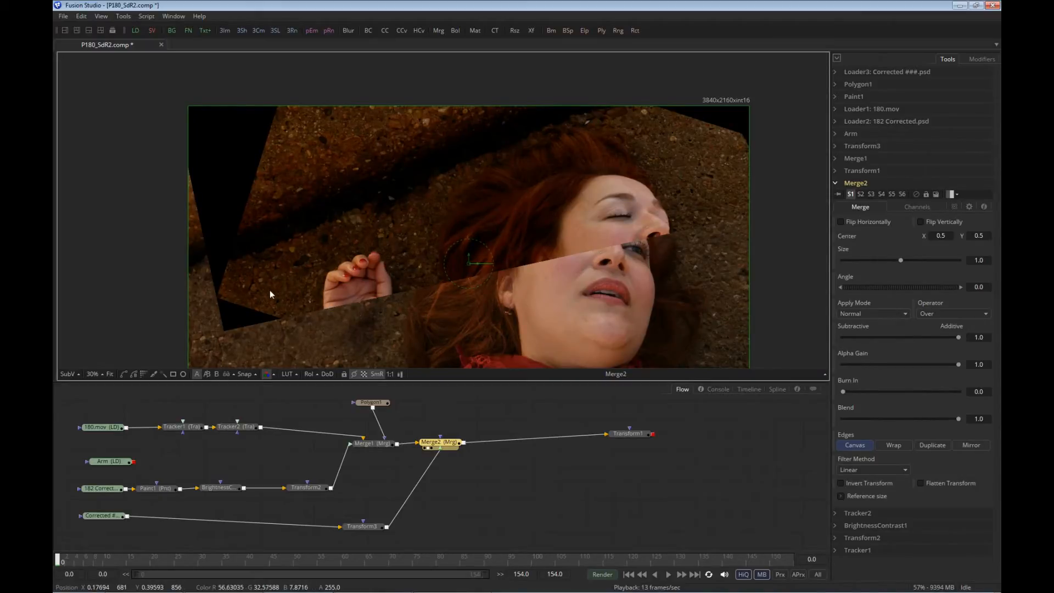
key("1")
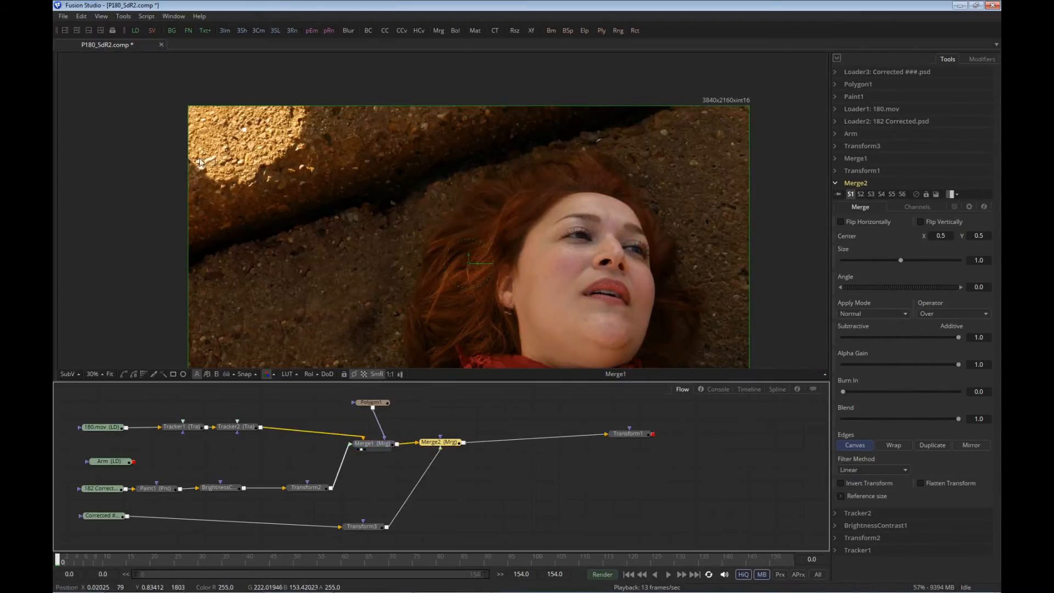
key("1")
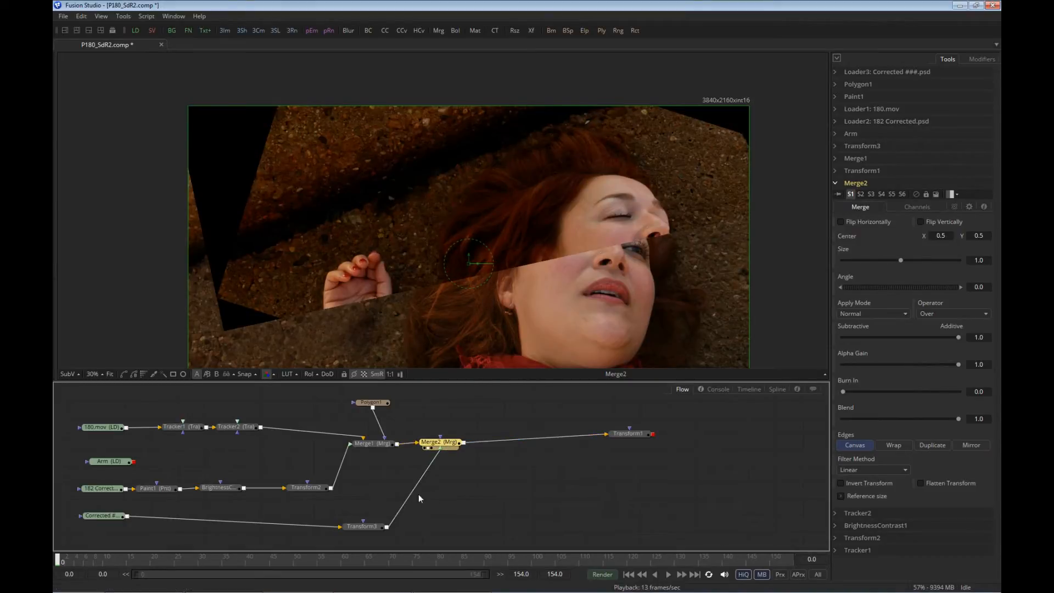
- Move Transform3 slightly closer to Merge2 in the flow, and view its output and the source Corrected ###.psd image
left_click_drag(376, 526, 395, 518)
key("1")
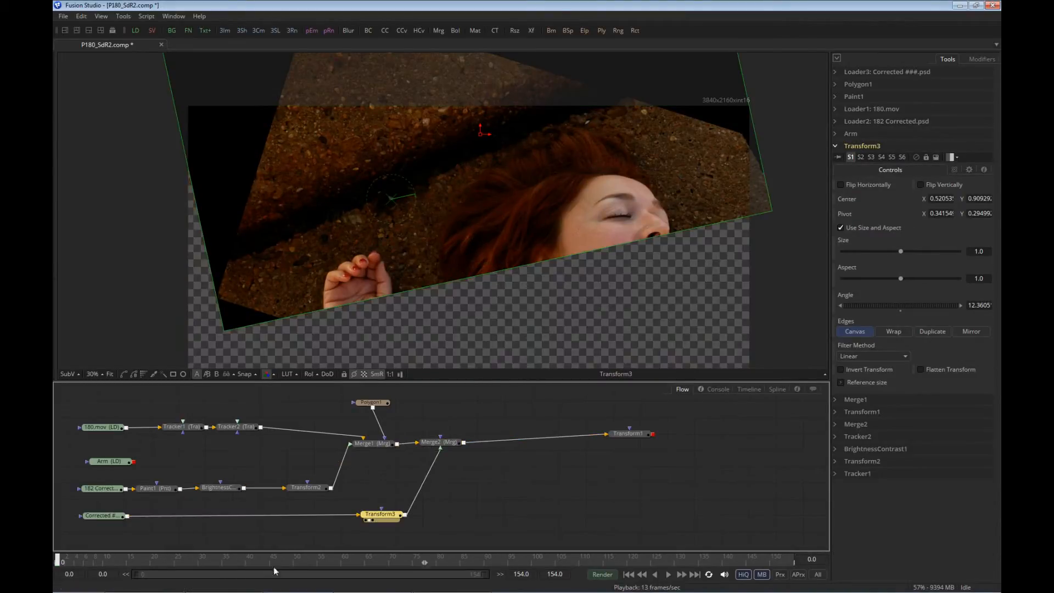
left_click(107, 516)
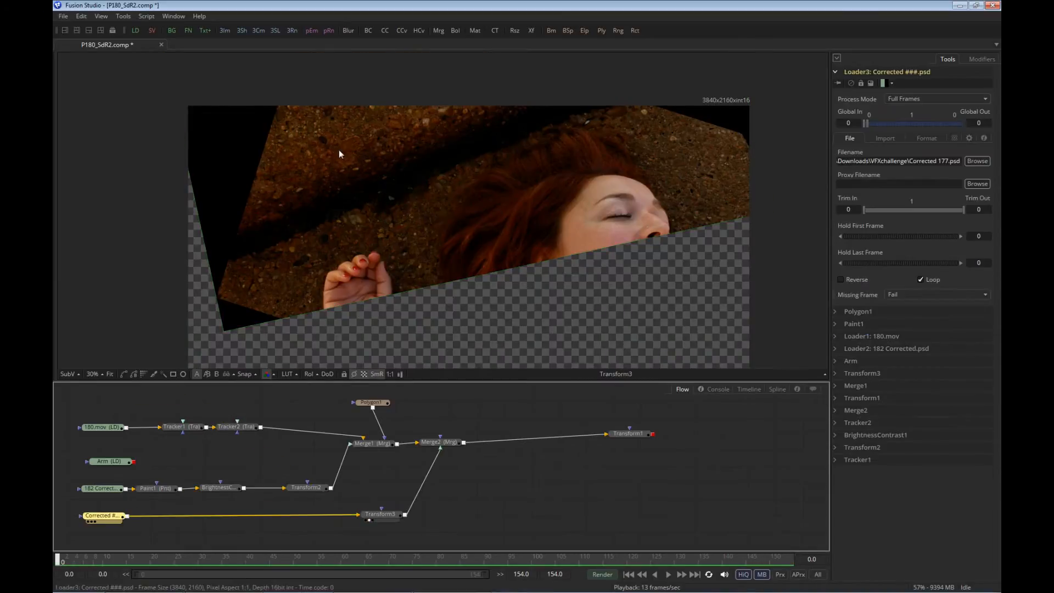
key("1")
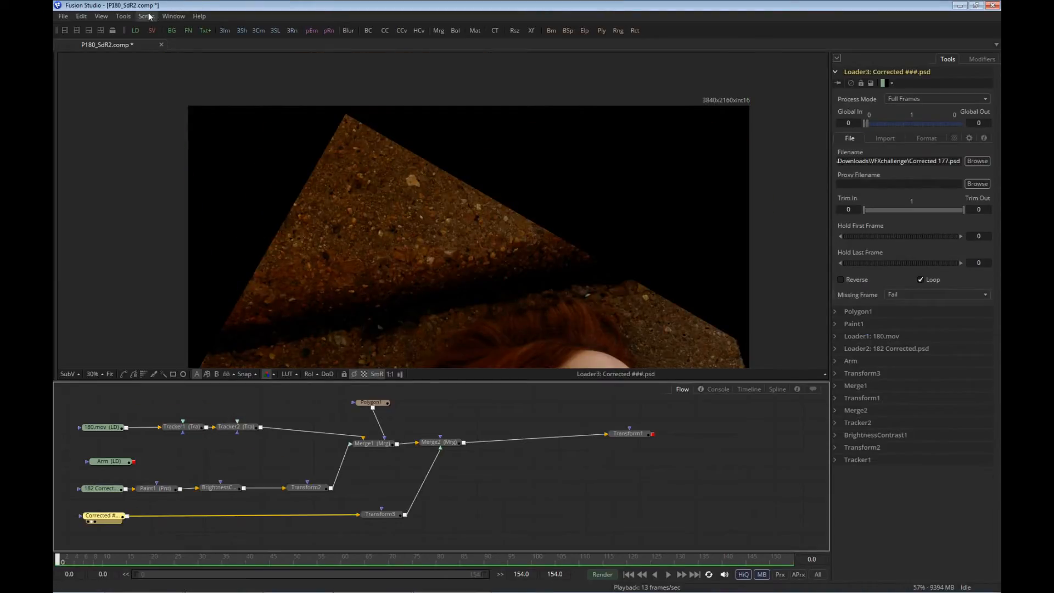
- Insert a Paint node between Corrected ###.psd and Transform3, view it, and set it up for Stroke painting in Clone mode
left_click(166, 17)
mouse_move(123, 17)
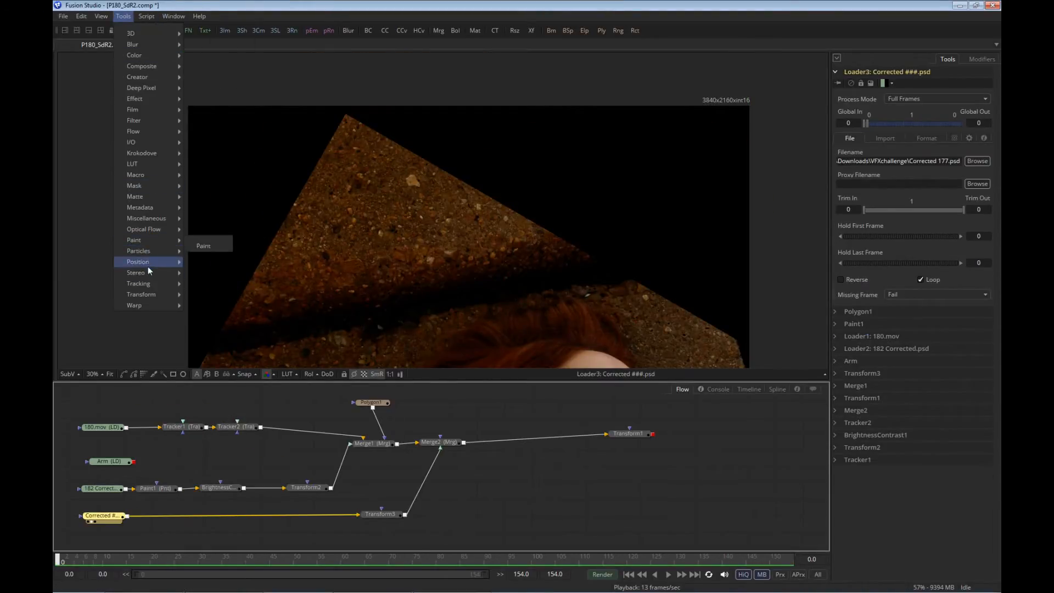
mouse_move(158, 246)
left_click(203, 246)
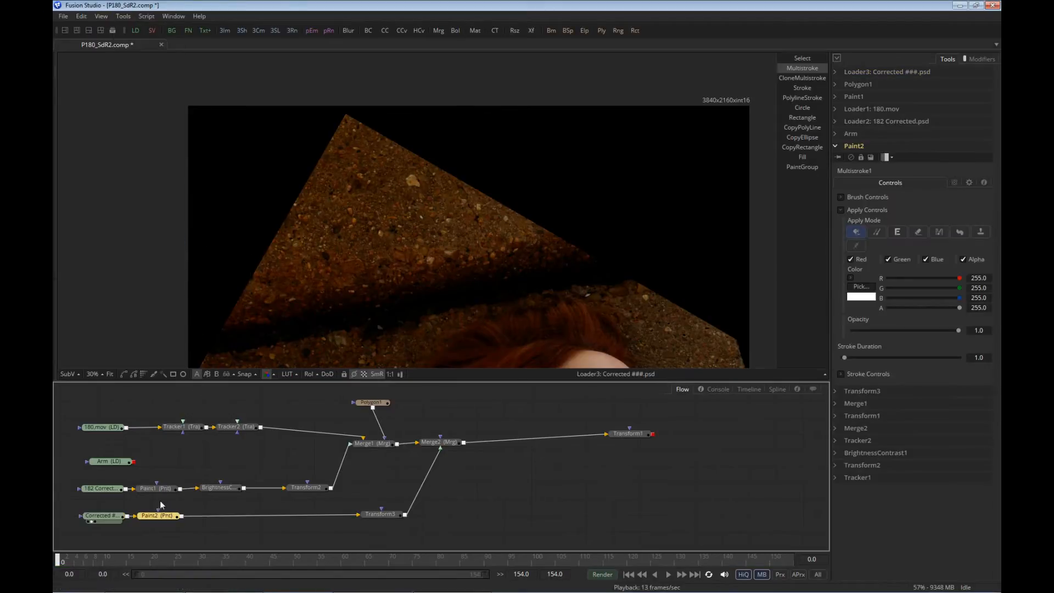
left_click(799, 89)
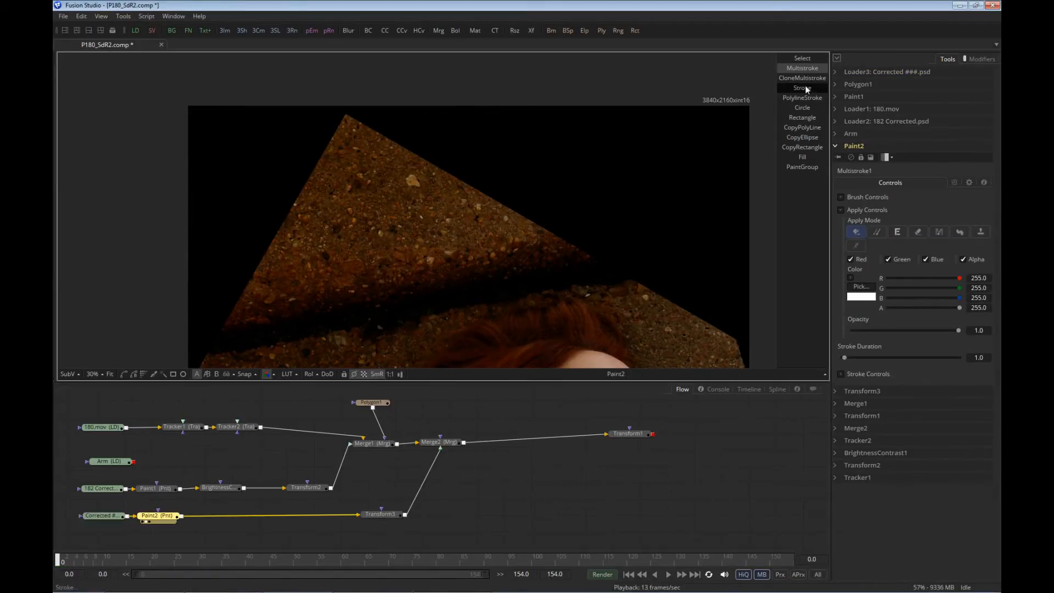
left_click(878, 232)
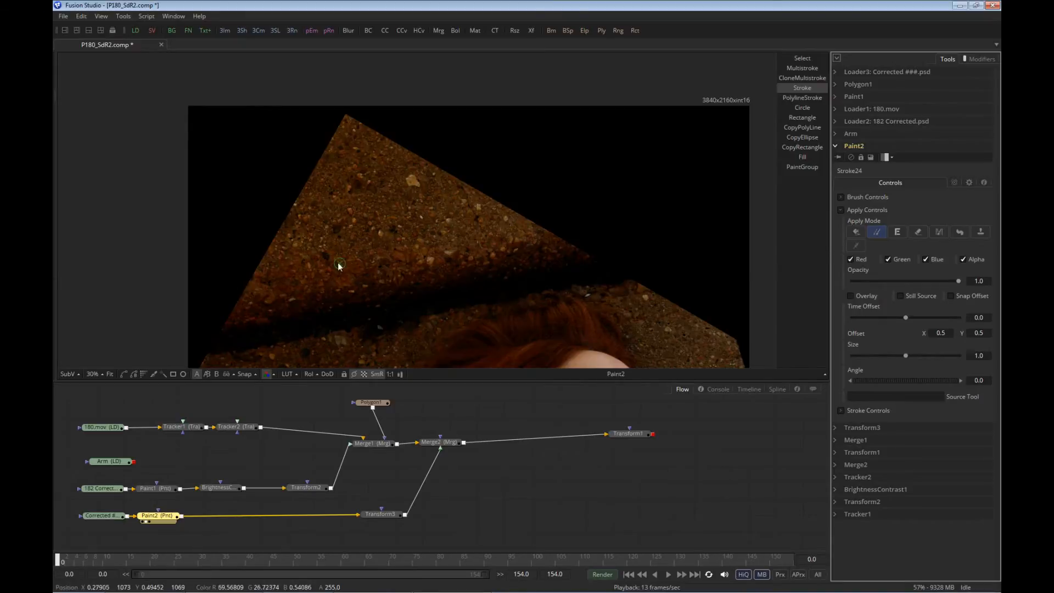
- Clone gravel texture with a larger brush over the black area beside the upper-left edge of the ground patch
scroll(336, 263, "down", 2)
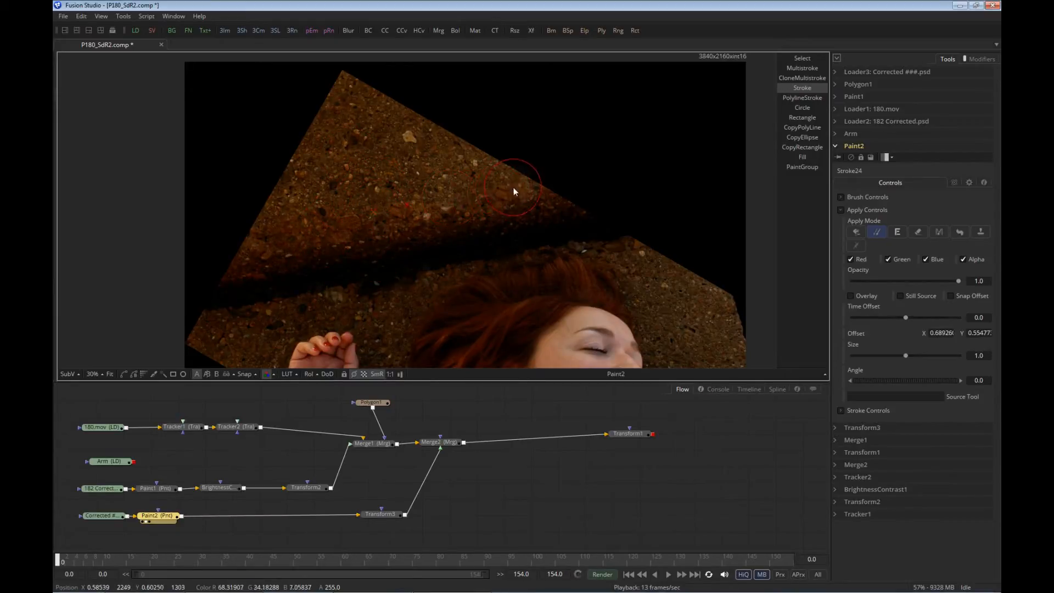
mouse_move(513, 187)
left_mouse_down()
mouse_move(509, 154)
mouse_move(479, 156)
mouse_move(455, 119)
mouse_move(431, 108)
mouse_move(411, 115)
left_mouse_up()
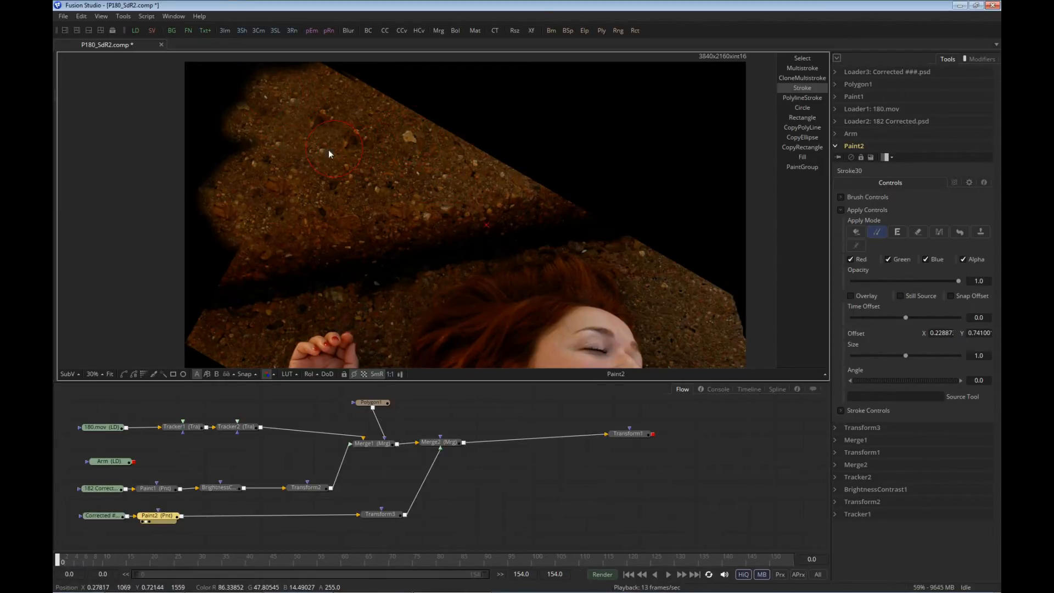
left_click_drag(216, 176, 202, 177)
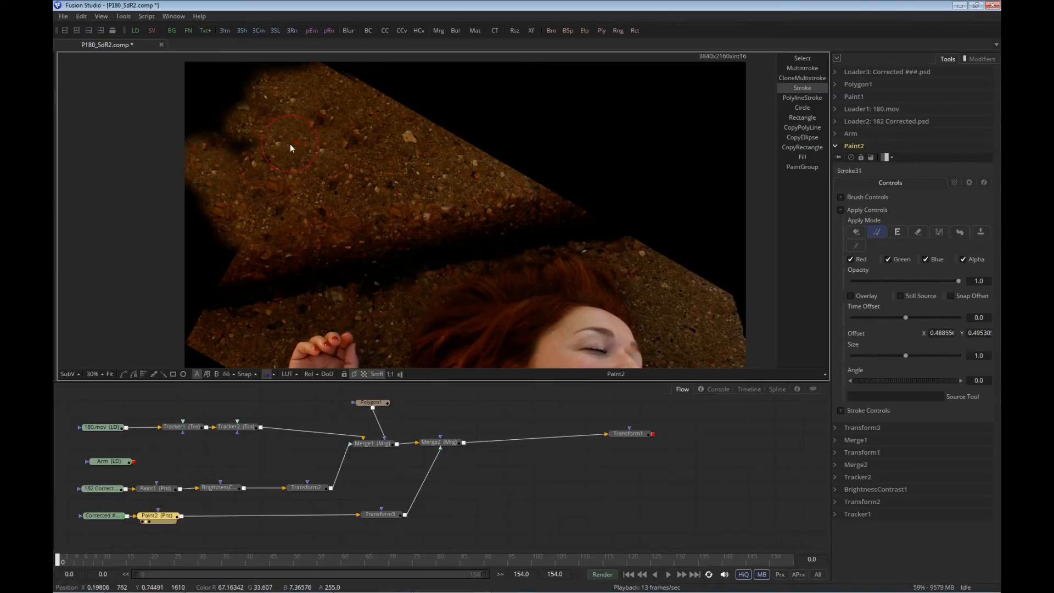
left_click_drag(290, 147, 248, 129)
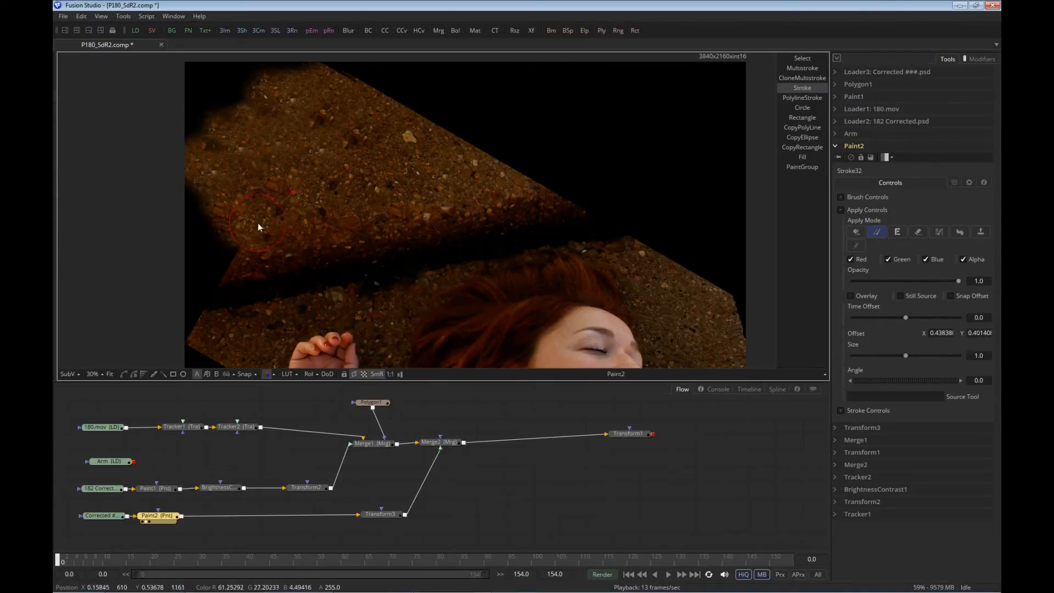
mouse_move(258, 225)
left_mouse_down()
mouse_move(227, 248)
mouse_move(217, 176)
mouse_move(211, 195)
mouse_move(192, 185)
left_mouse_up()
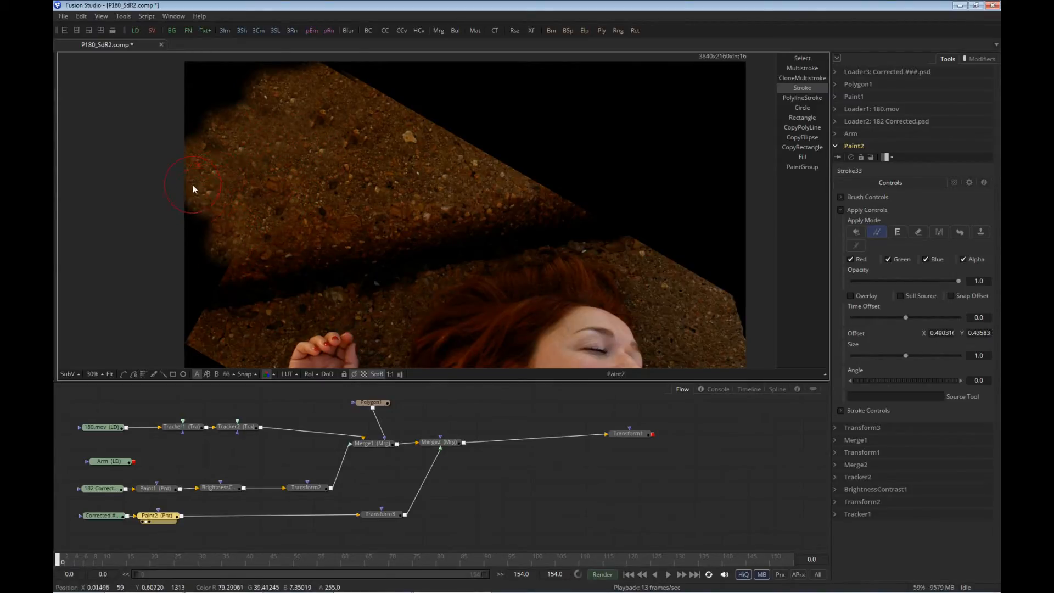
- Clone pavement texture over the empty black areas along the plate's left edge and upper-right diagonal edge in Paint2
mouse_move(234, 218)
left_mouse_down()
mouse_move(226, 239)
mouse_move(209, 223)
mouse_move(248, 241)
mouse_move(217, 270)
mouse_move(277, 242)
mouse_move(237, 268)
left_mouse_up()
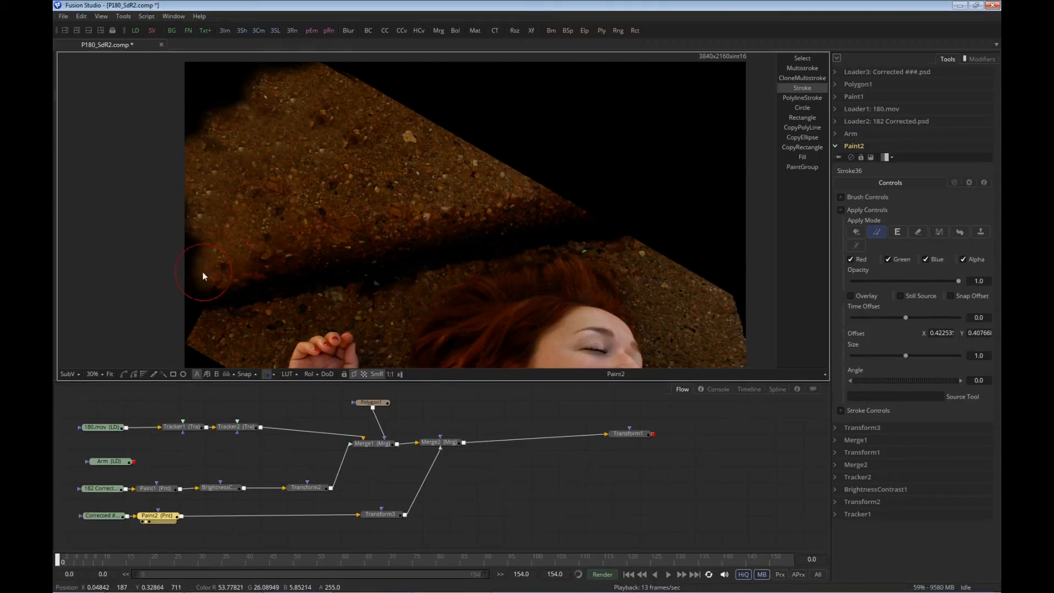
mouse_move(242, 225)
left_mouse_down()
mouse_move(184, 254)
mouse_move(196, 205)
left_mouse_up()
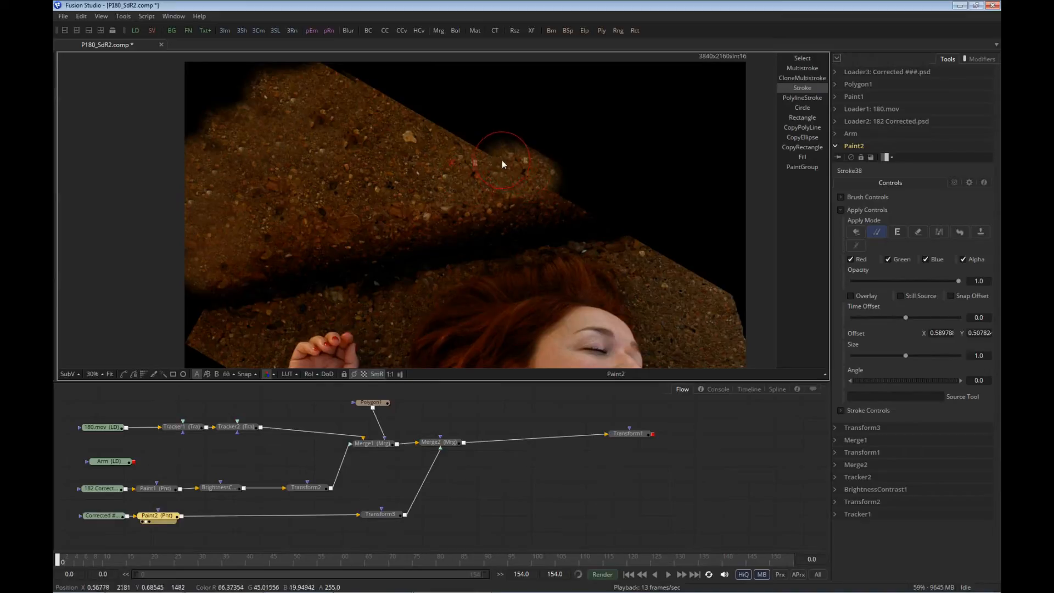
left_click_drag(391, 101, 331, 75)
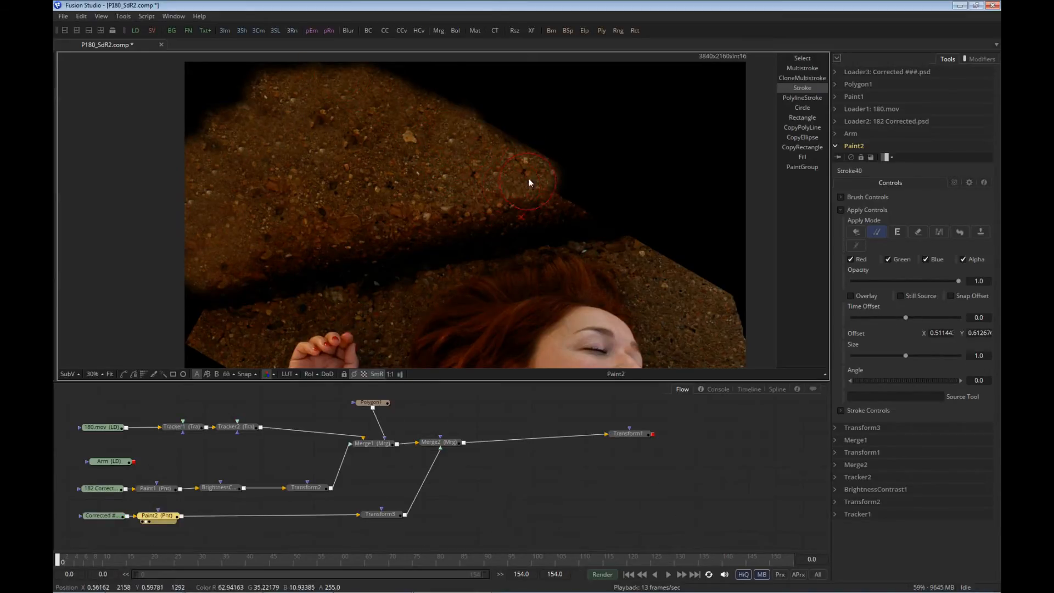
left_click_drag(360, 94, 428, 88)
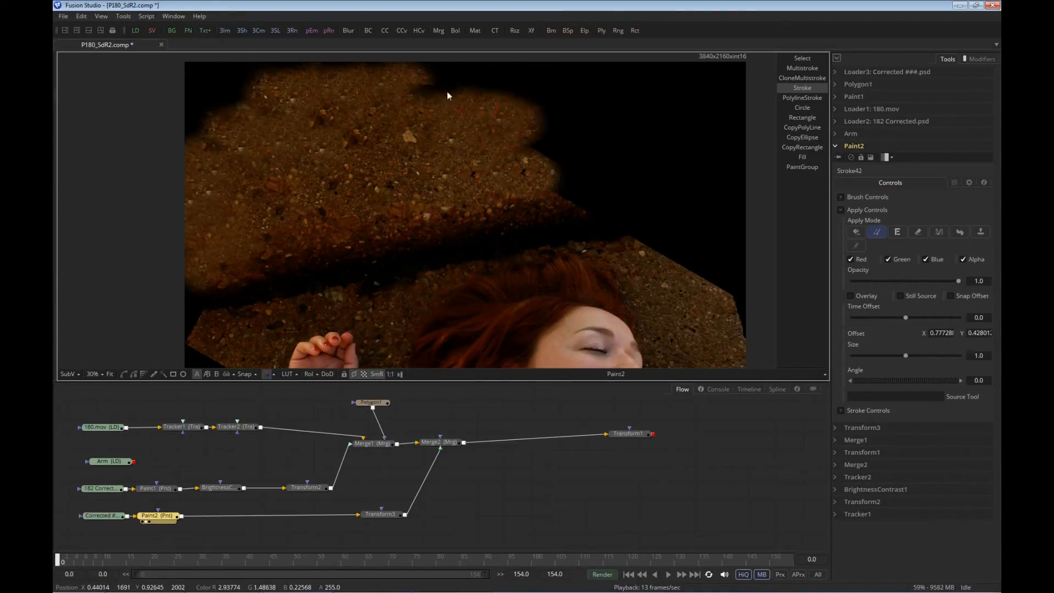
left_click_drag(447, 92, 463, 139)
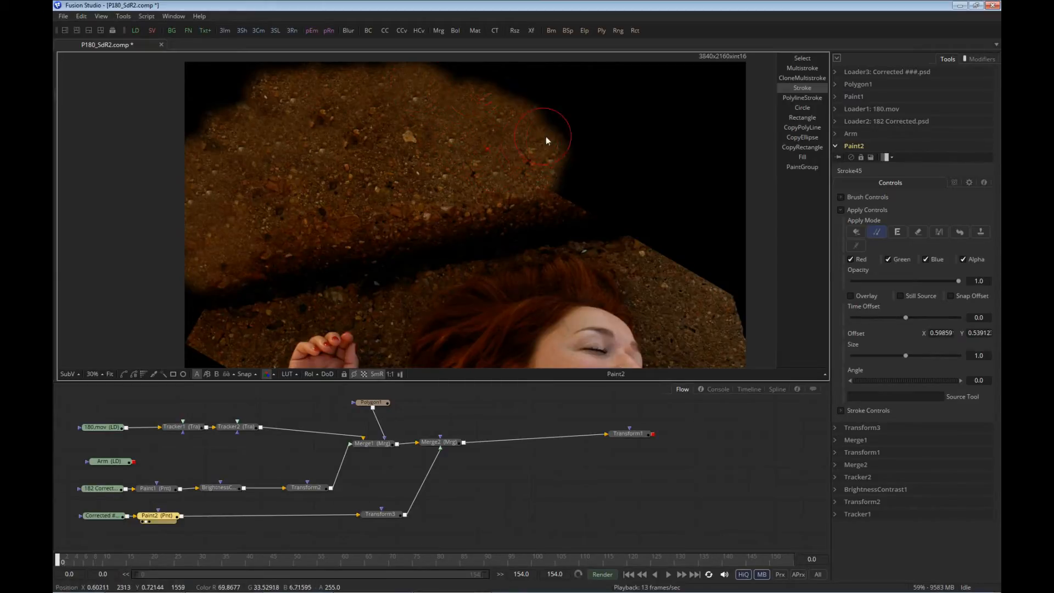
mouse_move(545, 141)
left_mouse_down()
mouse_move(568, 137)
mouse_move(515, 172)
mouse_move(463, 163)
mouse_move(594, 190)
mouse_move(572, 157)
left_mouse_up()
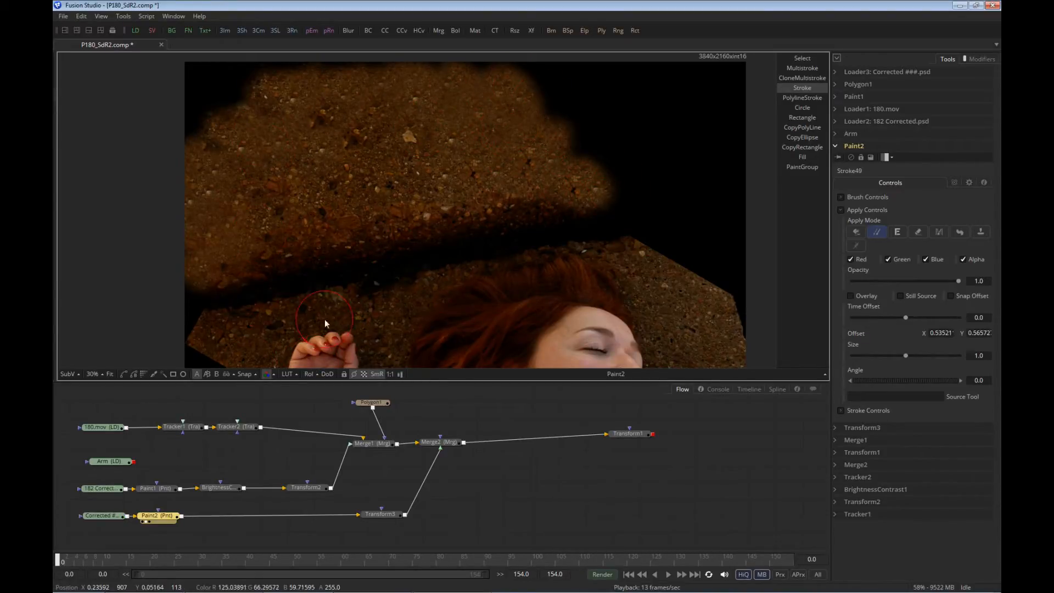
left_click(277, 134, "alt")
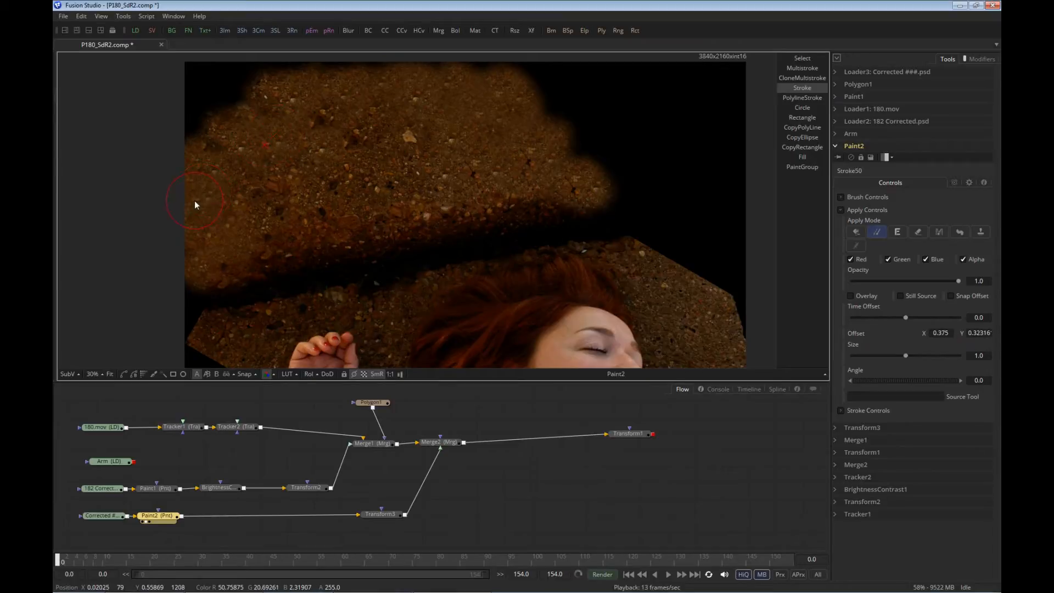
- Show Merge2 in the viewer and check the composite at the last frame, 154
left_click(220, 489)
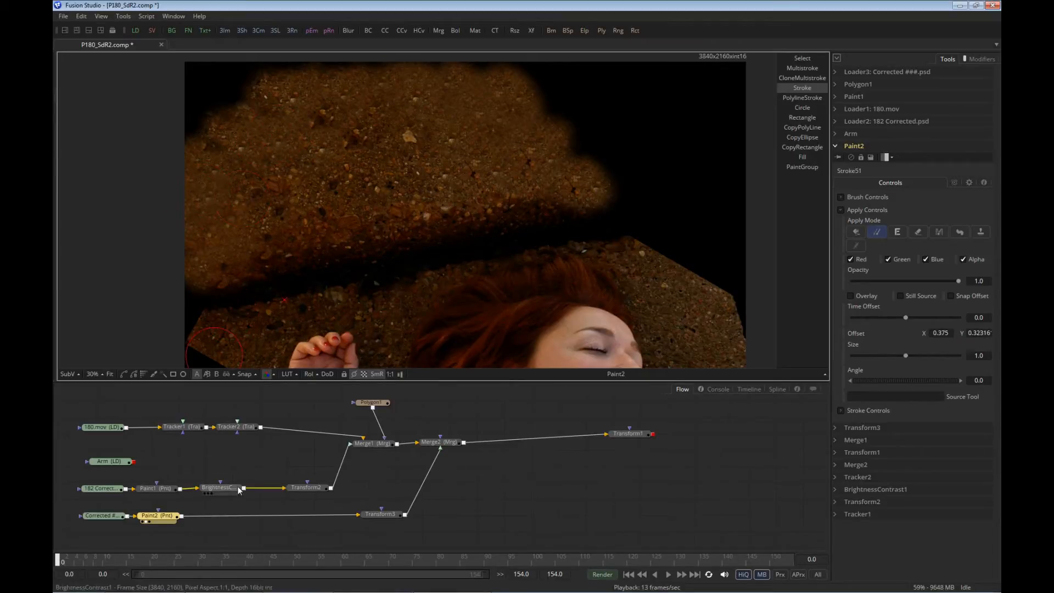
left_click(439, 443)
key("1")
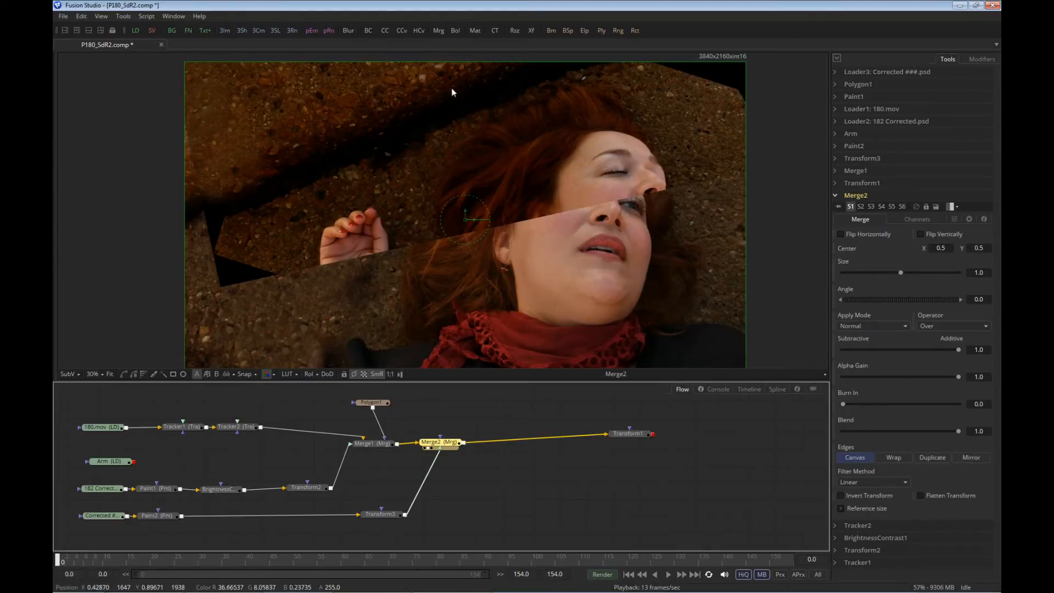
left_click_drag(762, 555, 842, 553)
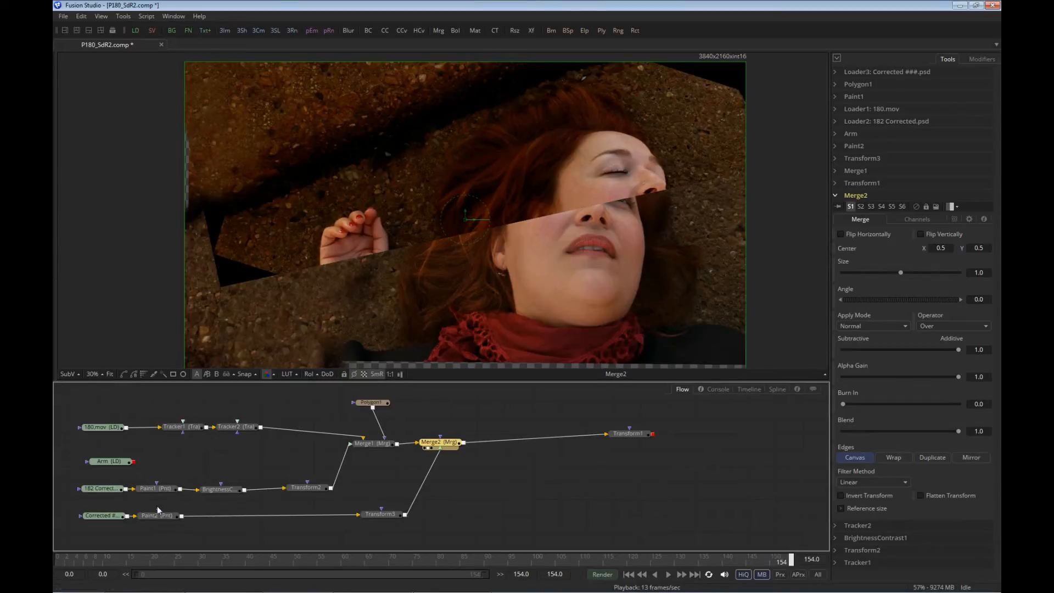
- Inspect Paint1's output at frame 154 and return the viewer to Merge2
left_click(165, 490)
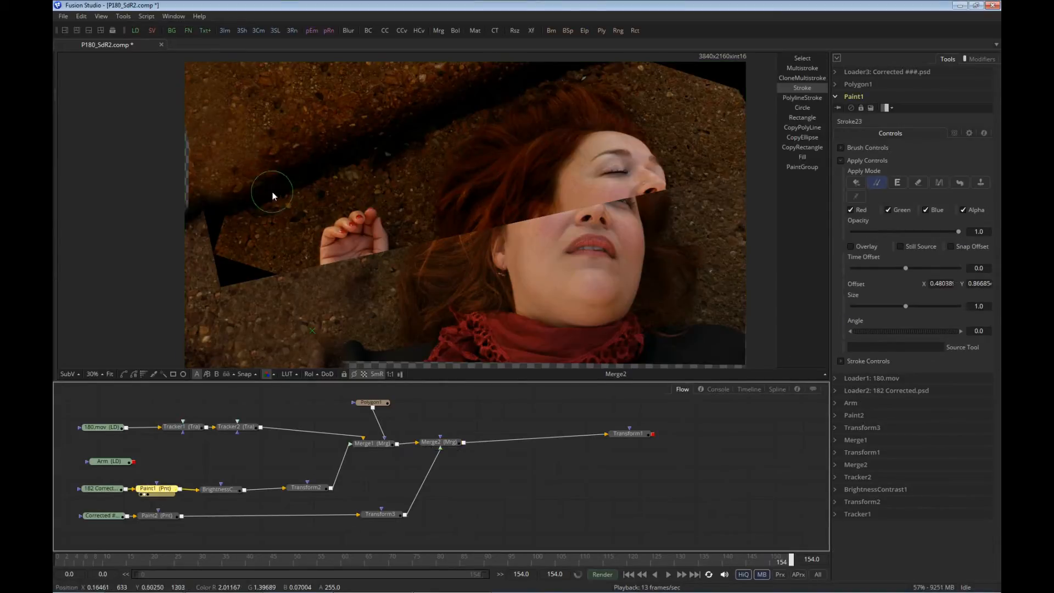
key("1")
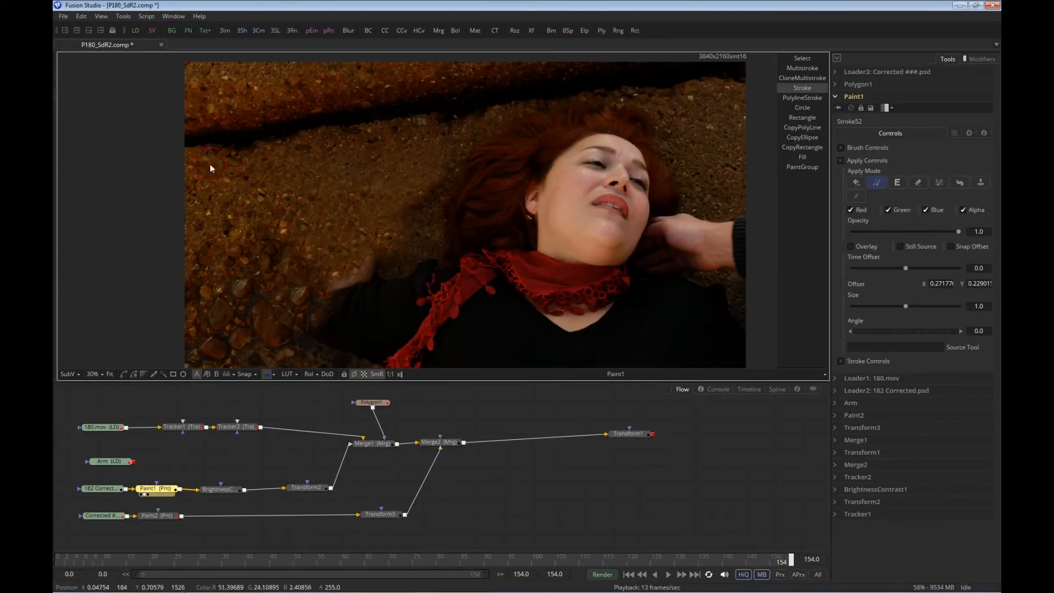
left_click(440, 442)
key("1")
left_click(157, 516)
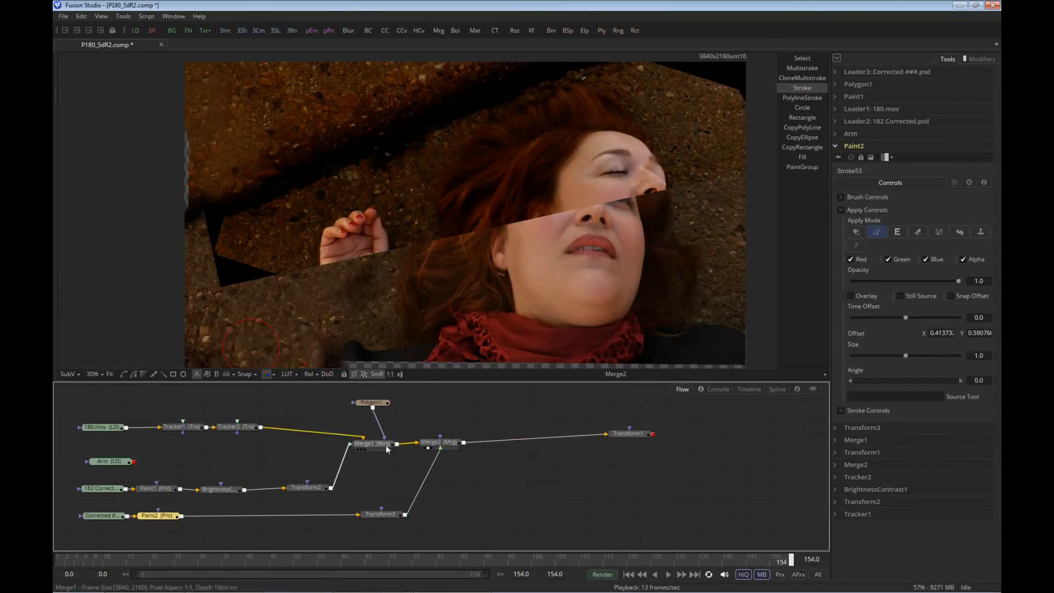
- Compare Merge1's plate with the Merge2 composite, detaching Transform3 from Merge2 and reconnecting it as the foreground
left_click(358, 449)
left_click_drag(441, 447, 466, 290)
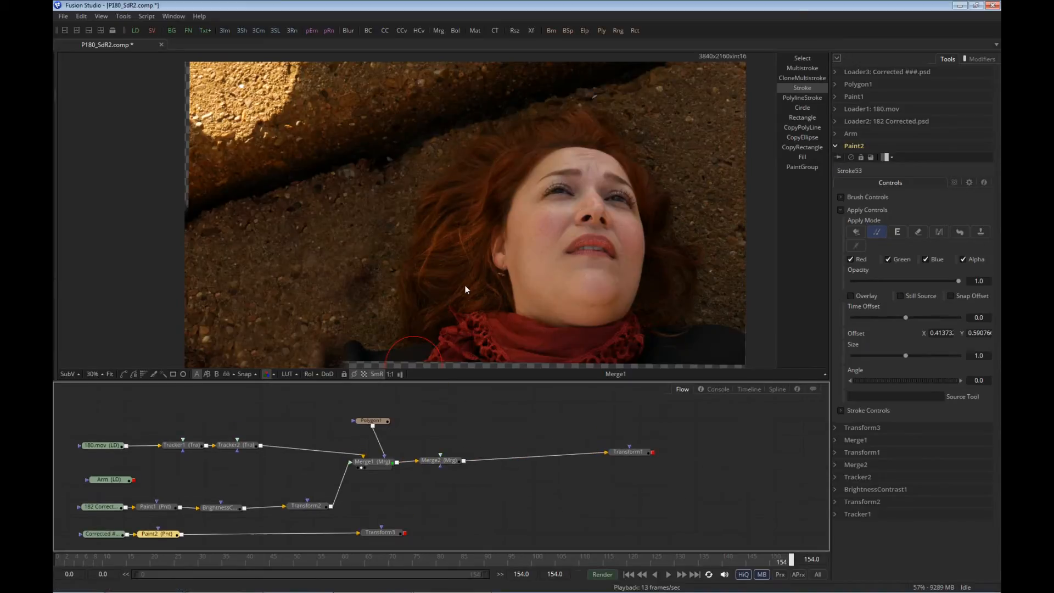
left_click_drag(405, 532, 440, 464)
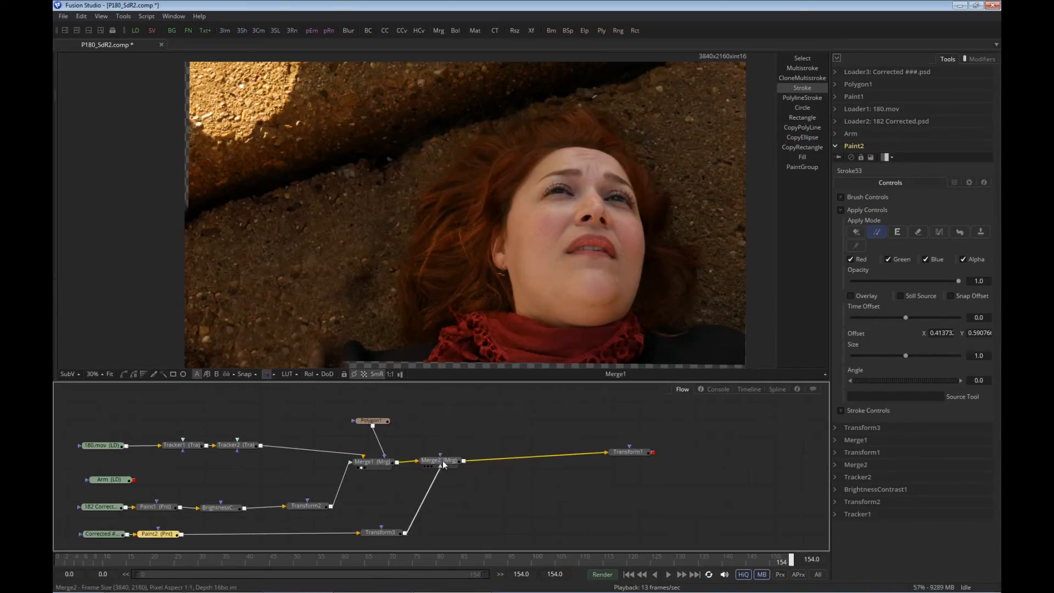
left_click(439, 463)
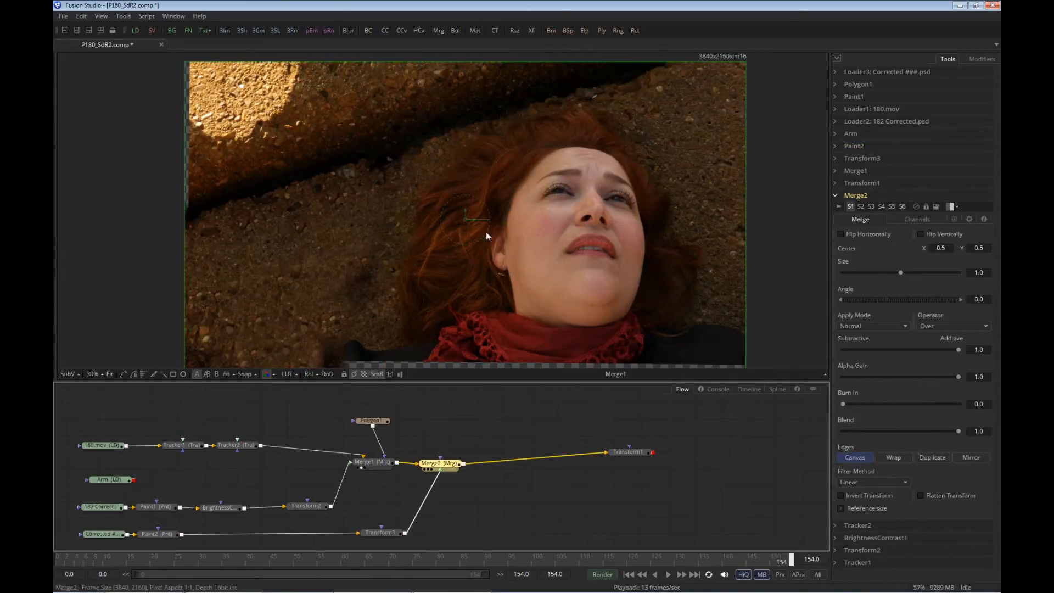
key("1")
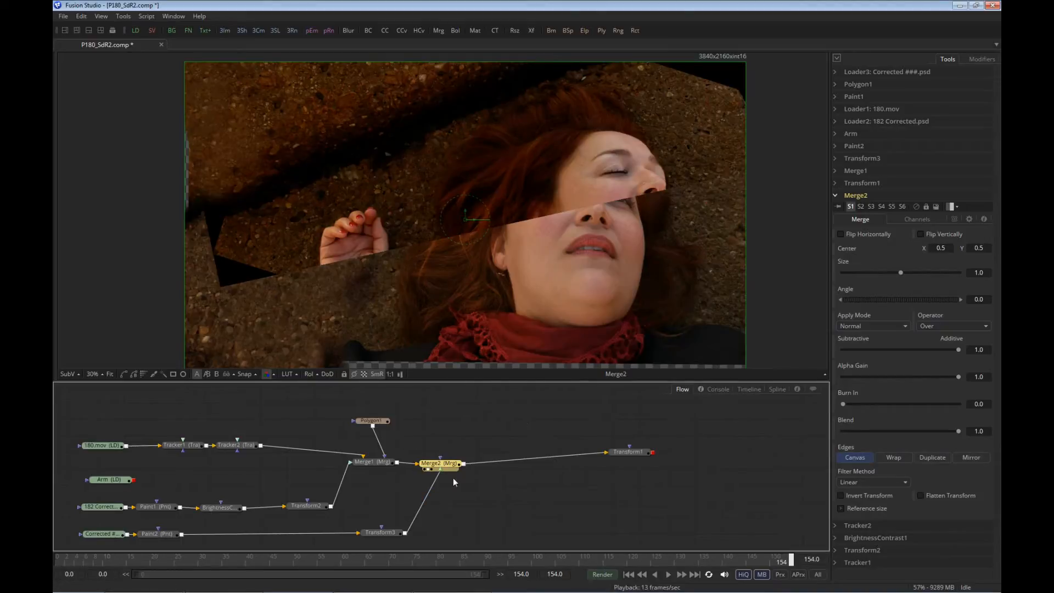
left_click_drag(440, 463, 439, 458)
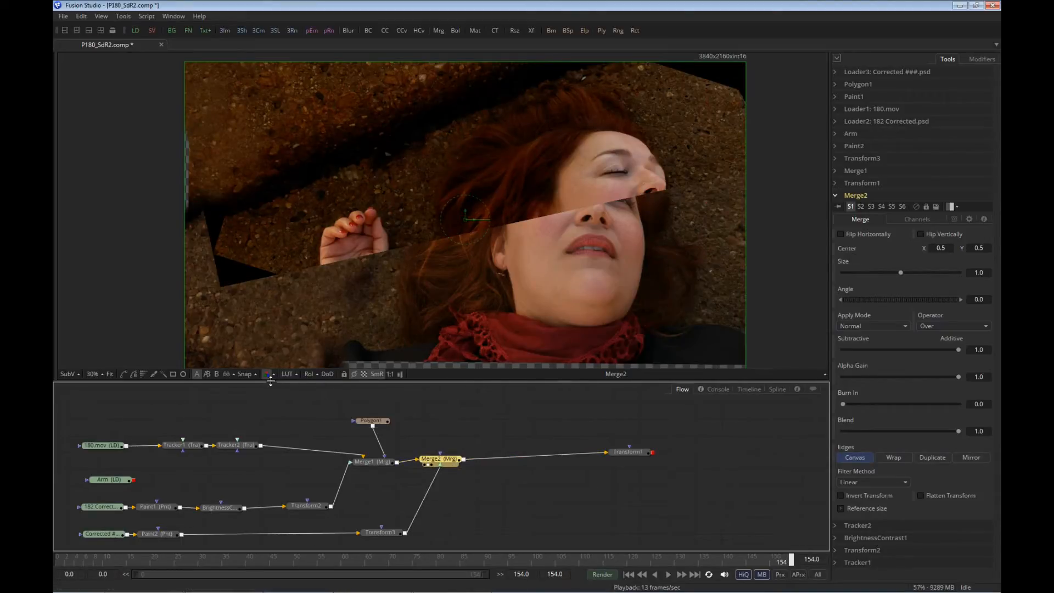
- At frame 0, shift Transform3's center to about X 0.482, Y 0.906 and check the alignment at frame 154
left_click(628, 574)
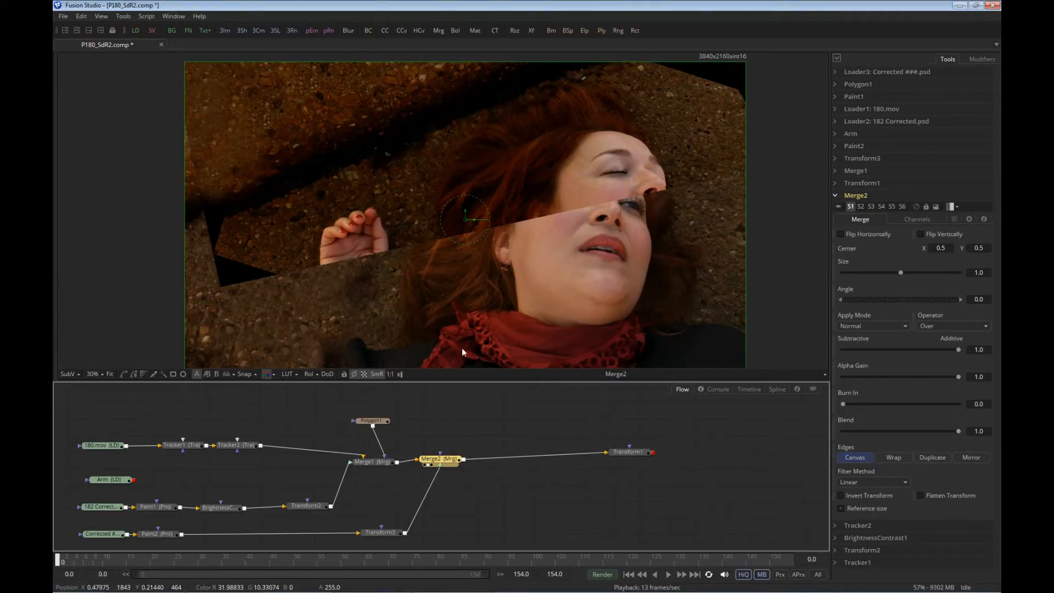
left_click(381, 532)
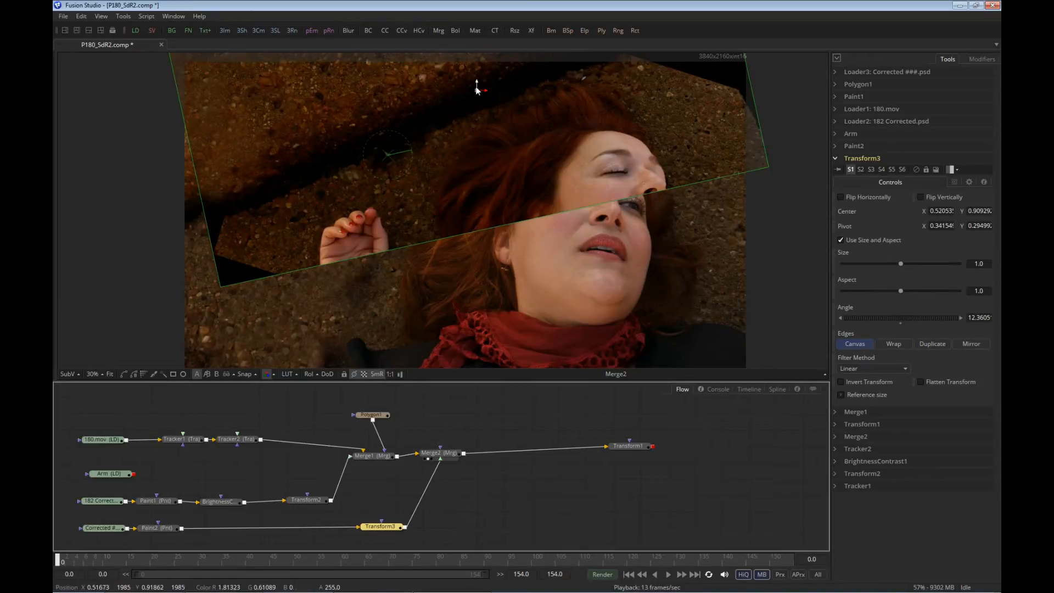
left_click_drag(476, 90, 455, 96)
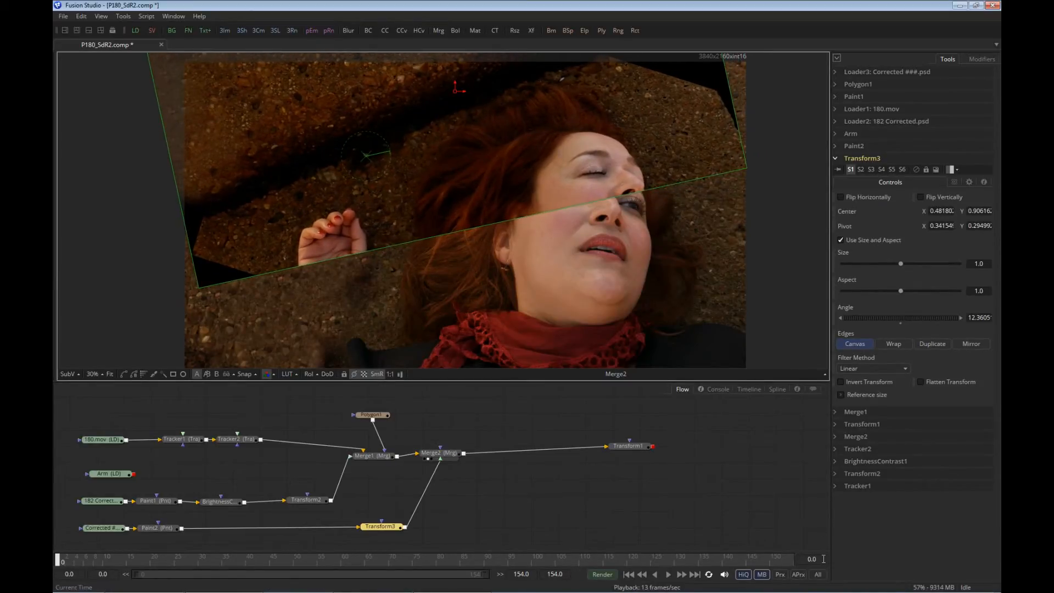
left_click(782, 559)
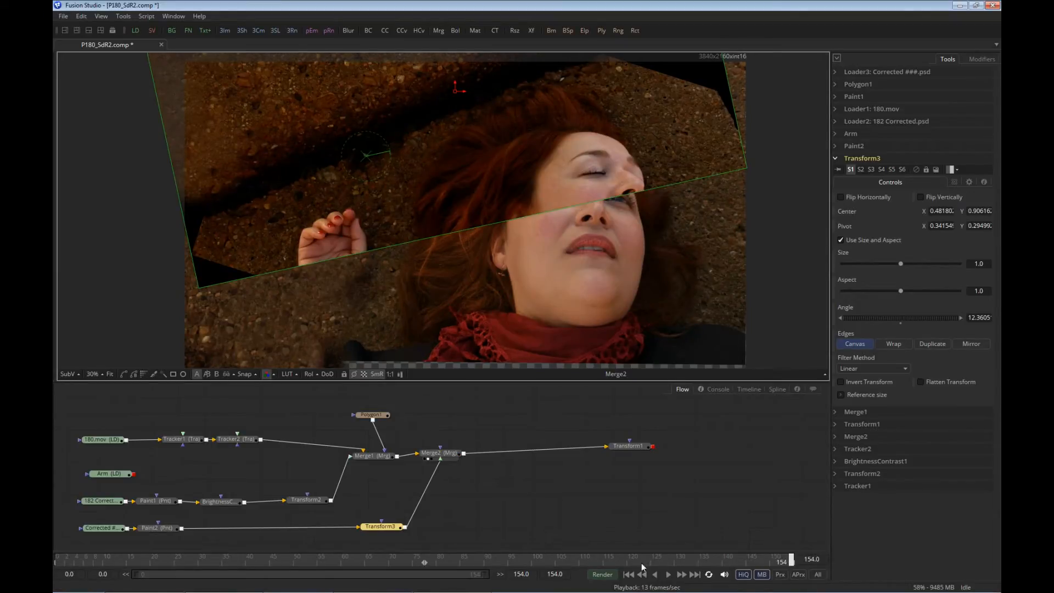
left_click(629, 574)
- Add a polygon mask to Merge2 and trace its lower edge along the dark crack beneath the sunlit slab
left_click_drag(448, 460, 455, 463)
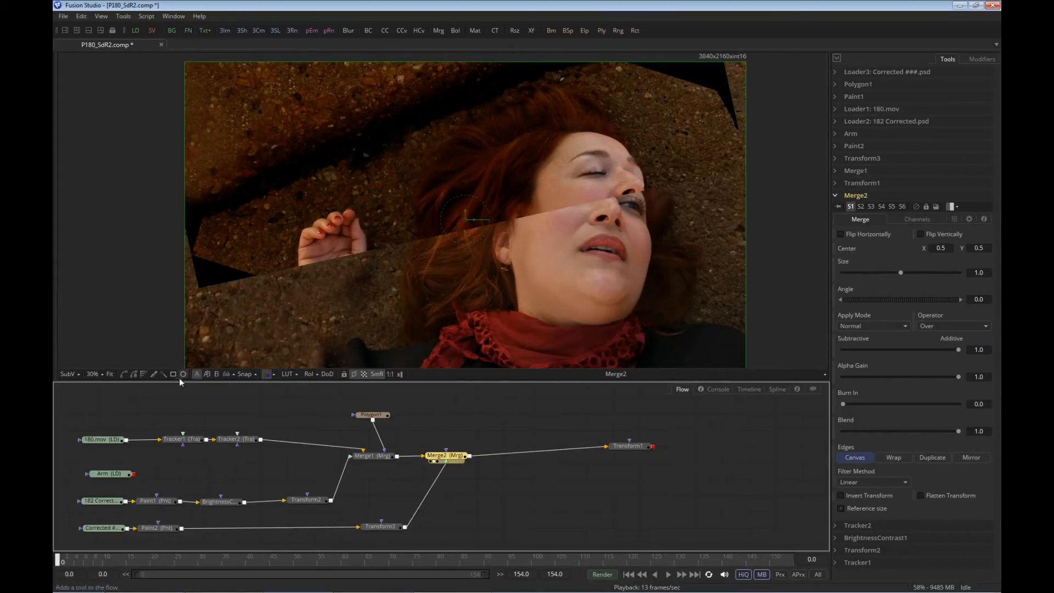
left_click(134, 376)
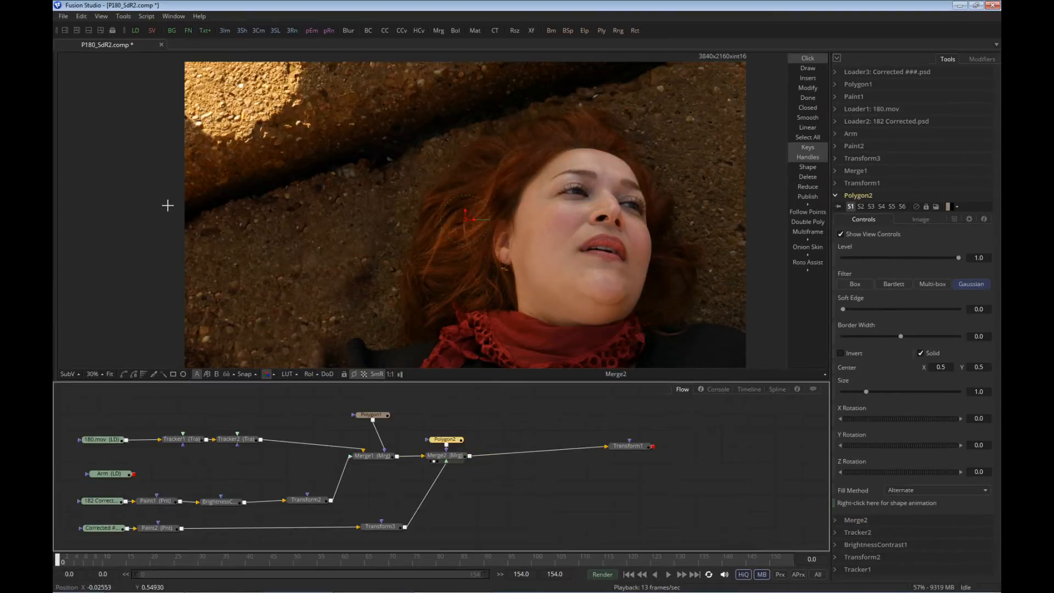
left_click(169, 208)
left_click(223, 197)
left_click(308, 166)
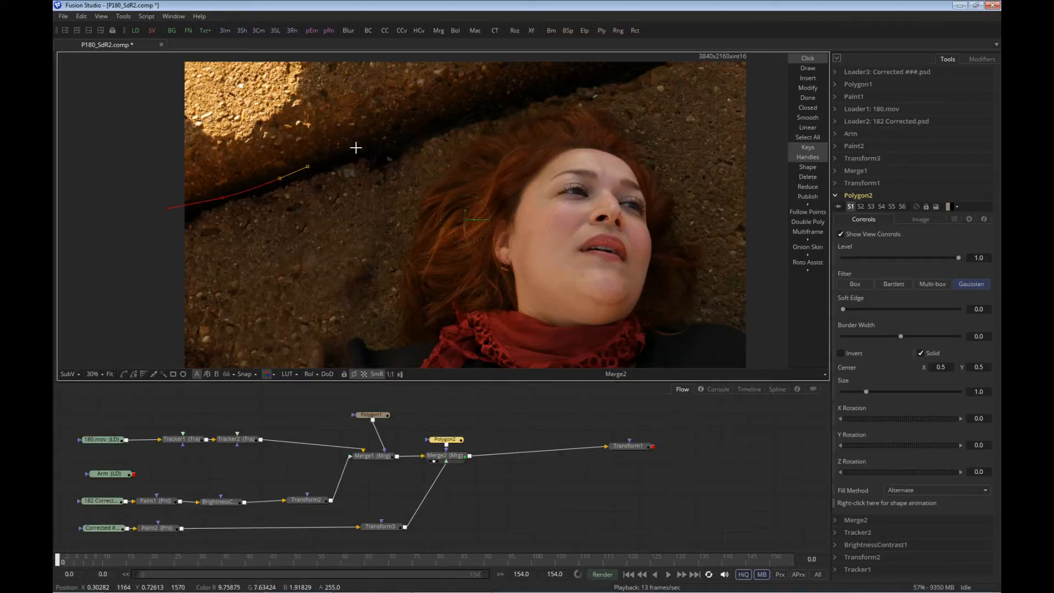
left_click(356, 147)
left_click(397, 130)
left_click(446, 118)
left_click(486, 102)
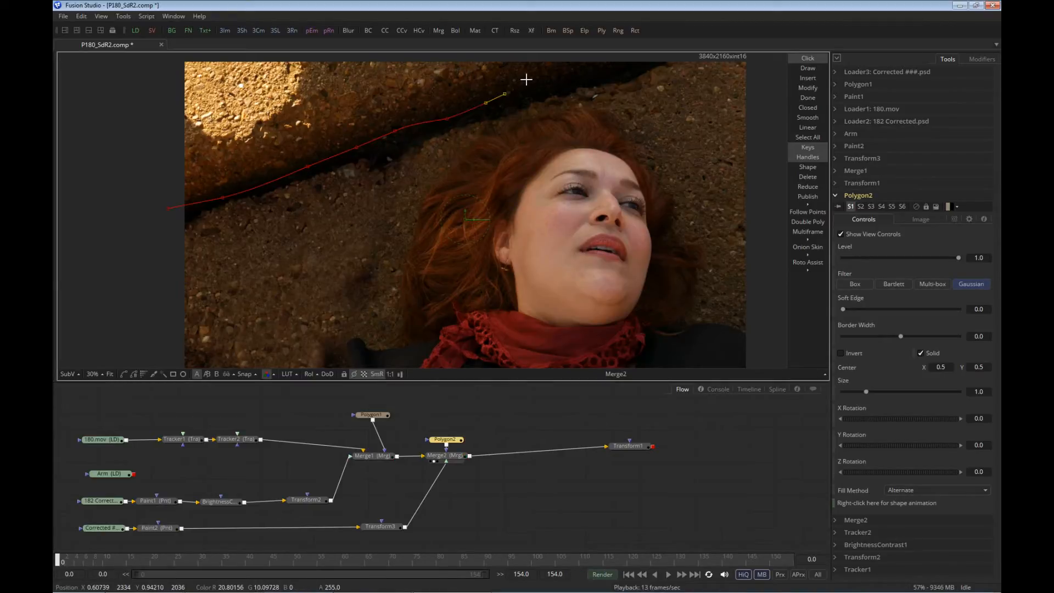
left_click(504, 93)
- Close the mask around the sunlit slab beyond the frame edges and pull in its points at the crack's right end
scroll(476, 91, "up", 3)
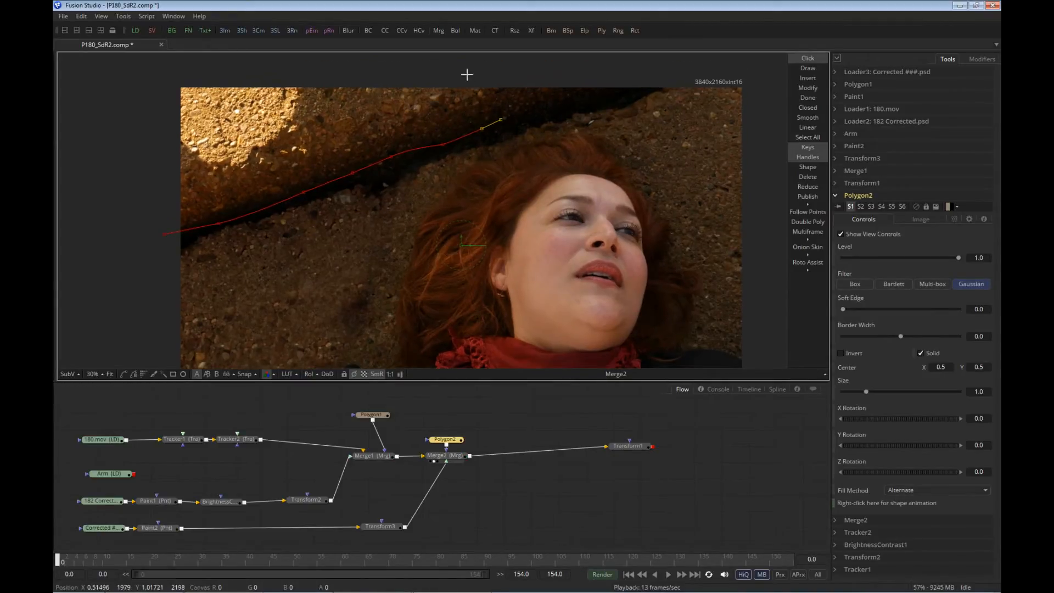
left_click(468, 73)
left_click(230, 58)
left_click(155, 74)
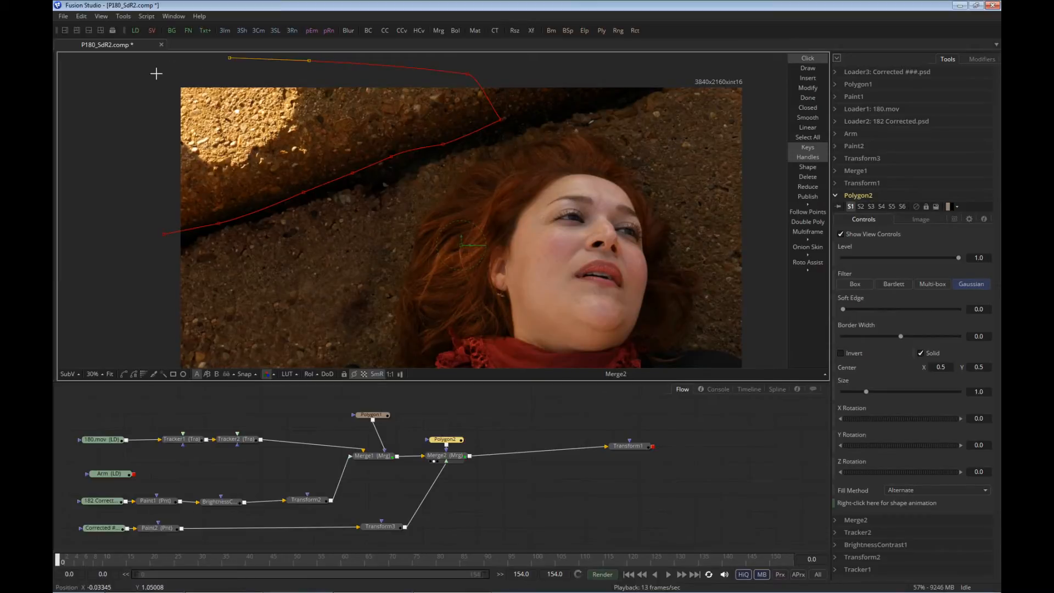
left_click(164, 235)
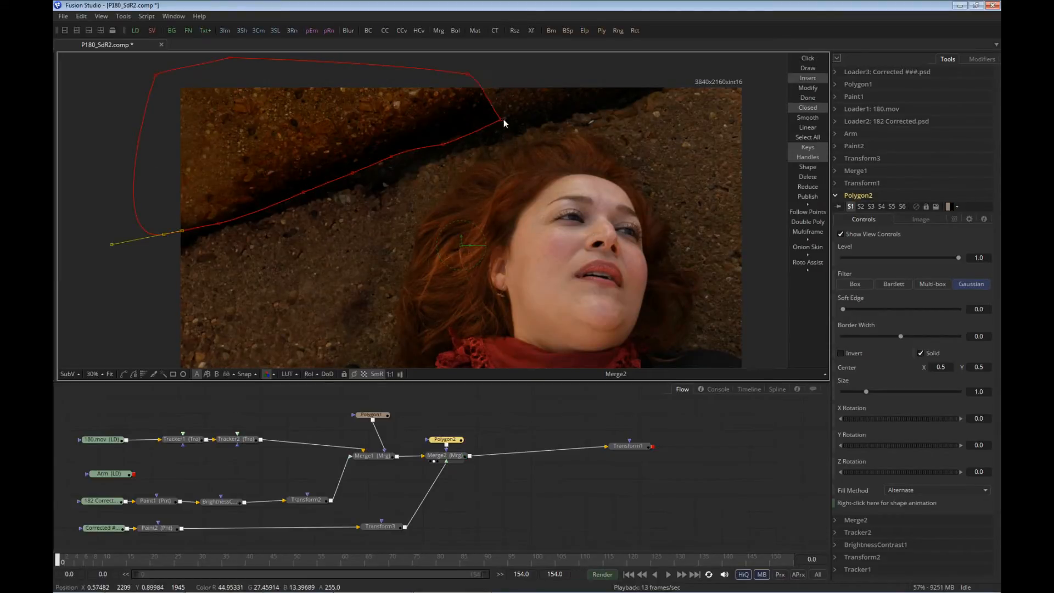
left_click_drag(498, 124, 465, 105)
mouse_move(447, 146)
left_mouse_down()
mouse_move(357, 117)
mouse_move(426, 143)
left_mouse_up()
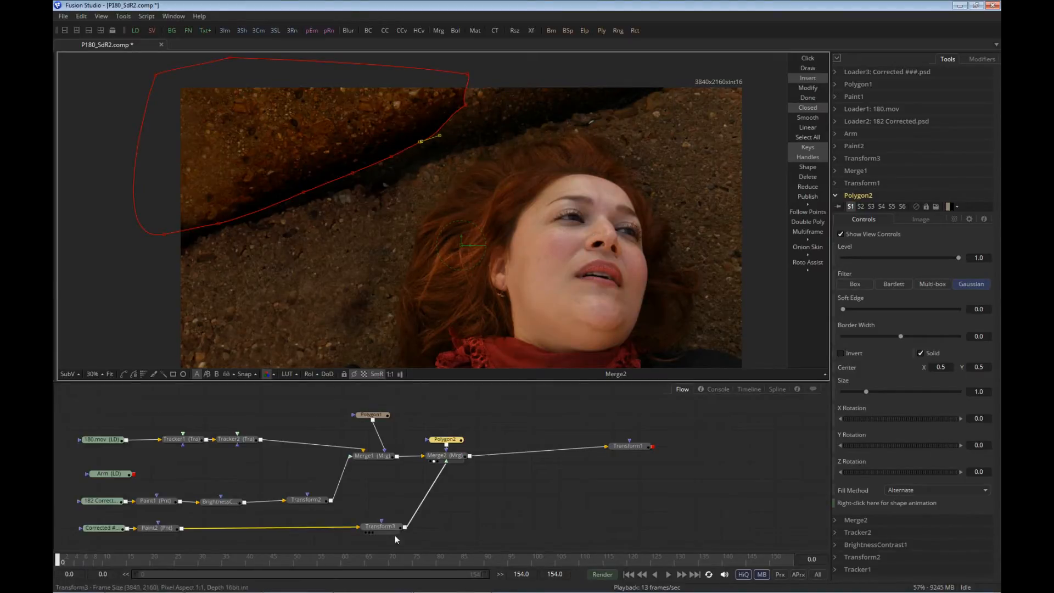
- Lower Transform3's center to about X 0.479, Y 0.848 so the patch's crack lines up with the background crack
left_click(393, 530)
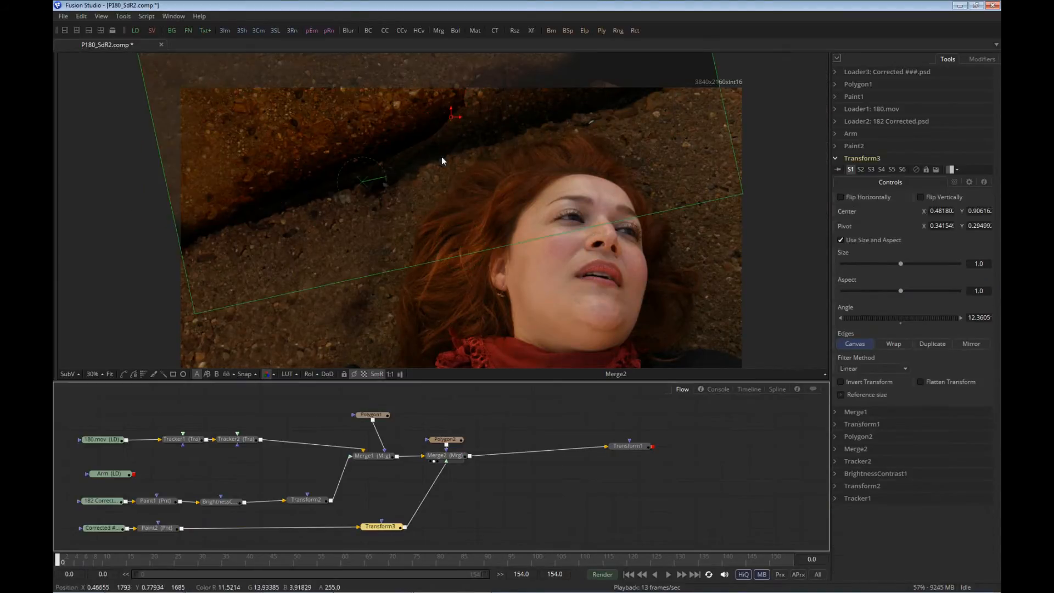
left_click(453, 120)
left_click_drag(453, 121, 450, 137)
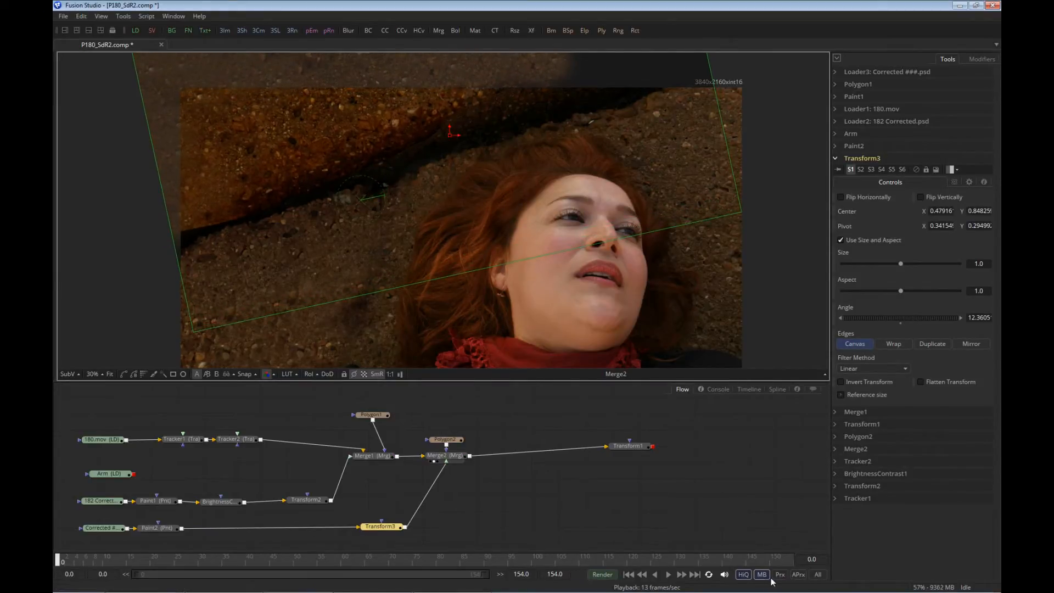
- Check the masked composite at frame 154 and again at frame 0, with Merge2 selected
left_click(774, 562)
left_click_drag(774, 561, 817, 551)
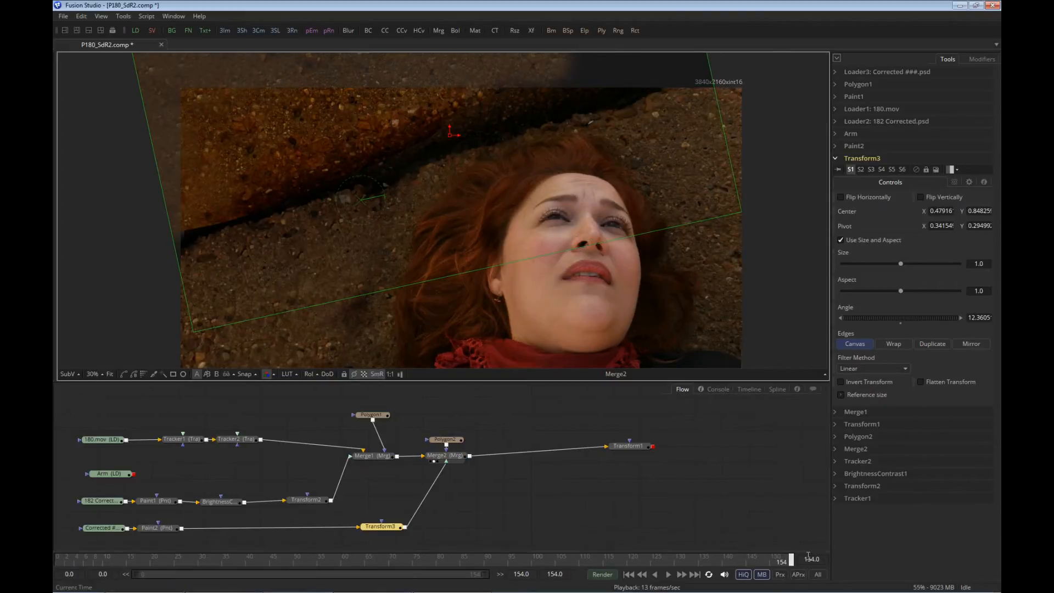
left_click(629, 575)
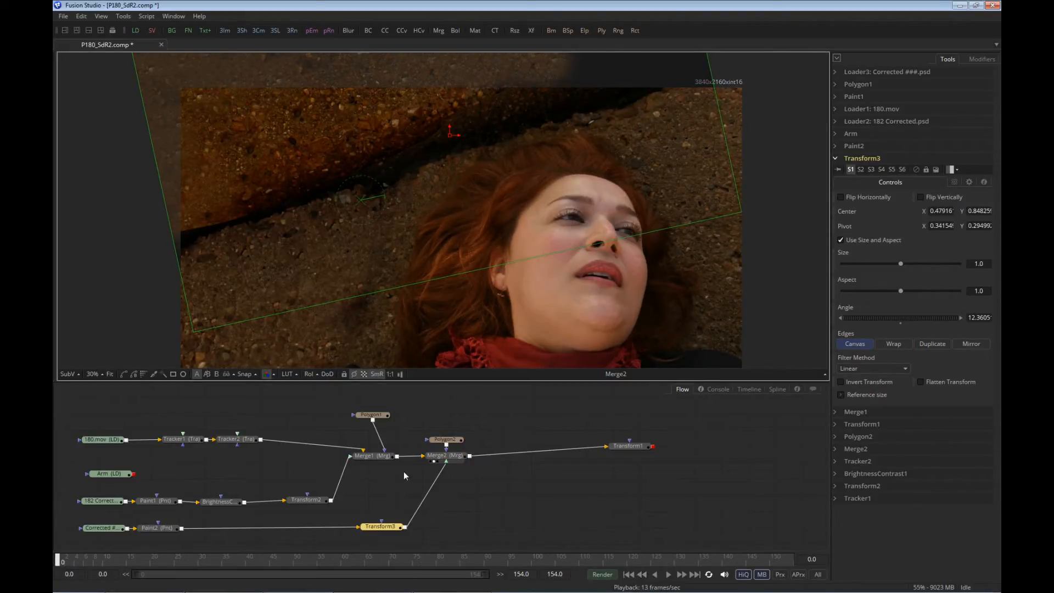
left_click(449, 456)
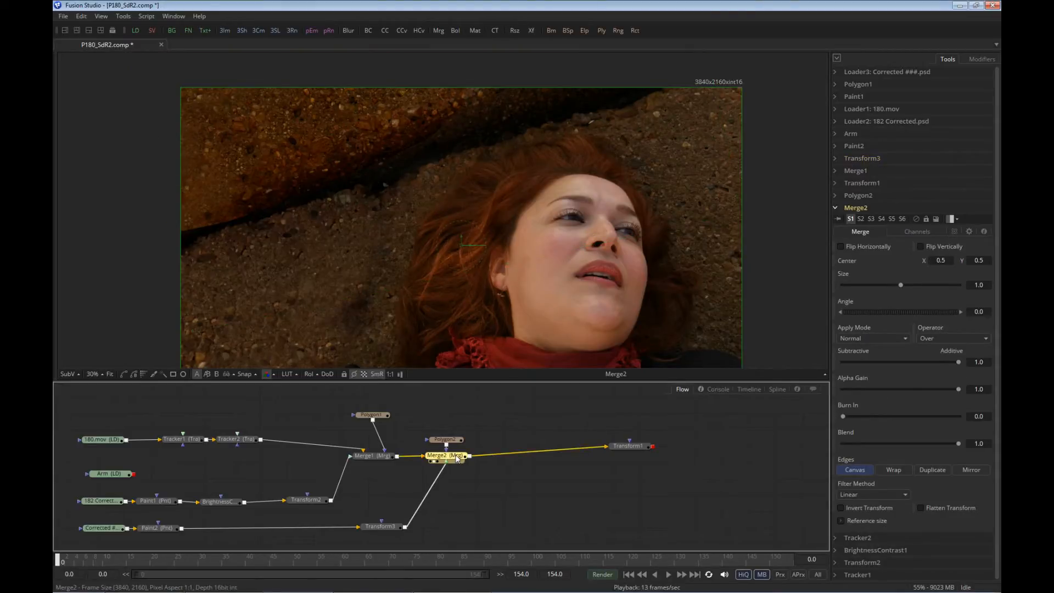
- Soften Polygon2's edge to about 0.046 and pull its upper corner point above the frame outward past the end of the slab
left_click_drag(463, 440, 472, 421)
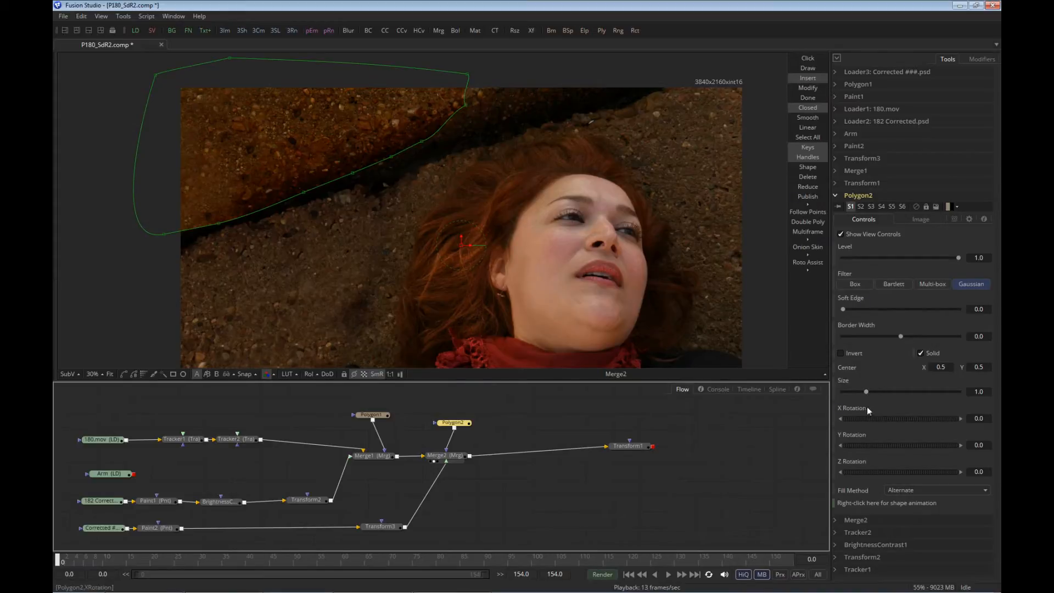
left_click_drag(844, 309, 870, 309)
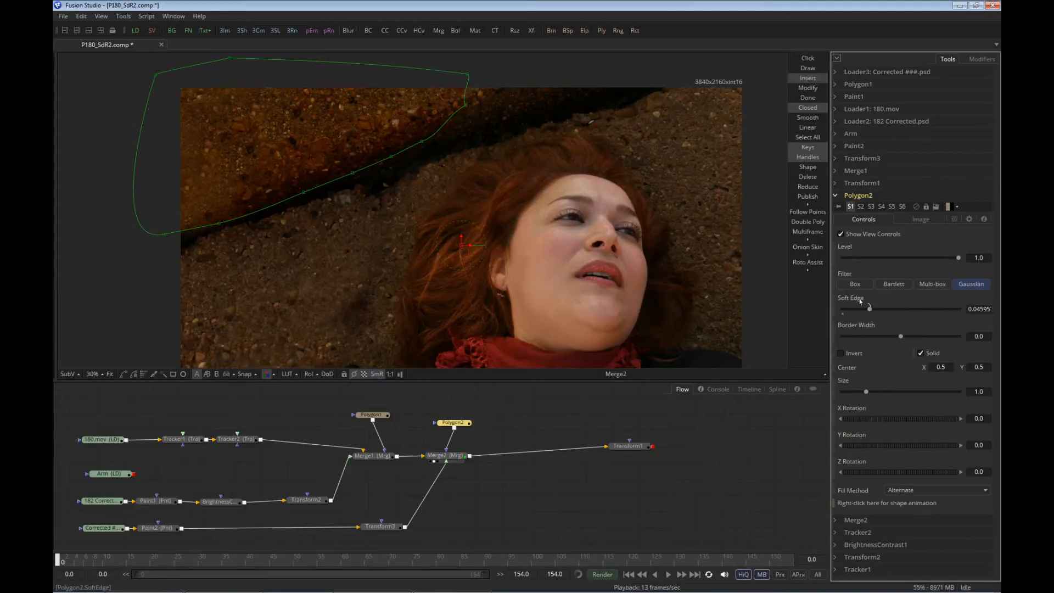
left_click_drag(467, 77, 471, 110)
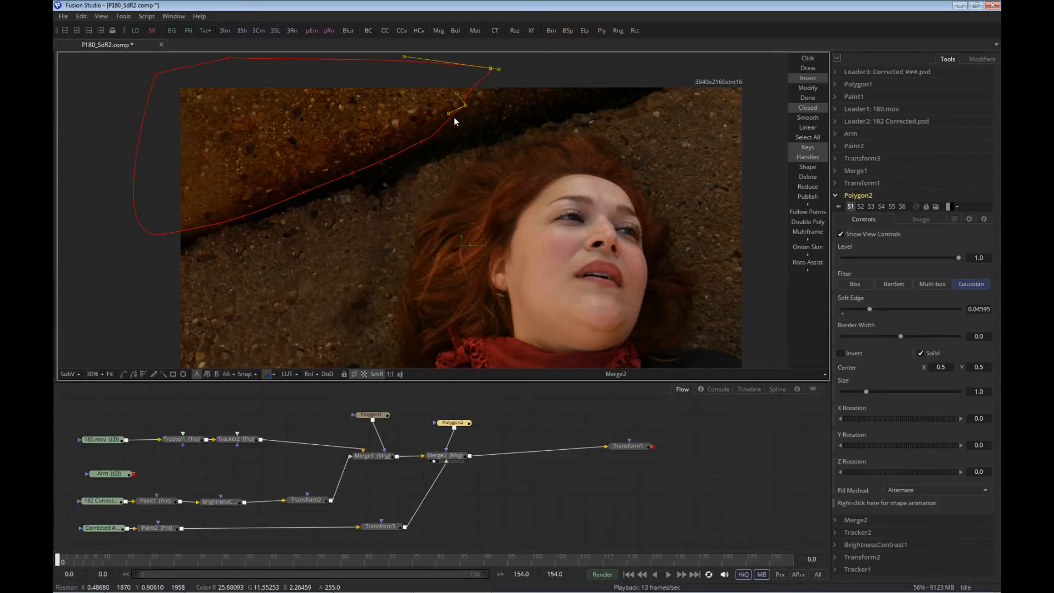
left_click(537, 424)
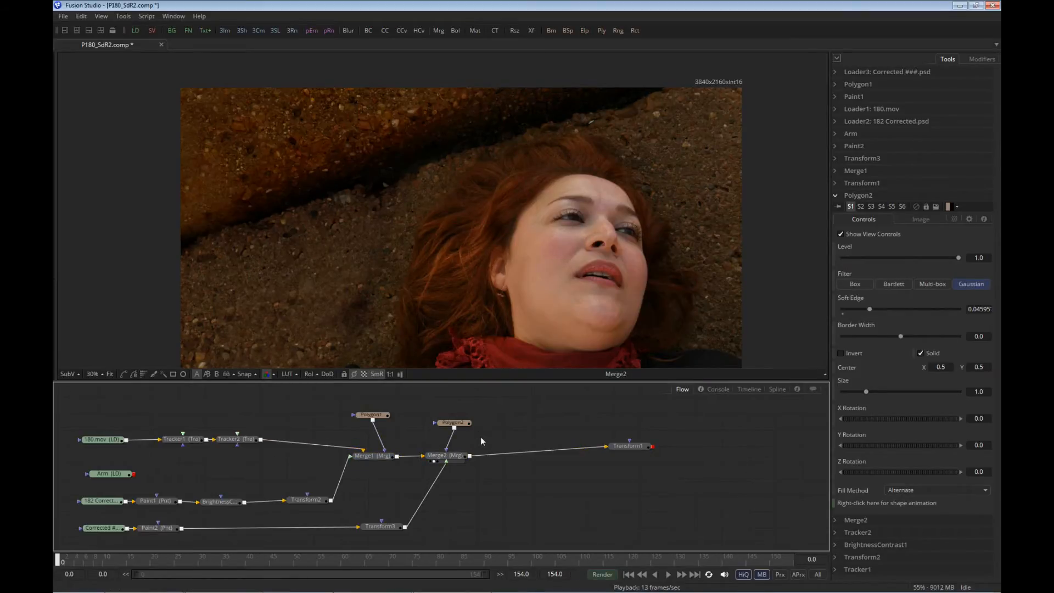
- Reshape Polygon2's lower edge along the dark crack beneath the slab and smooth its points
left_click(453, 423)
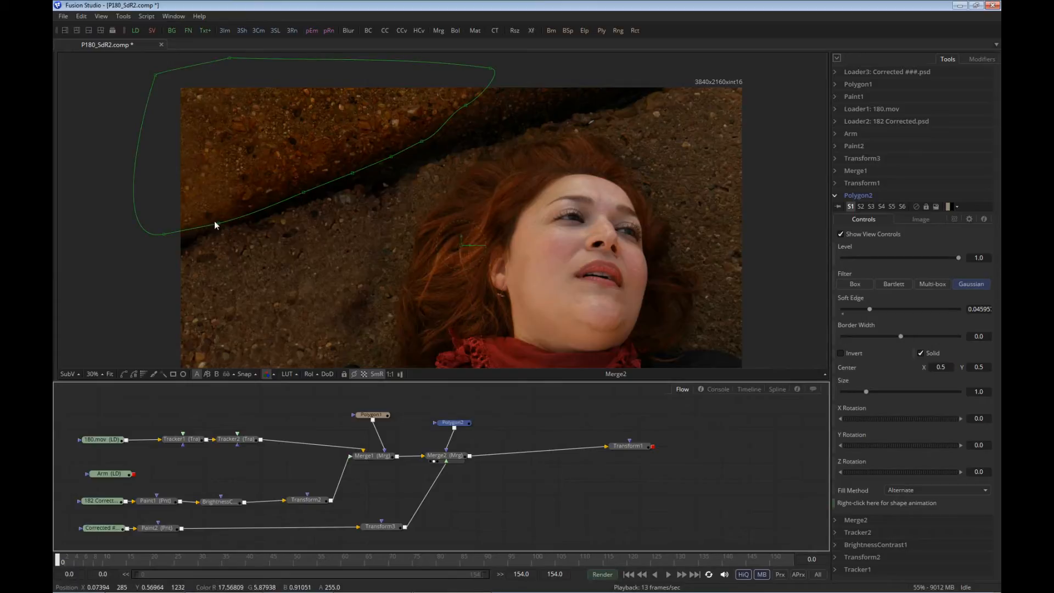
left_click(219, 225)
mouse_move(220, 225)
left_mouse_down()
mouse_move(214, 172)
mouse_move(229, 210)
left_mouse_up()
left_click_drag(305, 195, 391, 154)
left_click_drag(469, 126, 121, 244)
key("shift+s")
left_click(150, 264)
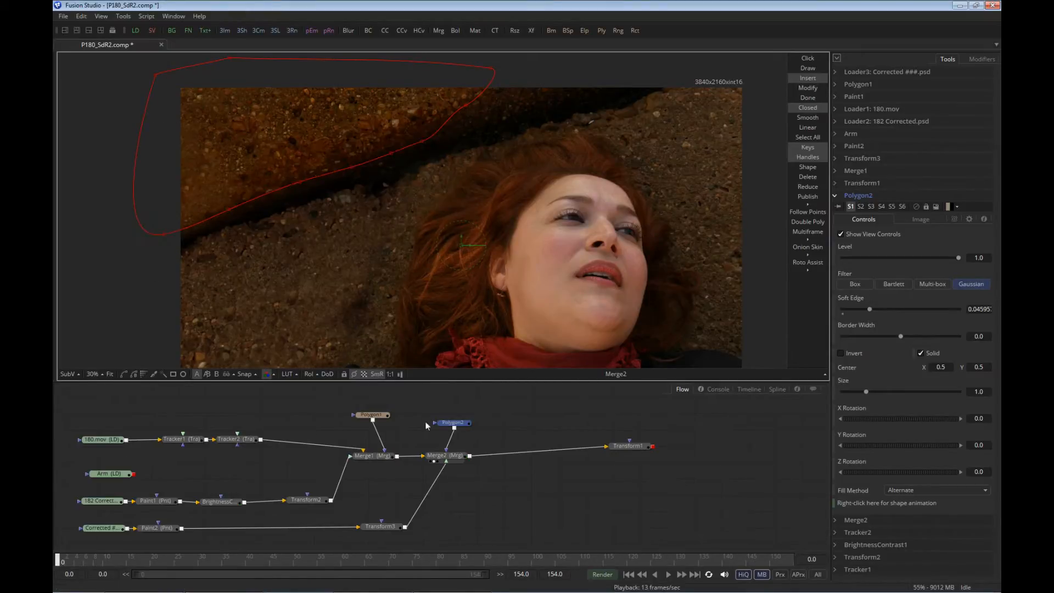
left_click(506, 419)
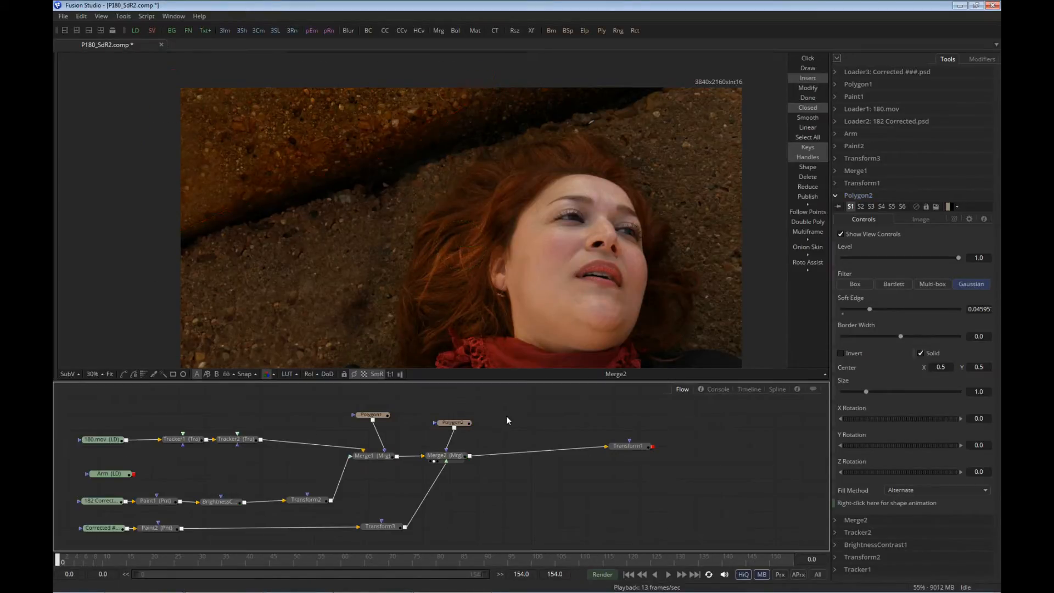
- Insert a copy of BrightnessContrast1, with its reduced saturation, between Paint2 and Transform3
left_click(221, 507)
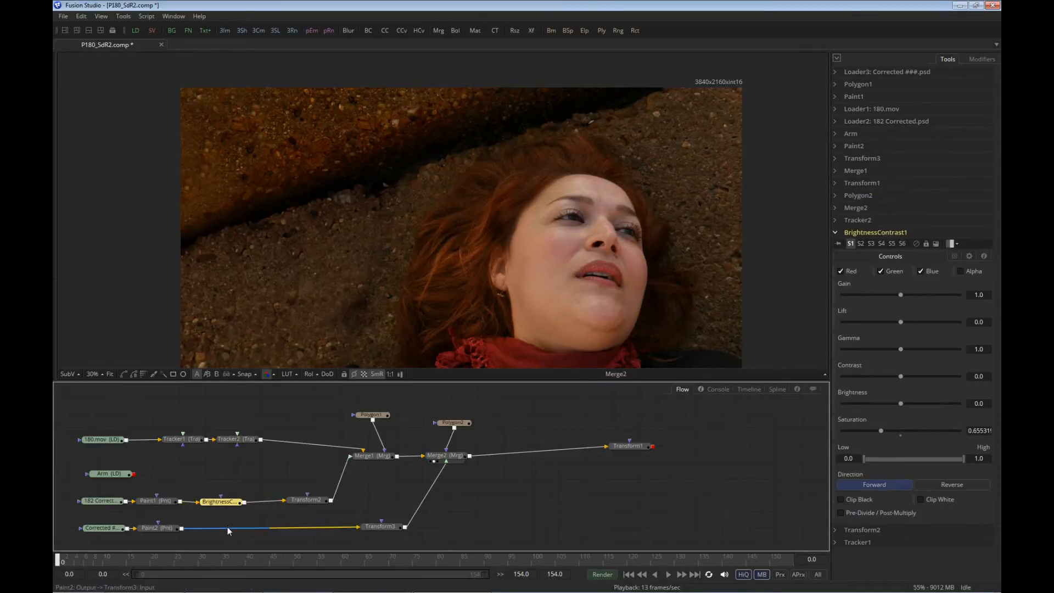
right_click(228, 526)
left_click(248, 496)
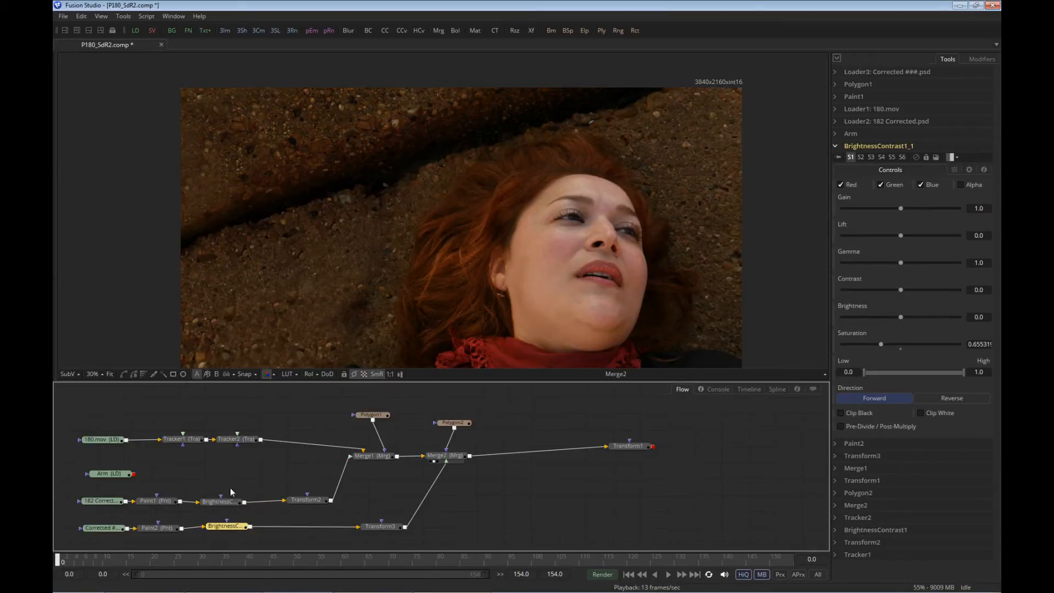
- Compare both BrightnessContrast outputs and the original 180.mov with Merge2, then check Merge2 at frames 154 and 0
left_click_drag(226, 505, 267, 329)
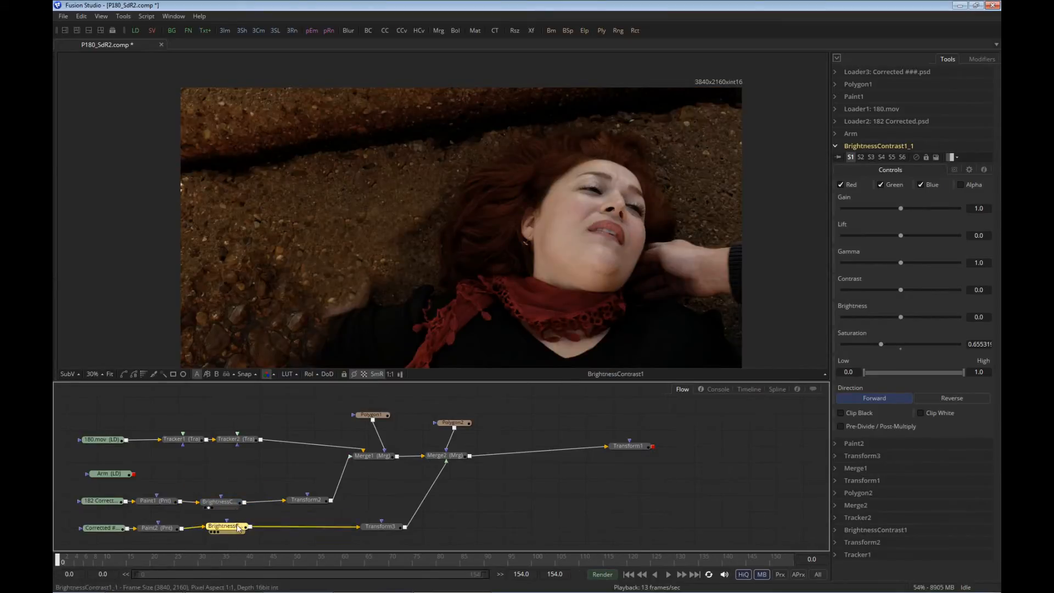
left_click_drag(238, 530, 322, 324)
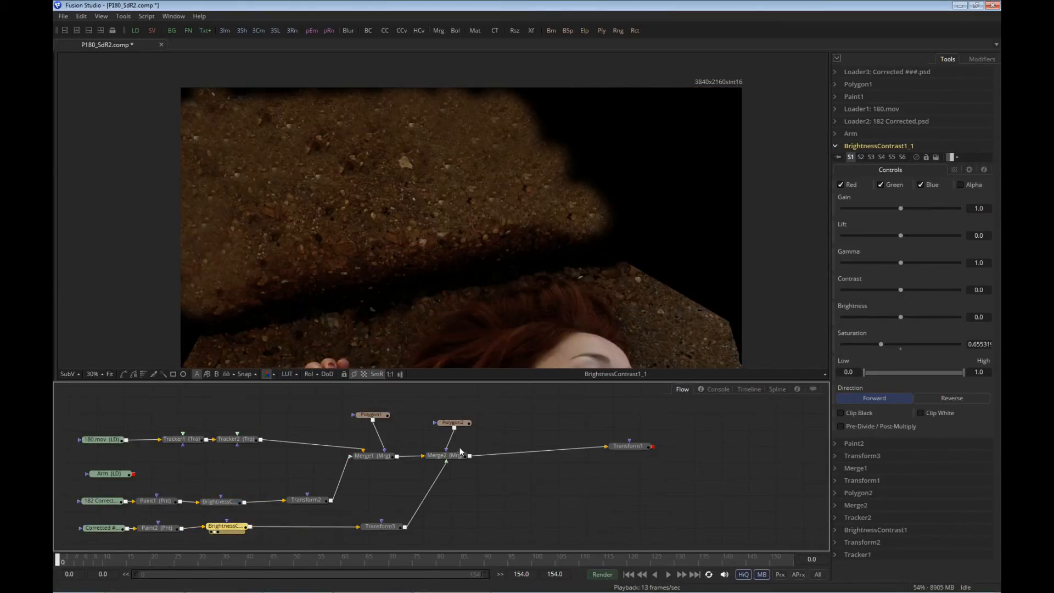
key("1")
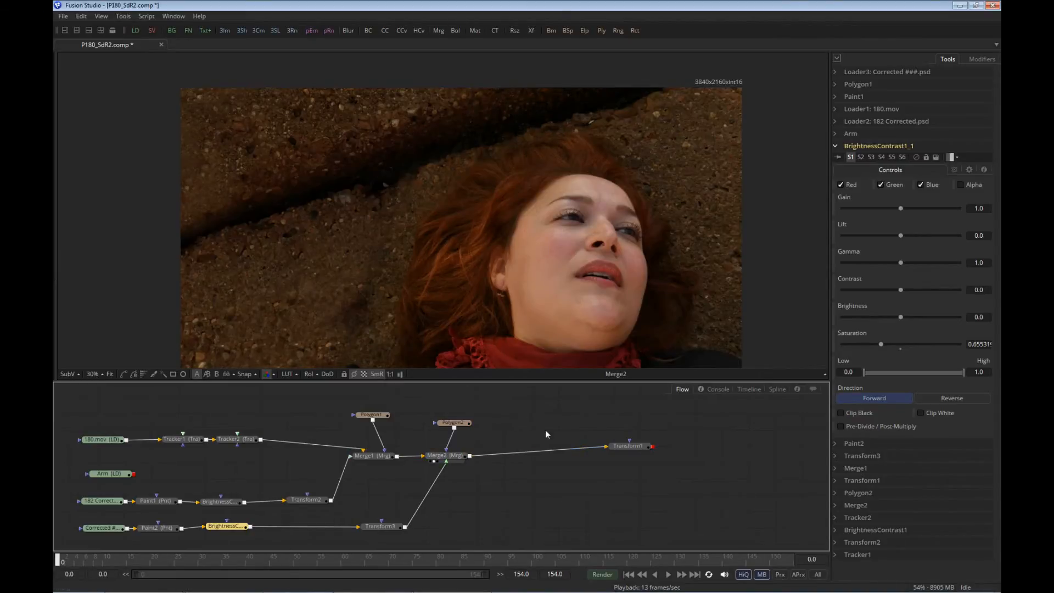
key("1")
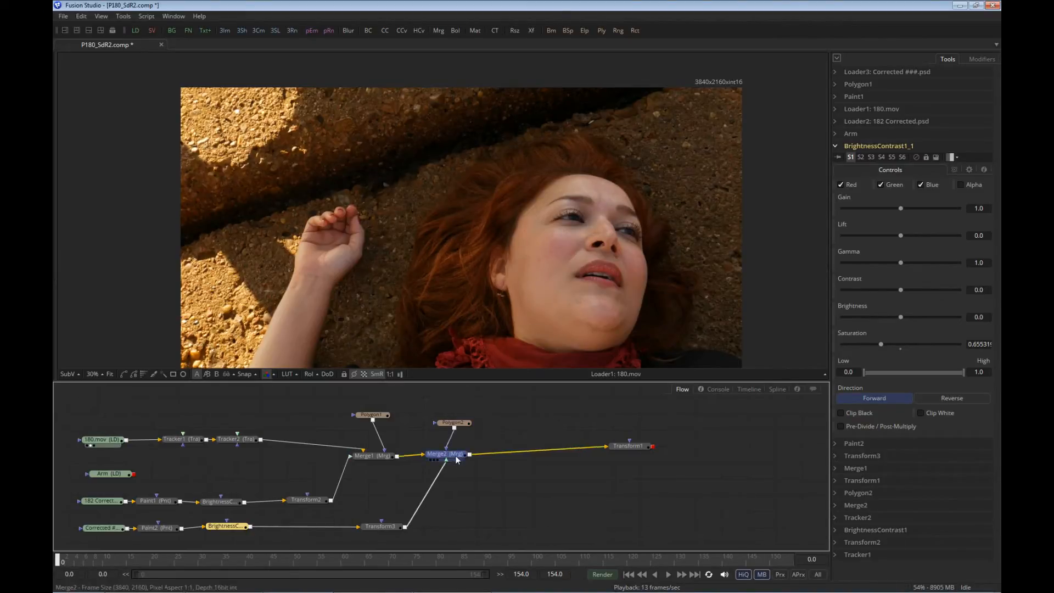
left_click(434, 461)
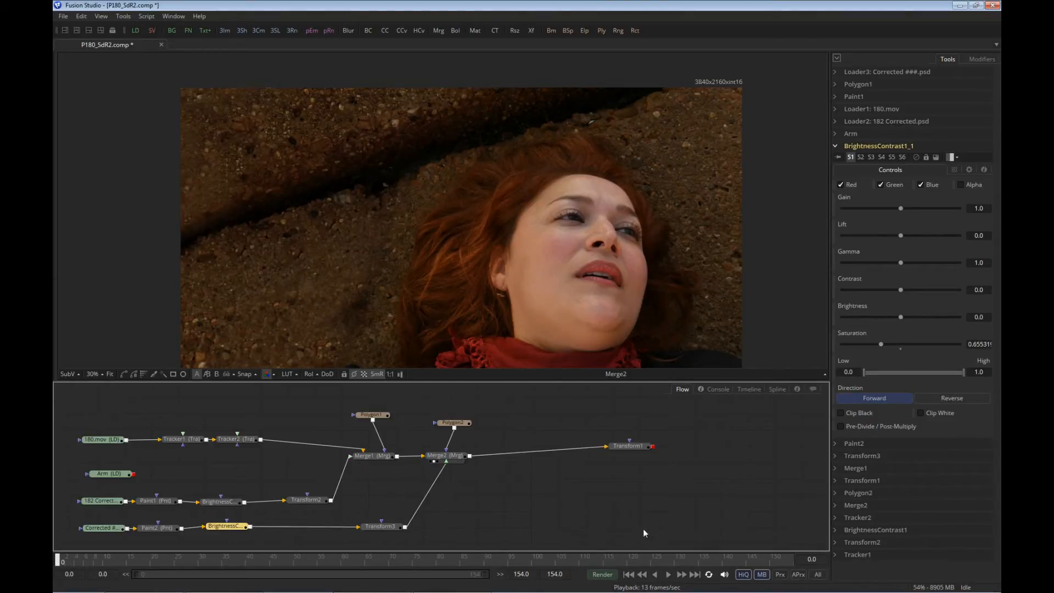
left_click(790, 559)
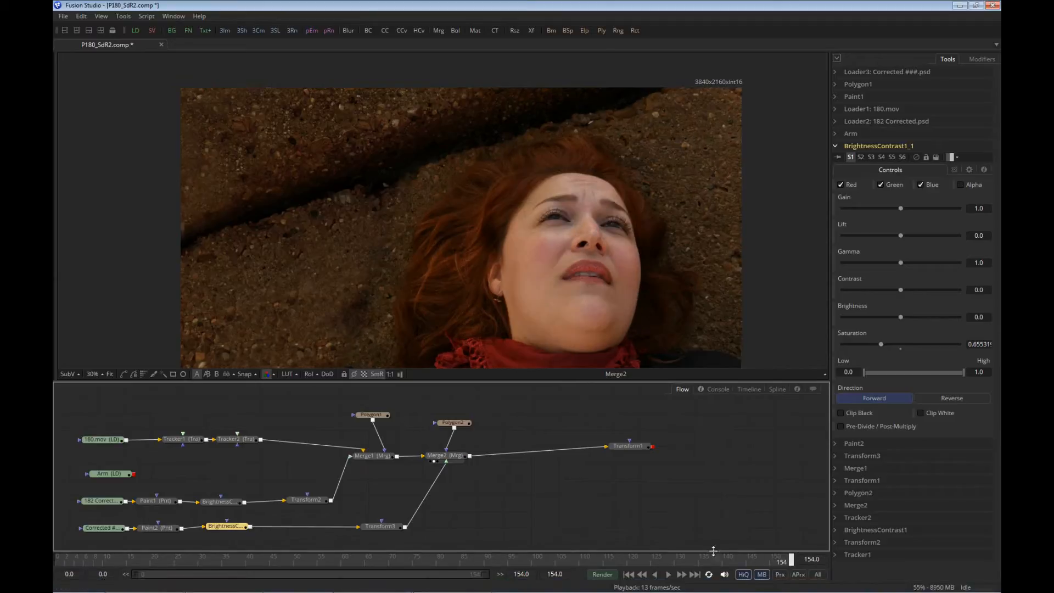
left_click(628, 575)
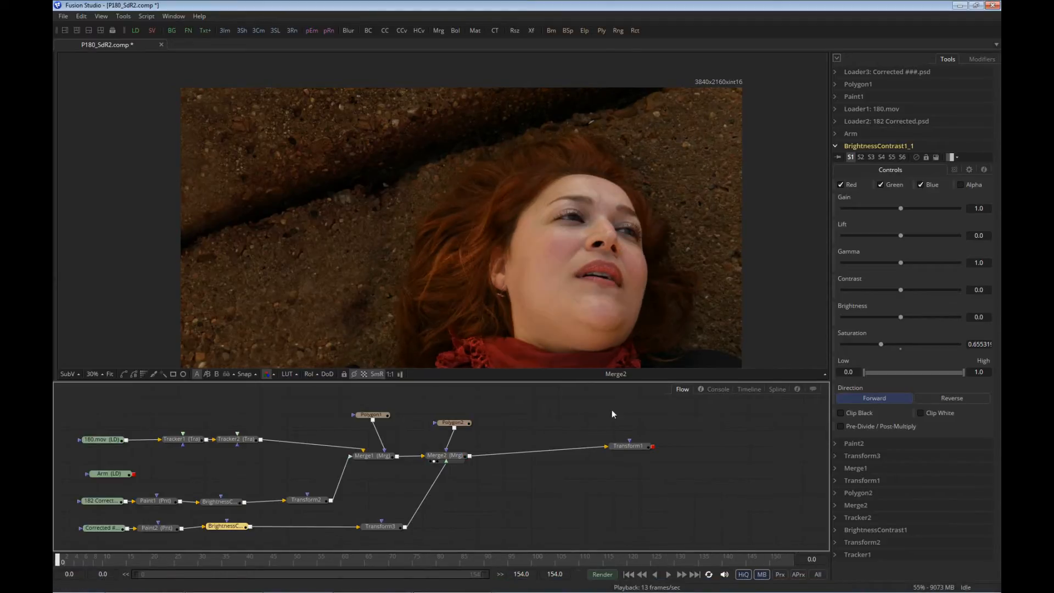
- Make room before Transform1, insert a new Transform node between Merge2 and Transform1, and view its output
left_click_drag(636, 447, 649, 450)
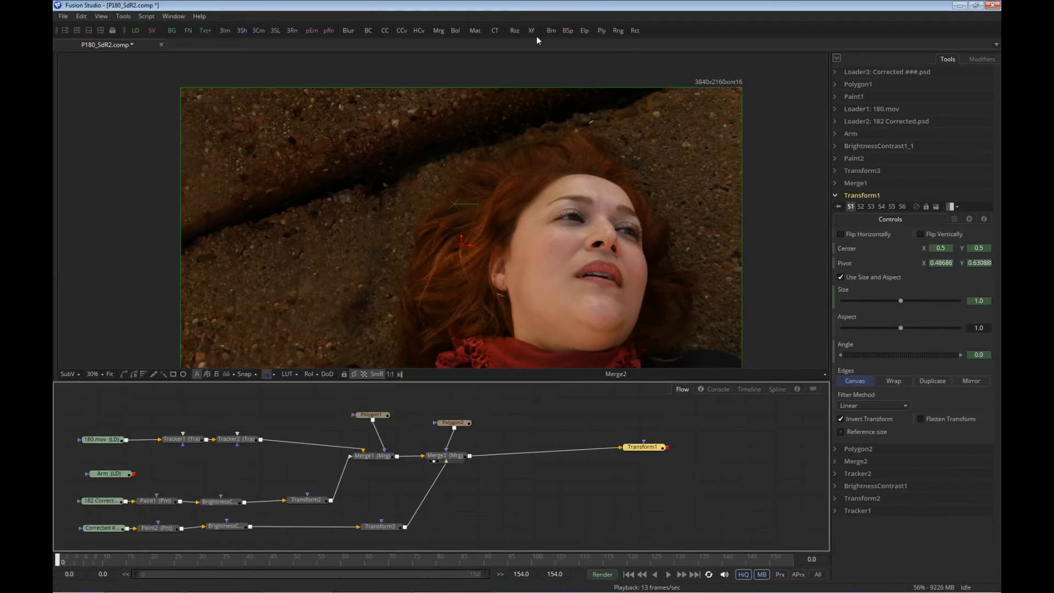
left_click_drag(535, 32, 560, 456)
key("1")
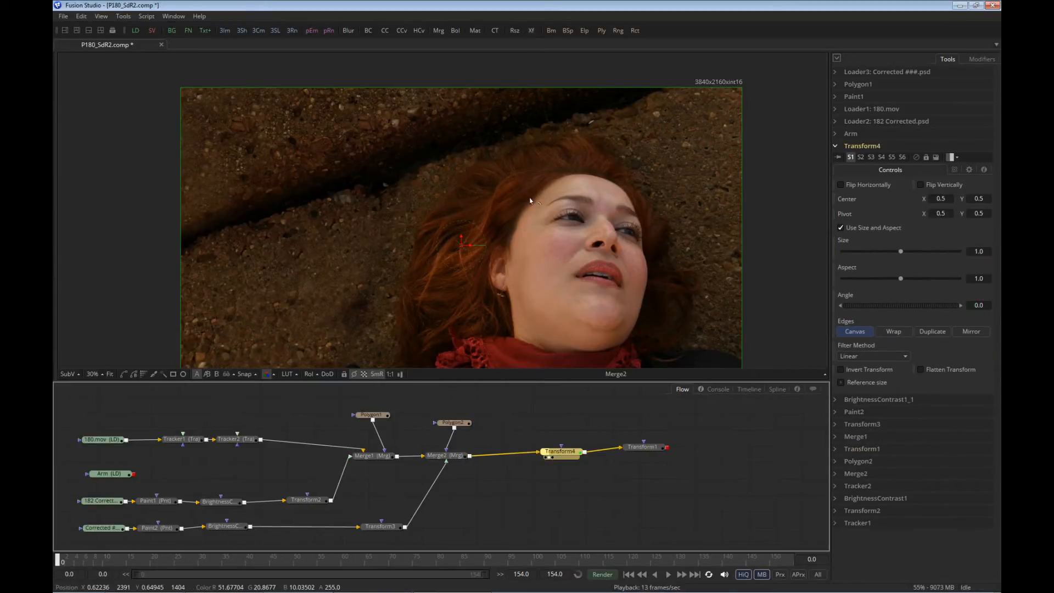
right_click(896, 199)
mouse_move(933, 257)
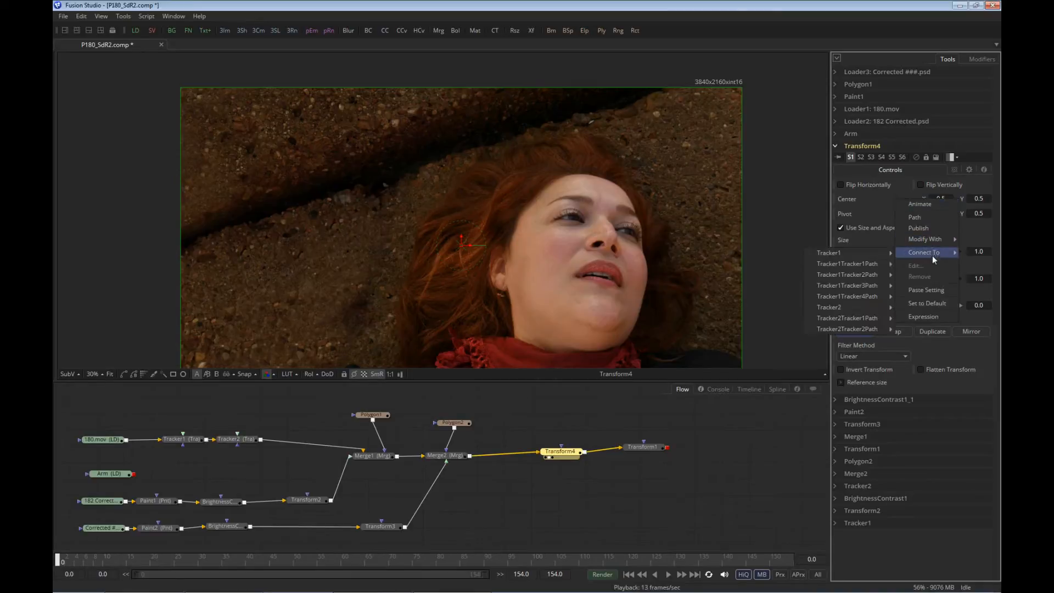
mouse_move(853, 309)
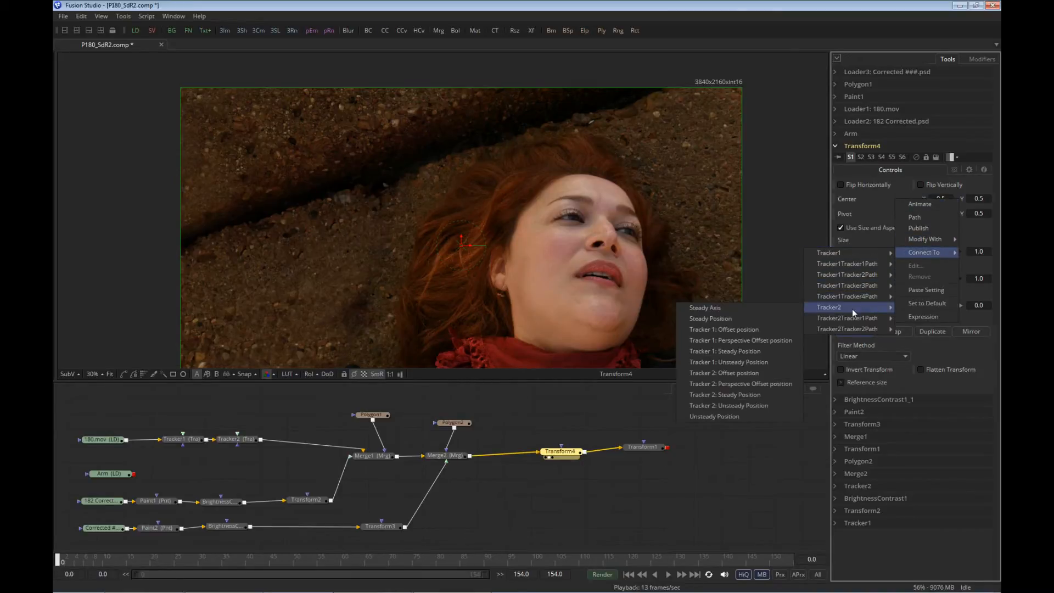
left_click(763, 311)
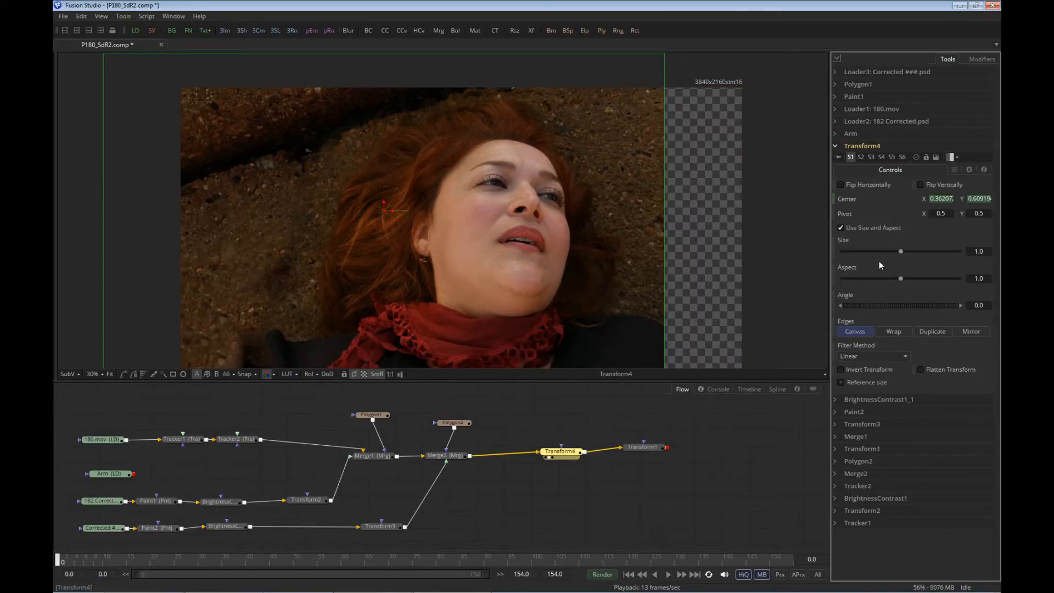
right_click(904, 198)
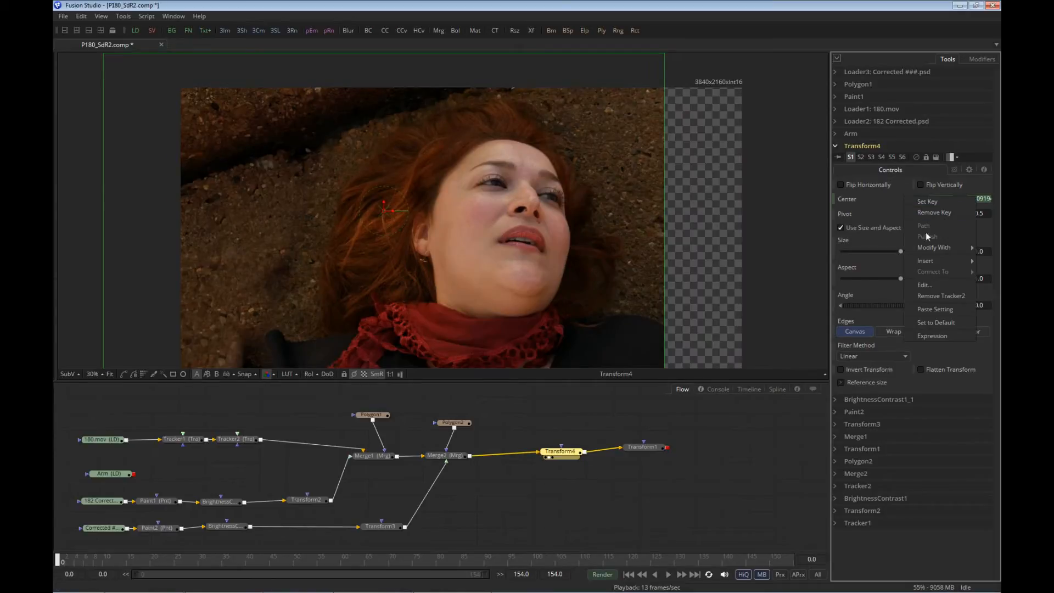
left_click(932, 294)
- Connect Transform4's center to Tracker2's Steady Position and its pivot to Tracker2's Steady Axis, and turn on Invert Transform
right_click(897, 201)
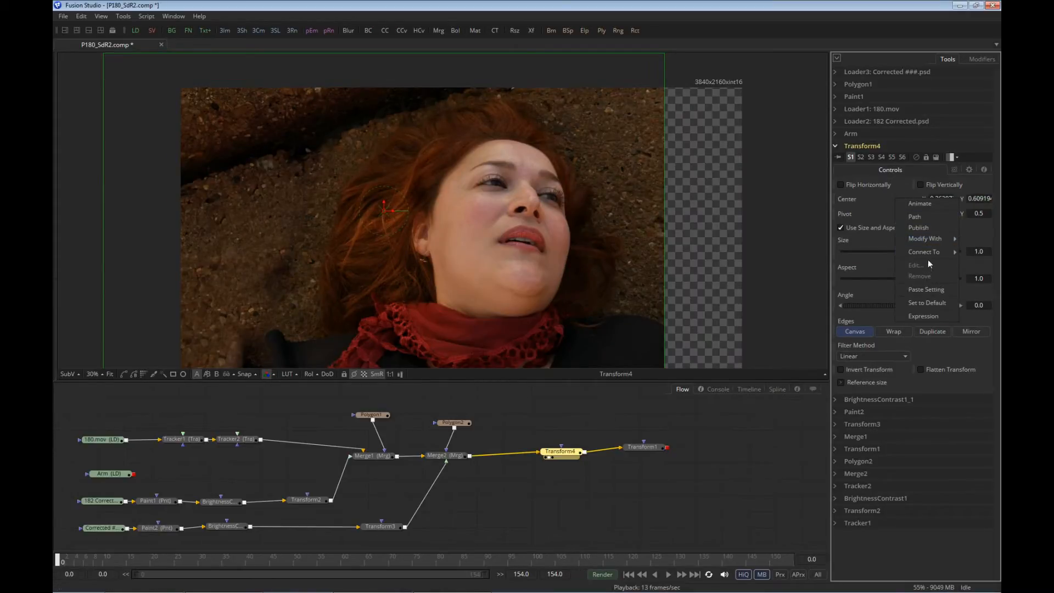
mouse_move(929, 251)
mouse_move(861, 280)
mouse_move(848, 306)
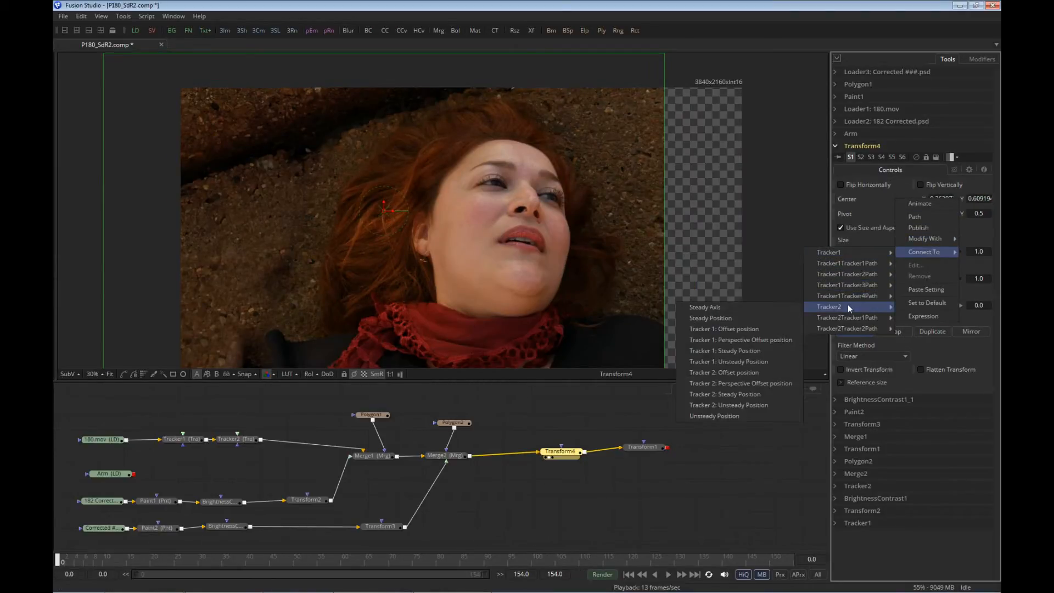
left_click(772, 306)
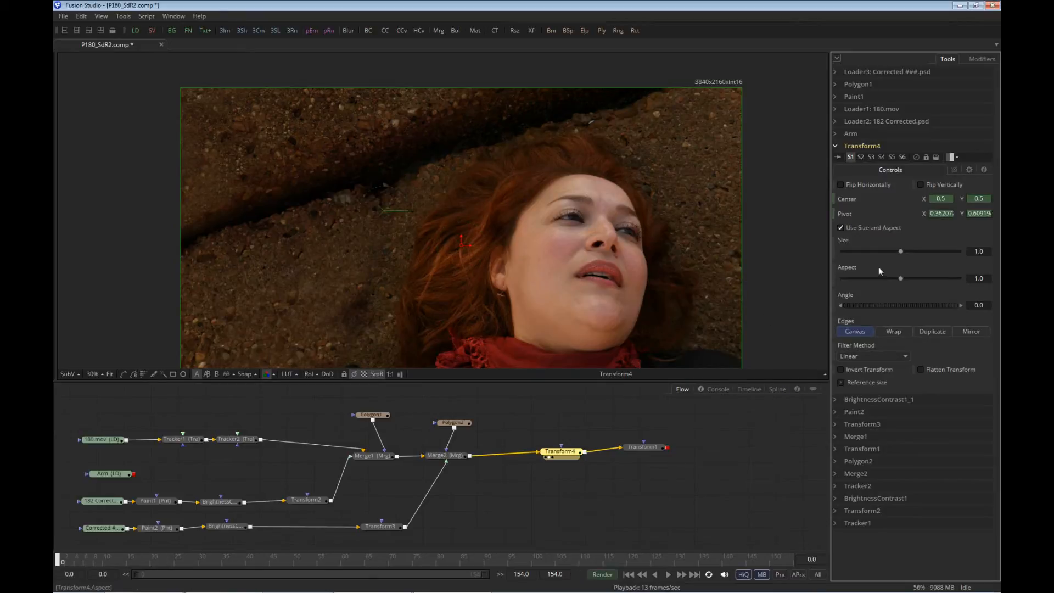
left_click(842, 370)
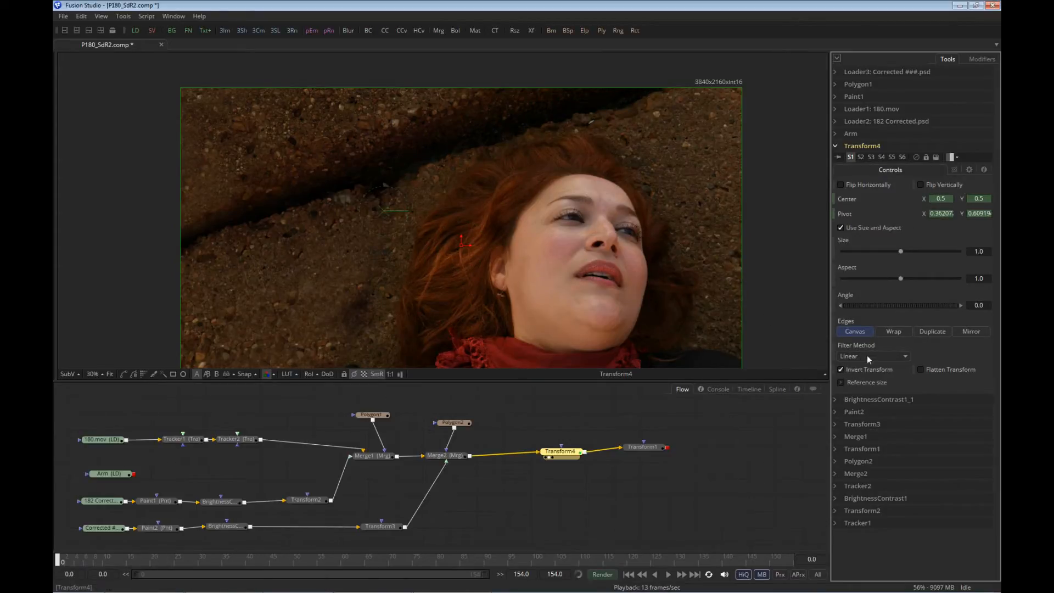
- Compare the Merge2 and Transform4 outputs at frame 154 to check the restored camera motion
left_click(573, 457)
left_click(790, 559)
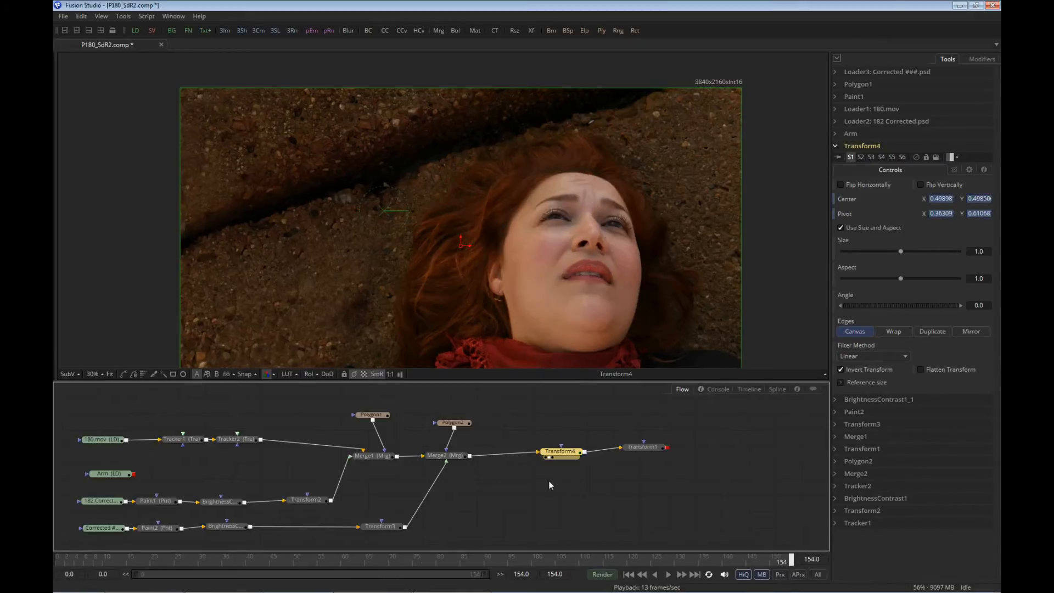
left_click_drag(525, 282, 526, 280)
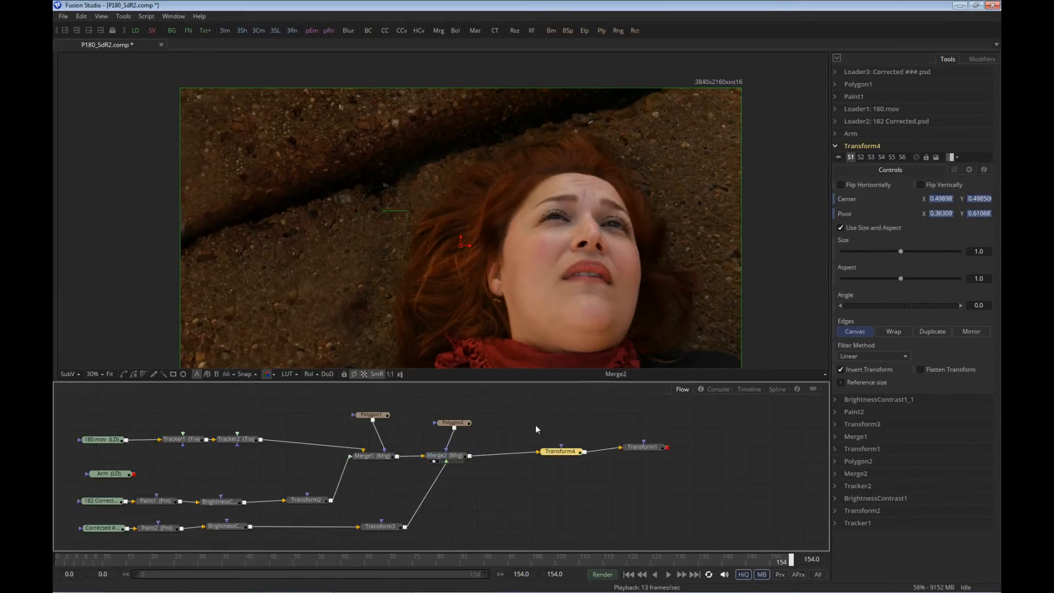
left_click_drag(568, 342, 569, 336)
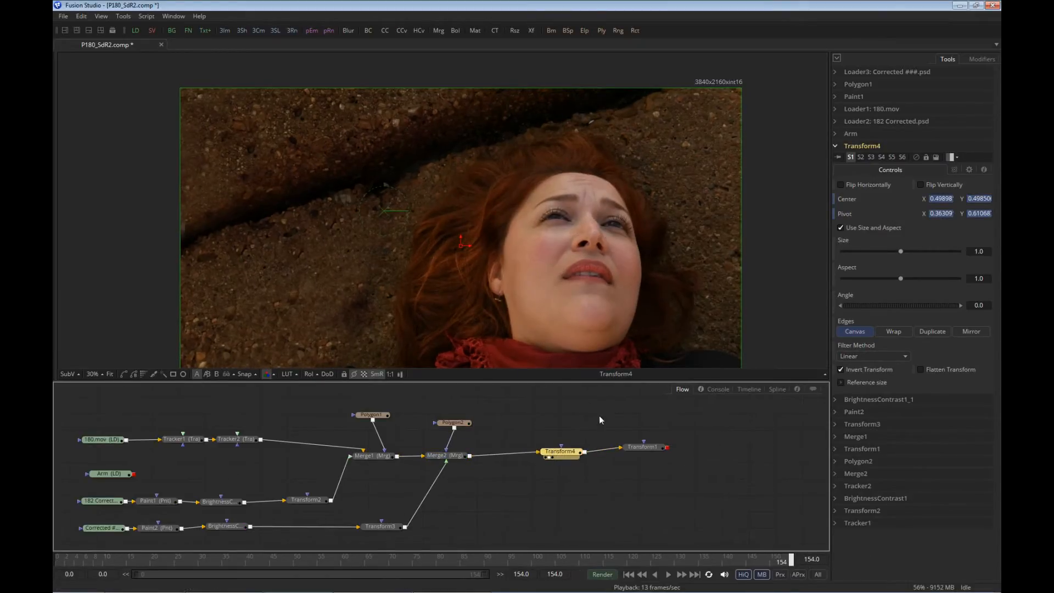
- Try shifting Transform3's center to about X 0.467, Y 0.842 against the background crack
left_click(381, 526)
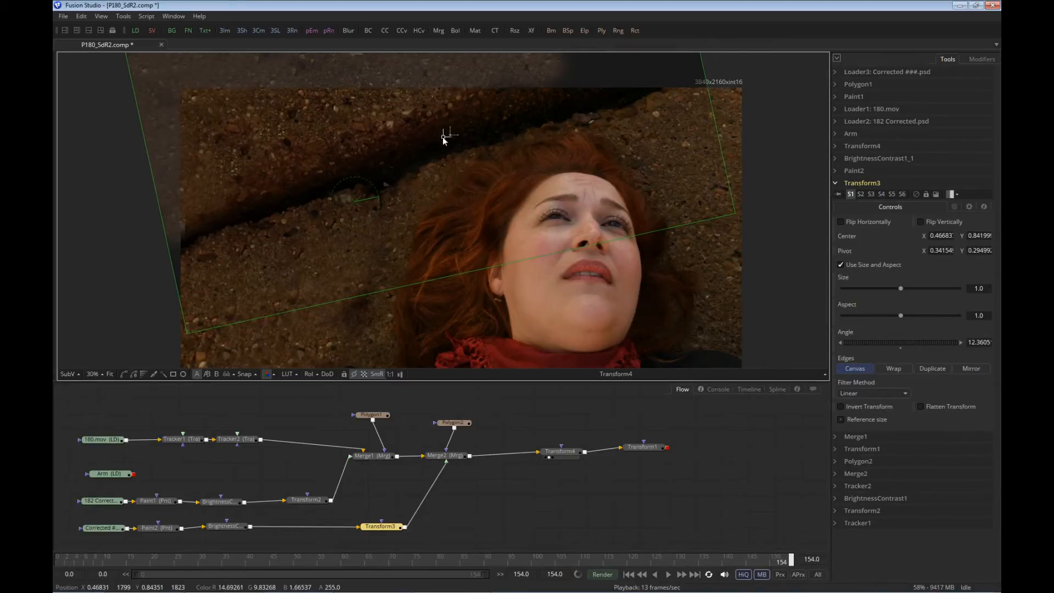
left_click_drag(438, 141, 450, 134)
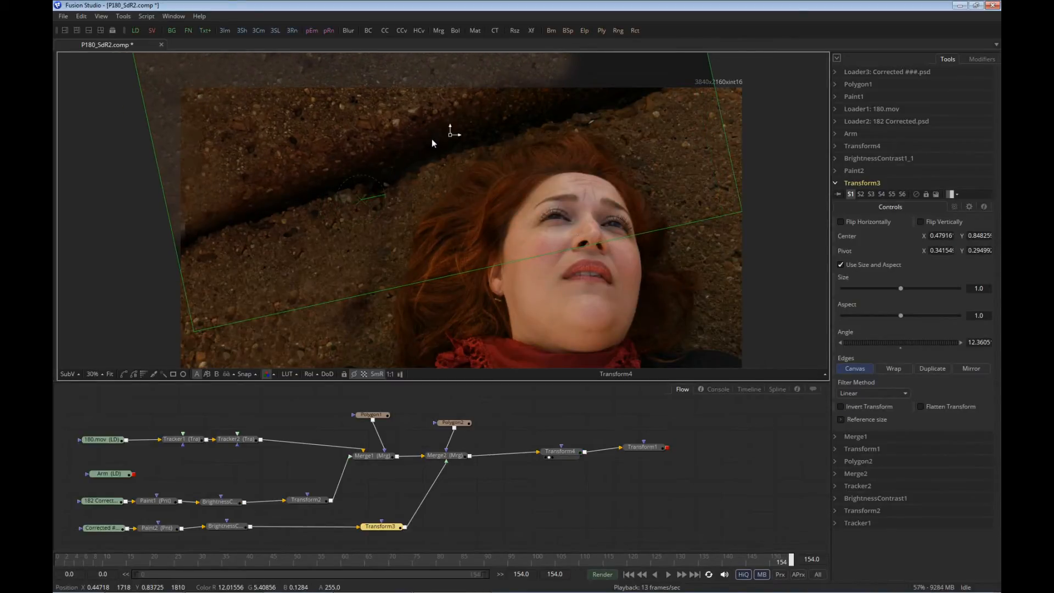
- Pull Polygon2's lower corner point outside the frame down to the line of the crack
left_click(453, 422)
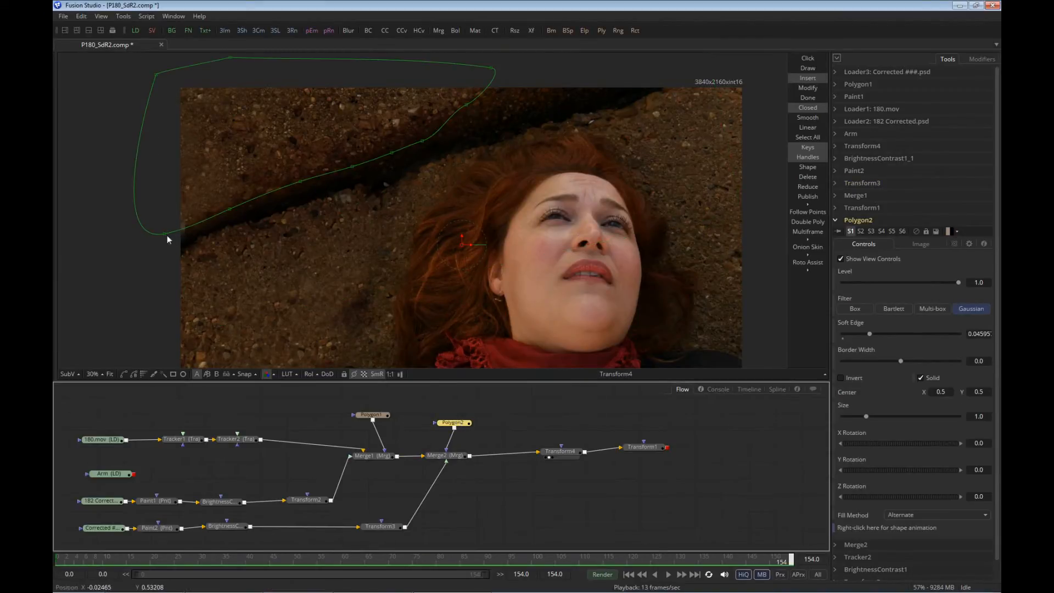
mouse_move(164, 233)
left_mouse_down()
mouse_move(167, 257)
mouse_move(166, 244)
left_mouse_up()
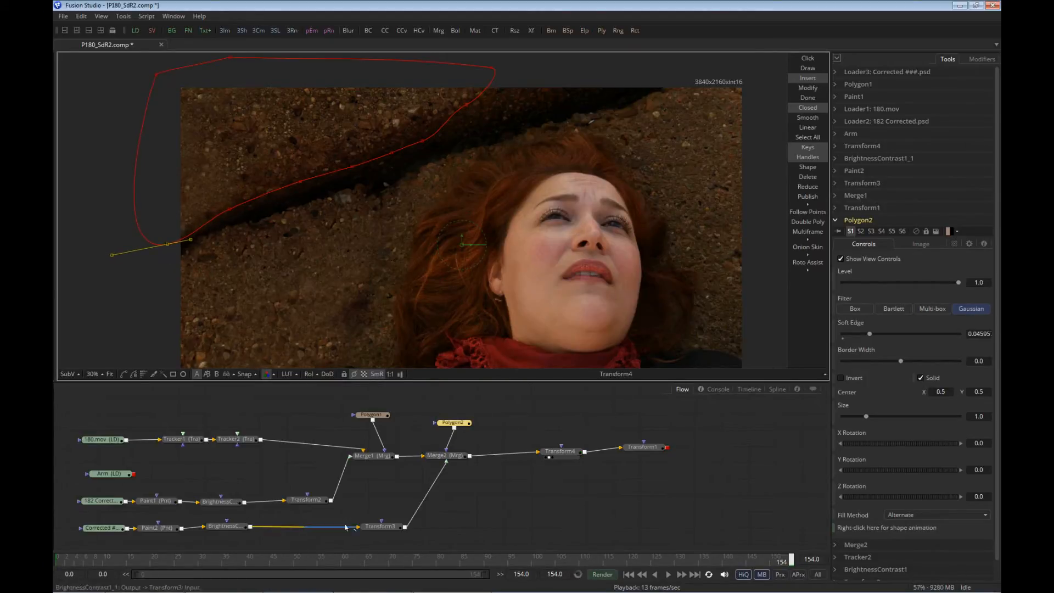
- Clone pavement texture in Paint2 over the dark lower corner of the slab beside the crack
mouse_move(170, 529)
left_mouse_down()
mouse_move(309, 248)
mouse_move(295, 248)
mouse_move(354, 191)
left_mouse_up()
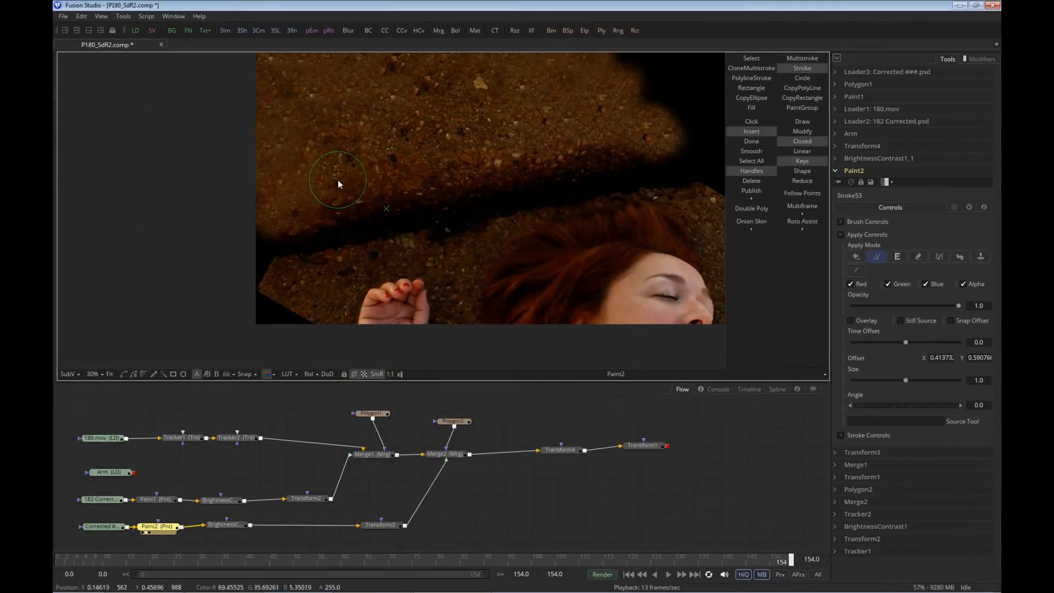
left_click(340, 226, "alt")
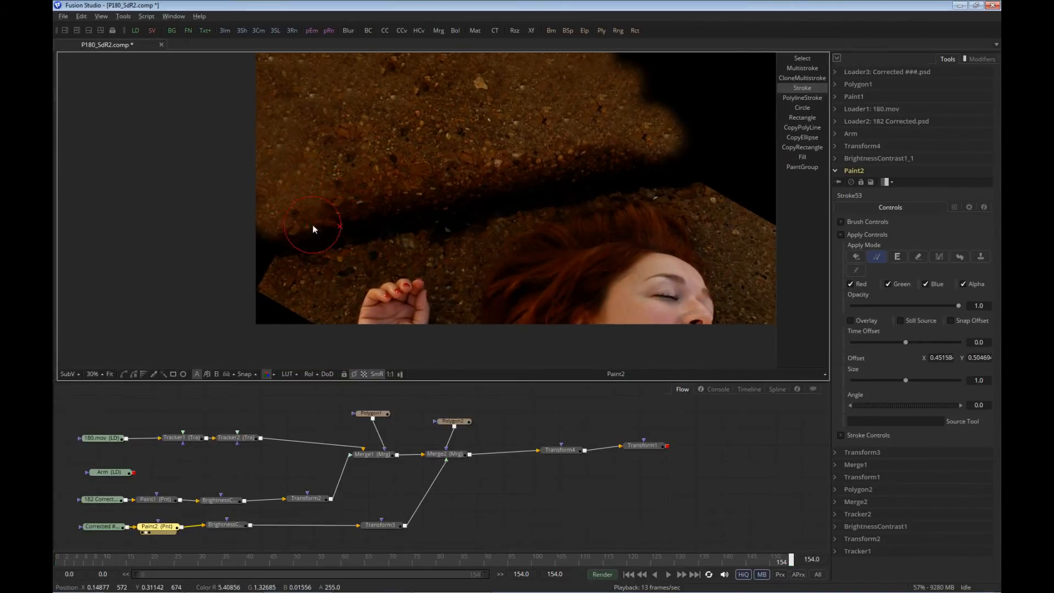
left_click_drag(282, 228, 301, 248)
left_click_drag(282, 217, 292, 263)
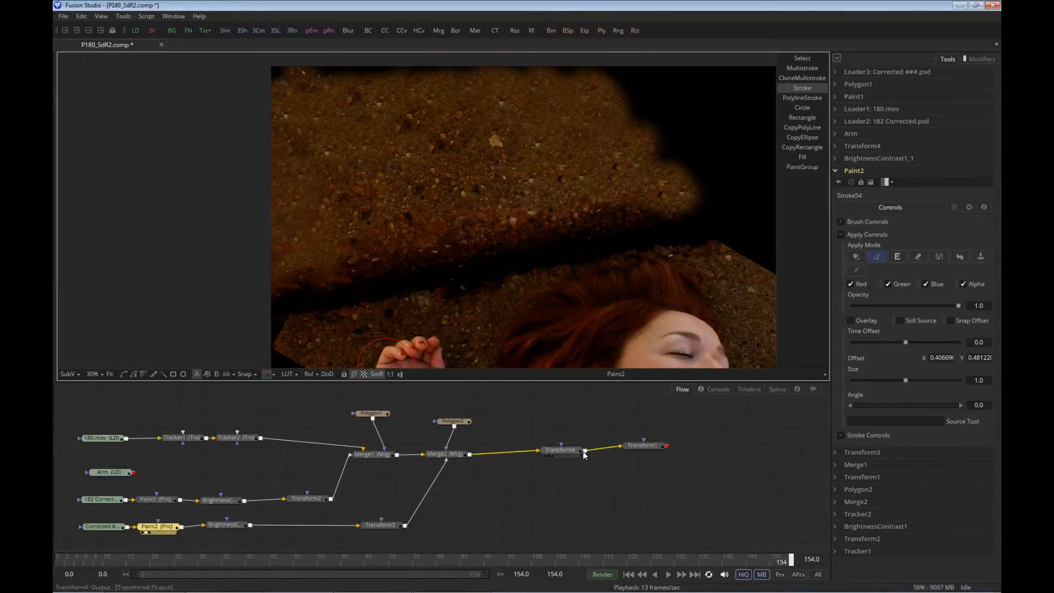
- Compare the Transform4 and Transform1 outputs at frame 154 with the whole image fitted in the viewer
left_click(549, 456)
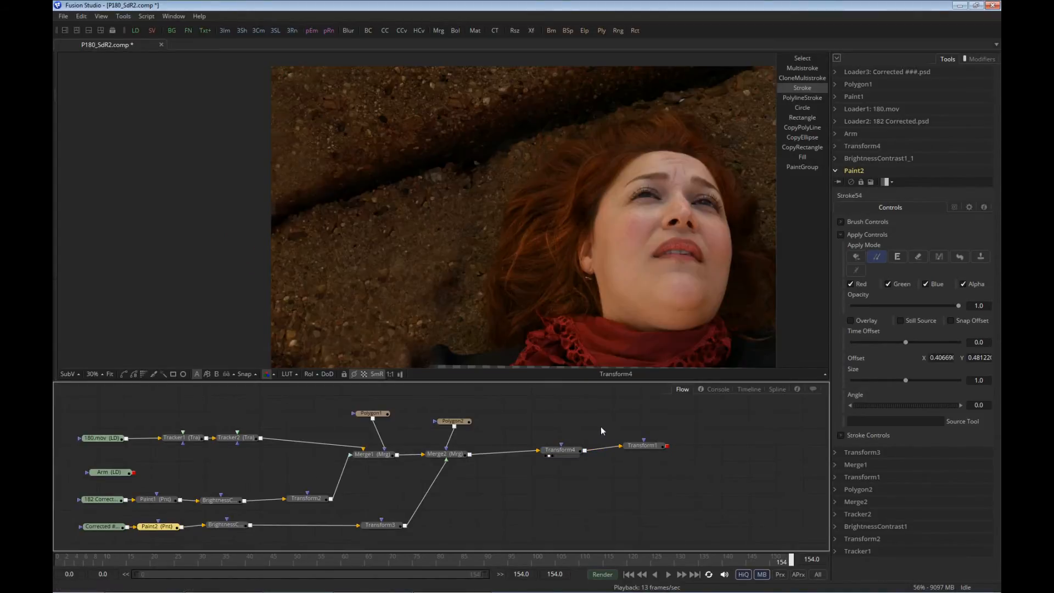
left_click(631, 452)
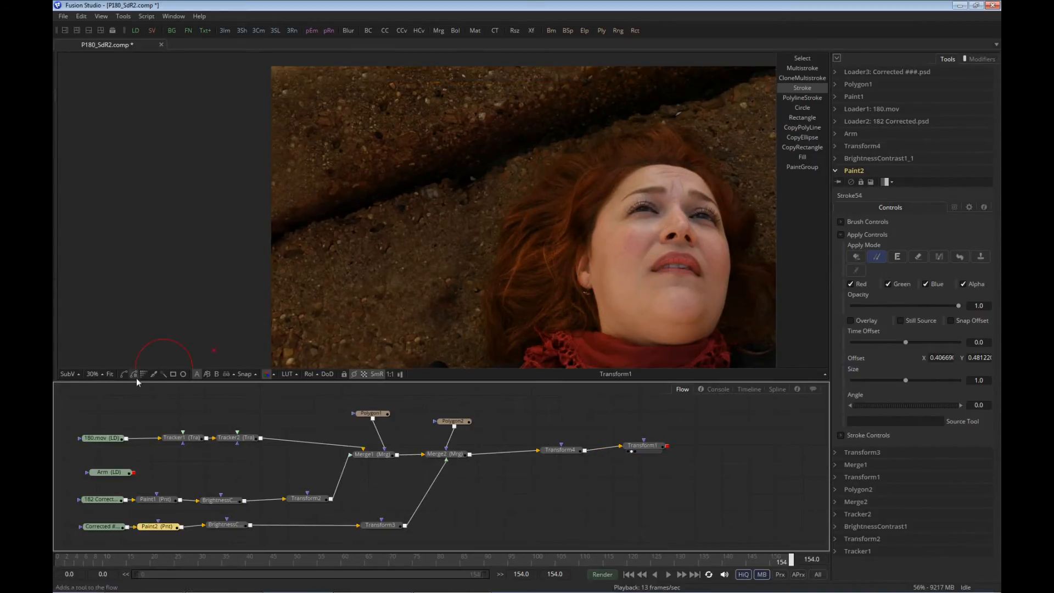
left_click(110, 374)
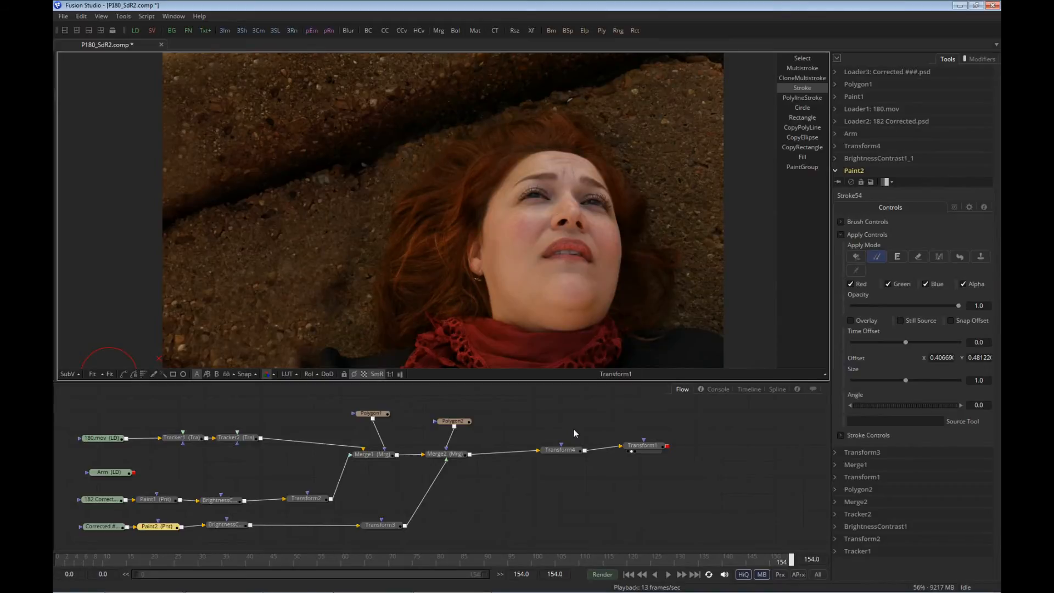
left_click_drag(647, 449, 667, 457)
left_click(596, 425)
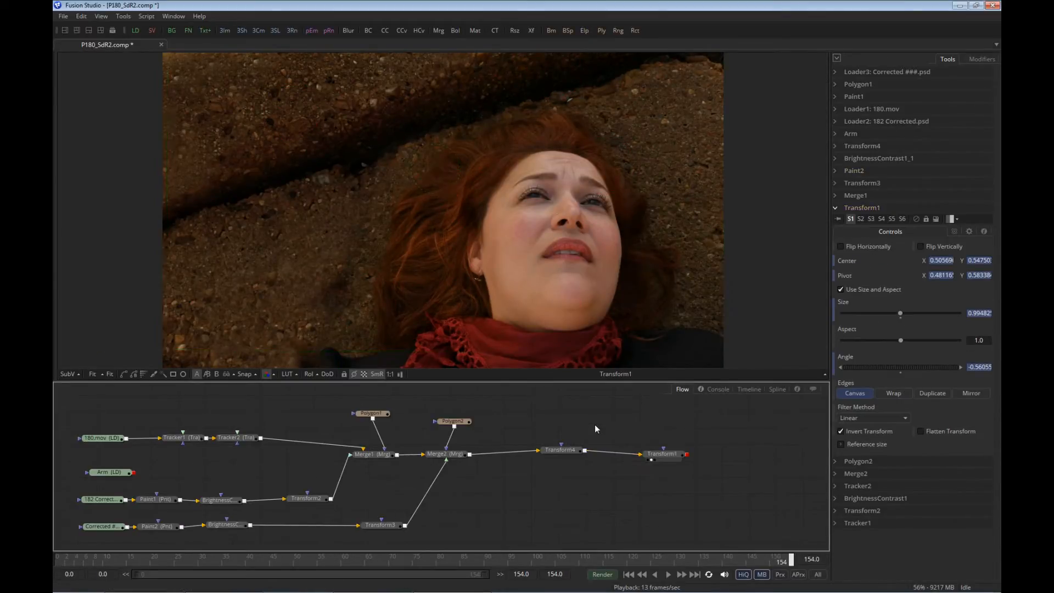
left_click_drag(569, 450, 605, 308)
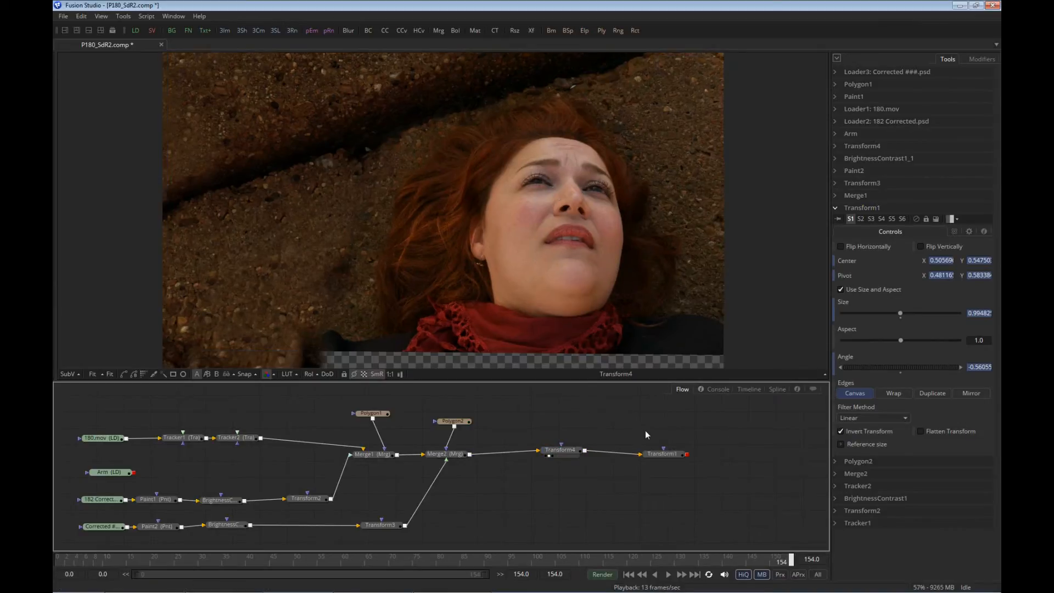
left_click_drag(669, 455, 678, 330)
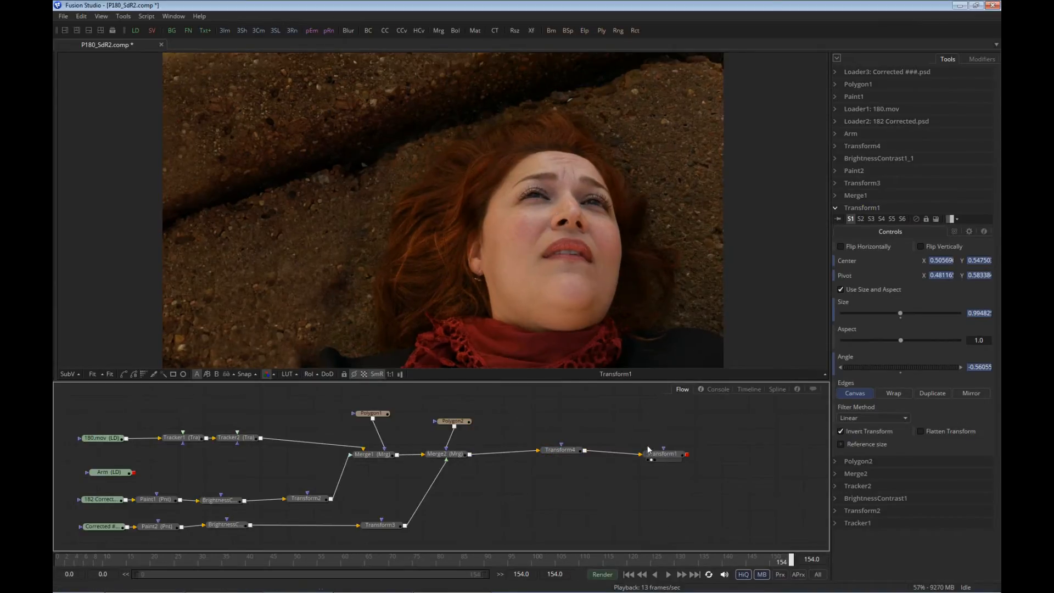
- Shift Transform4 and Transform1 further down the flow to open up space after Merge2
left_click_drag(556, 436, 659, 468)
left_click_drag(664, 455, 711, 455)
left_click(717, 470)
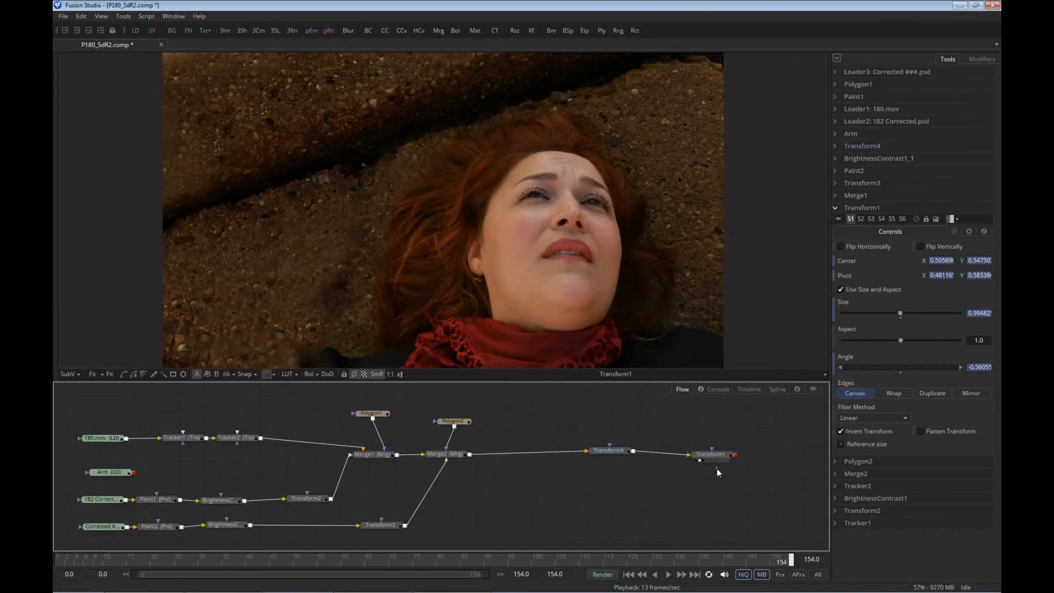
- Turn on proxy mode, turn off high quality, and play the Transform1 result from frame 0
left_click(629, 575)
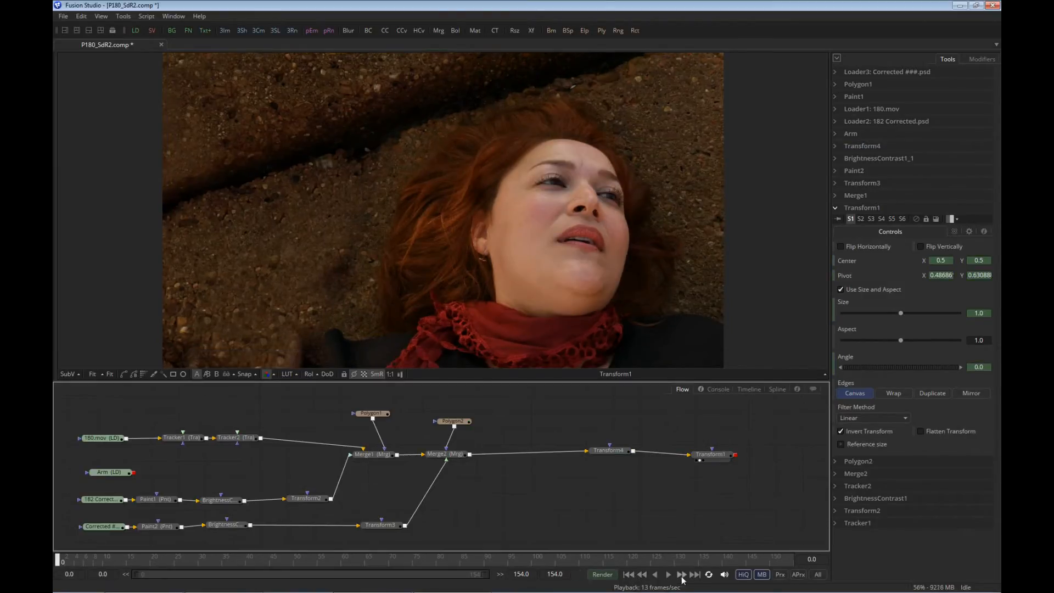
left_click(780, 574)
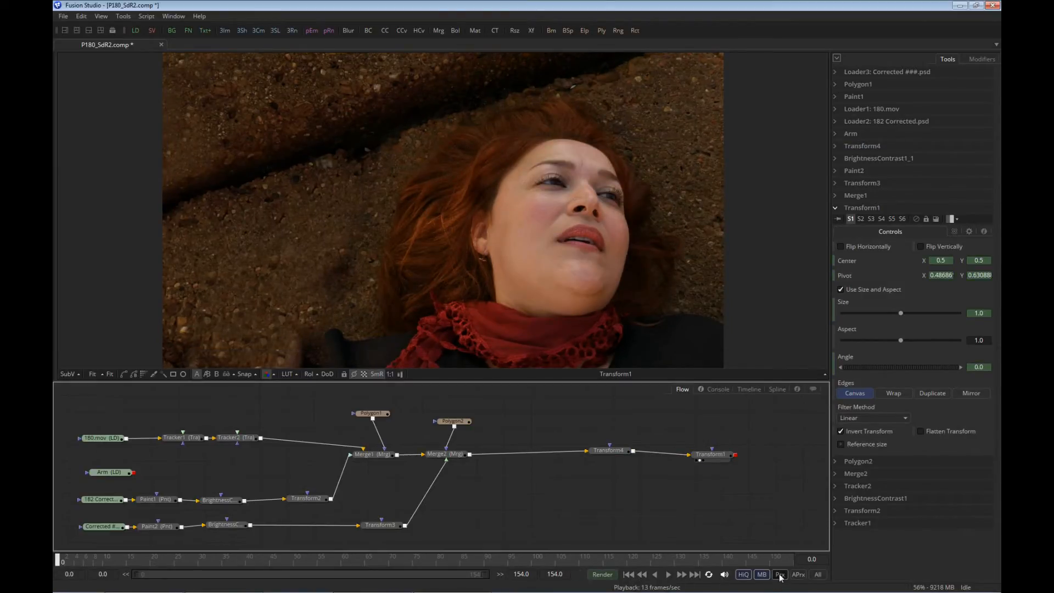
left_click(743, 575)
left_click(669, 574)
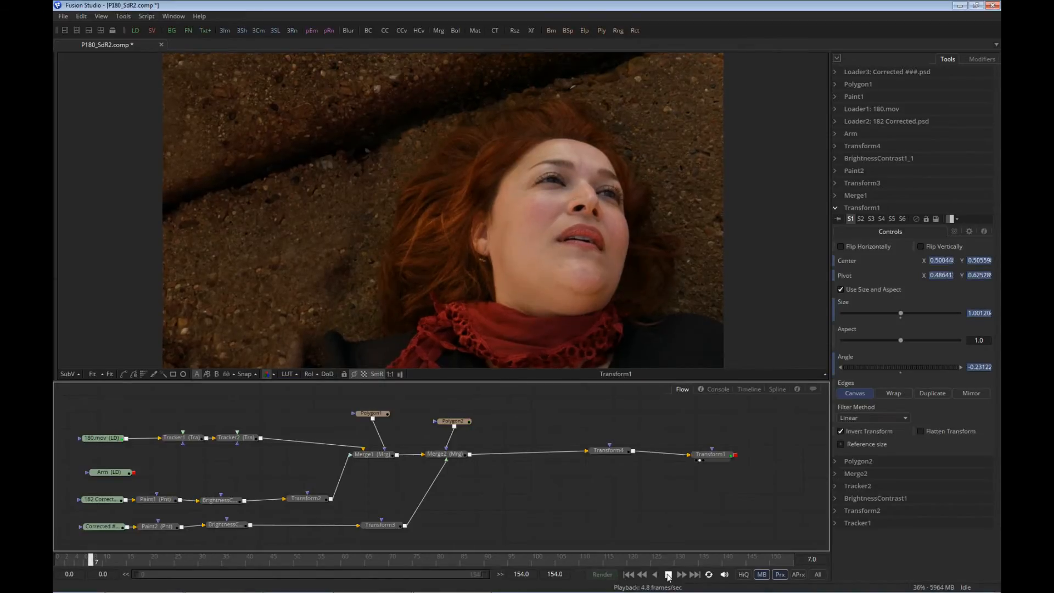
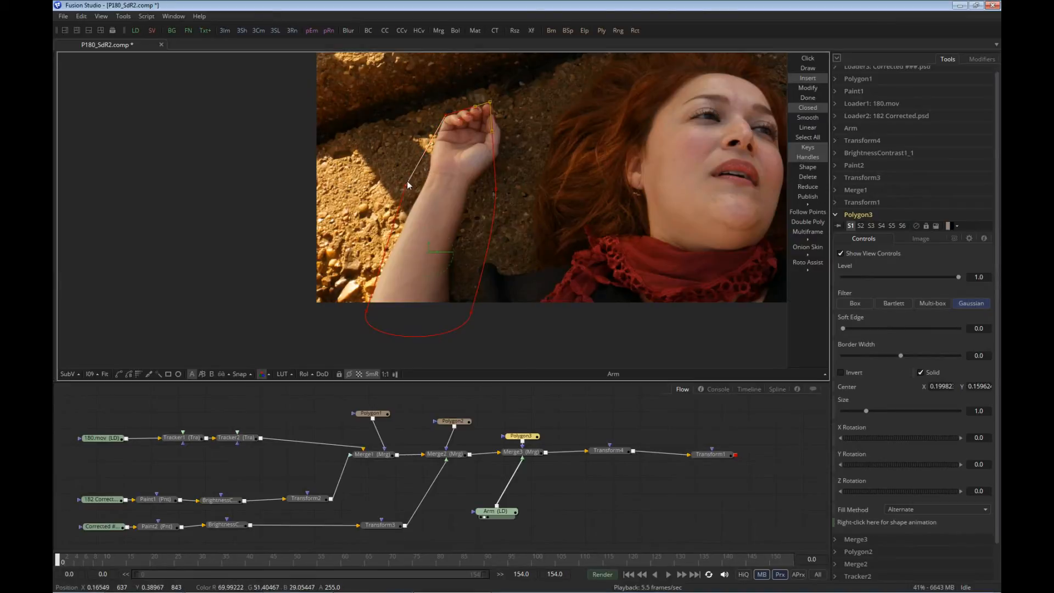
- Fit Polygon3's outline to the sunlit edge of the forearm, from the frame border up towards the wrist
left_click_drag(406, 186, 421, 191)
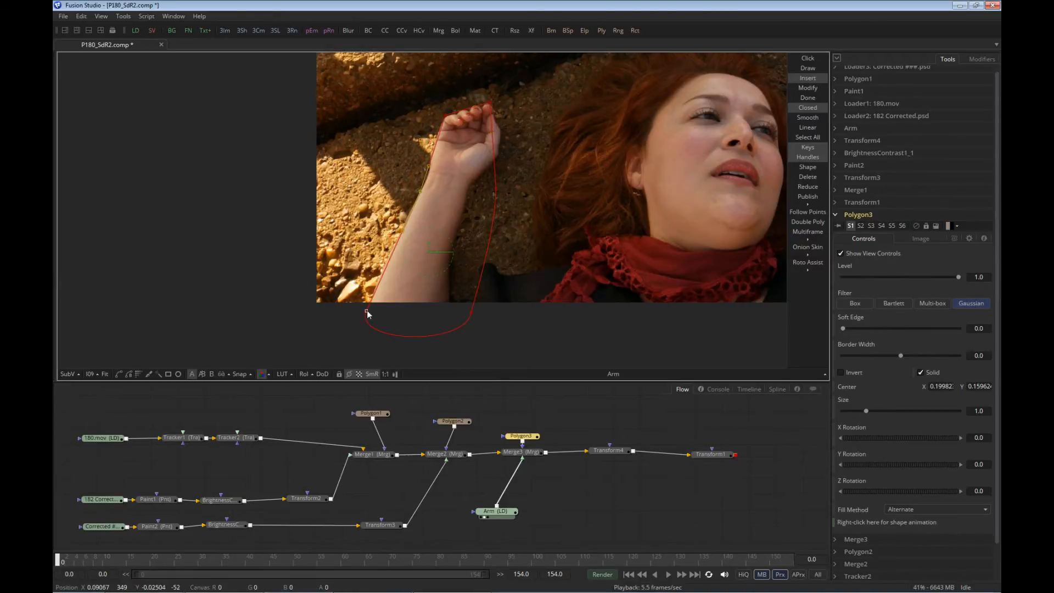
scroll(428, 216, "up", 3)
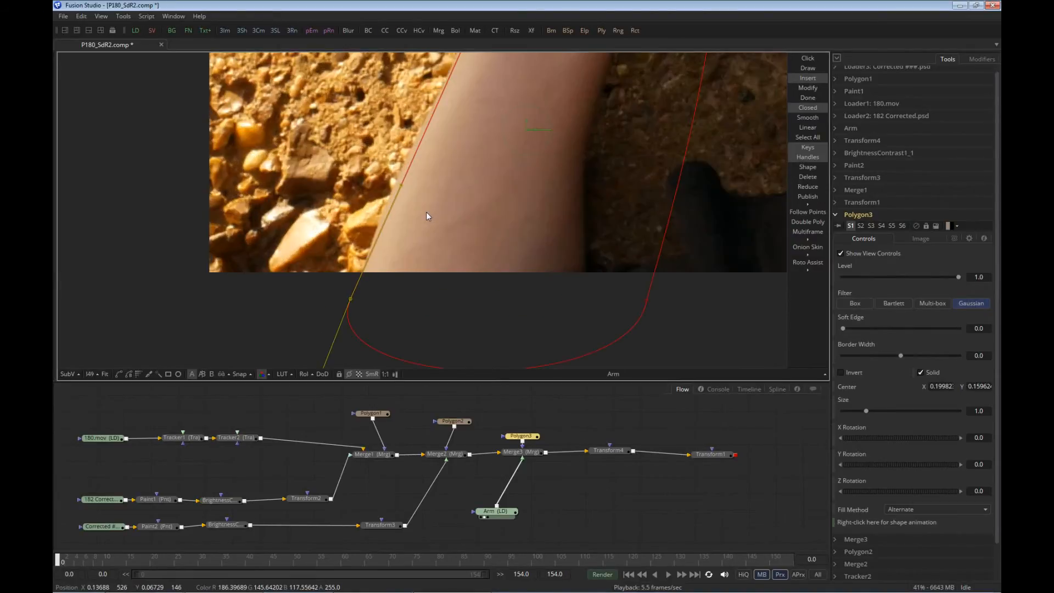
scroll(428, 216, "up", 2)
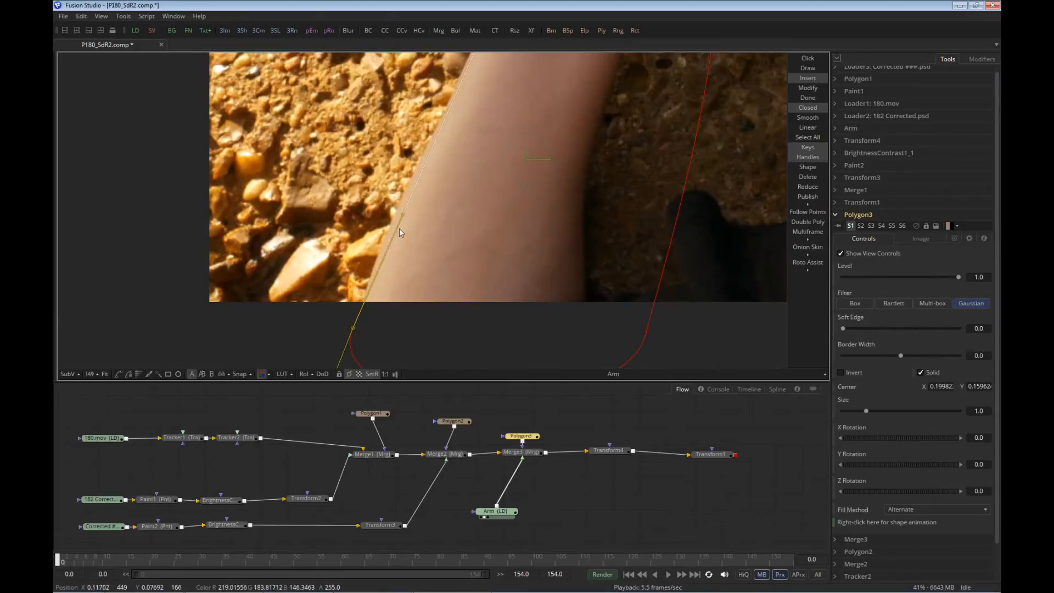
left_click_drag(403, 212, 396, 211)
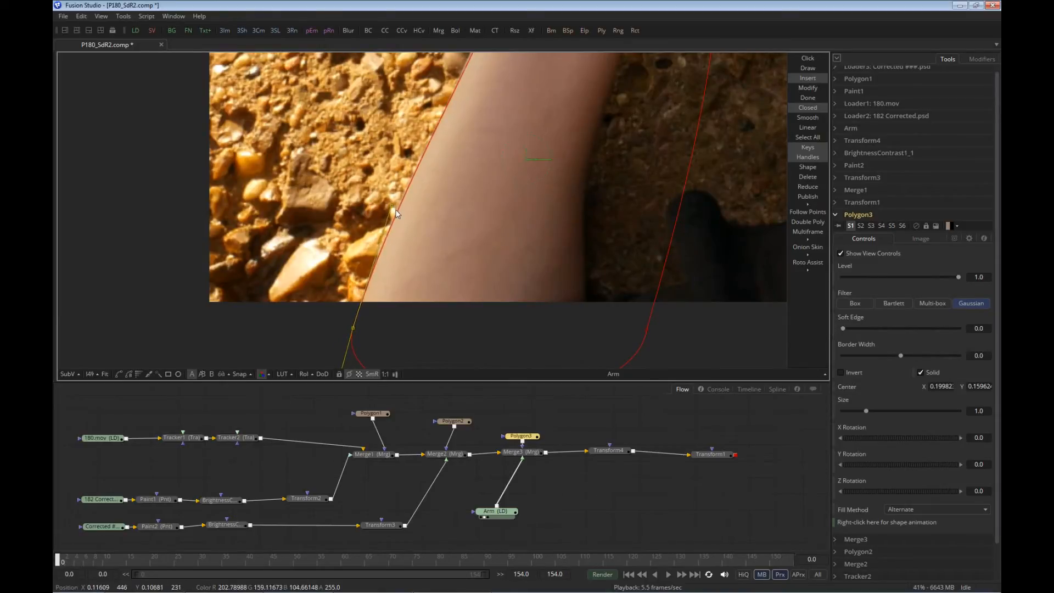
scroll(441, 167, "up", 2)
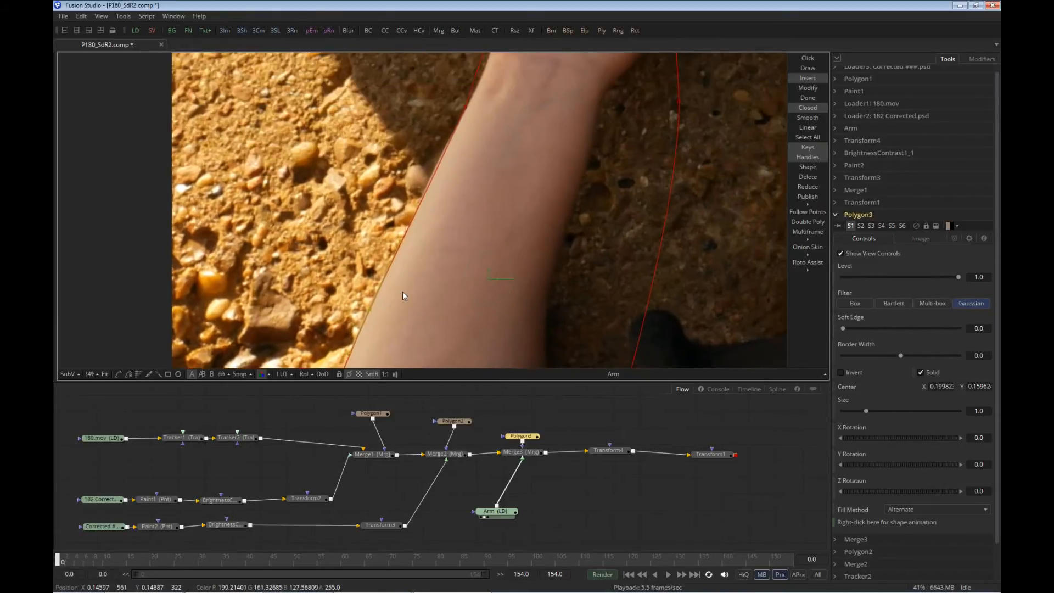
left_click(413, 217)
- Add and adjust Polygon3 points along the sunlit side of the wrist and palm up to the little finger
left_click(467, 106)
left_click_drag(473, 96, 477, 82)
left_click_drag(467, 107, 438, 191)
left_click(449, 190)
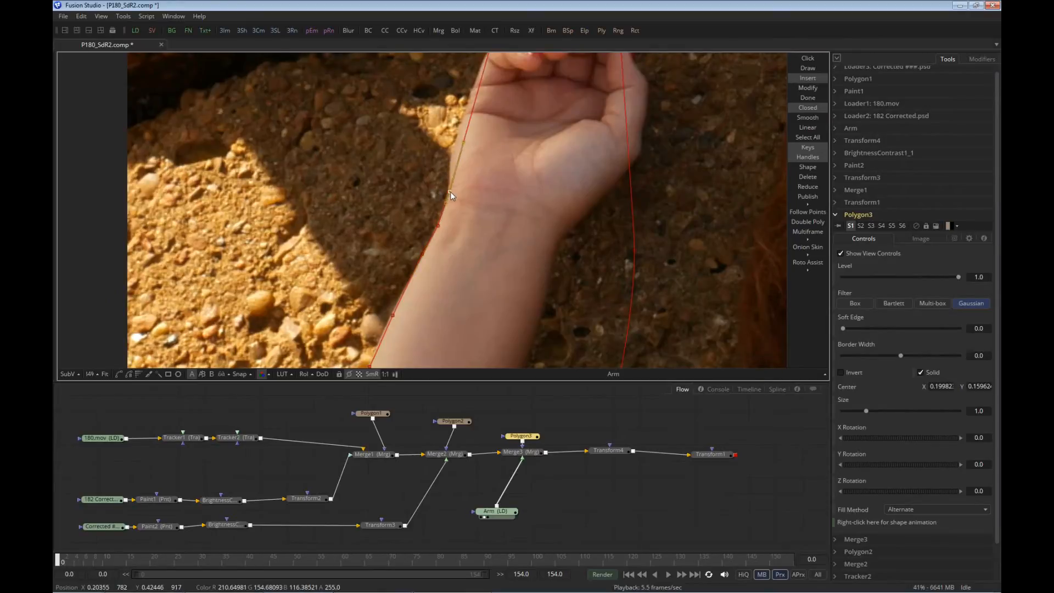
left_click(452, 148)
left_click_drag(458, 135, 450, 222)
left_click(451, 240)
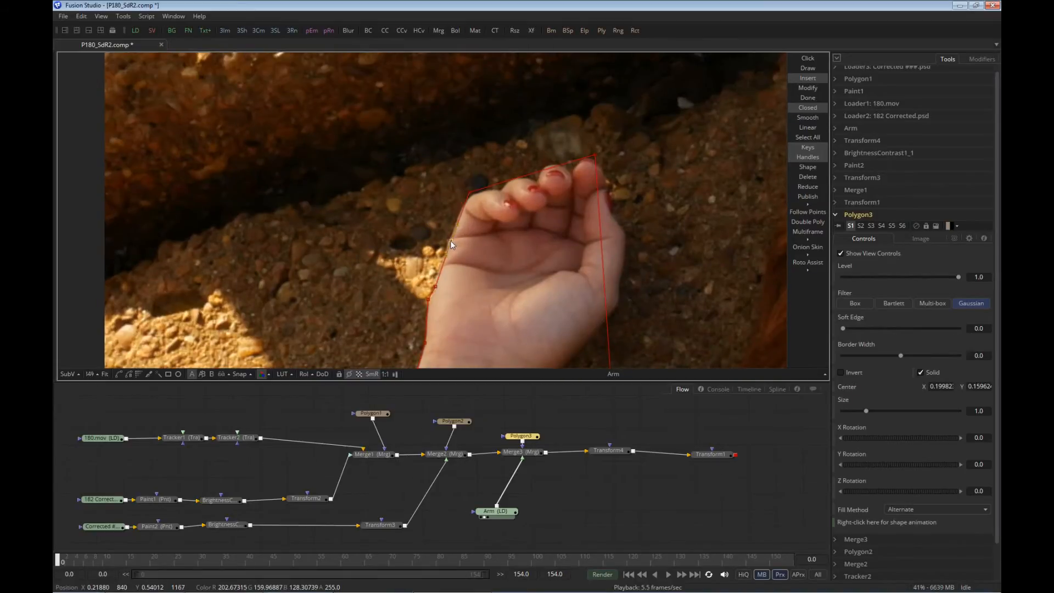
- Trace Polygon3 closely around the fingertips and down the outer side of the index finger
left_click(463, 208)
left_click(470, 194)
left_click_drag(470, 194, 550, 173)
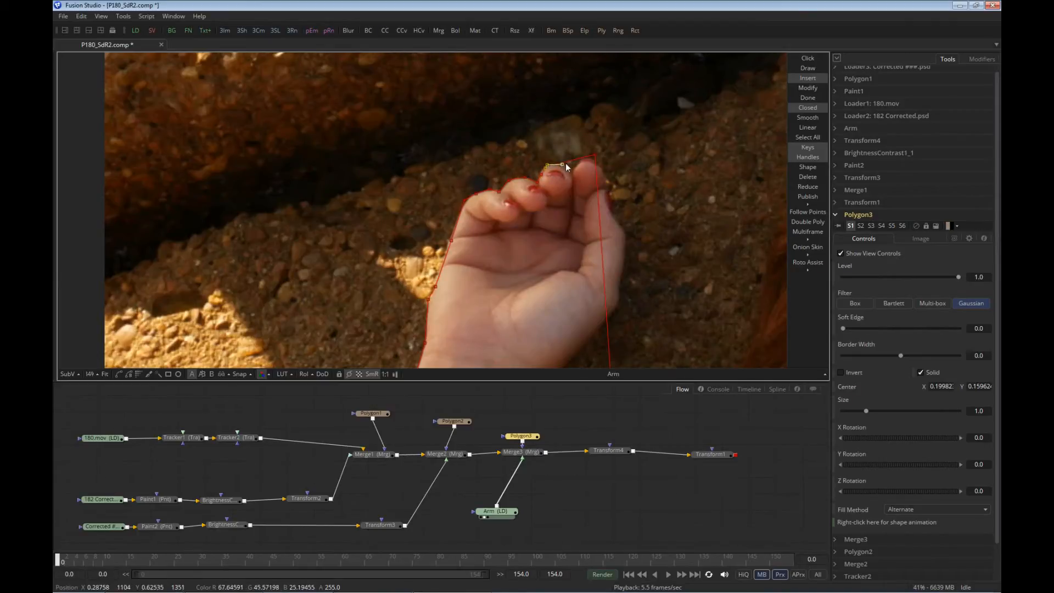
left_click_drag(566, 166, 571, 174)
left_click_drag(596, 155, 625, 232)
left_click(592, 173)
left_click(611, 217)
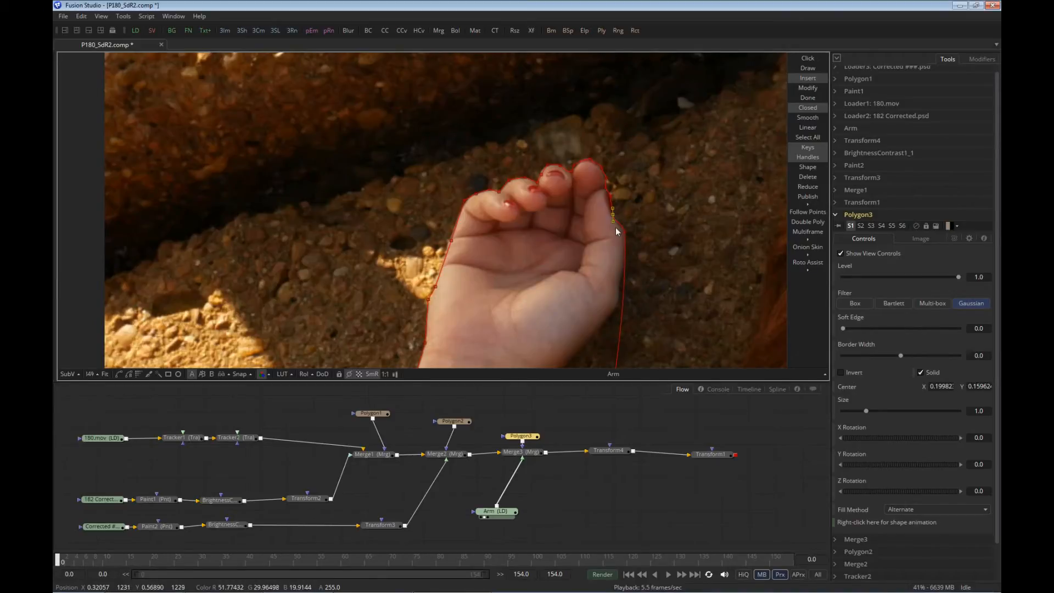
left_click_drag(429, 148, 656, 281)
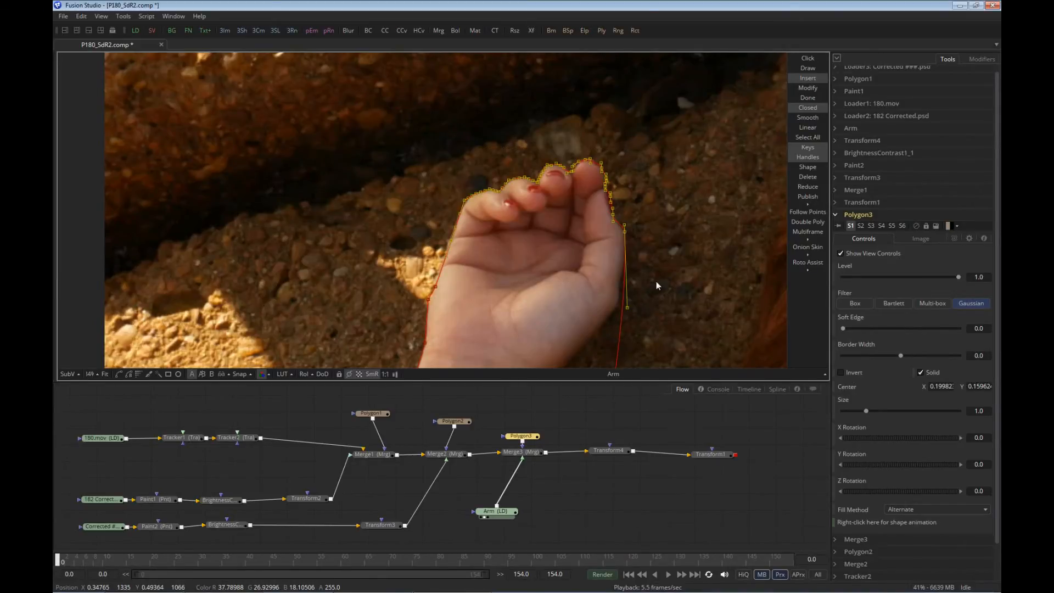
left_click(600, 289)
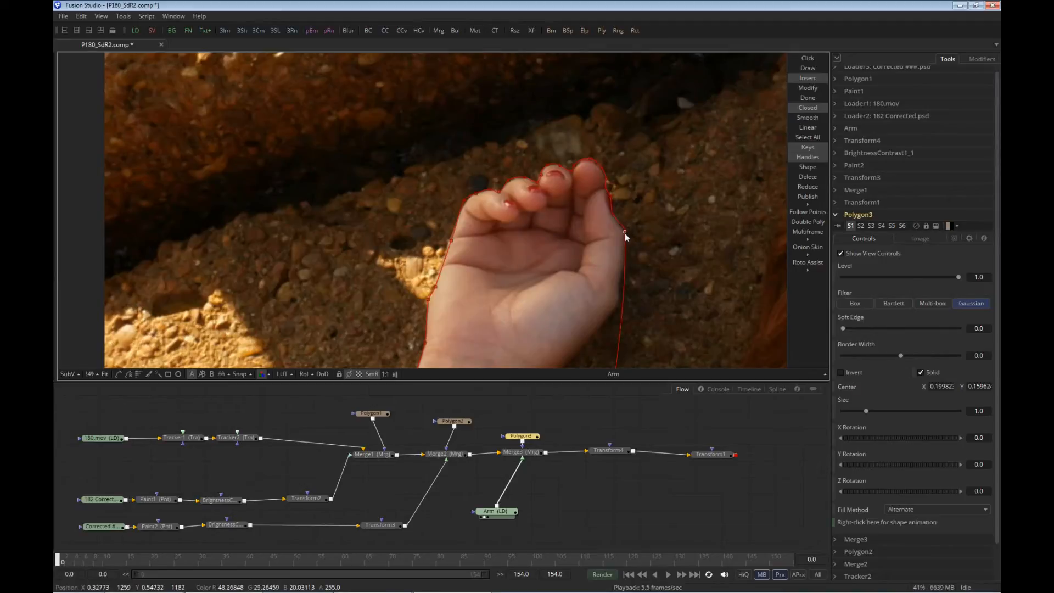
- Pull Polygon3's outline in along the thumb side of the hand and the base of the thumb
left_click_drag(625, 233, 623, 236)
left_click_drag(619, 288, 562, 259)
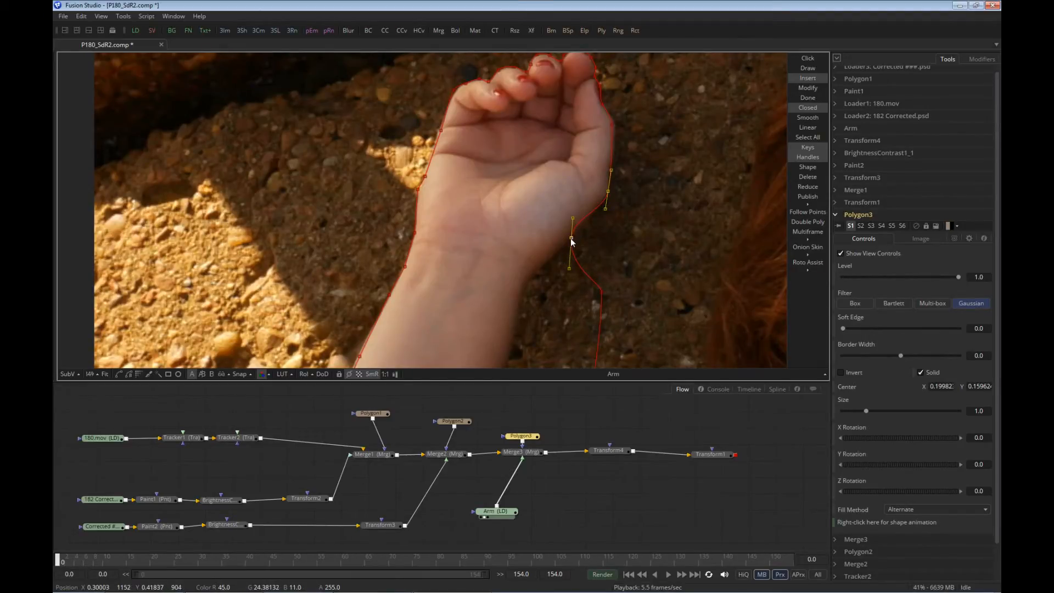
left_click_drag(570, 238, 571, 240)
left_click_drag(602, 291, 553, 257)
left_click(559, 266)
left_click_drag(611, 213, 517, 298)
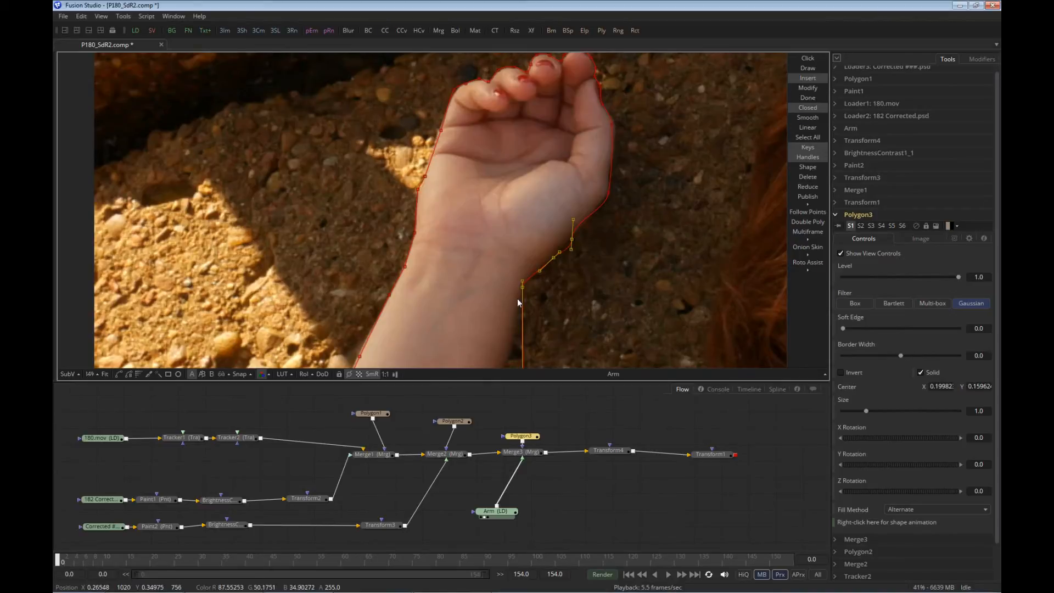
- Refine the curve of Polygon3 where the base of the thumb meets the wrist
left_click(570, 279)
left_click_drag(571, 239, 575, 251)
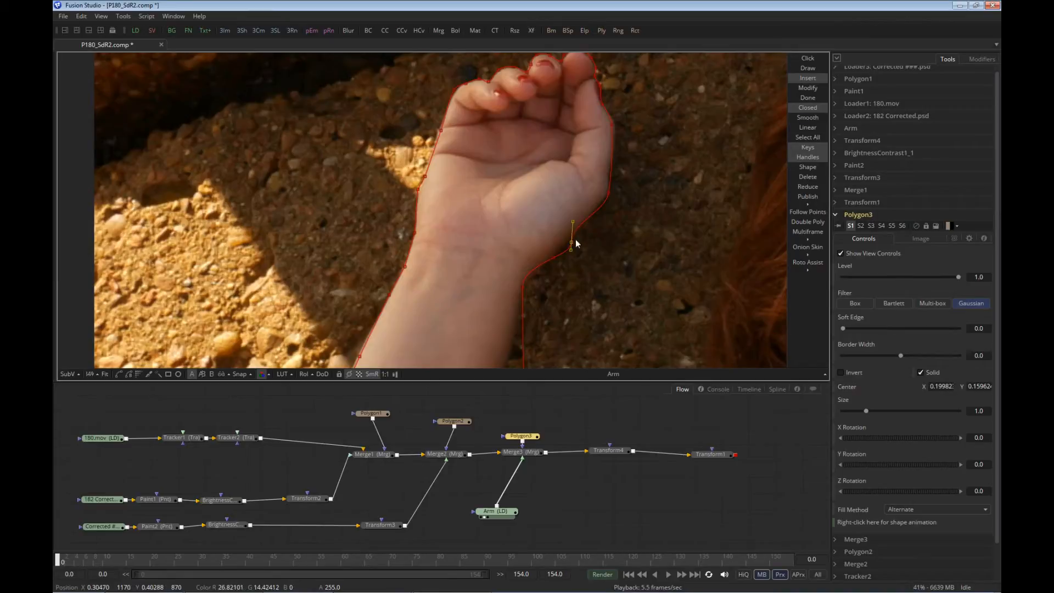
left_click_drag(571, 242, 554, 262)
left_click(524, 290)
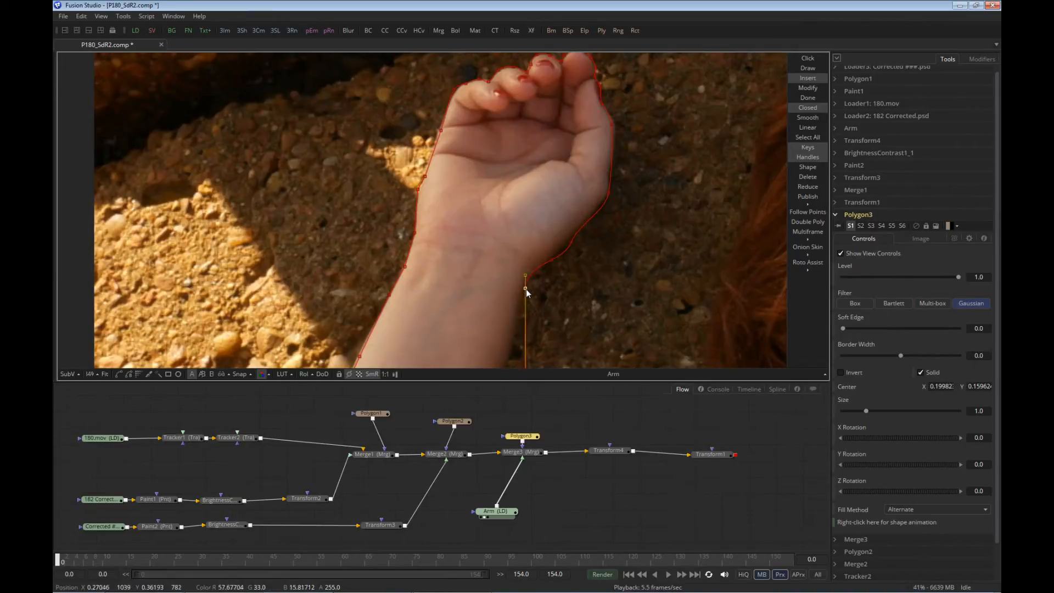
- Fit Polygon3's outline to the shaded edge of the forearm, from the frame border back up to the wrist
scroll(528, 297, "up", 2)
scroll(529, 226, "down", 3)
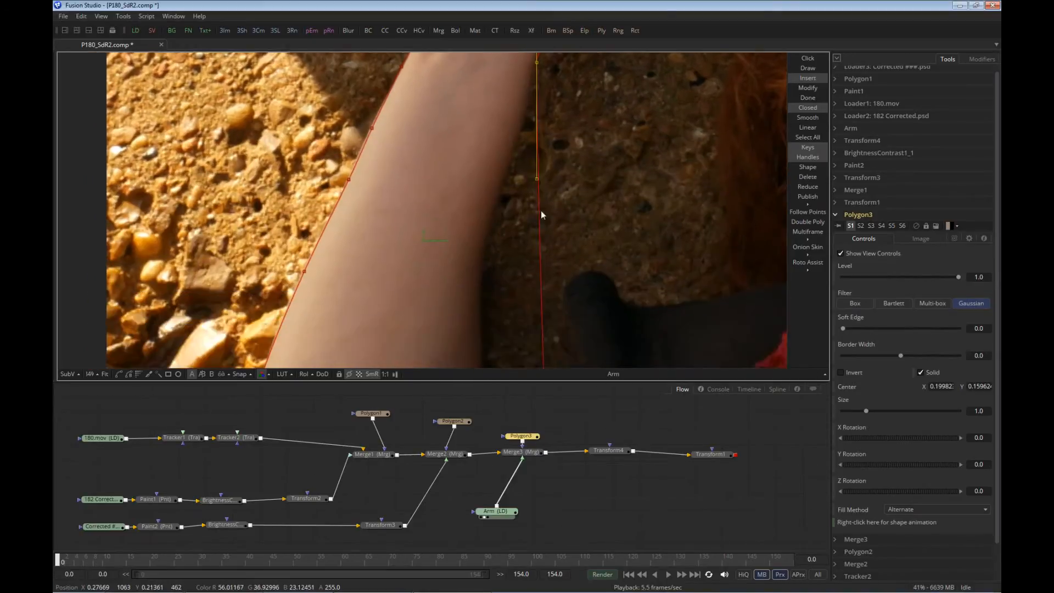
left_click_drag(553, 345, 495, 334)
left_click(514, 279)
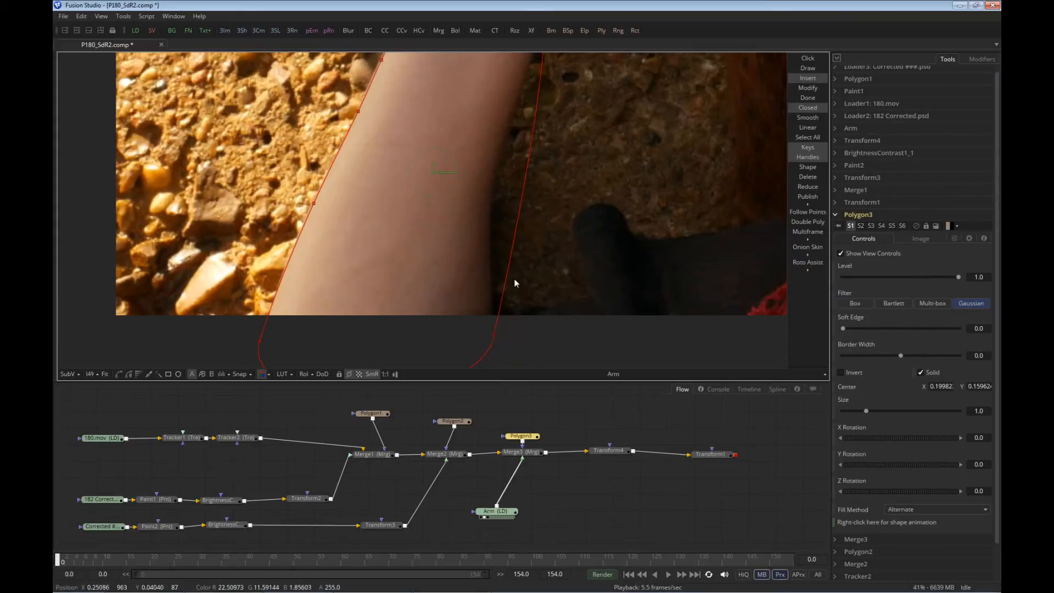
left_click_drag(507, 272, 503, 335)
left_click_drag(500, 251, 498, 234)
left_click(480, 320)
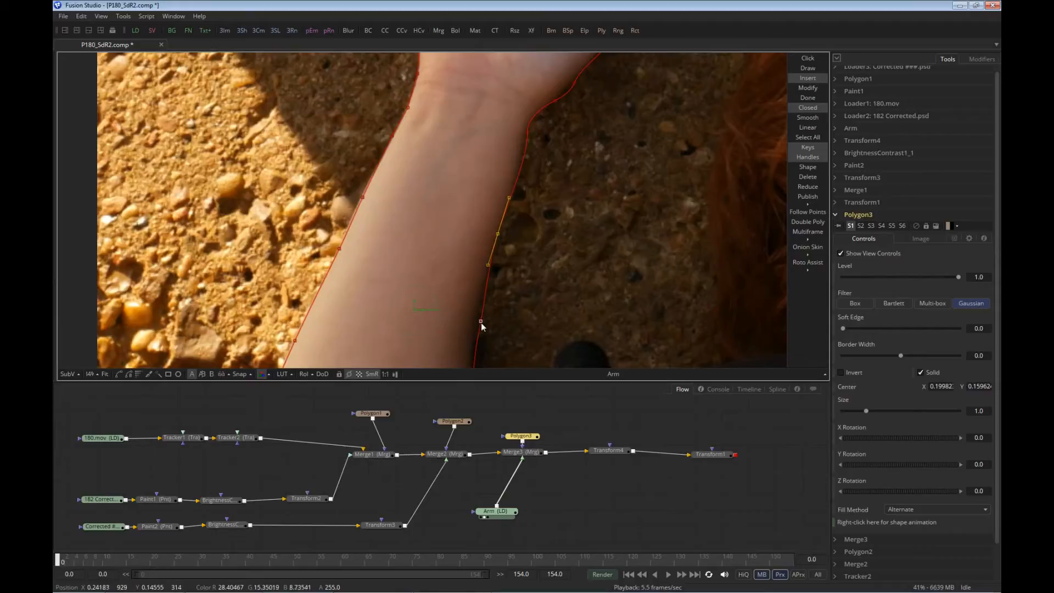
left_click_drag(480, 323, 489, 323)
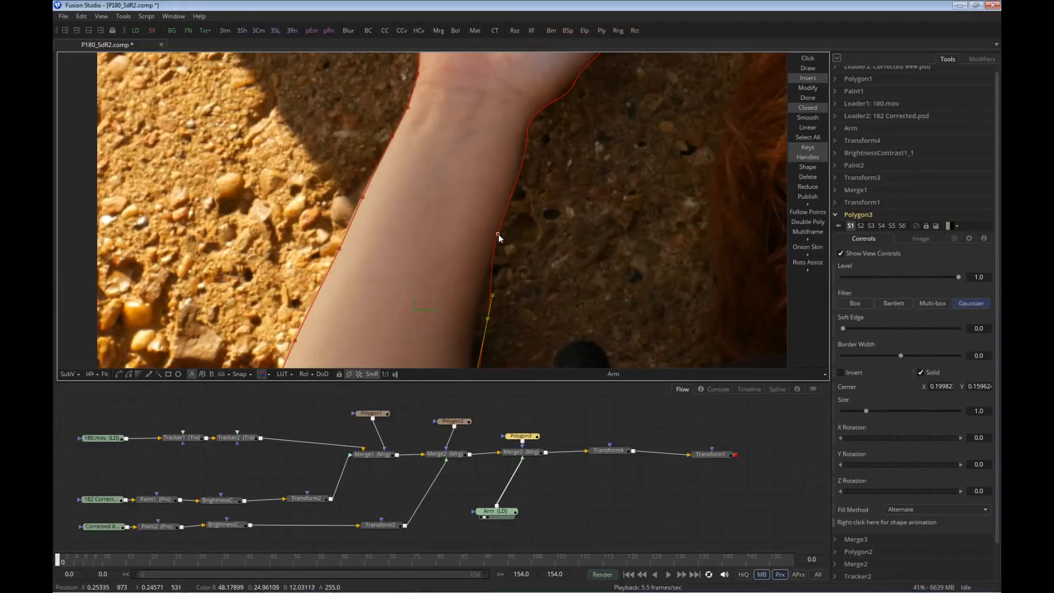
left_click_drag(499, 235, 511, 232)
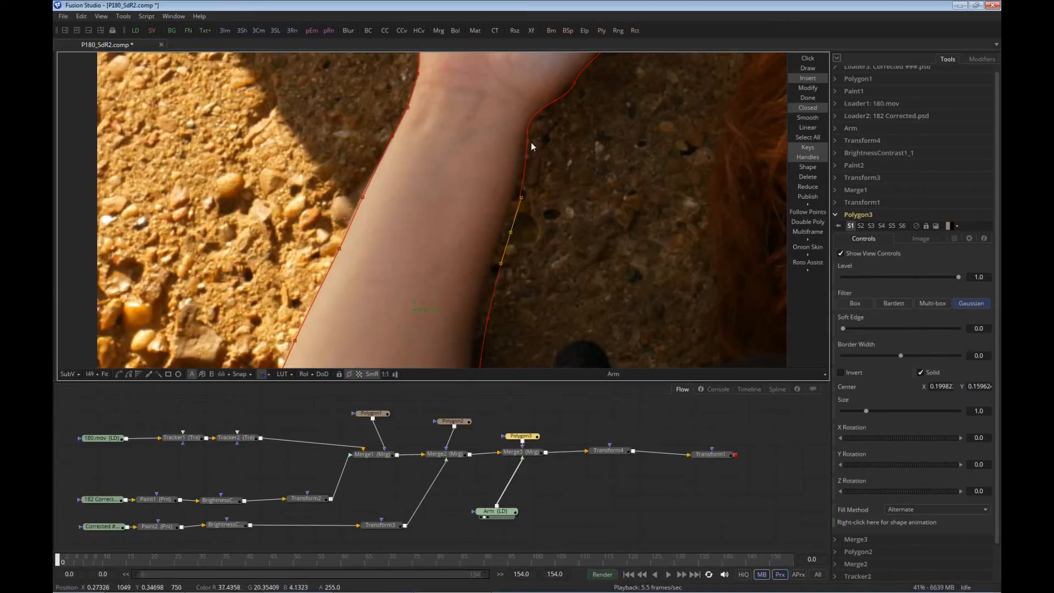
left_click_drag(527, 133, 542, 158)
- Fit Polygon3's outline to the sunlit edge of the forearm, from the frame border up along the lower forearm
left_click_drag(556, 101, 410, 274)
scroll(539, 170, "down", 1)
scroll(577, 173, "down", 1)
left_click(409, 278)
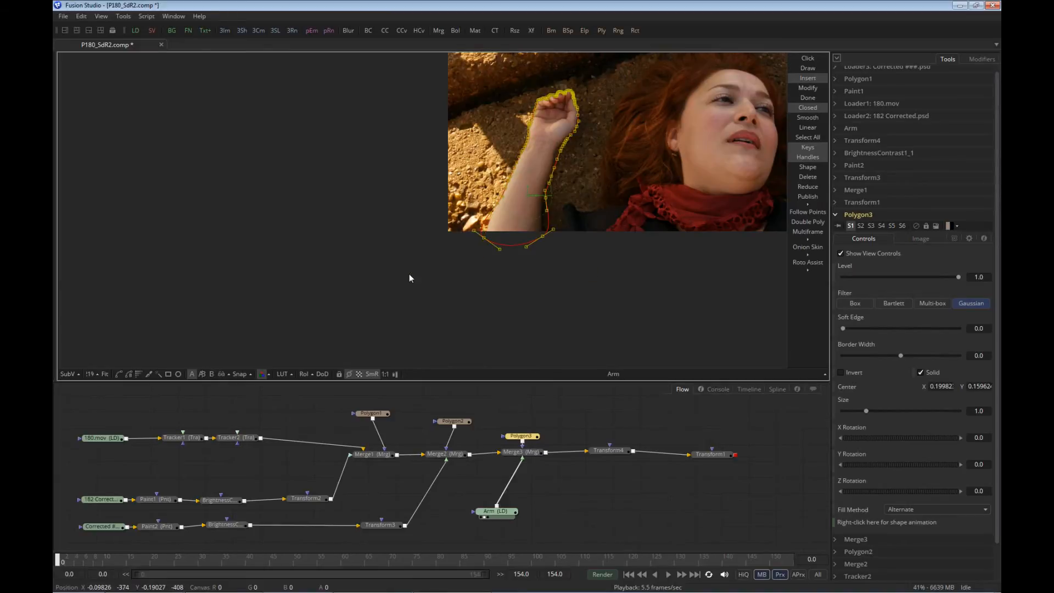
scroll(493, 248, "up", 2)
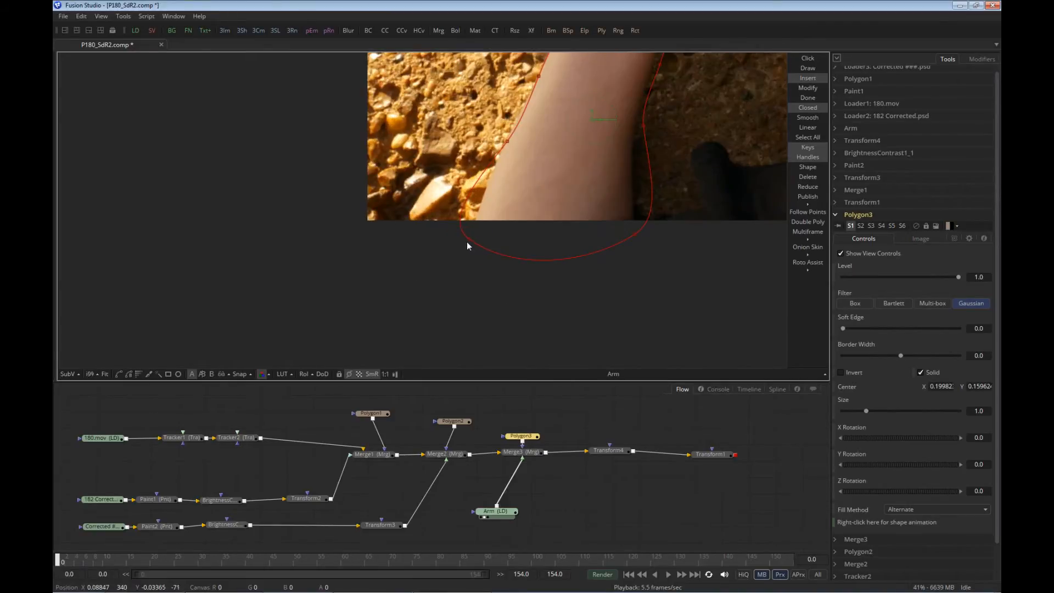
left_click_drag(467, 242, 495, 258)
mouse_move(499, 185)
left_mouse_down()
mouse_move(503, 196)
mouse_move(499, 172)
left_mouse_up()
scroll(502, 195, "up", 1)
left_click(496, 172)
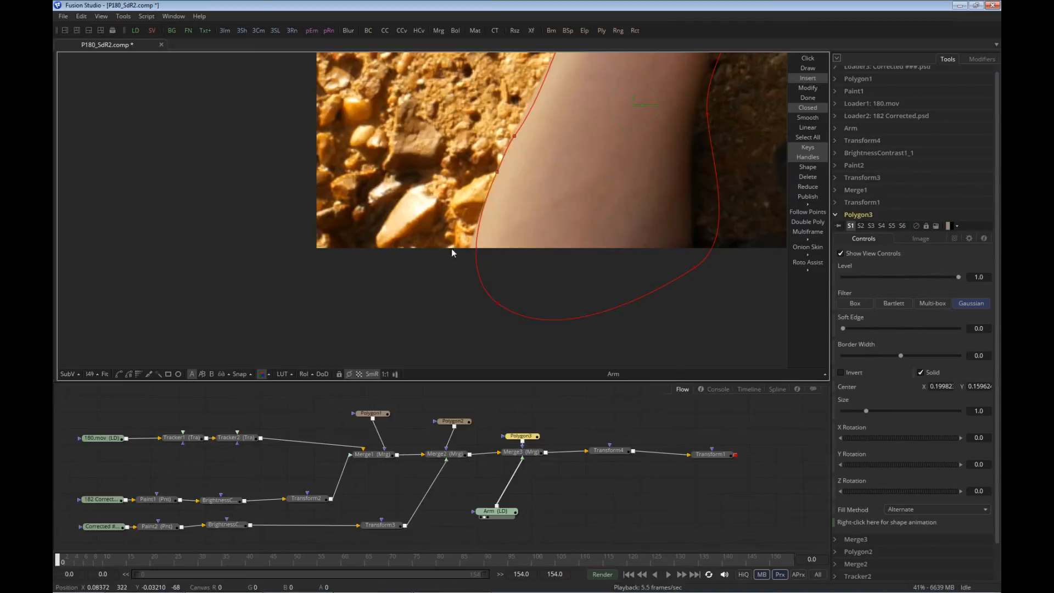
scroll(528, 154, "up", 2)
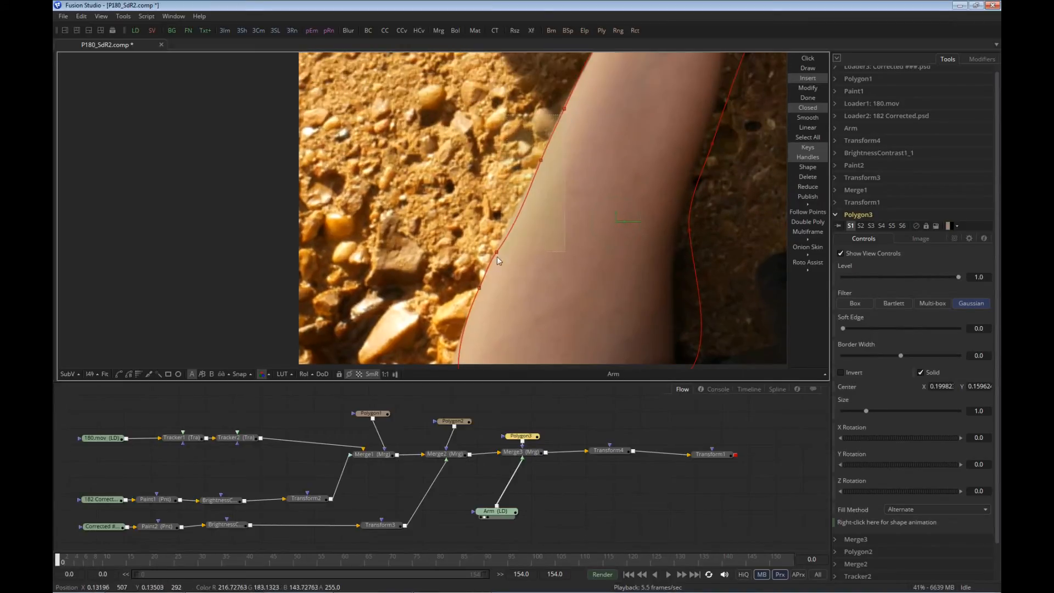
left_click(512, 223)
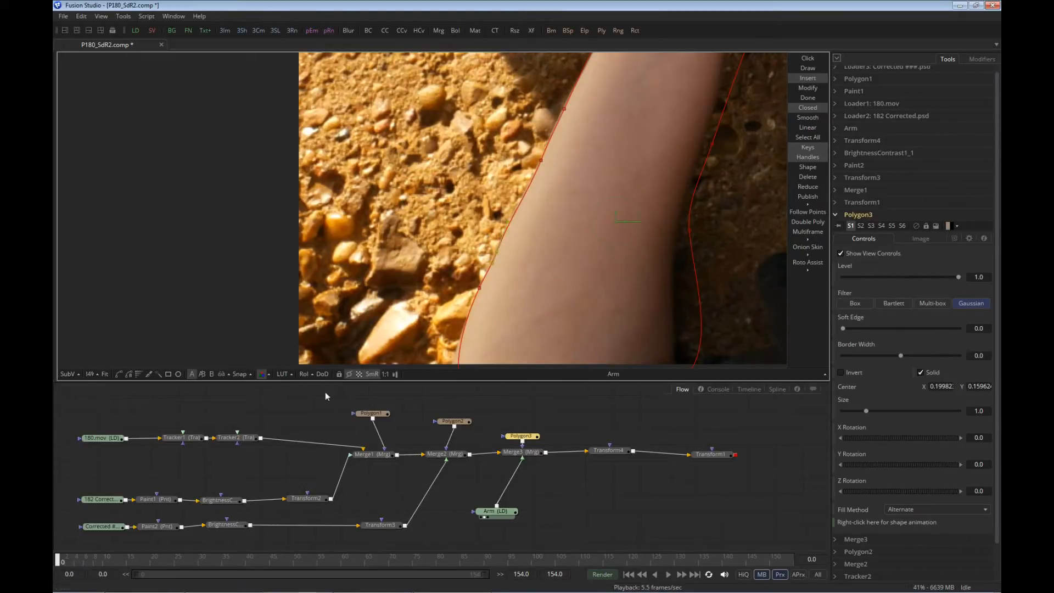
- Remove the Polygon3Polyline shape animation from Polygon3 and view the whole Merge3 result
right_click(902, 523)
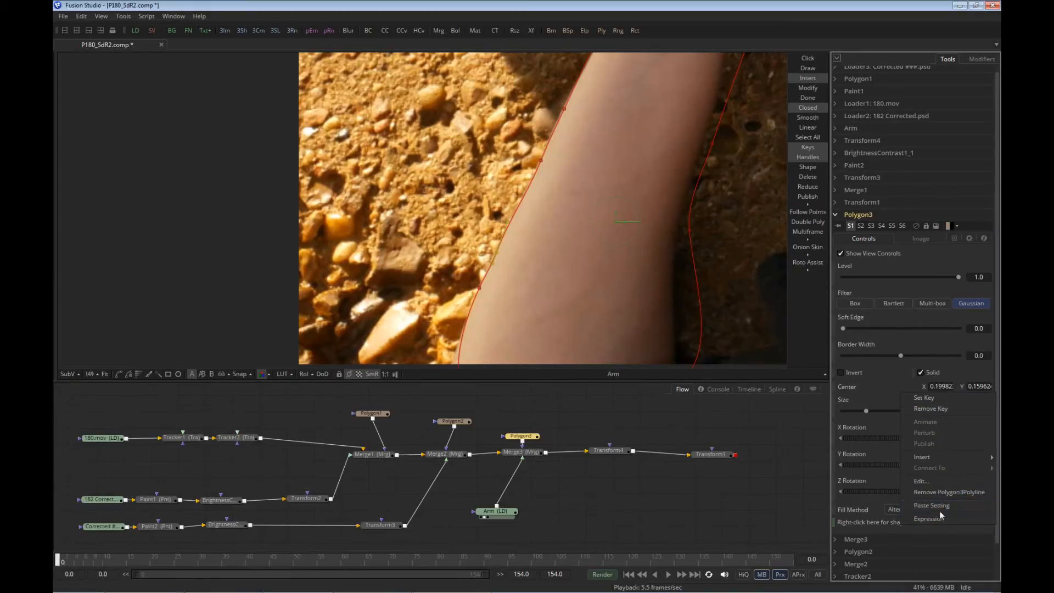
left_click(944, 492)
left_click(566, 500)
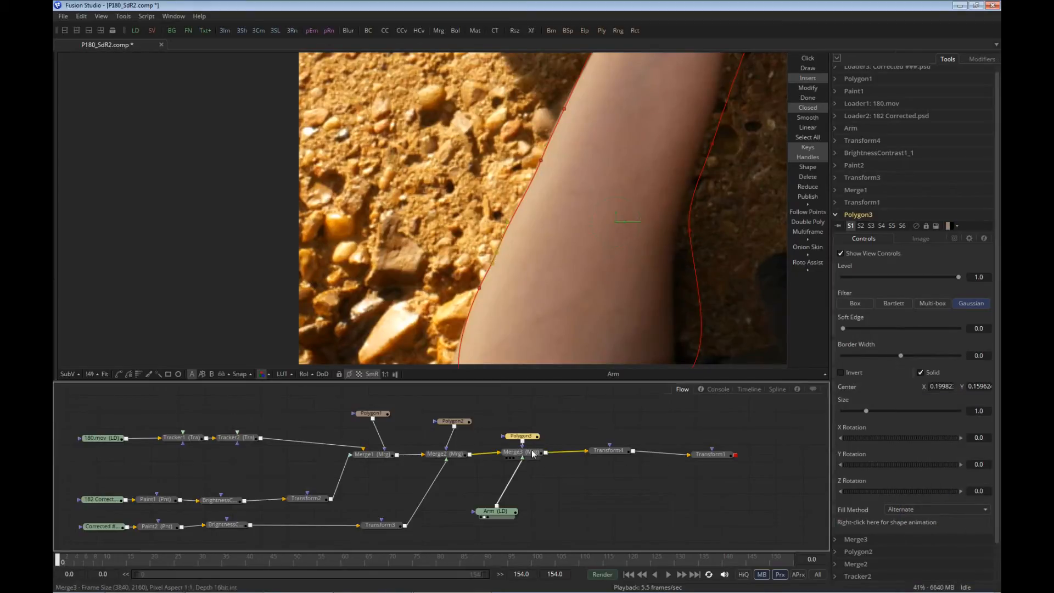
key("1")
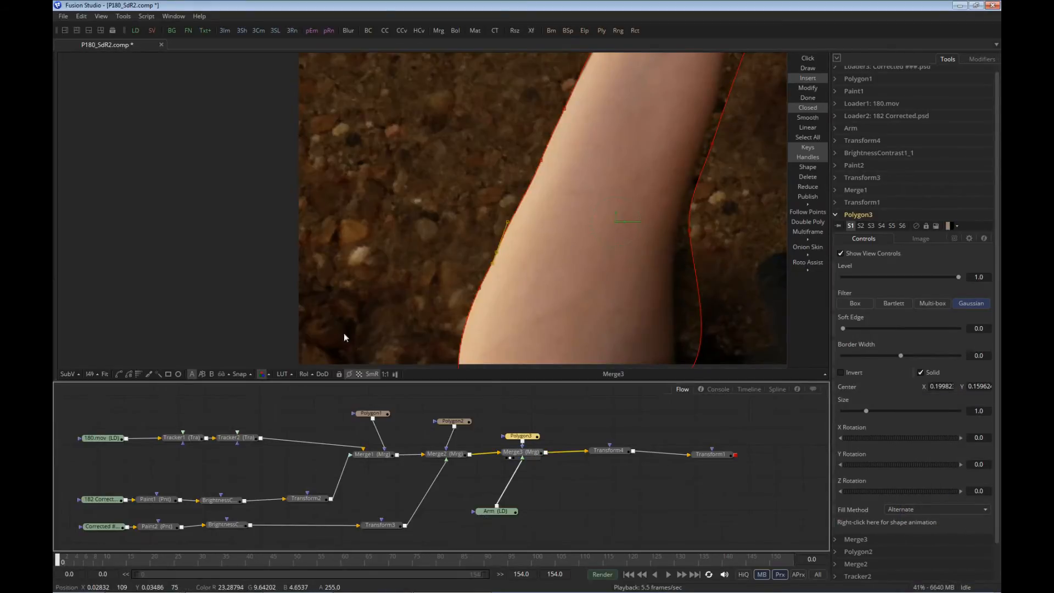
left_click(105, 373)
left_click(565, 418)
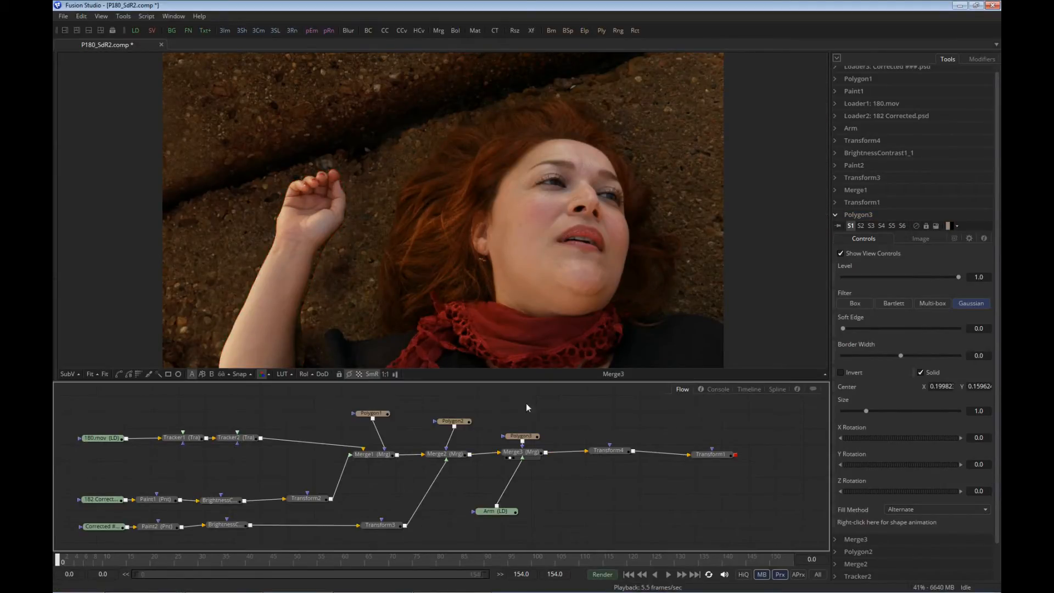
- Soften Polygon3's mask edge around the arm with a Soft Edge of about 0.0017
left_click_drag(522, 436, 526, 426)
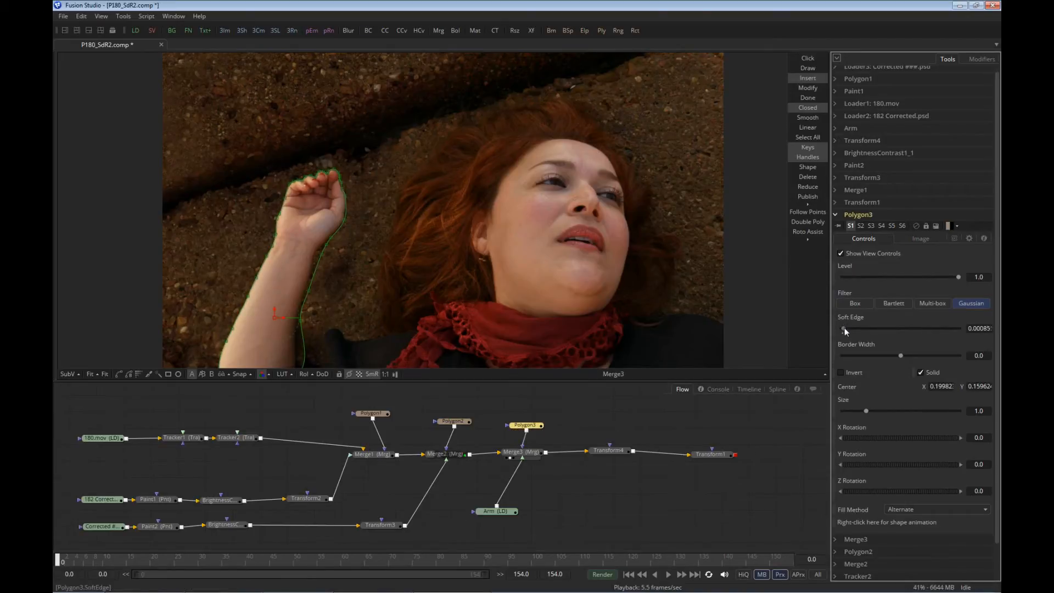
left_click(513, 404)
left_click_drag(273, 340, 410, 243)
scroll(404, 243, "up", 6)
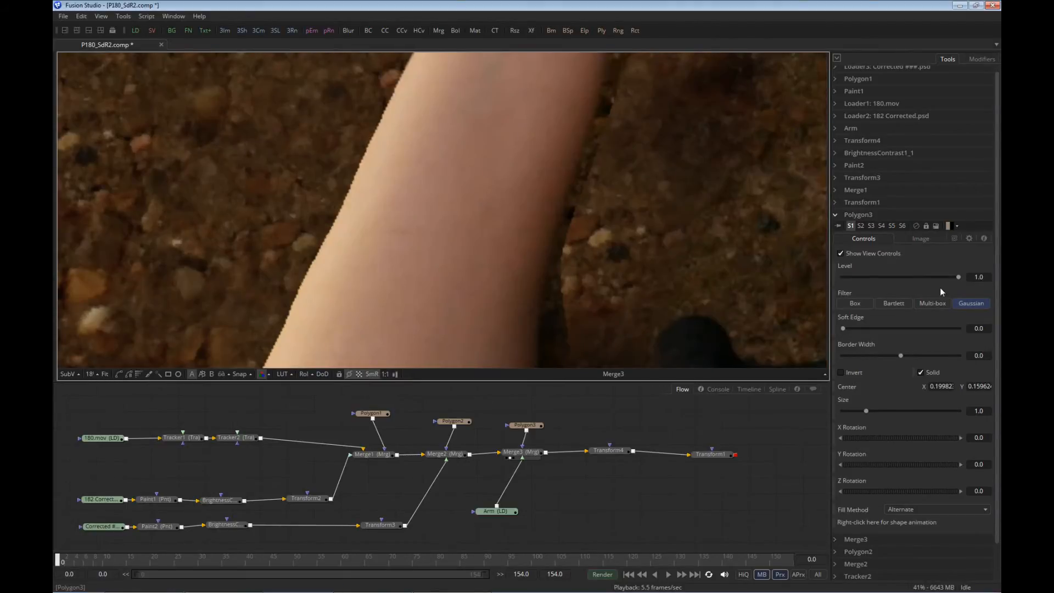
left_click_drag(841, 329, 846, 328)
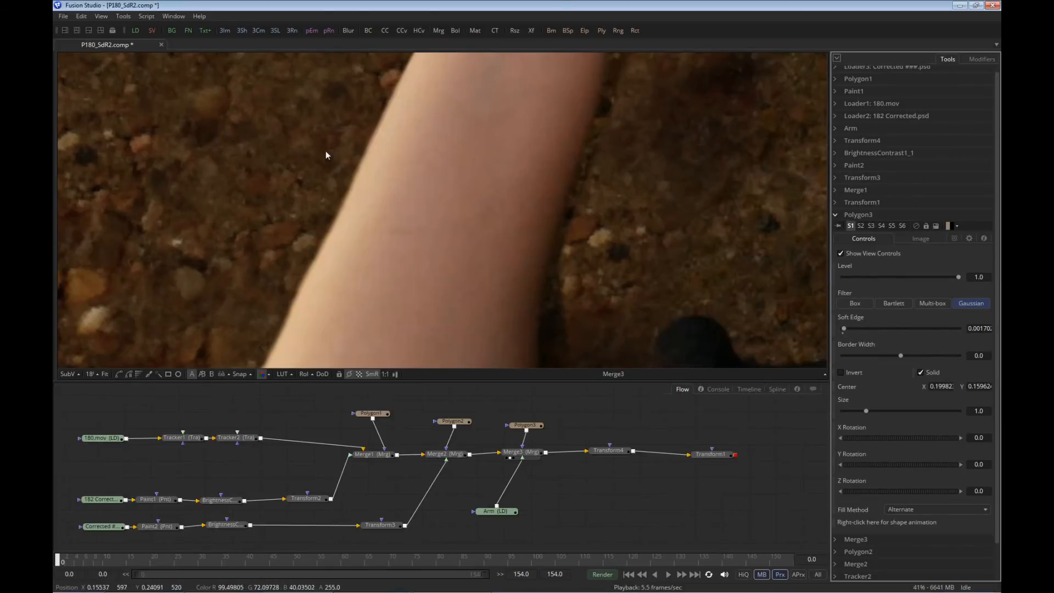
left_click_drag(344, 162, 327, 187)
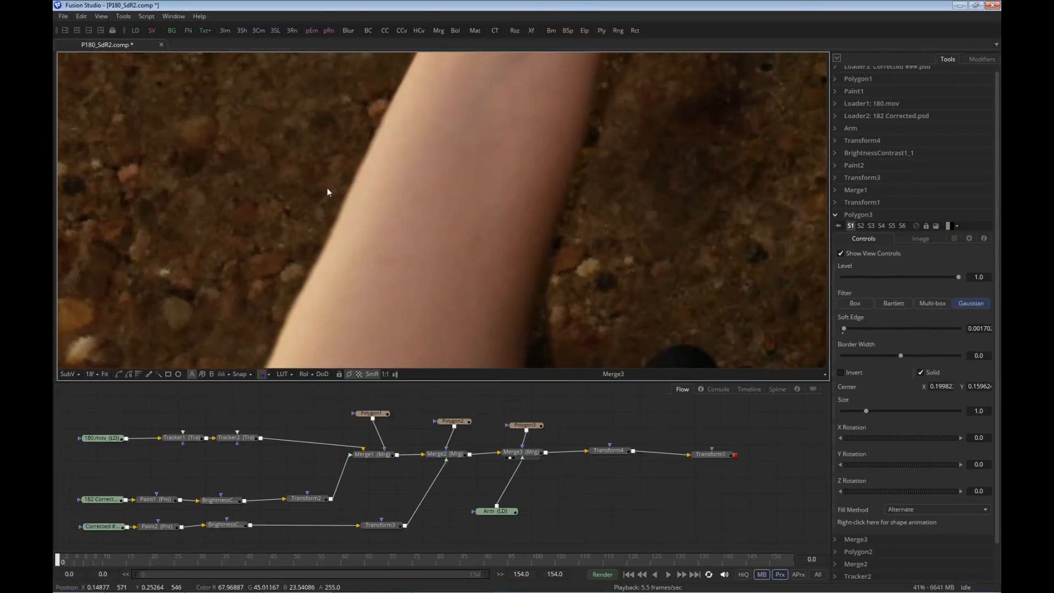
- Pull Polygon3's outline closer to the arm along the shaded side of the lower forearm
left_click(525, 425)
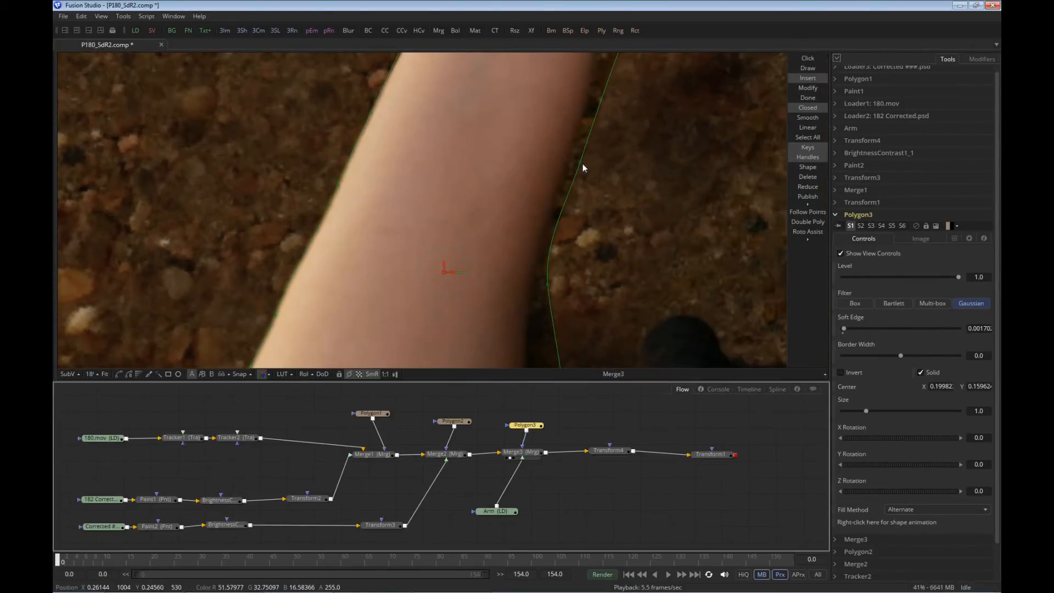
mouse_move(581, 166)
left_mouse_down()
mouse_move(640, 182)
mouse_move(569, 162)
left_mouse_up()
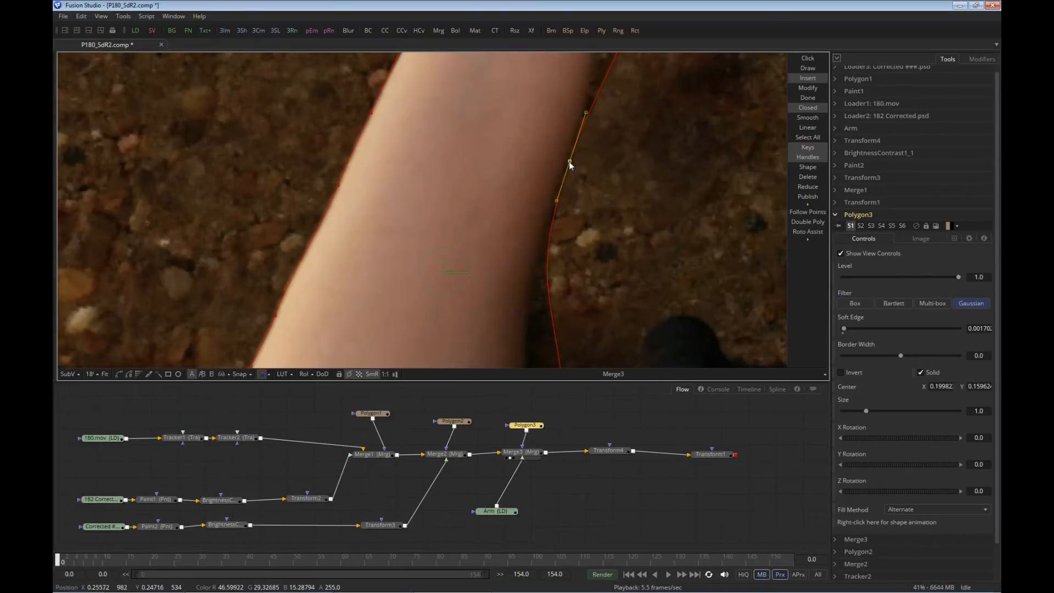
scroll(569, 177, "down", 4)
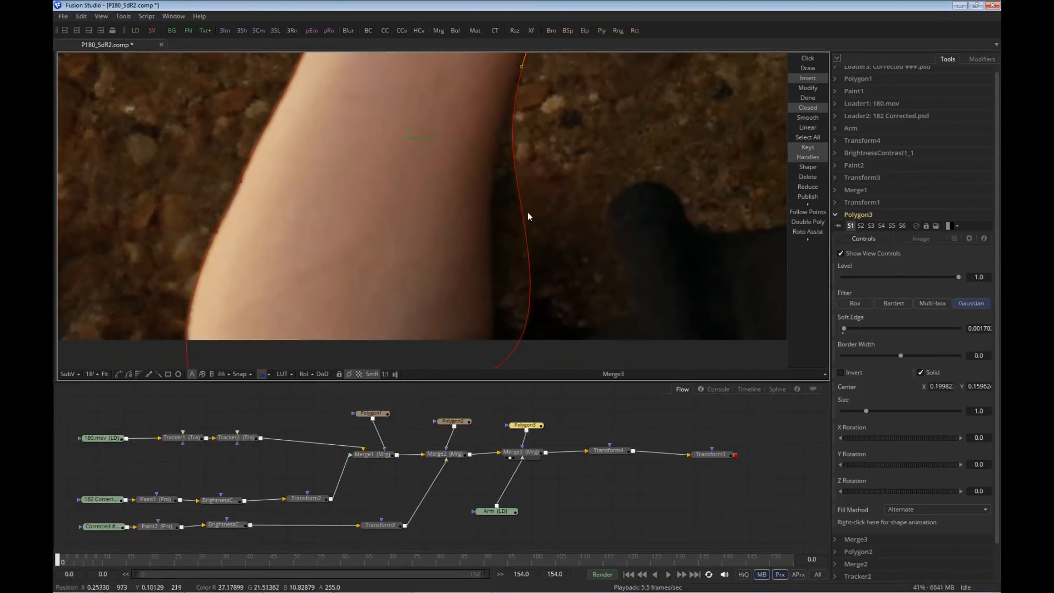
scroll(545, 185, "up", 2)
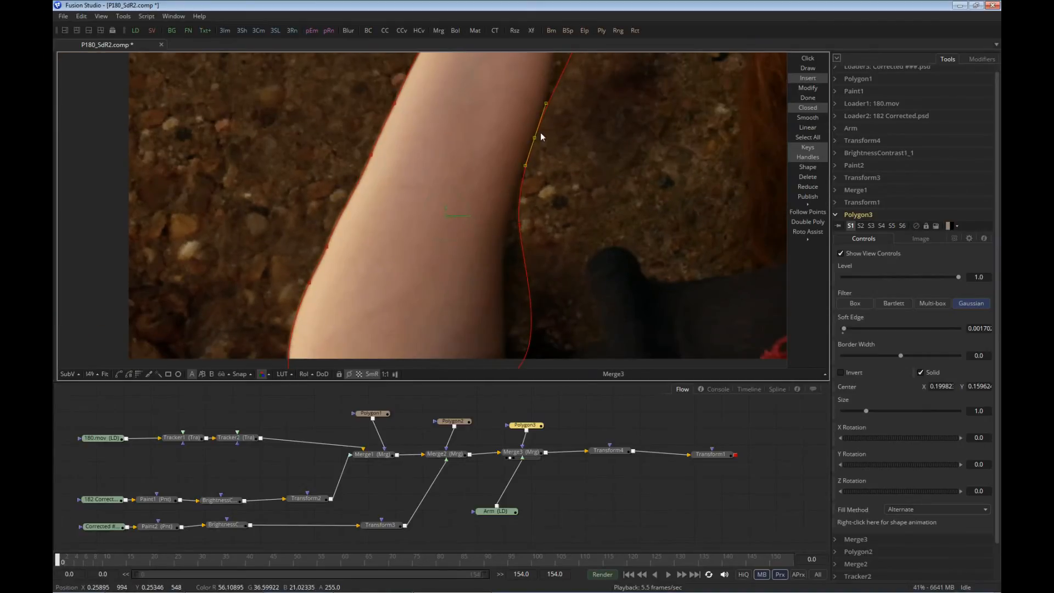
mouse_move(536, 138)
left_mouse_down()
mouse_move(683, 154)
mouse_move(471, 155)
mouse_move(563, 148)
mouse_move(531, 145)
left_mouse_up()
left_click_drag(519, 226, 511, 226)
left_click(510, 196)
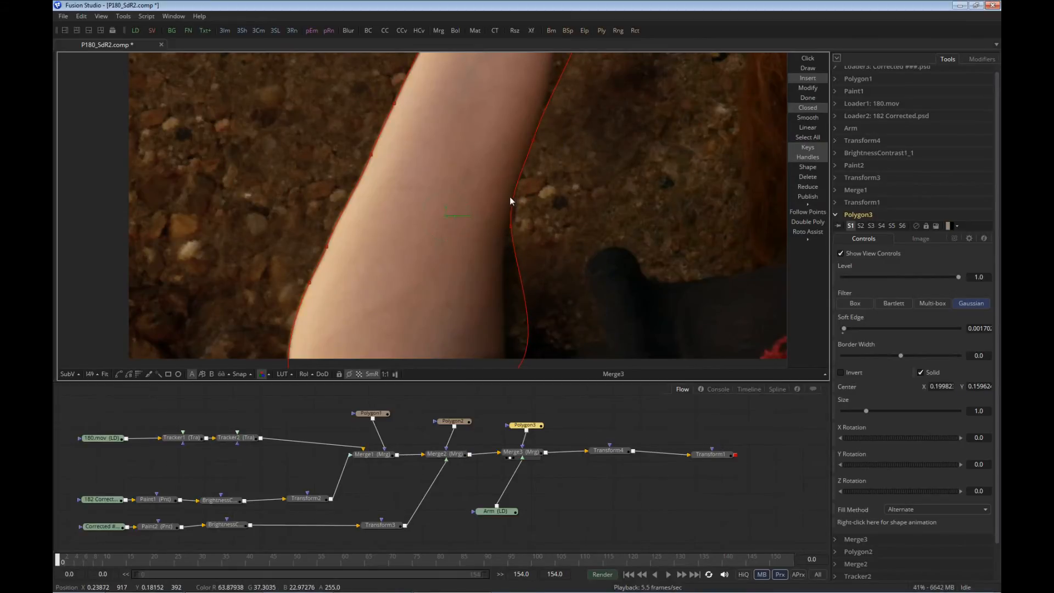
- Tighten Polygon3's outline on the shaded side between mid-forearm and wrist, and save the composition
left_click_drag(536, 154, 555, 271)
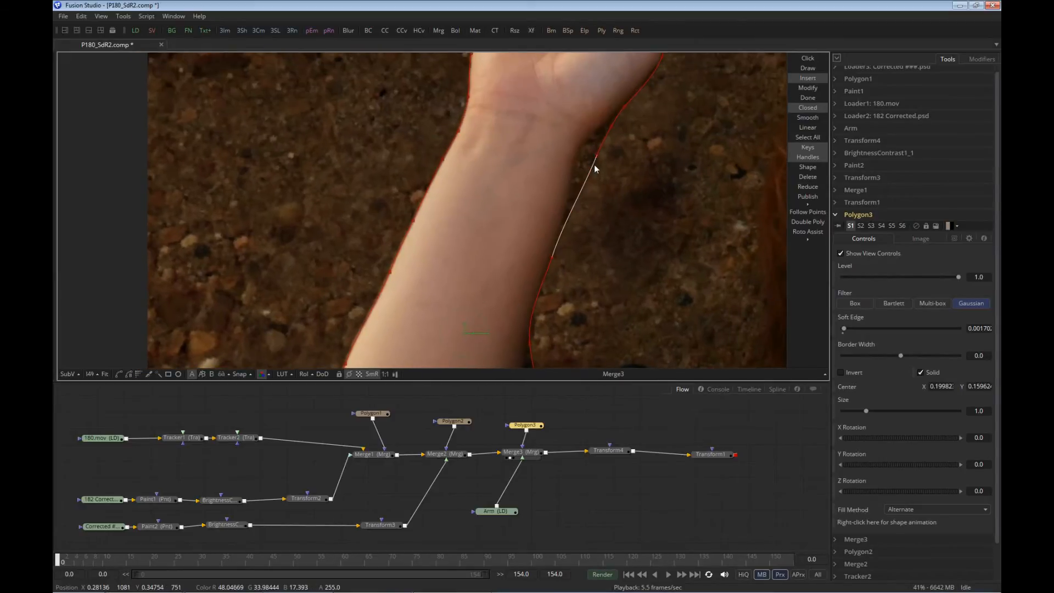
left_click_drag(598, 159, 608, 123)
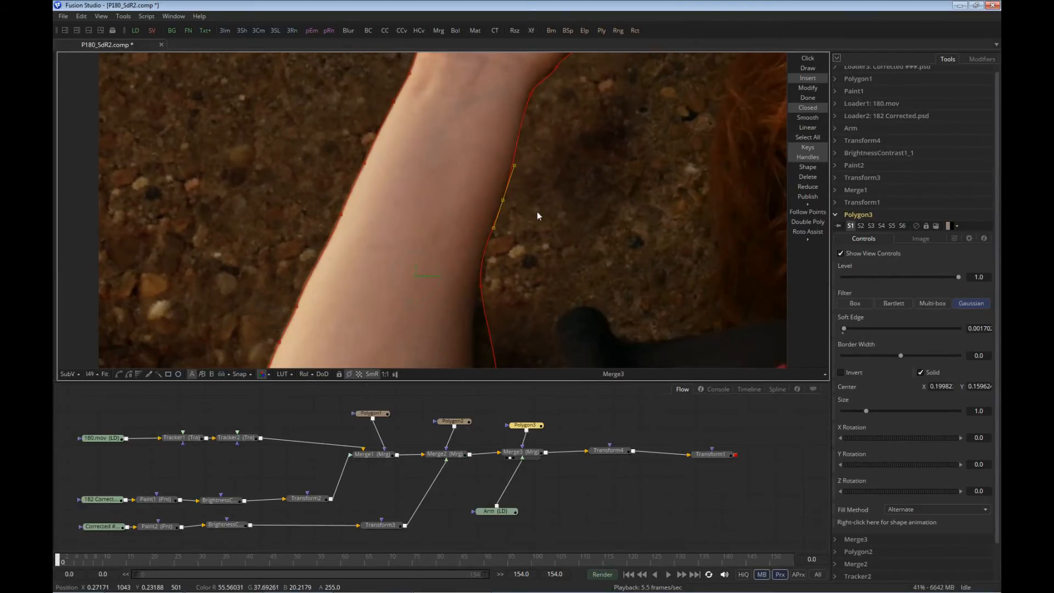
left_click(503, 200)
scroll(515, 219, "down", 3)
left_click_drag(501, 267, 490, 252)
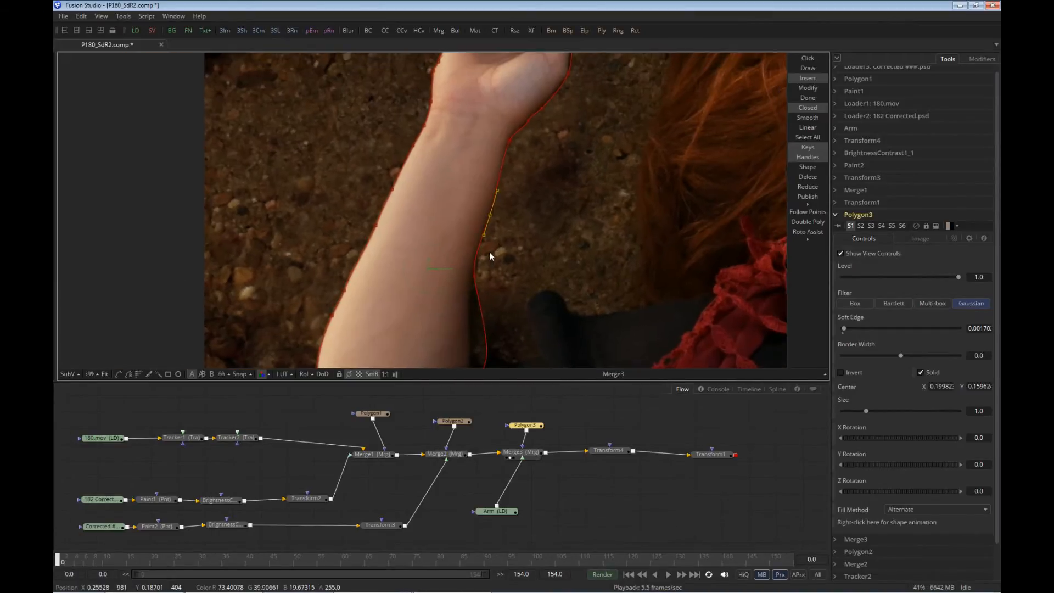
key("ctrl+s")
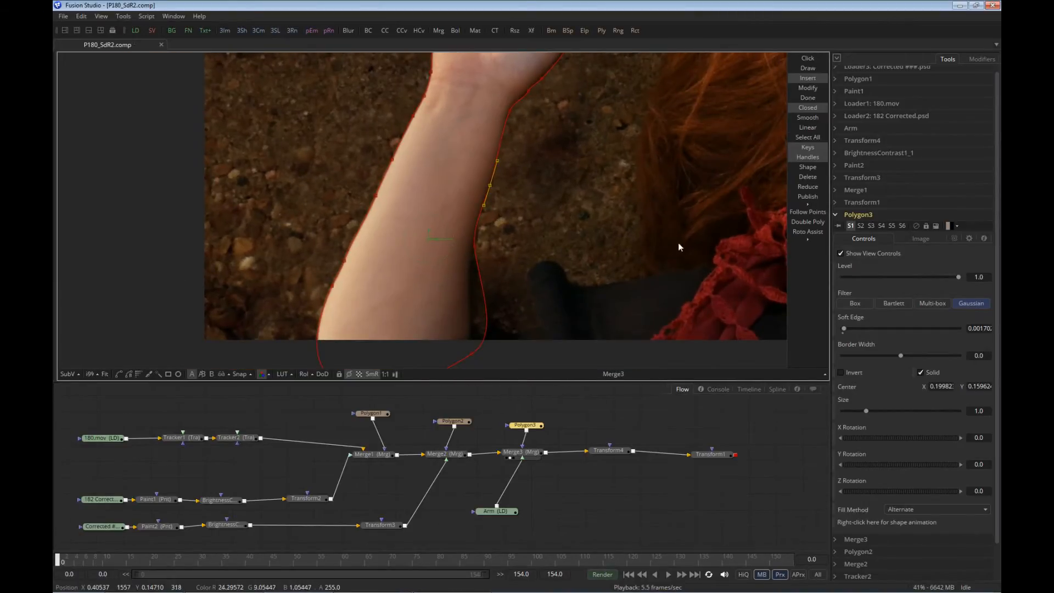
- Convert Polygon3 to a double polygon, set the inner polygon to Done and the outer polygon to Modify Only
left_click(809, 221)
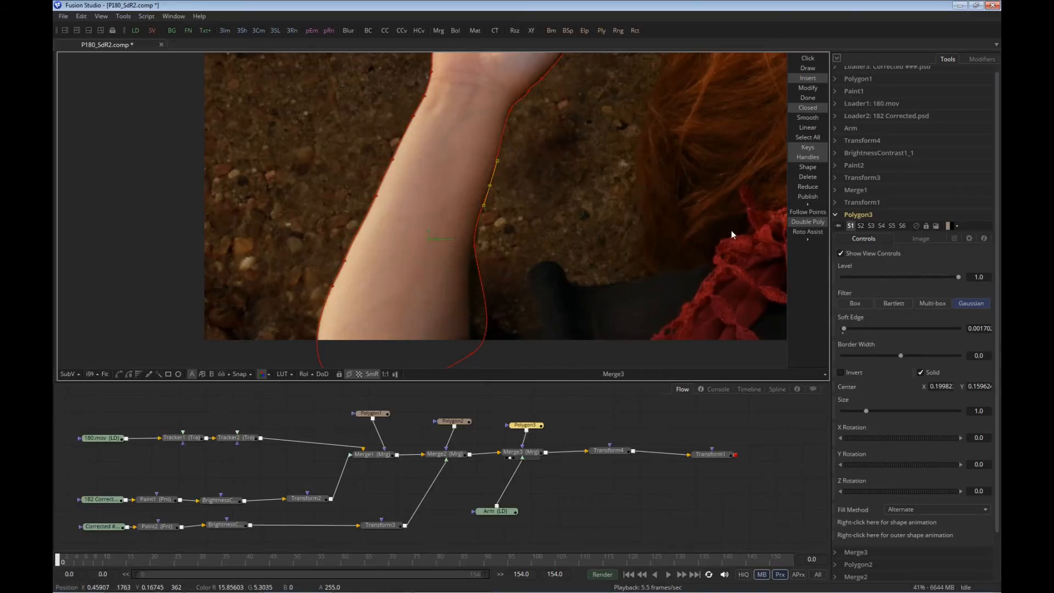
right_click(614, 219)
mouse_move(693, 413)
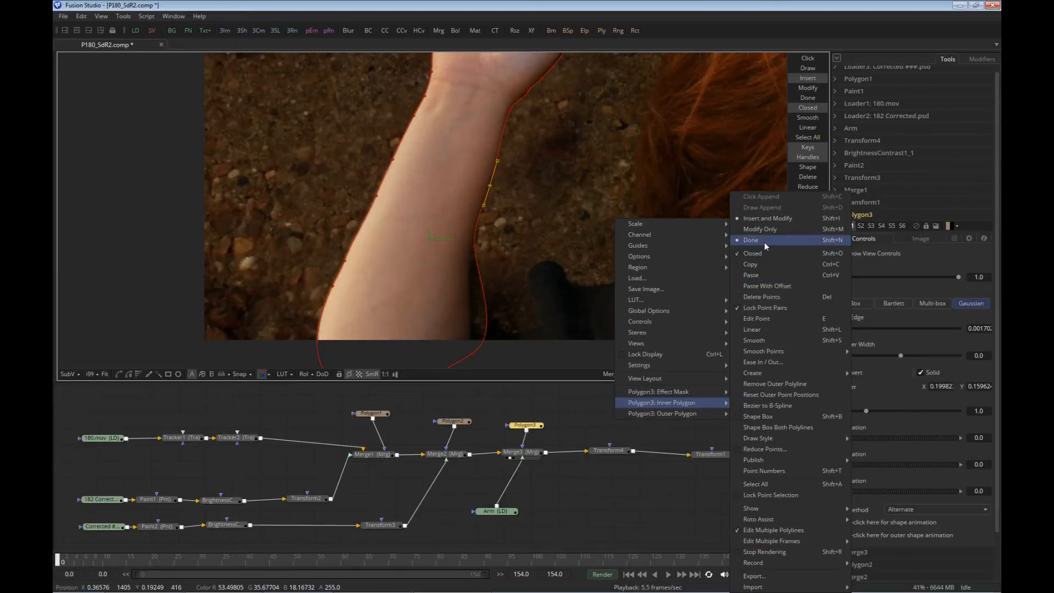
left_click(764, 242)
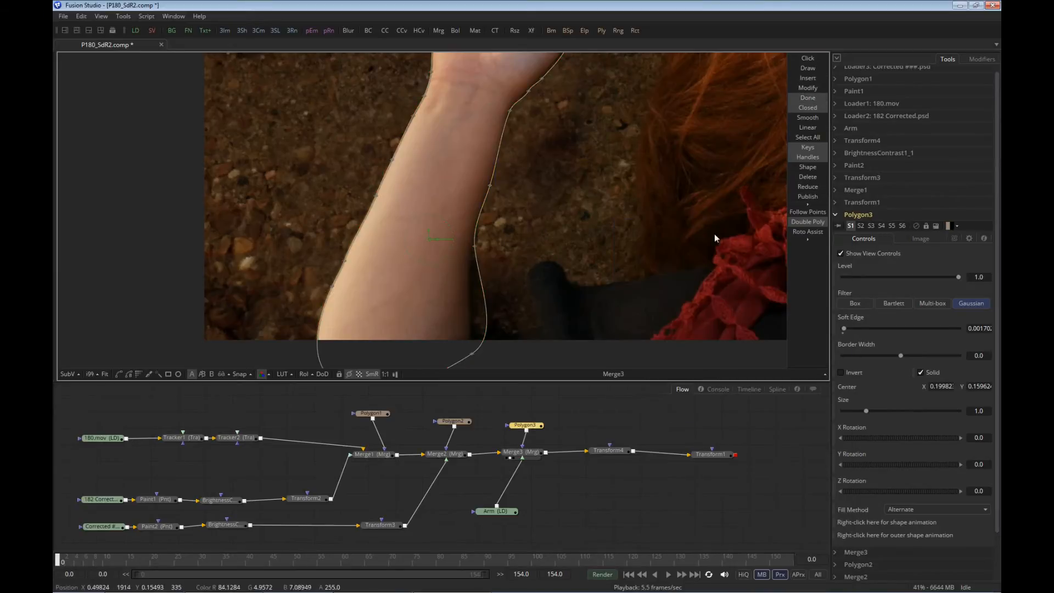
right_click(590, 272)
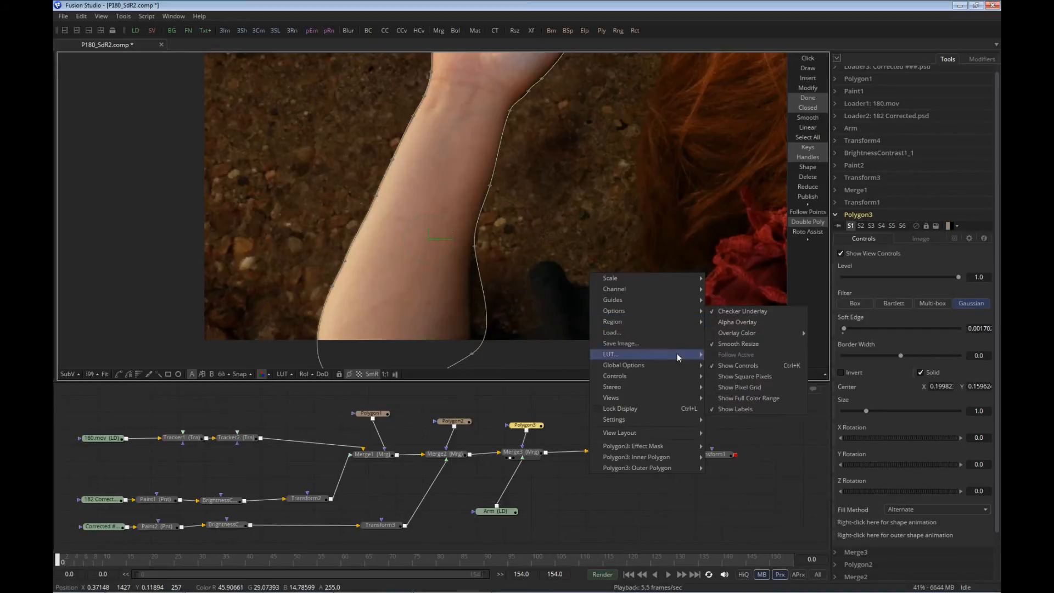
mouse_move(655, 465)
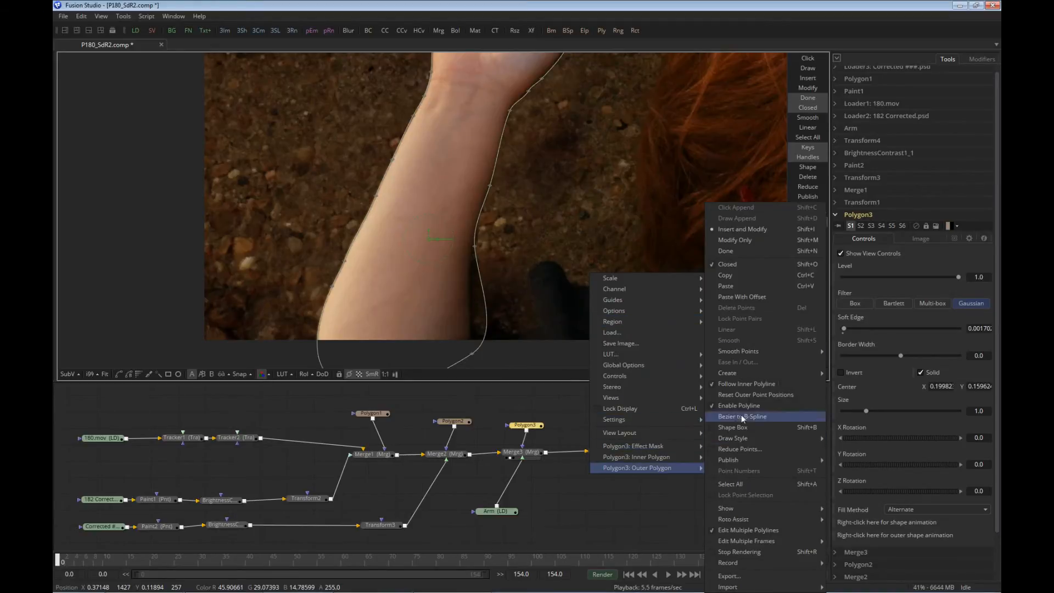
left_click(743, 241)
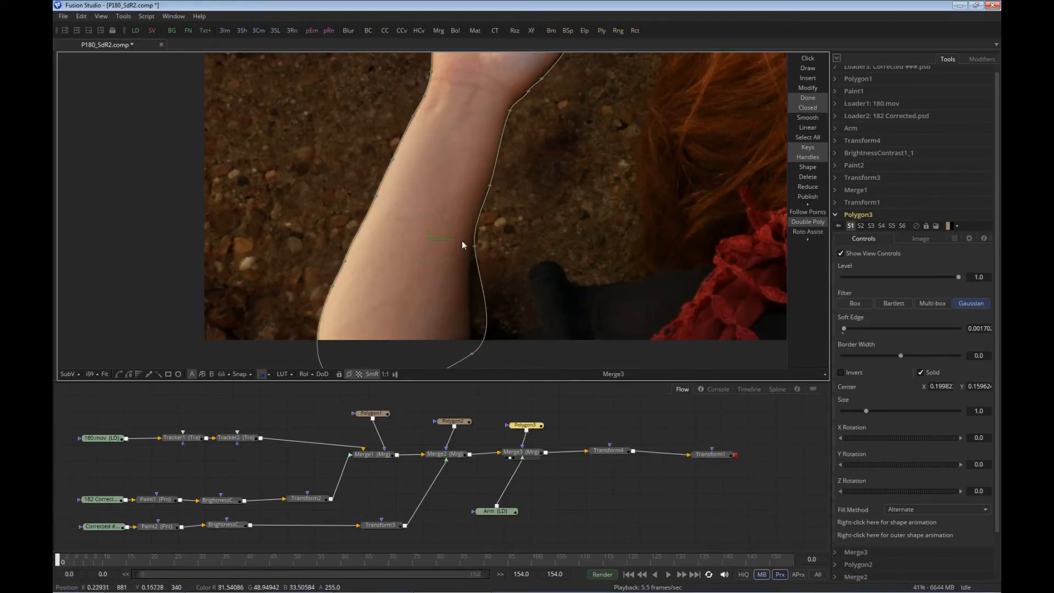
- Pull Polygon3's outer polygon points outward along the shaded side of the forearm to feather that edge
left_click(476, 245)
left_click_drag(476, 245, 503, 253)
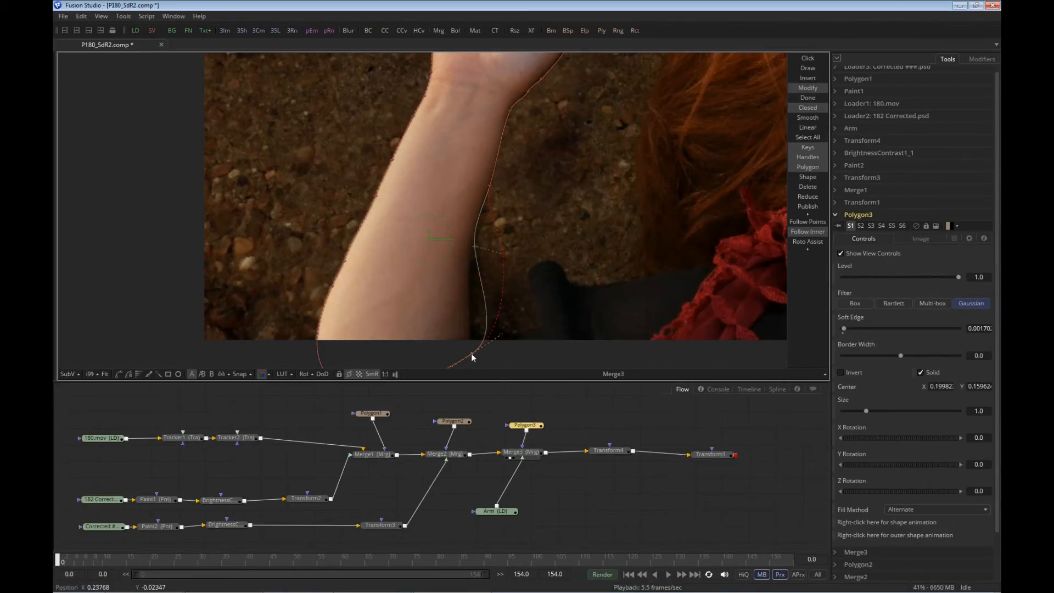
left_click_drag(472, 354, 492, 359)
left_click_drag(490, 185, 515, 186)
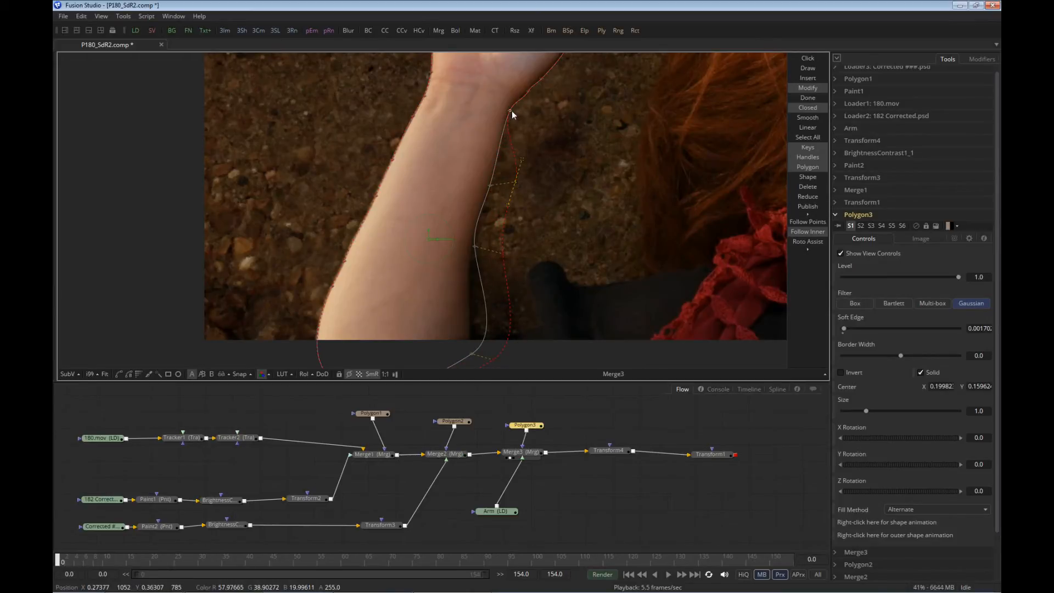
left_click_drag(529, 114, 501, 92)
left_click(561, 398)
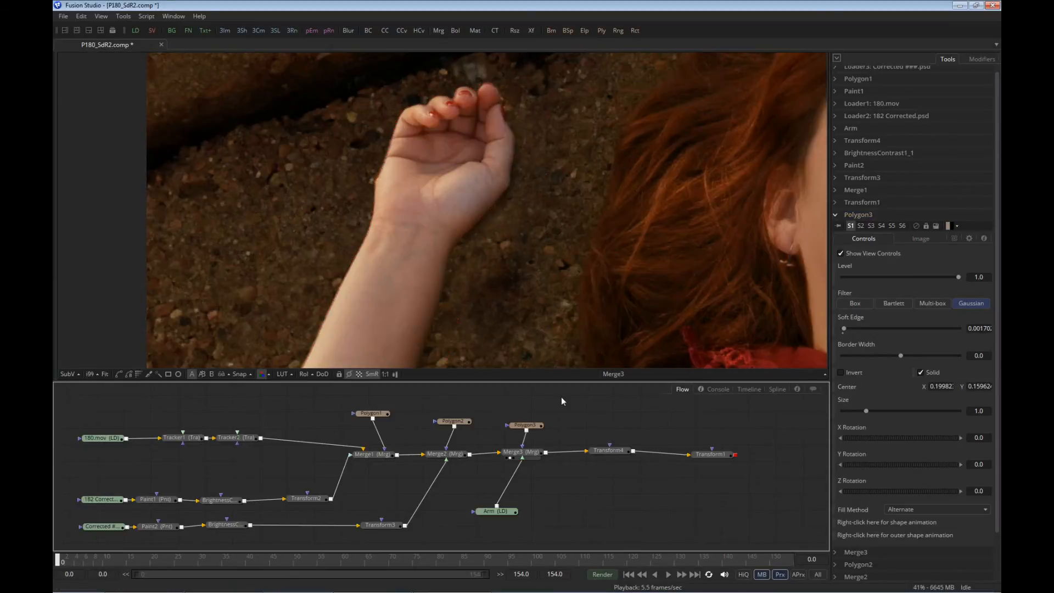
- Examine the full-frame result at Transform1, and the 182 Corrected branch at its loader, Paint1 and BrightnessContrast1
left_click(105, 374)
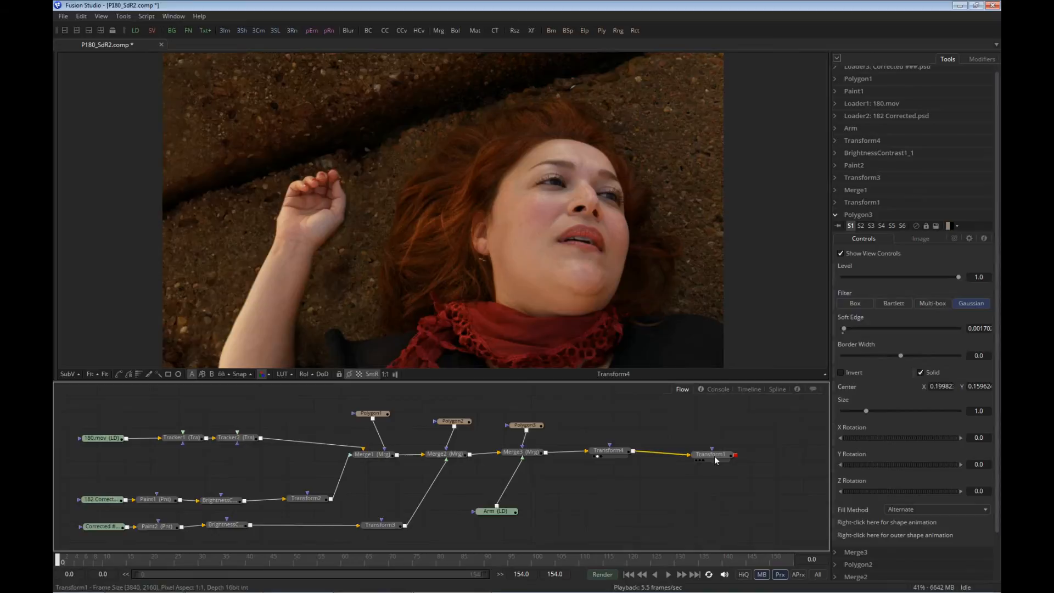
left_click(700, 460)
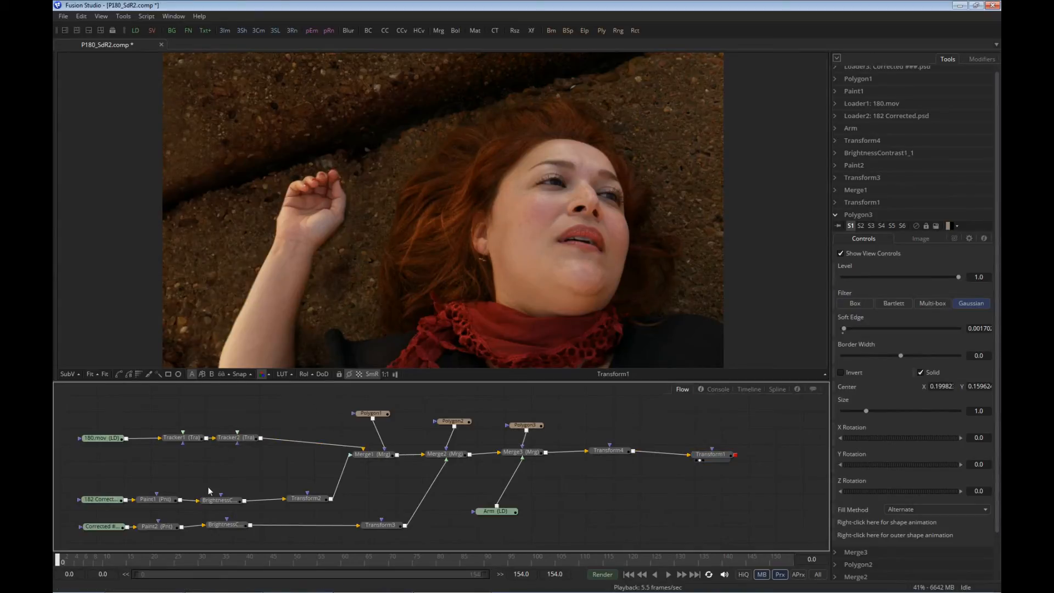
left_click(145, 505)
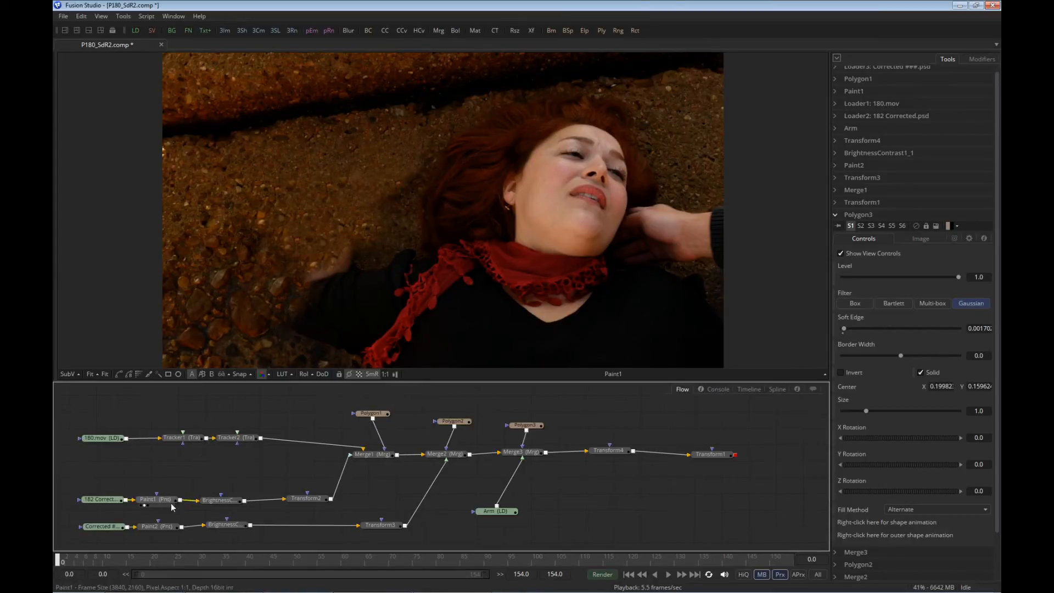
left_click(110, 502)
key("1")
left_click_drag(221, 500, 314, 341)
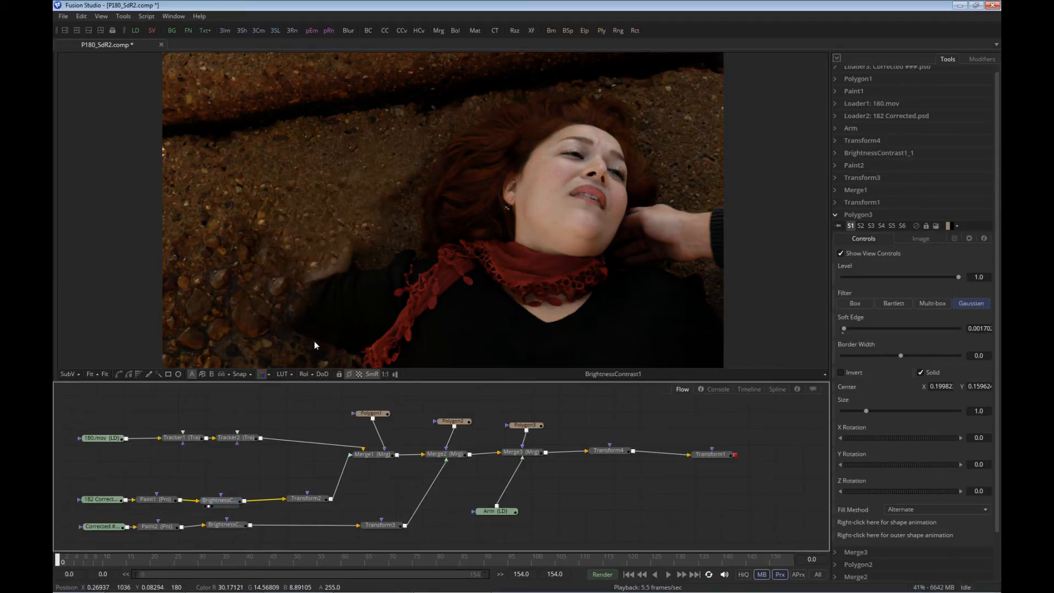
- View Merge1 and clone clean pavement texture over the remaining blemishes beside the hair with Paint1's clone strokes
left_click_drag(381, 460, 416, 299)
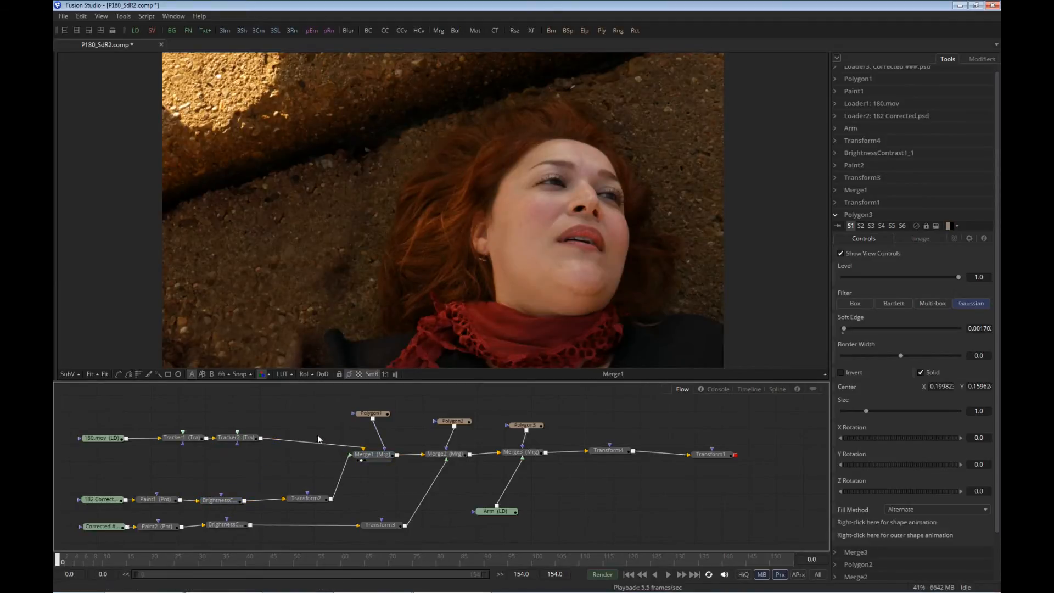
left_click(156, 499)
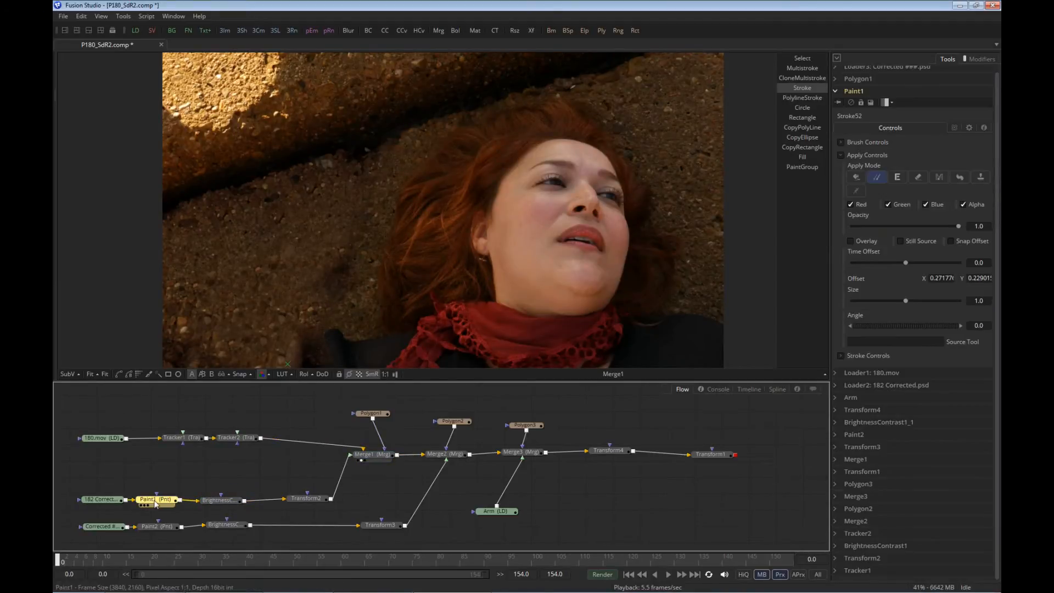
left_click(263, 266, "alt")
left_click_drag(335, 275, 351, 248)
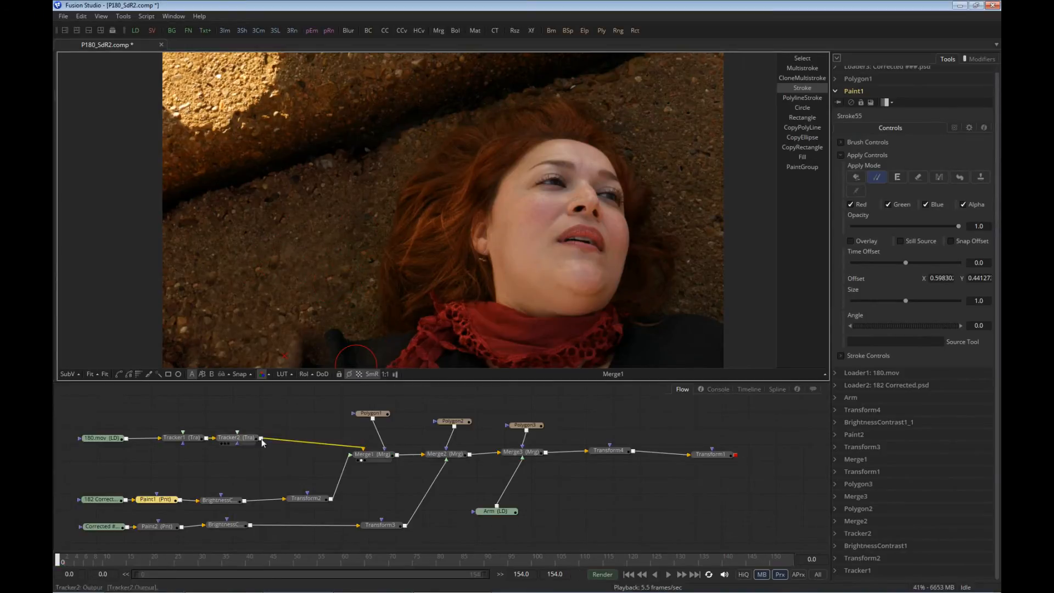
- Compare the Merge3 composite, the original 180.mov footage and the finished Transform1 output in the viewer
left_click(611, 452)
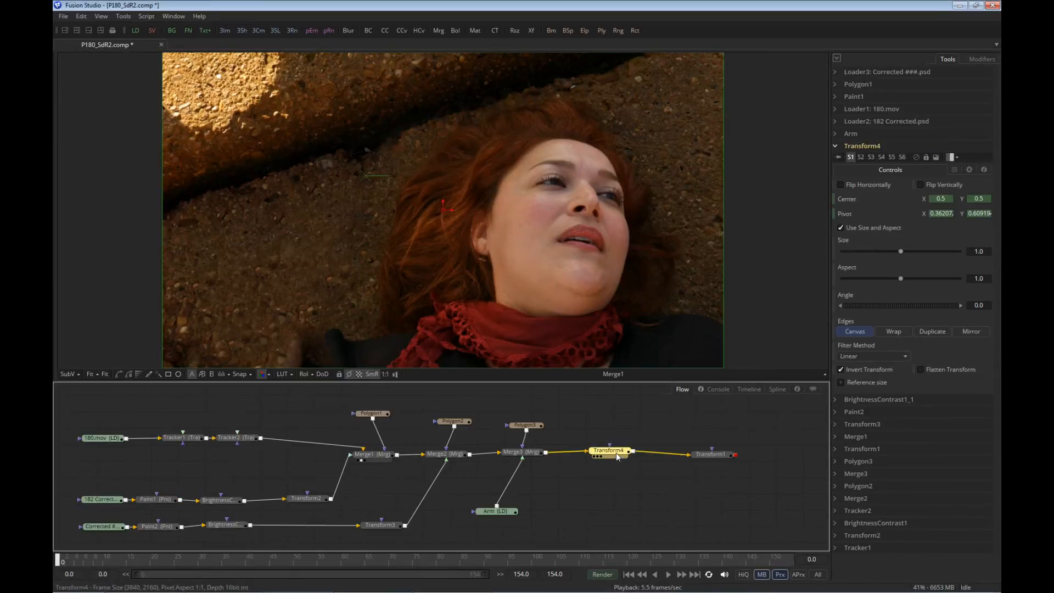
left_click(520, 452)
key("1")
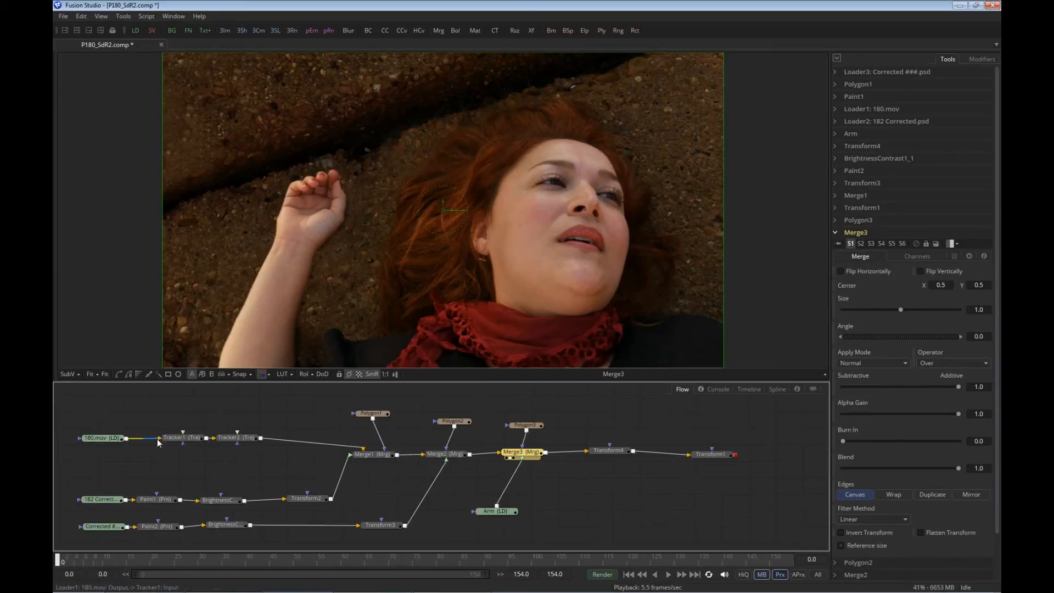
left_click(89, 444)
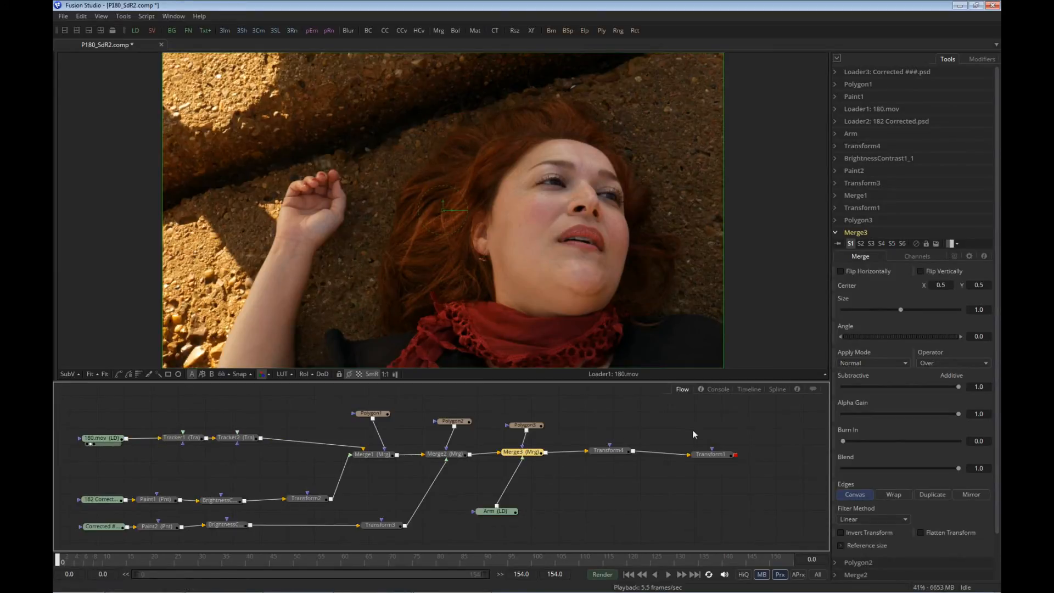
left_click(697, 460)
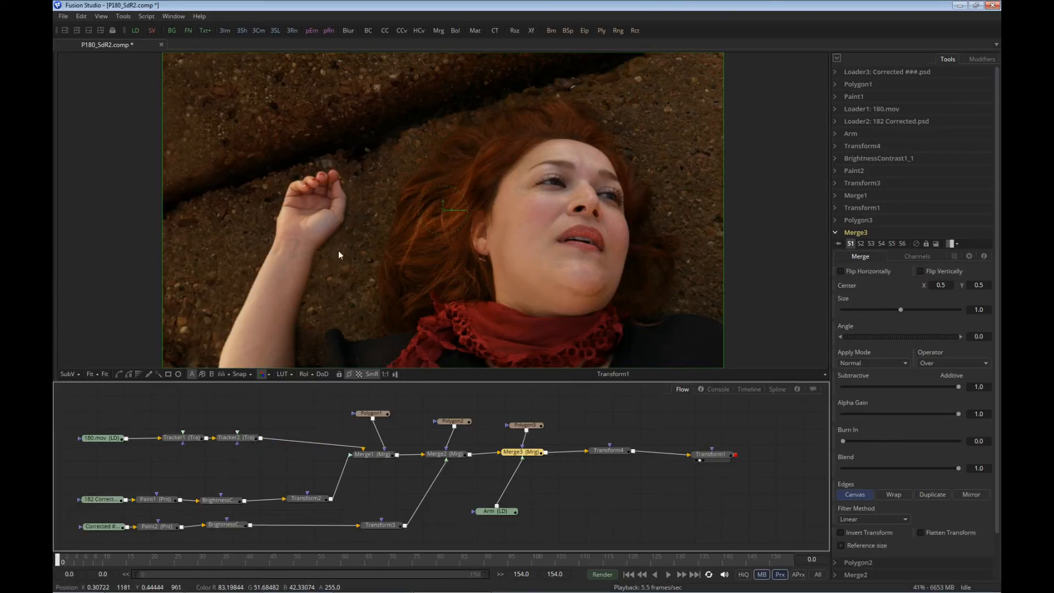
- Lower the Gain of BrightnessContrast1 in the 182 Corrected branch to about 0.90
left_click(221, 502)
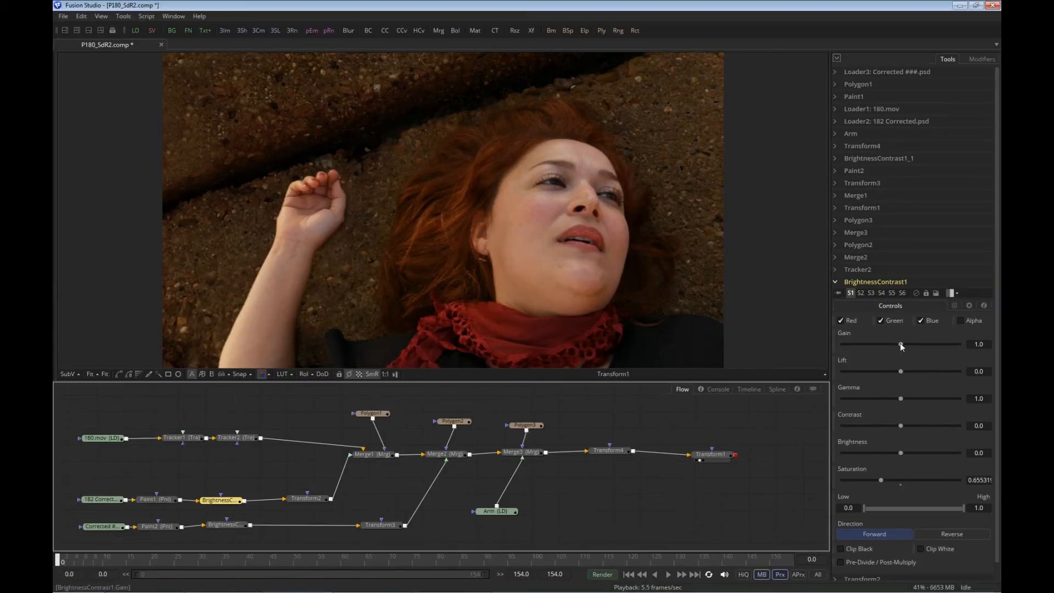
left_click_drag(901, 344, 896, 348)
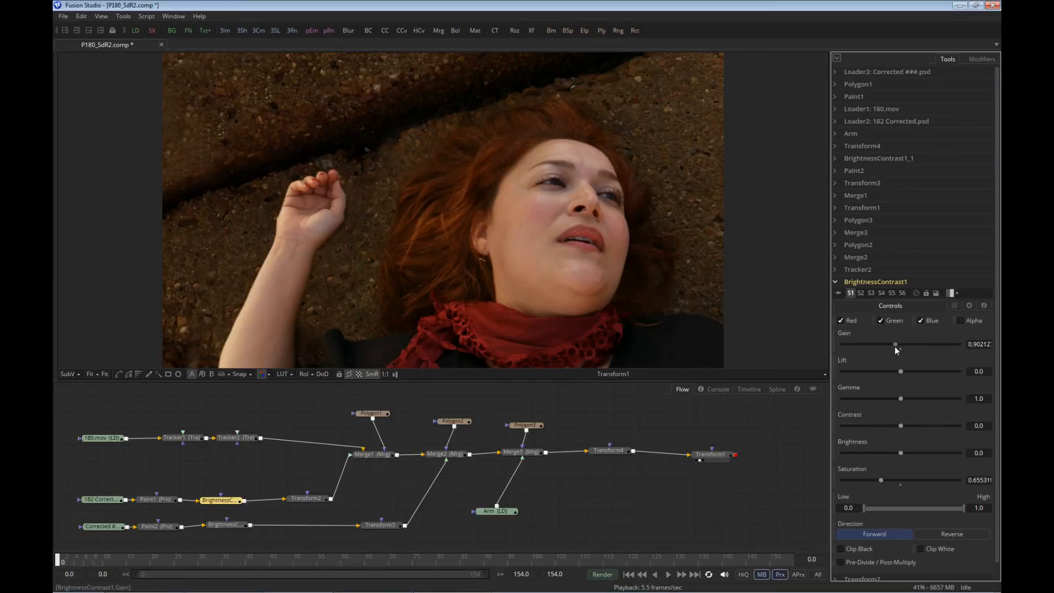
- Fit the image to the viewer and check the shaded pavement and arm from frame 154 back to the start
left_click(104, 374)
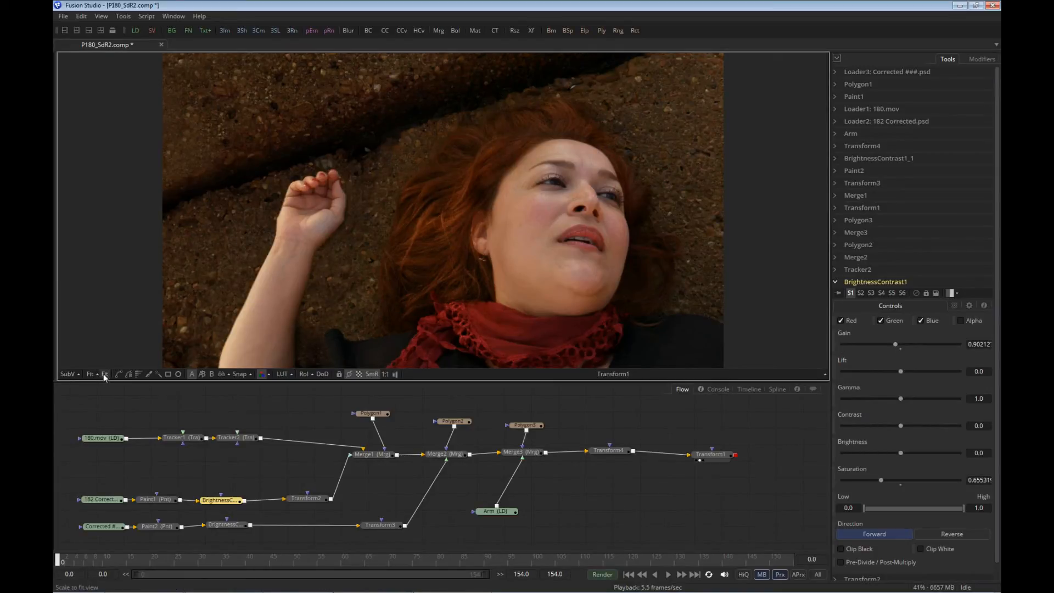
left_click(713, 525)
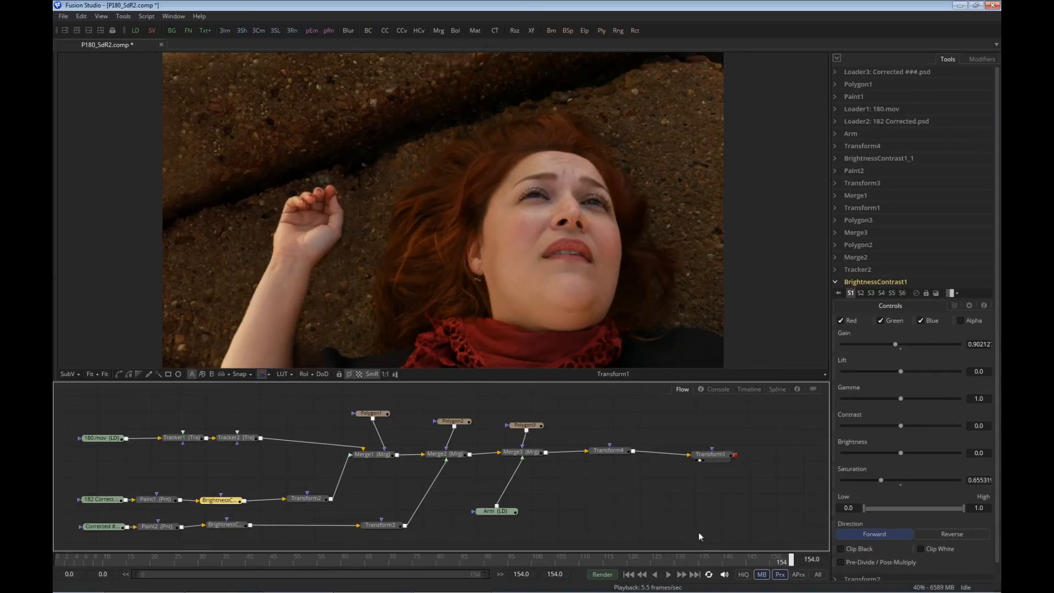
left_click(591, 558)
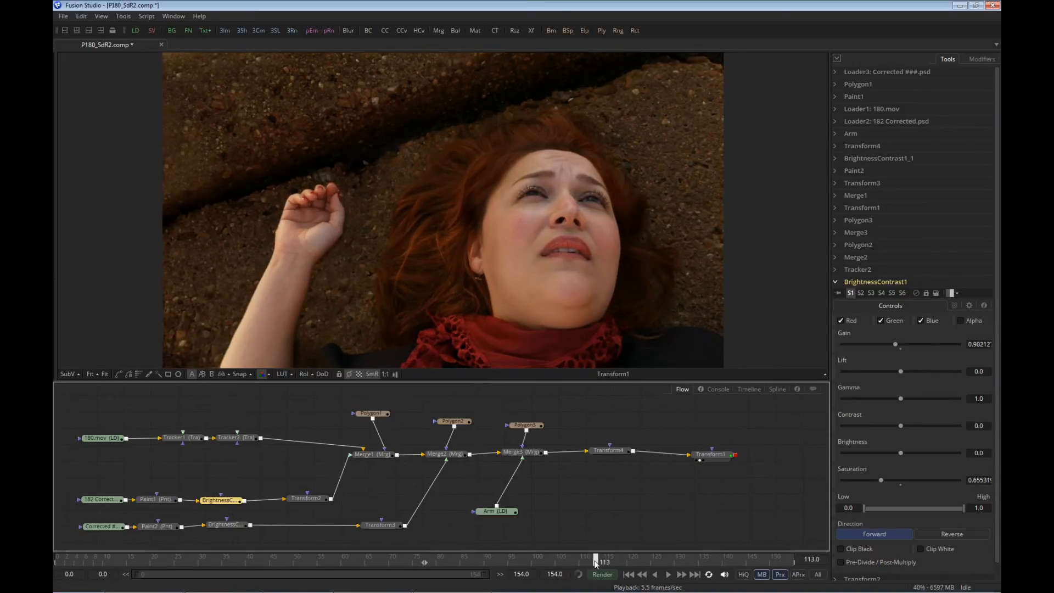
left_click_drag(596, 564, 526, 563)
left_click_drag(398, 557, 311, 559)
left_click_drag(108, 559, 64, 560)
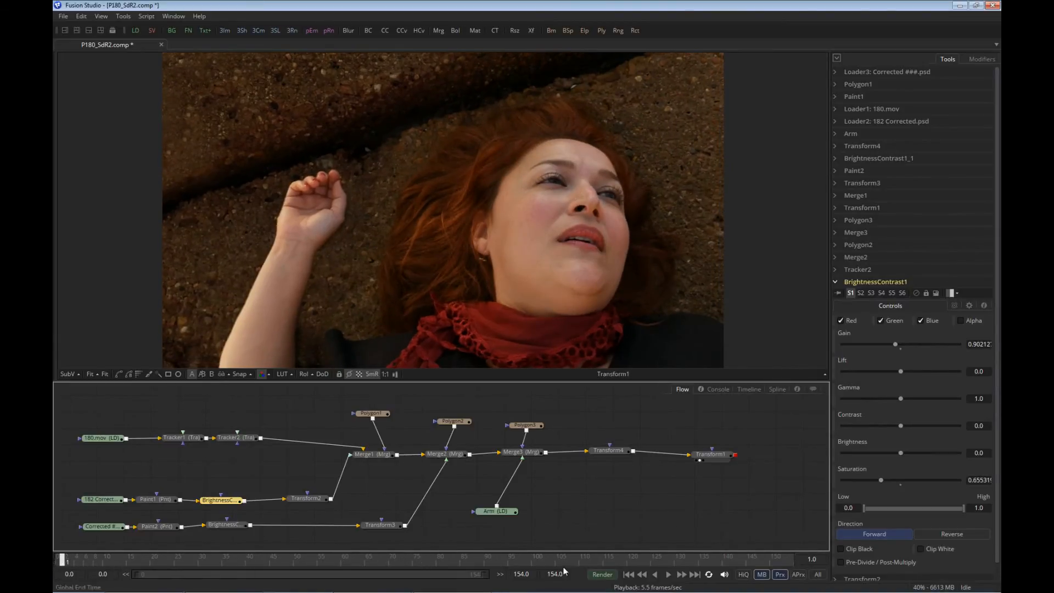
- Return to the first frame and save the composition
left_click(628, 575)
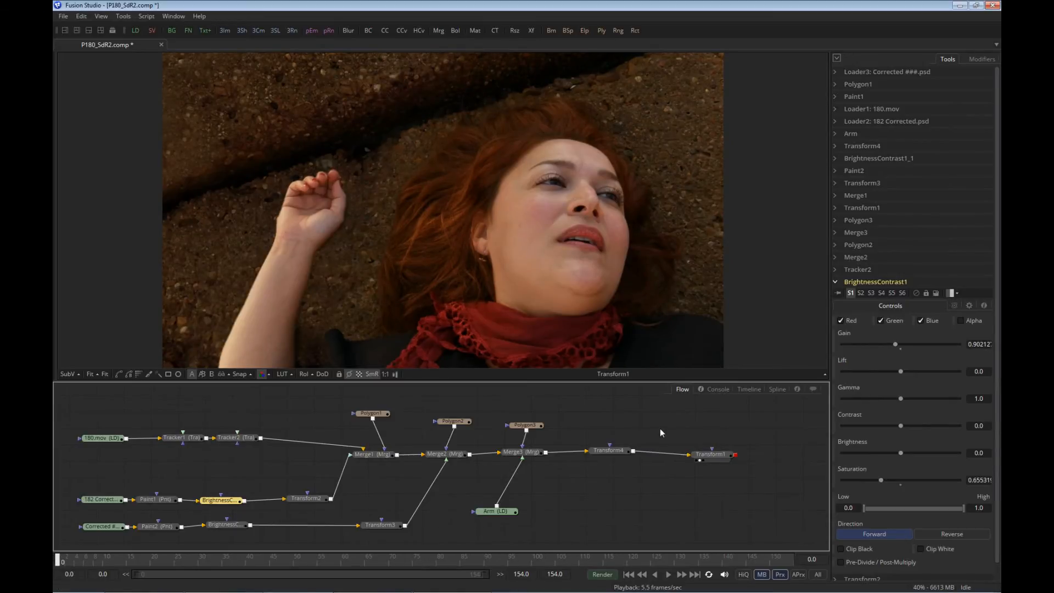
left_click(64, 16)
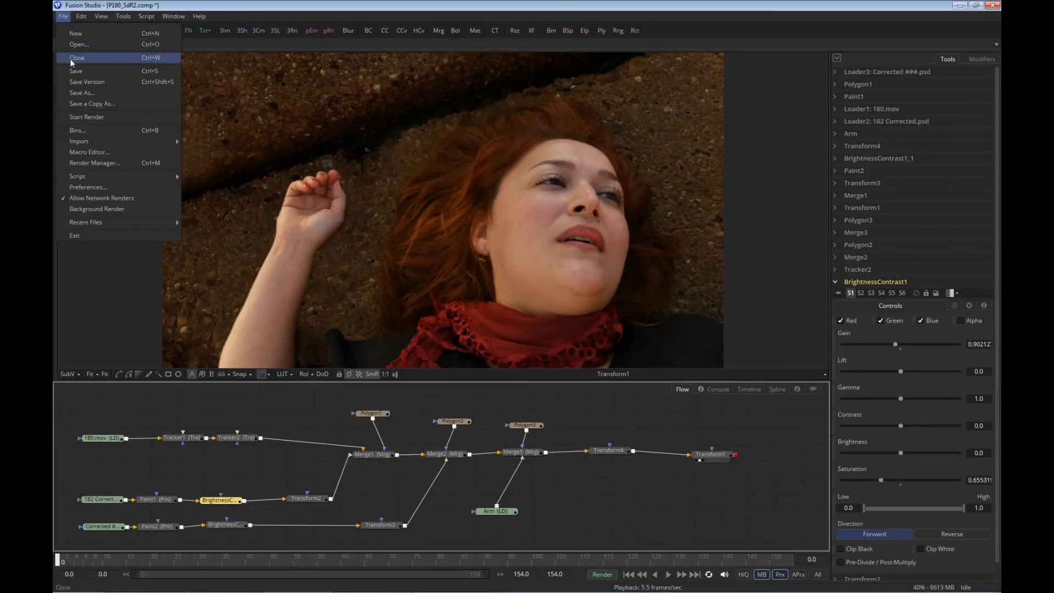
left_click(75, 71)
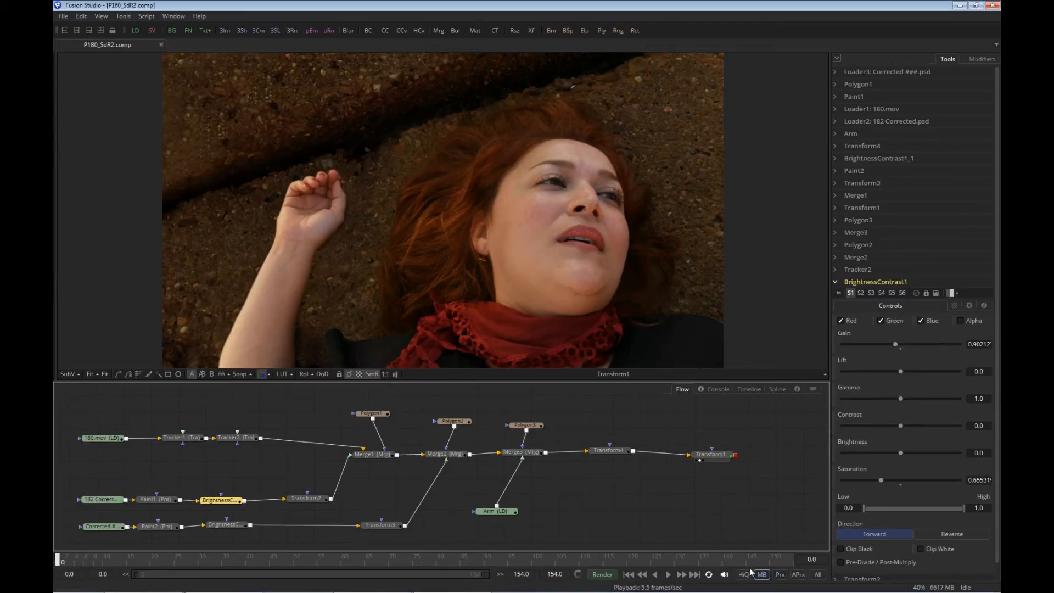
- Render a HiQ preview of Transform1 on the Right view for frames 0 to 154
left_click(722, 456)
right_click(723, 456)
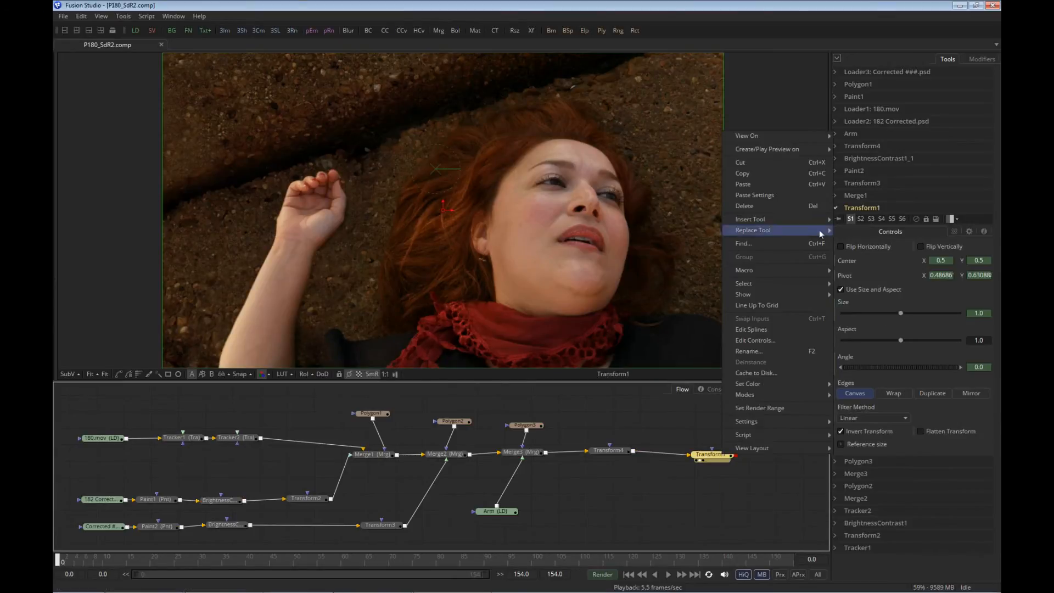
mouse_move(817, 155)
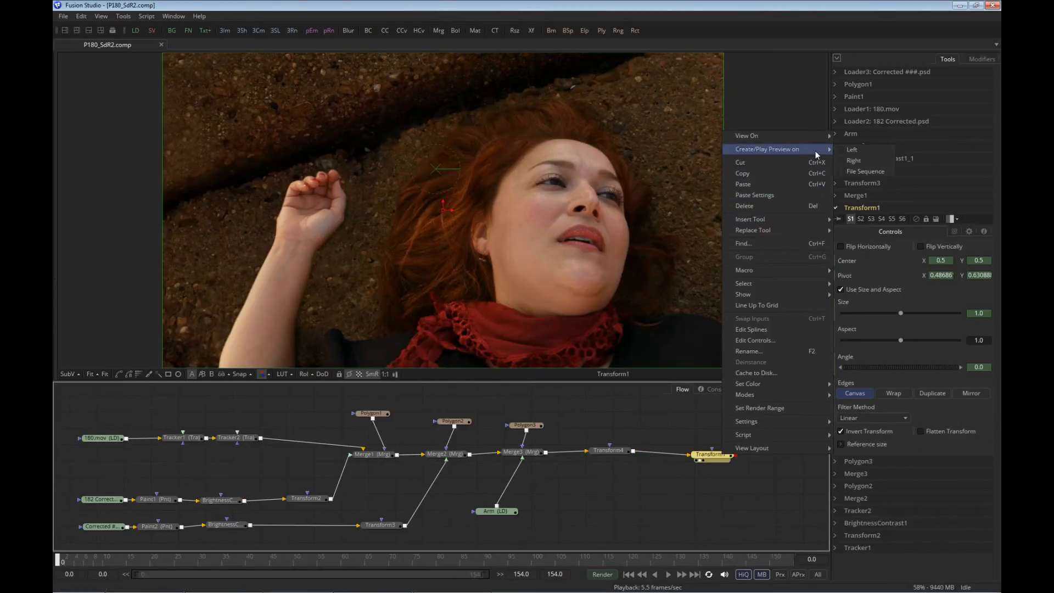
left_click(851, 161)
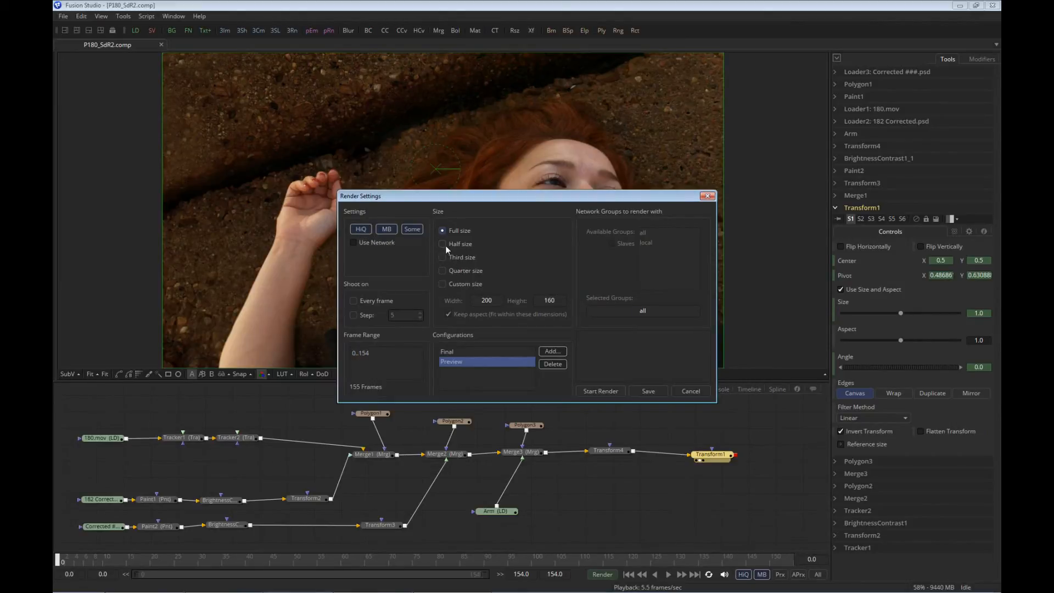
left_click(616, 392)
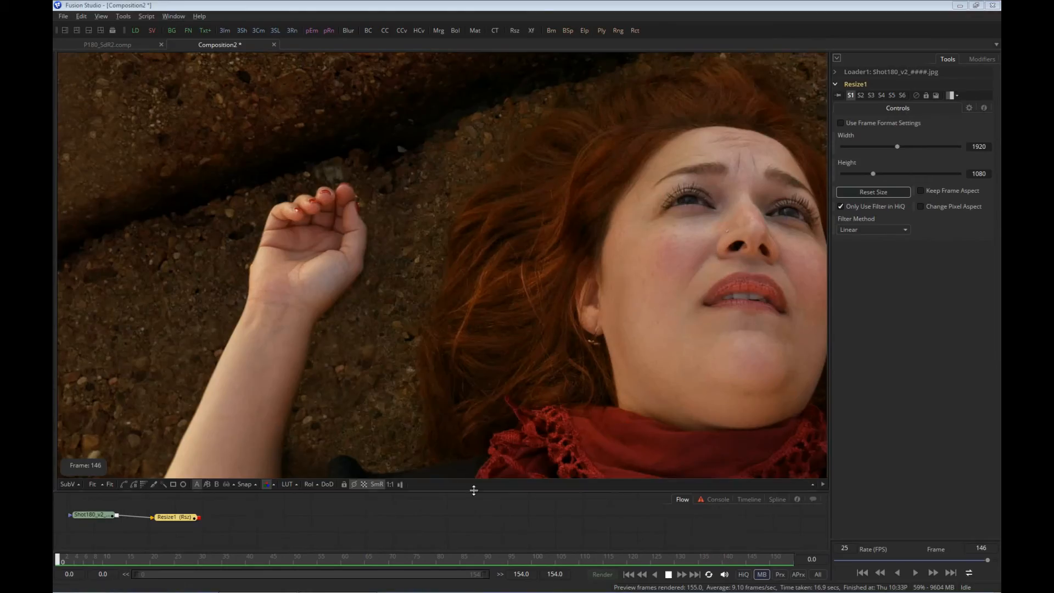
- Play the rendered preview from its first frame and change its viewer scale to check the shot in motion
left_click(863, 573)
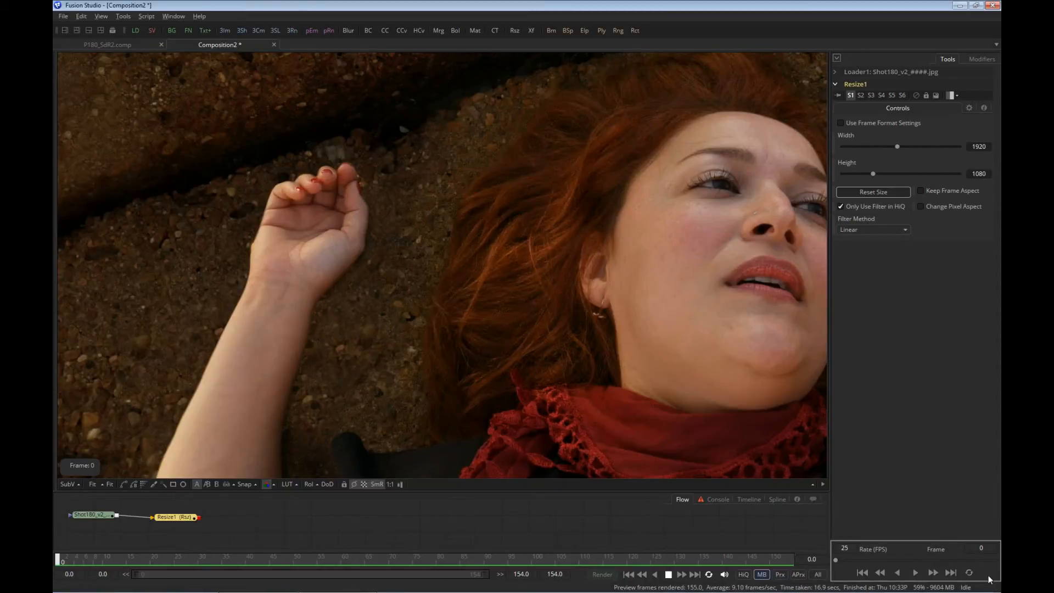
left_click(916, 574)
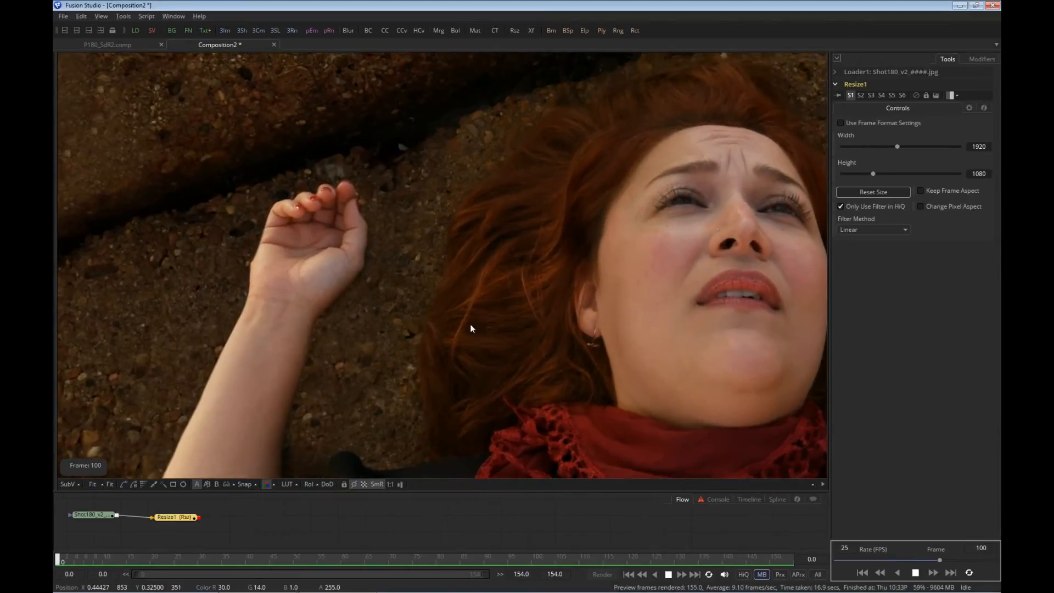
right_click(470, 324)
mouse_move(547, 281)
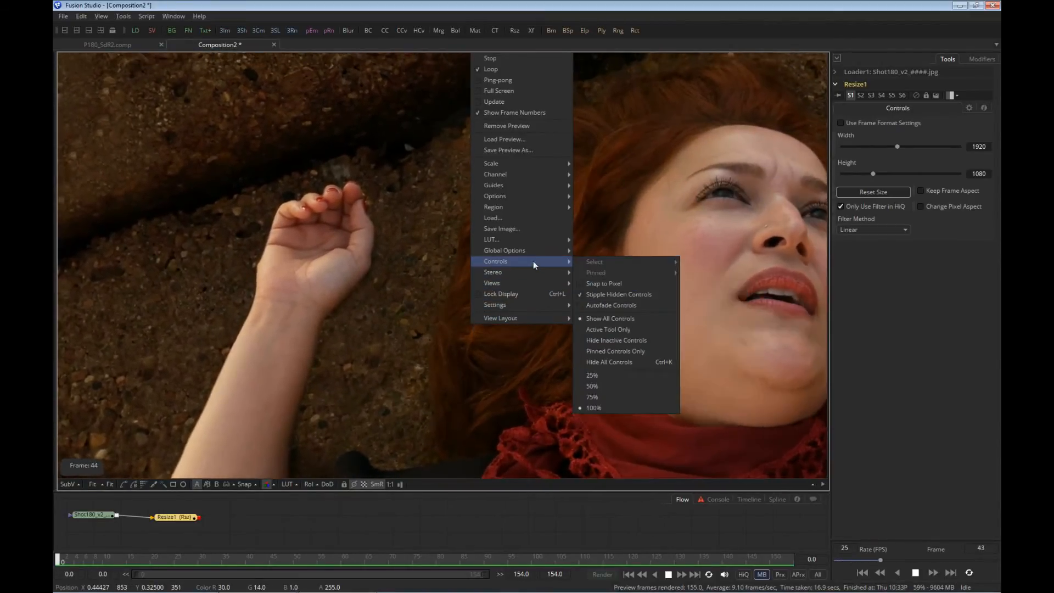
mouse_move(531, 318)
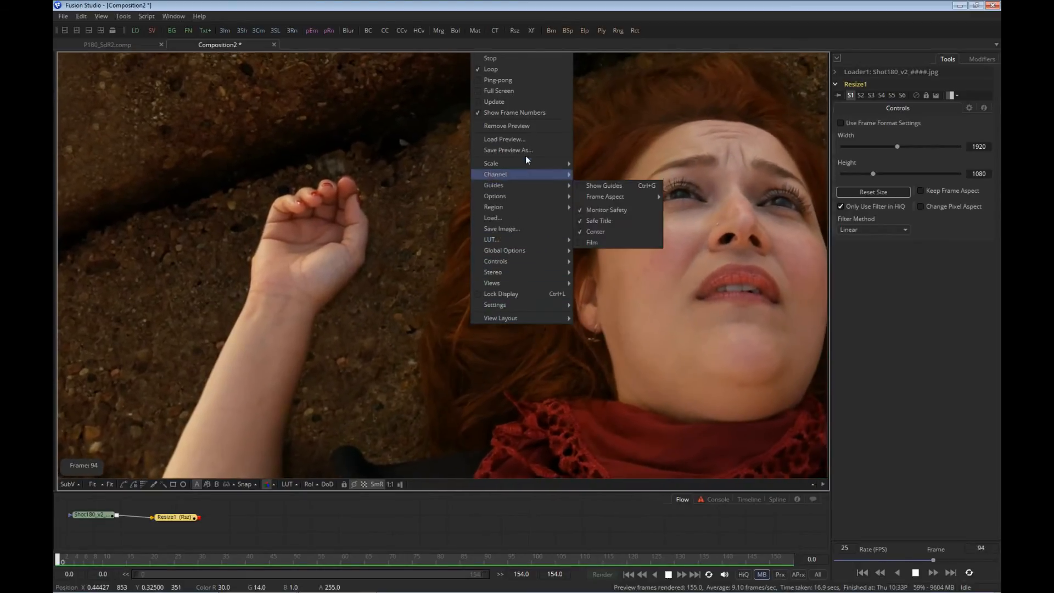
mouse_move(542, 164)
left_click(598, 165)
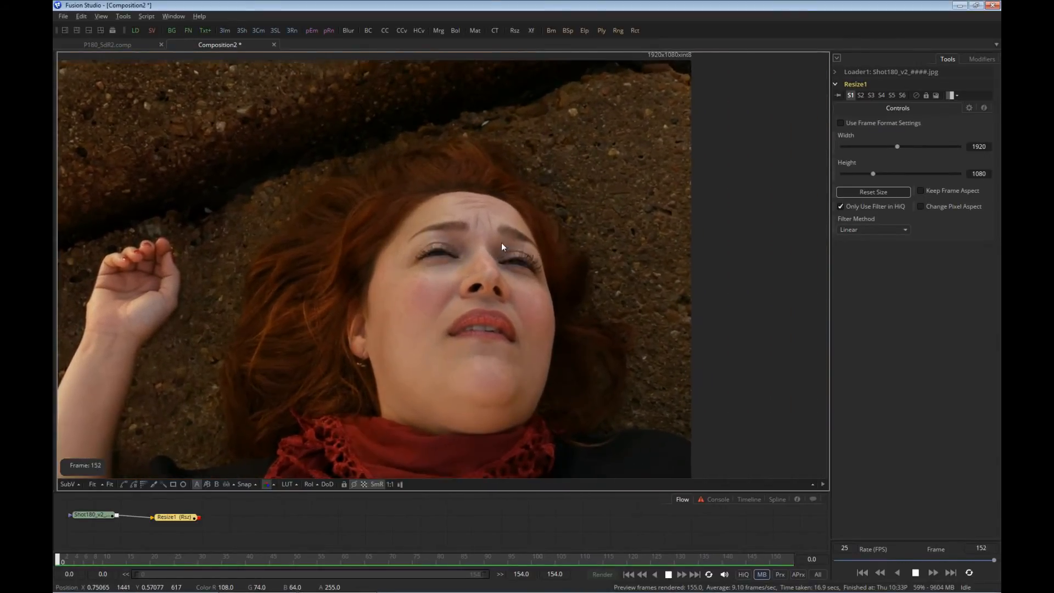
- Examine the playing preview close up around the forehead and hairline, the surrounding pavement and the hand
scroll(501, 202, "up", 3)
scroll(565, 190, "down", 1)
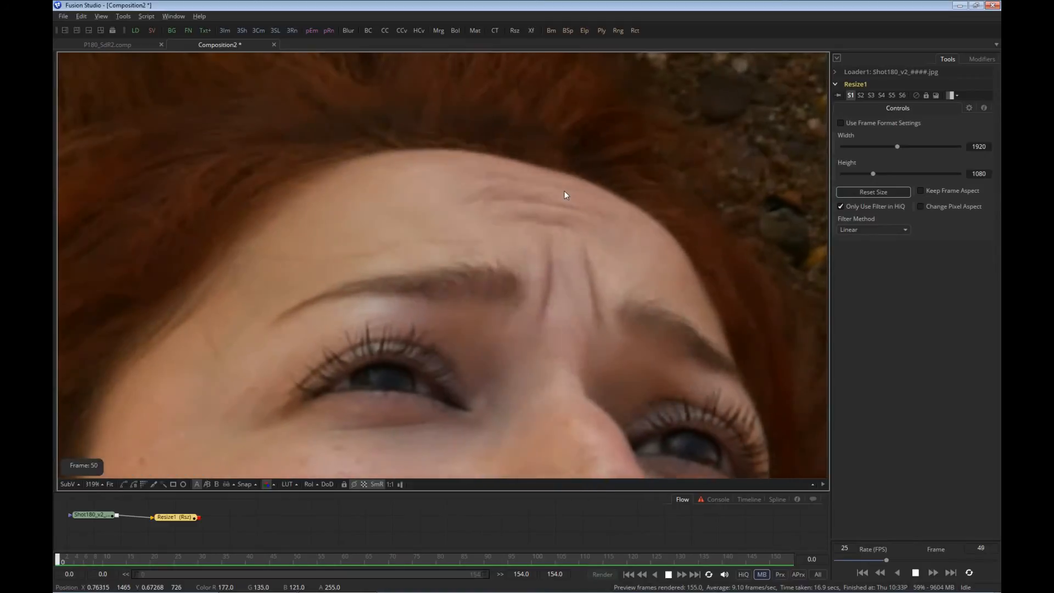
left_click_drag(619, 206, 418, 265)
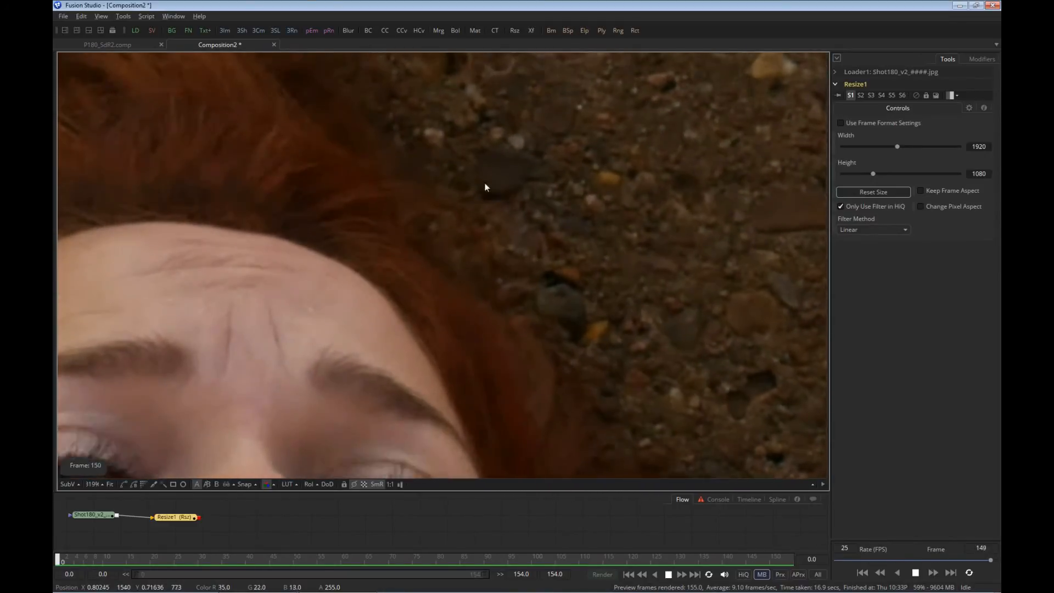
scroll(519, 187, "down", 1)
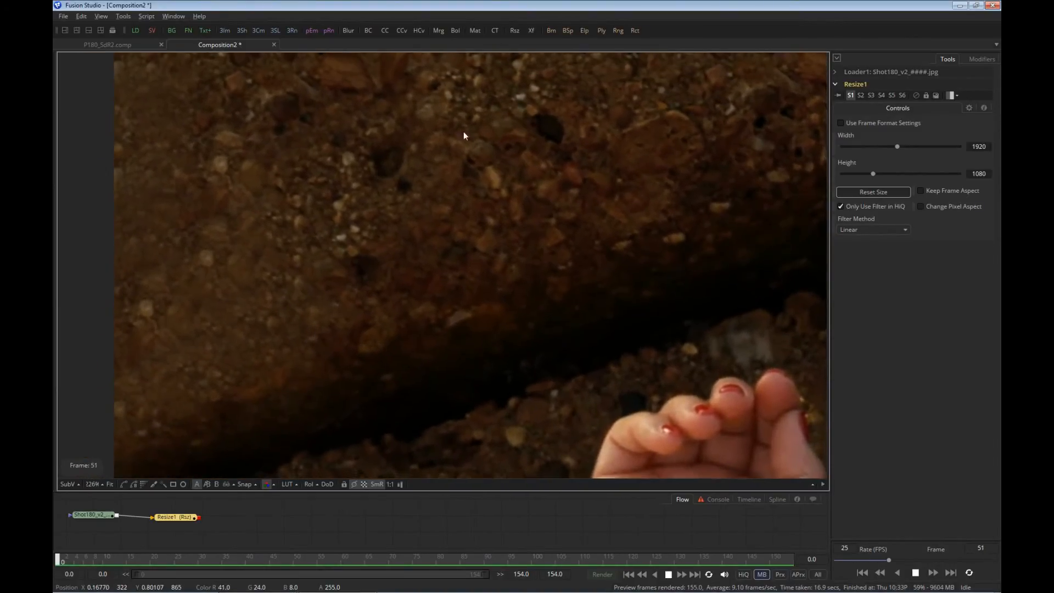
left_click_drag(515, 358, 372, 272)
left_click_drag(665, 374, 384, 157)
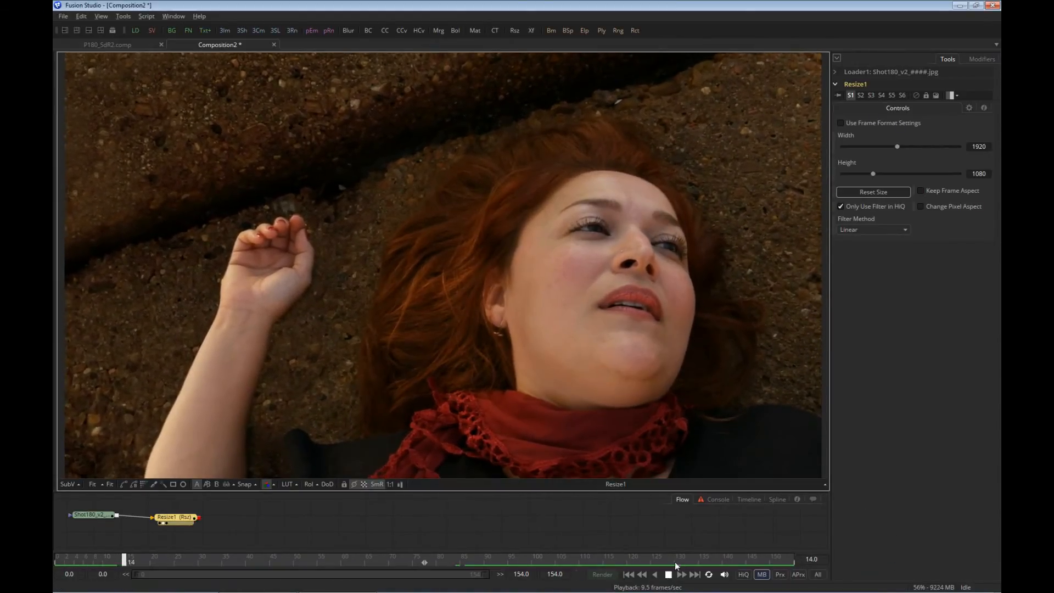
- Stop the playback and close Composition2 without saving its changes
key("space")
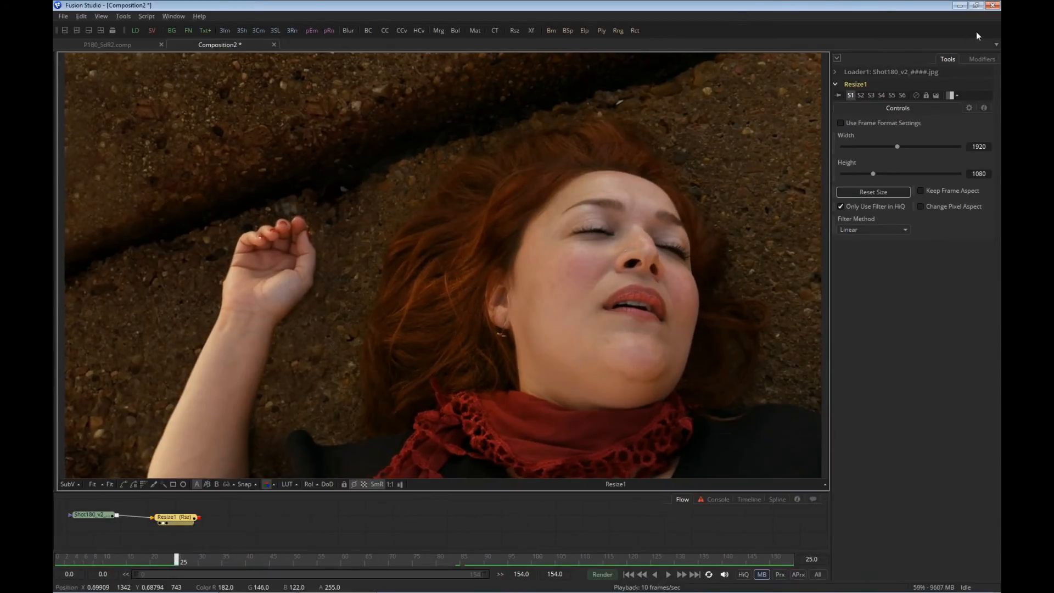
left_click(274, 45)
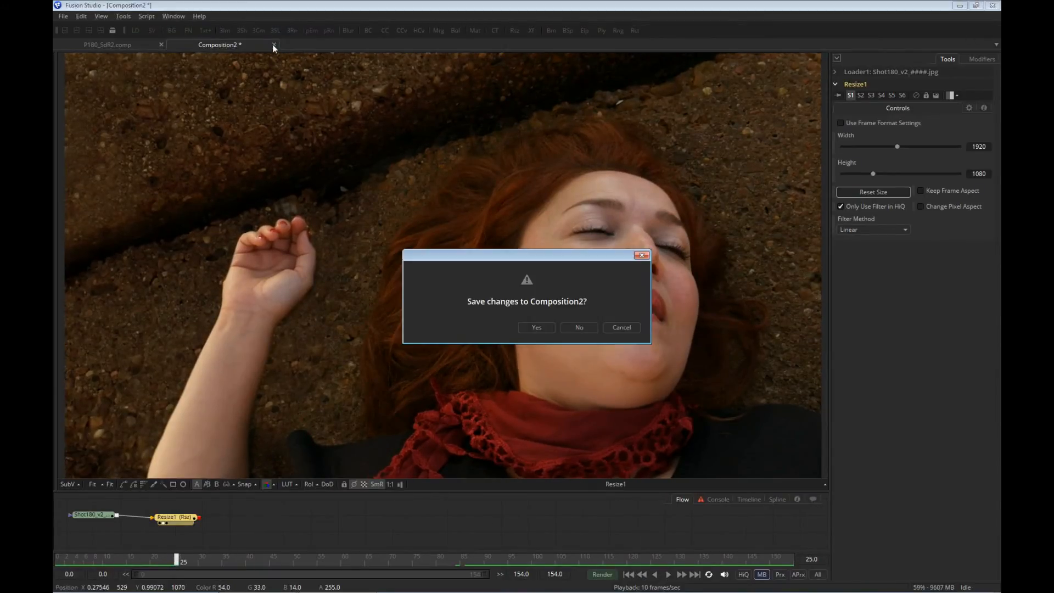
left_click(577, 328)
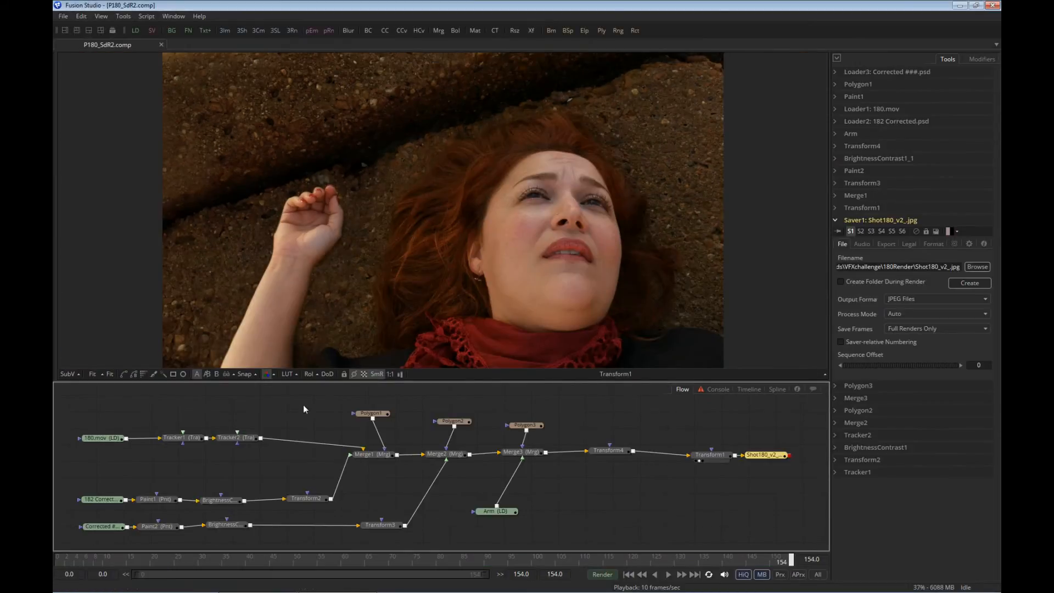
- Save the main composition as a new version, P180_SdR3.comp
left_click(64, 16)
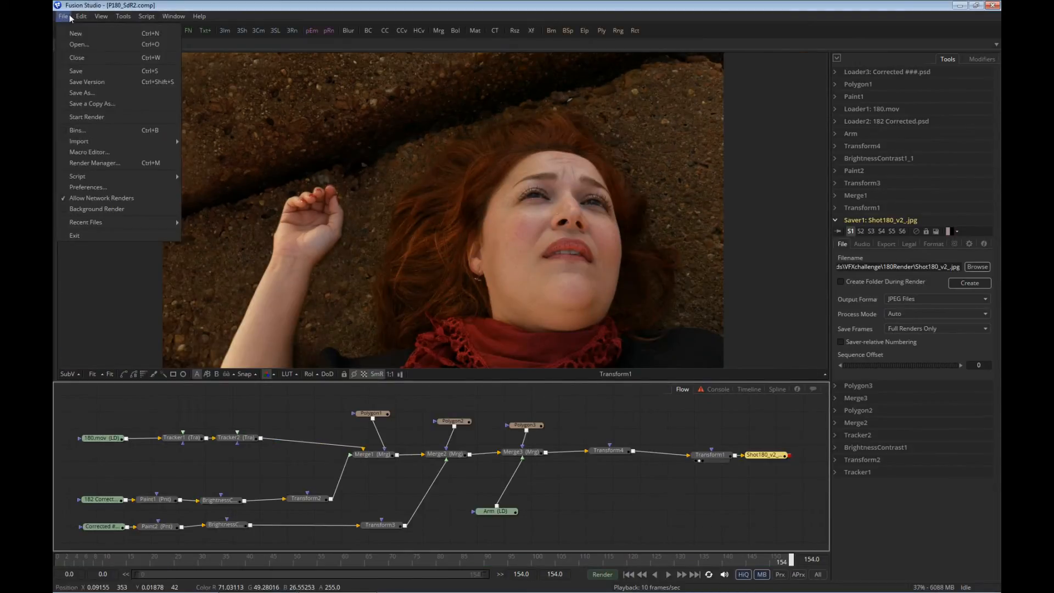
left_click(81, 83)
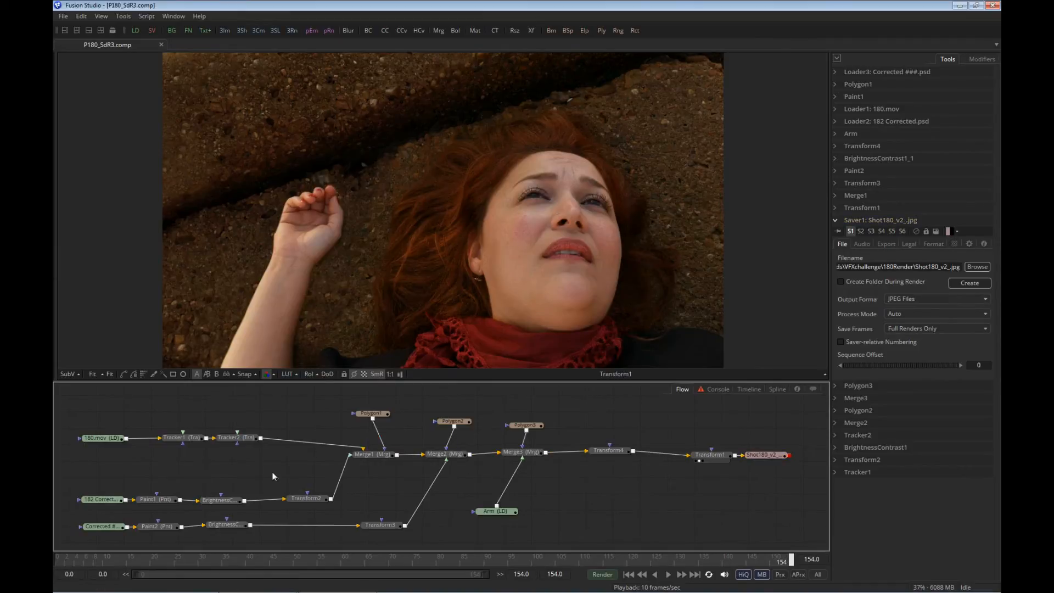
- Rearrange the 182 Corrected branch and insert a Film Grain tool between its brightness/contrast node and Transform2
mouse_move(105, 481)
left_mouse_down()
mouse_move(174, 500)
mouse_move(130, 481)
left_mouse_up()
mouse_move(245, 501)
left_mouse_down()
mouse_move(229, 503)
mouse_move(217, 479)
mouse_move(342, 212)
left_mouse_up()
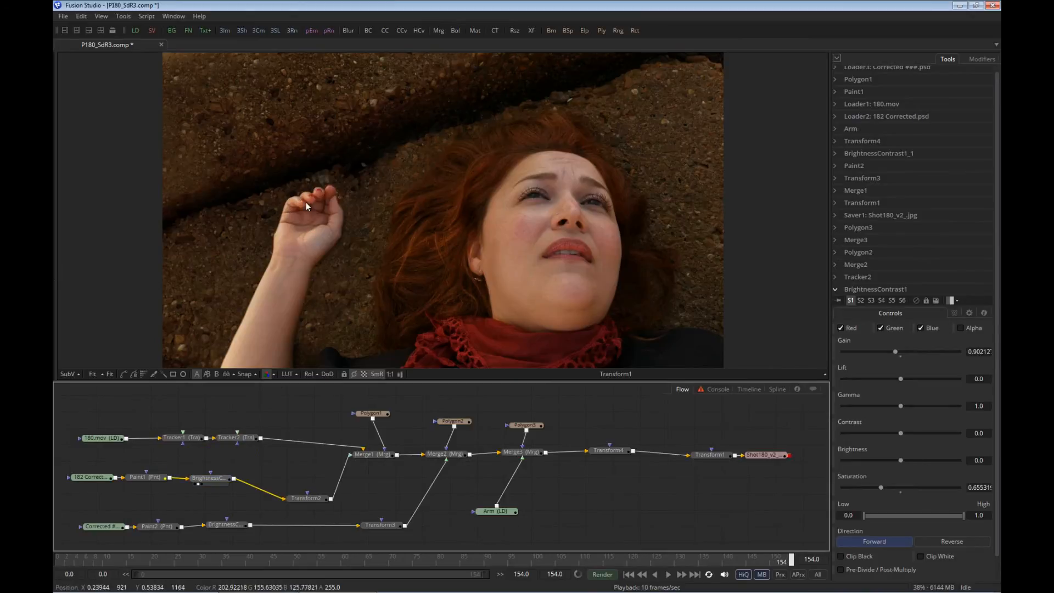
left_click(123, 16)
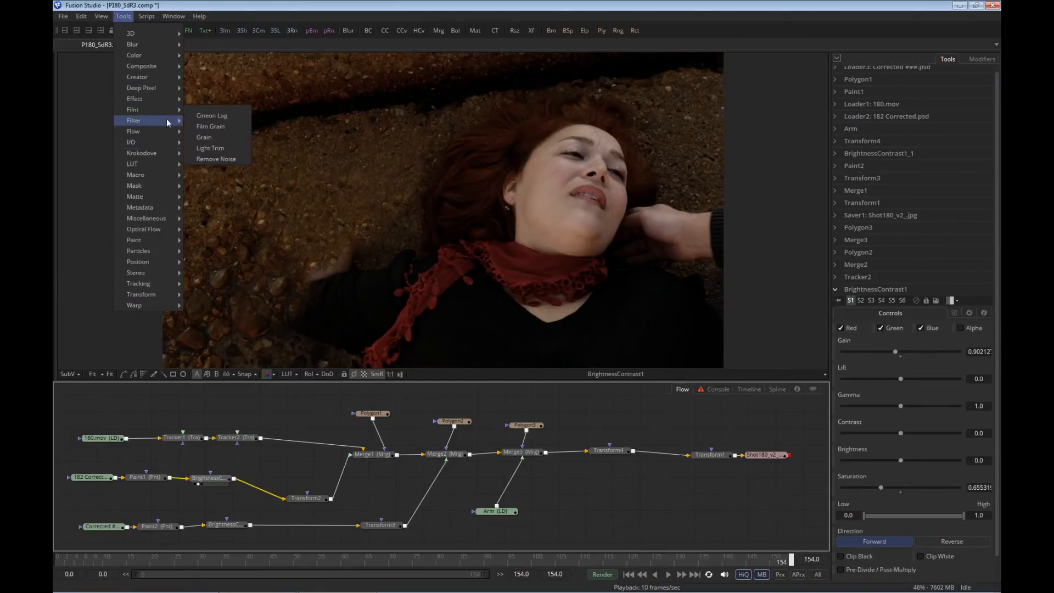
mouse_move(159, 112)
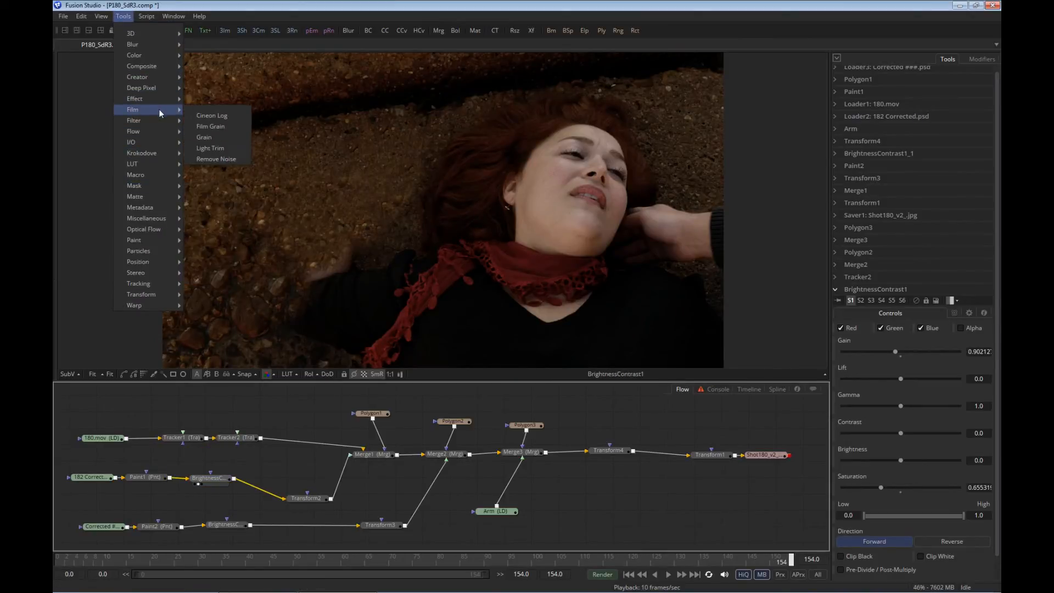
left_click(214, 126)
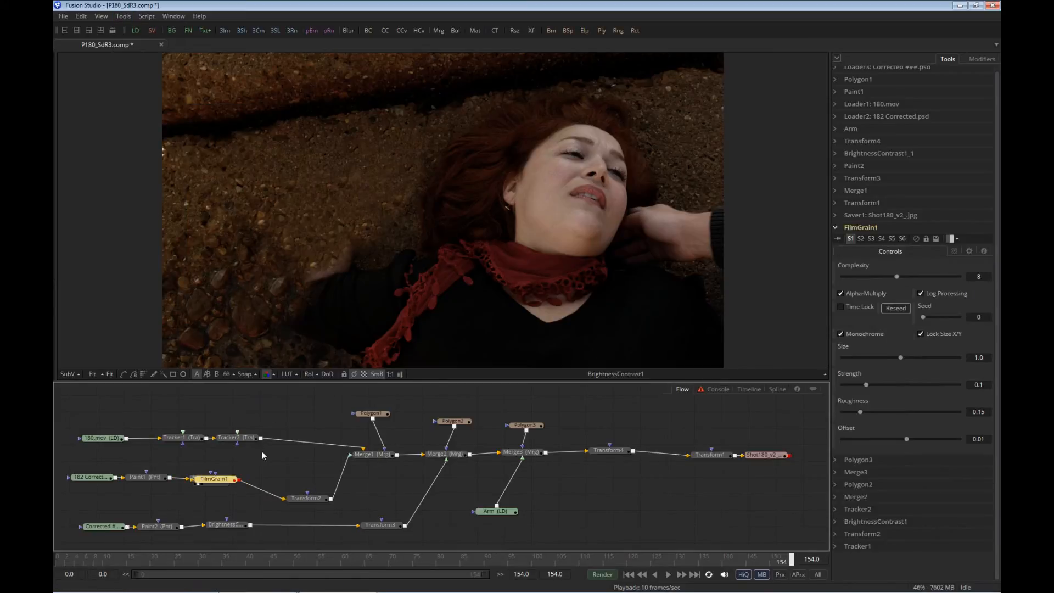
mouse_move(225, 480)
left_mouse_down()
mouse_move(256, 472)
mouse_move(235, 484)
mouse_move(285, 490)
mouse_move(257, 493)
mouse_move(235, 477)
left_mouse_up()
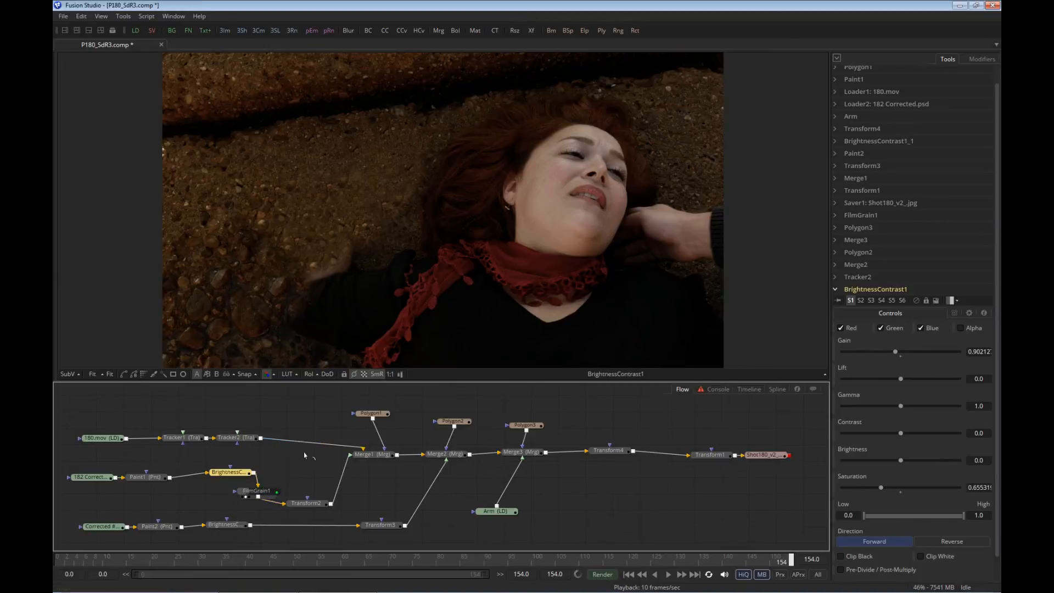
- View the film grain output close up on the face and set the grain complexity to 1
left_click(246, 497)
left_click(274, 492)
scroll(446, 202, "up", 2)
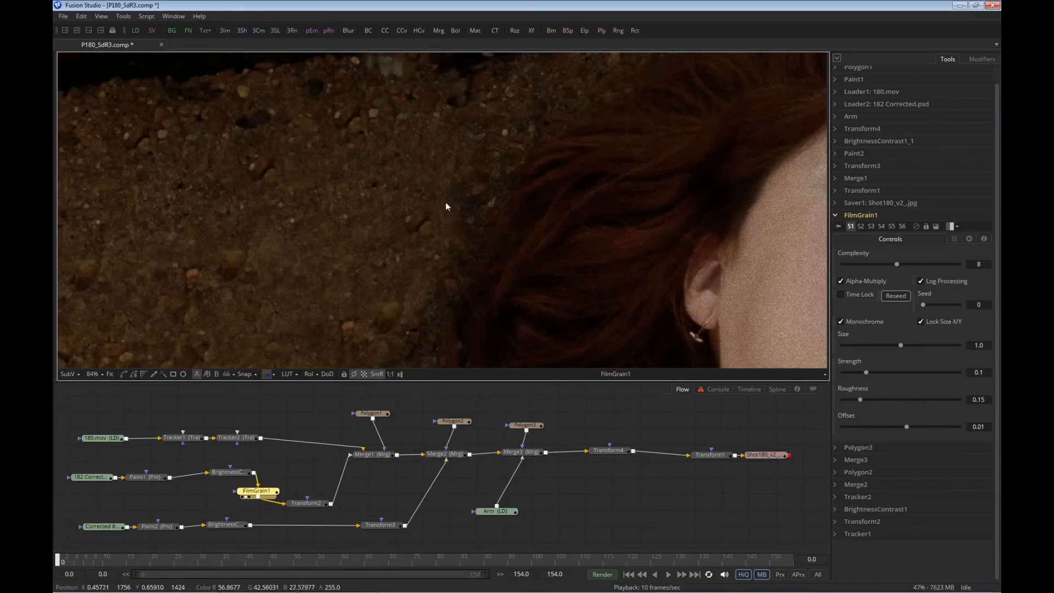
scroll(489, 223, "up", 2)
scroll(394, 190, "up", 1)
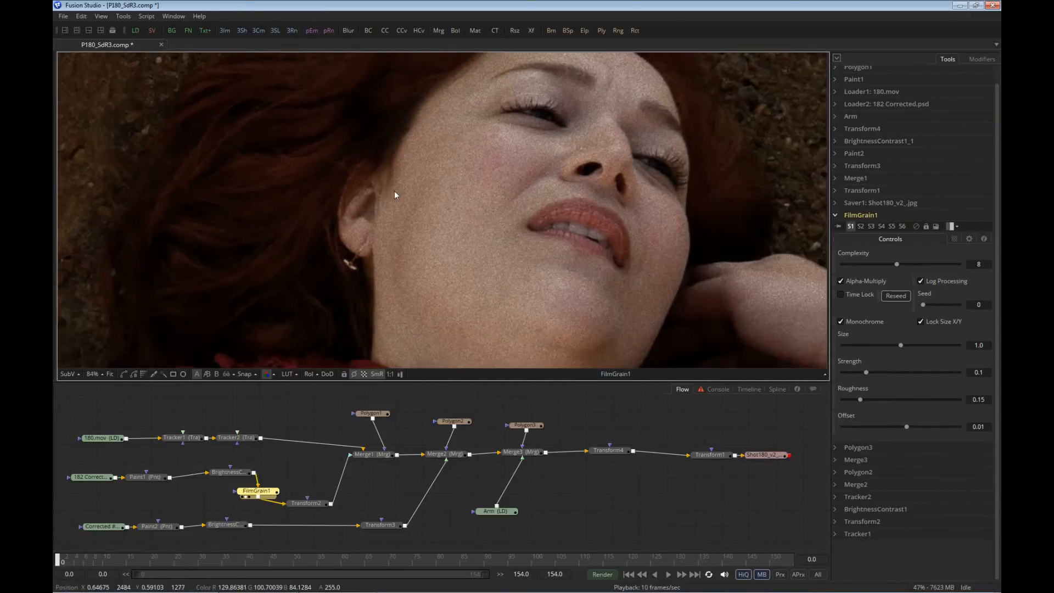
scroll(484, 183, "up", 2)
scroll(484, 183, "up", 1)
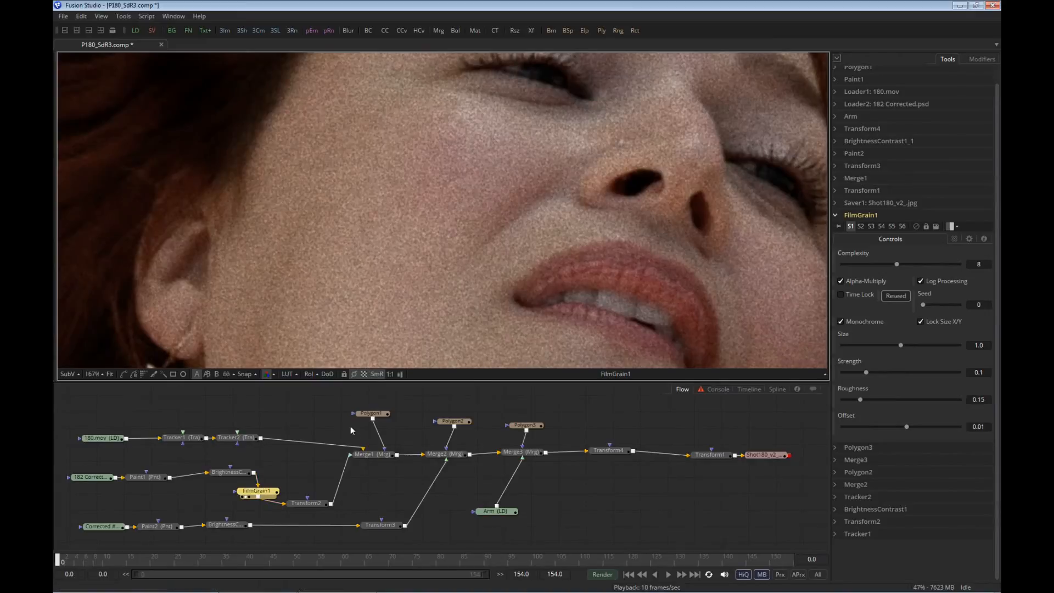
left_click(979, 264)
type("1")
key("Return")
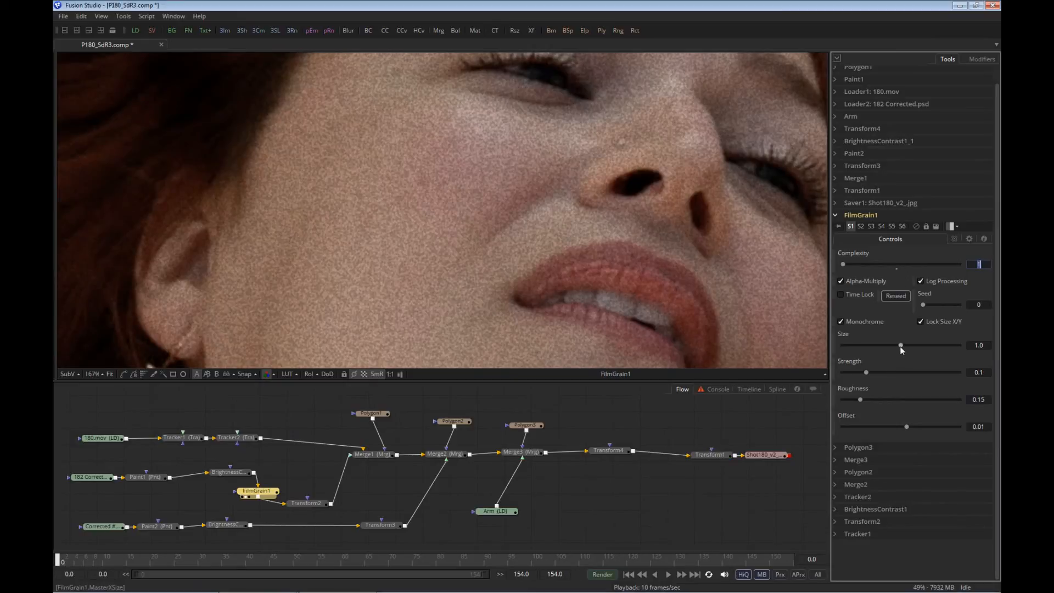
- Set the grain size to about 2.07 and strength to about 0.028, comparing the face with the ungrained image
left_click_drag(906, 346, 918, 347)
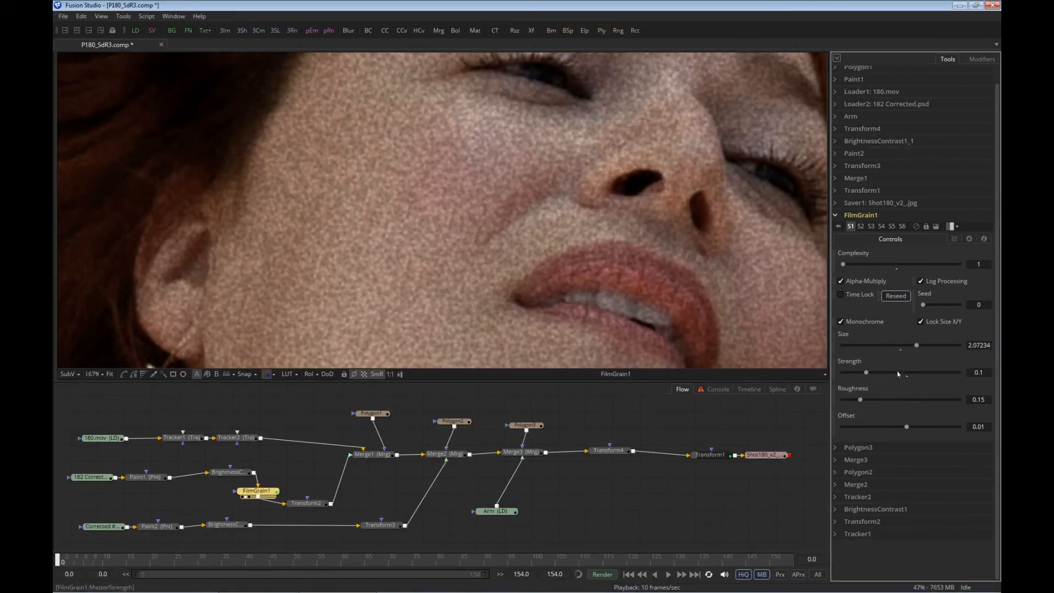
left_click_drag(866, 373, 851, 378)
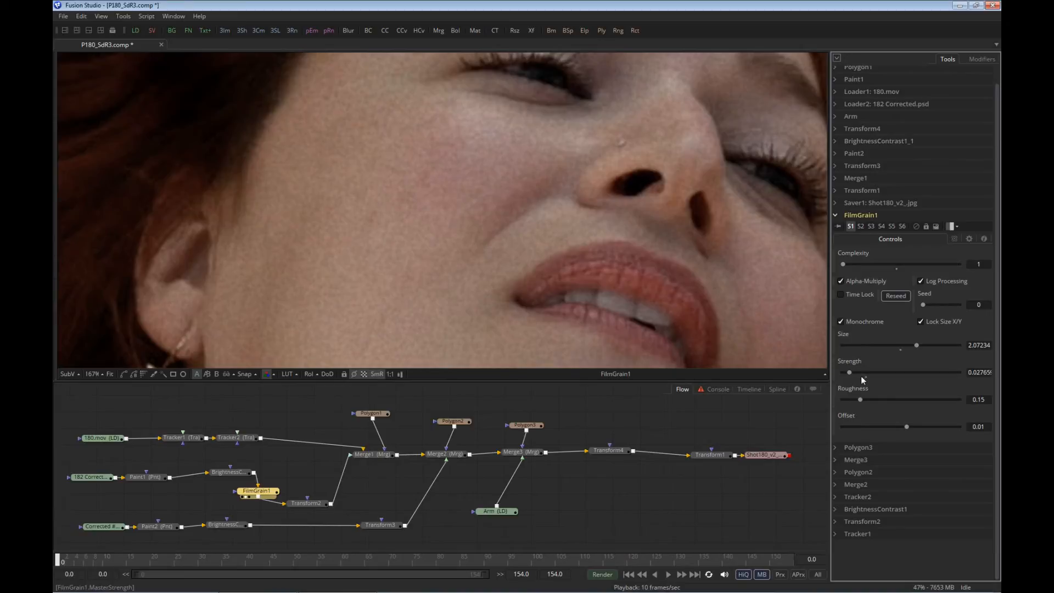
left_click_drag(244, 476, 360, 294)
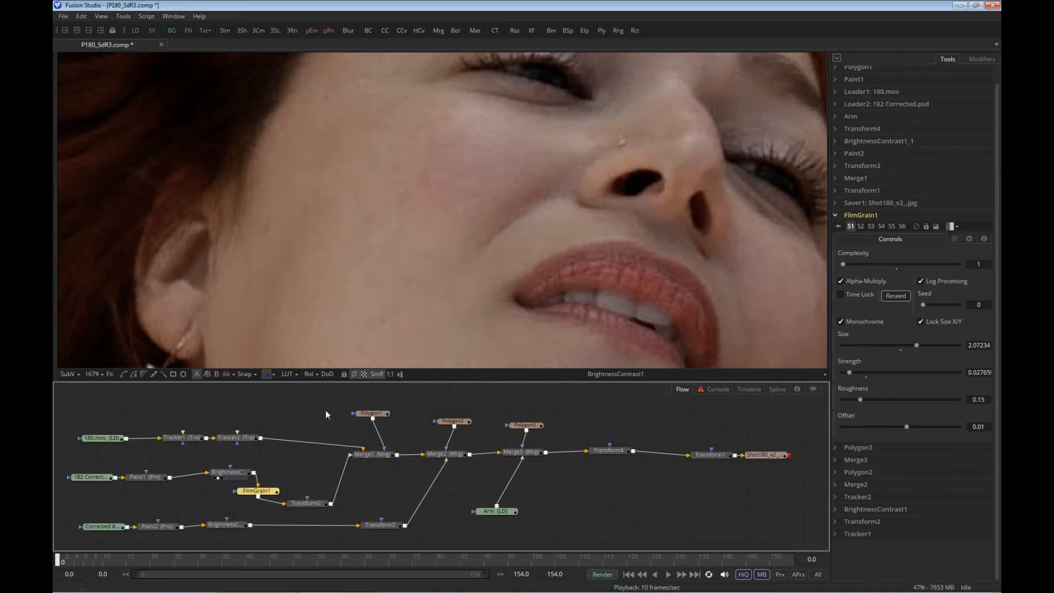
left_click_drag(263, 491, 328, 329)
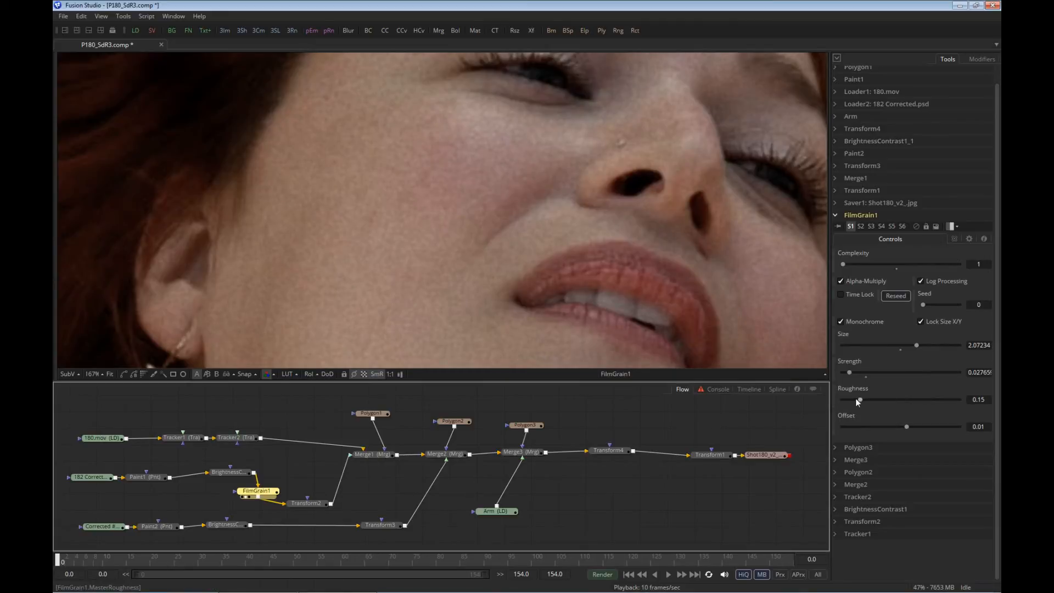
- Adjust the grain to roughness about 0.64, strength about 0.015 and size about 2.04, and compare against the ungrained image
left_click_drag(857, 401, 861, 402)
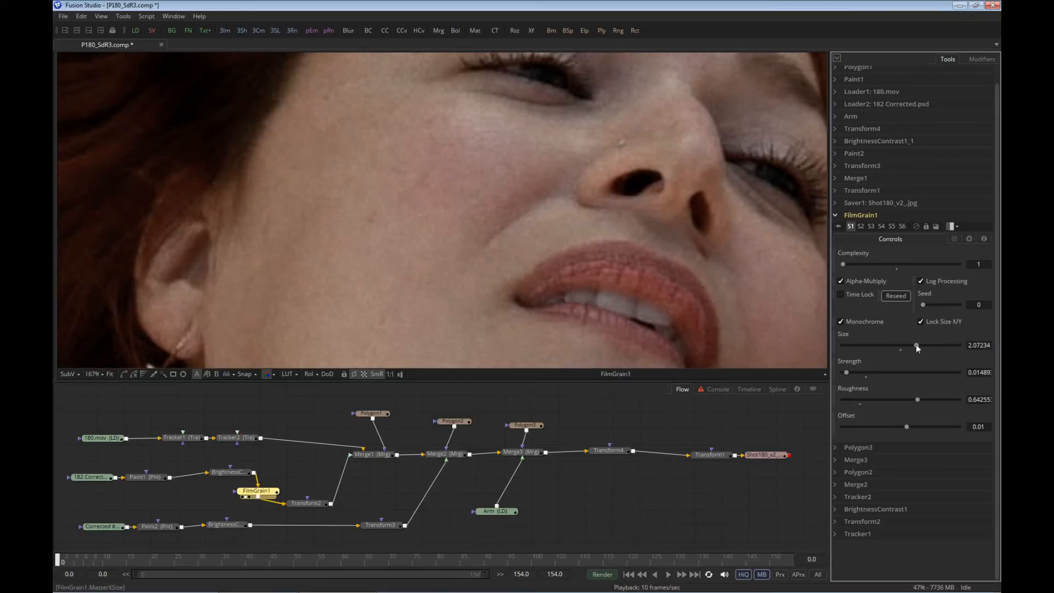
mouse_move(916, 344)
left_mouse_down()
mouse_move(890, 345)
mouse_move(916, 344)
left_mouse_up()
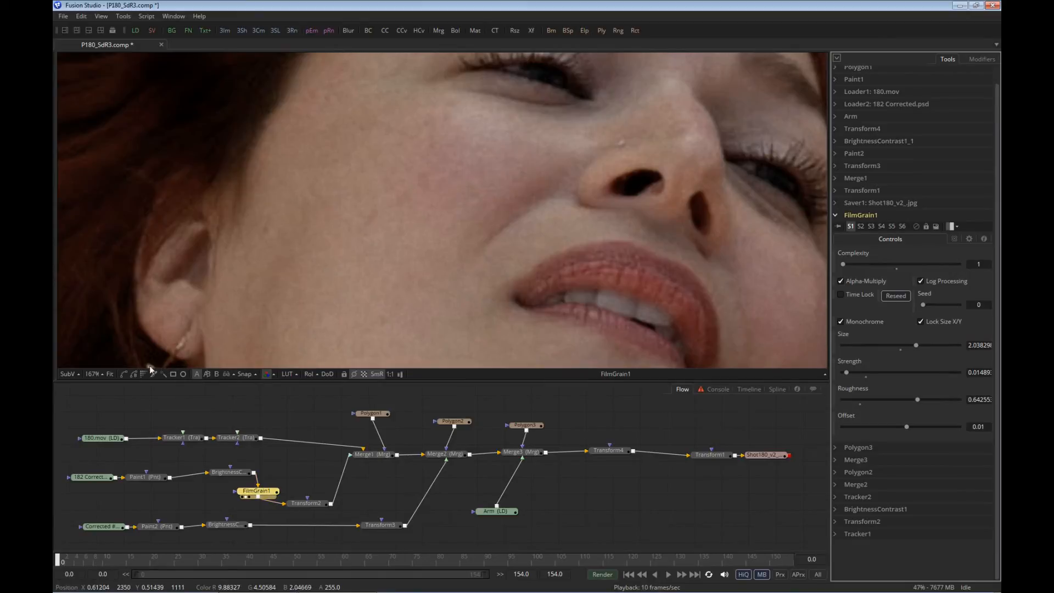
left_click(110, 374)
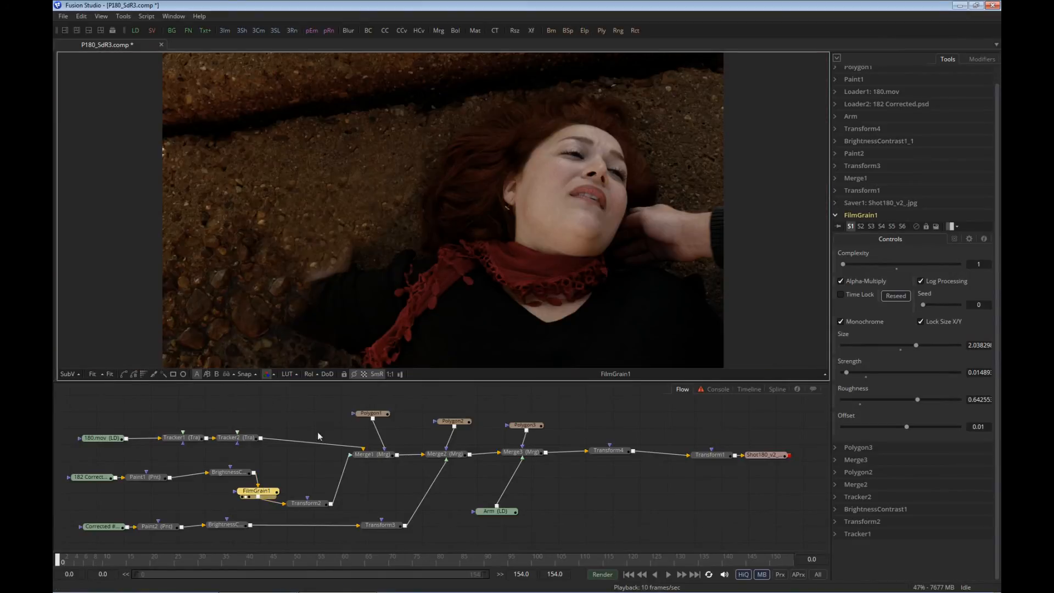
key("1")
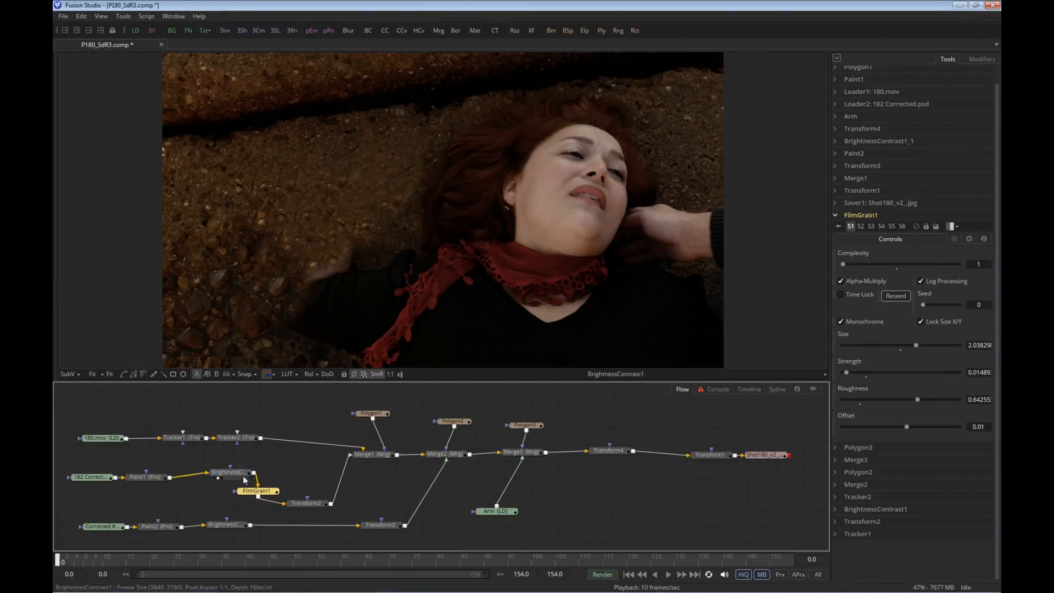
left_click_drag(269, 491, 332, 284)
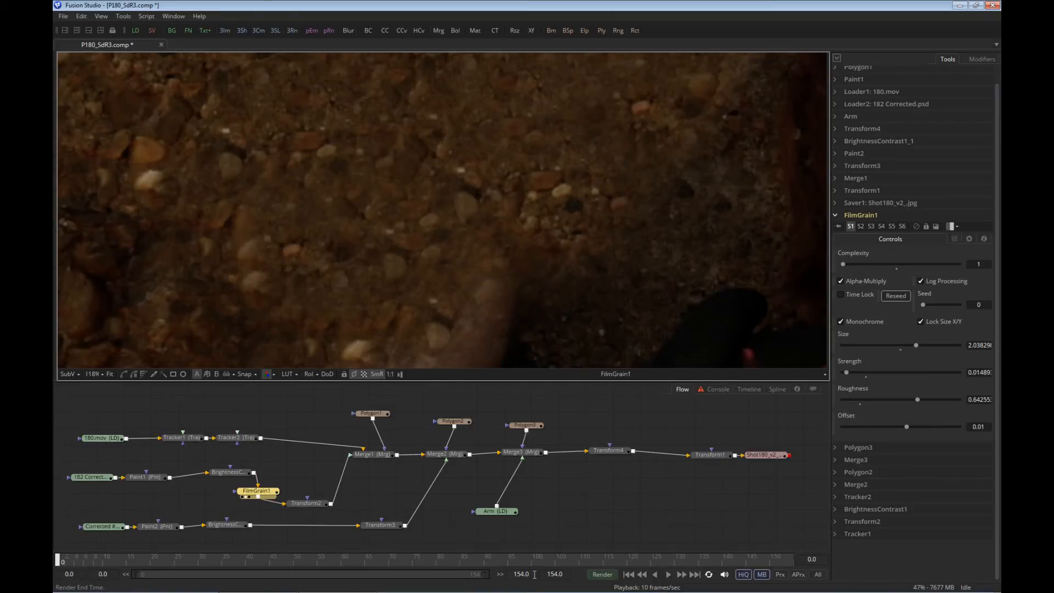
- Limit the render range to end at frame 15 and play the grained pavement close up and in full frame
left_click(535, 575)
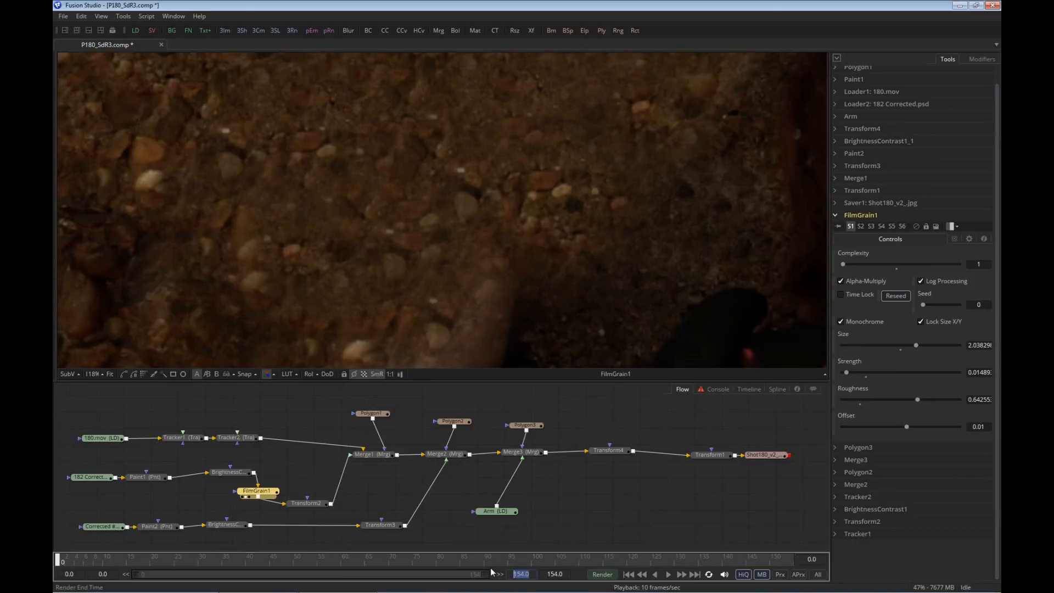
key("Return")
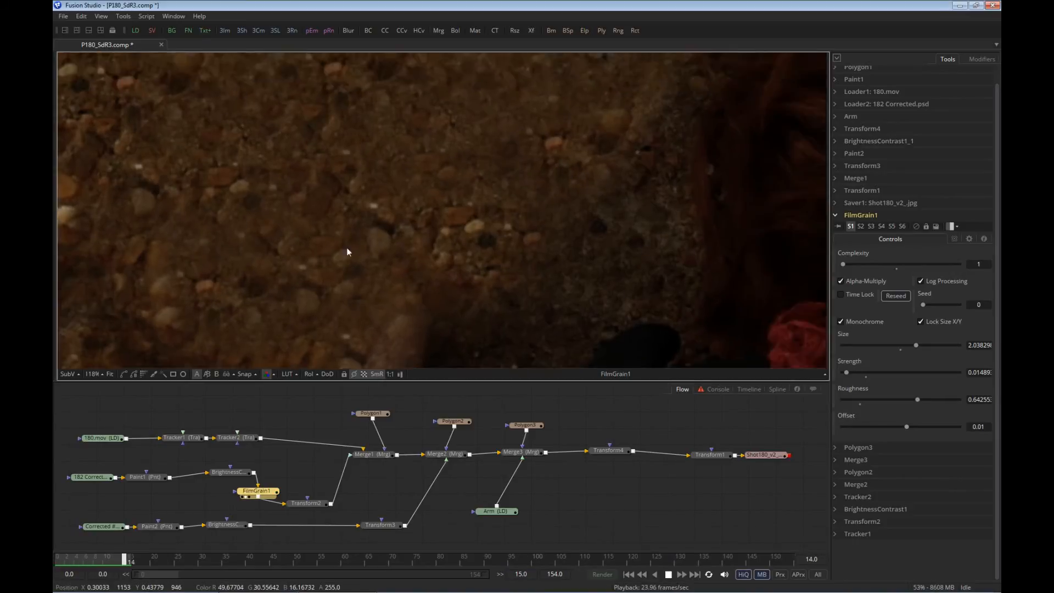
scroll(400, 215, "up", 2)
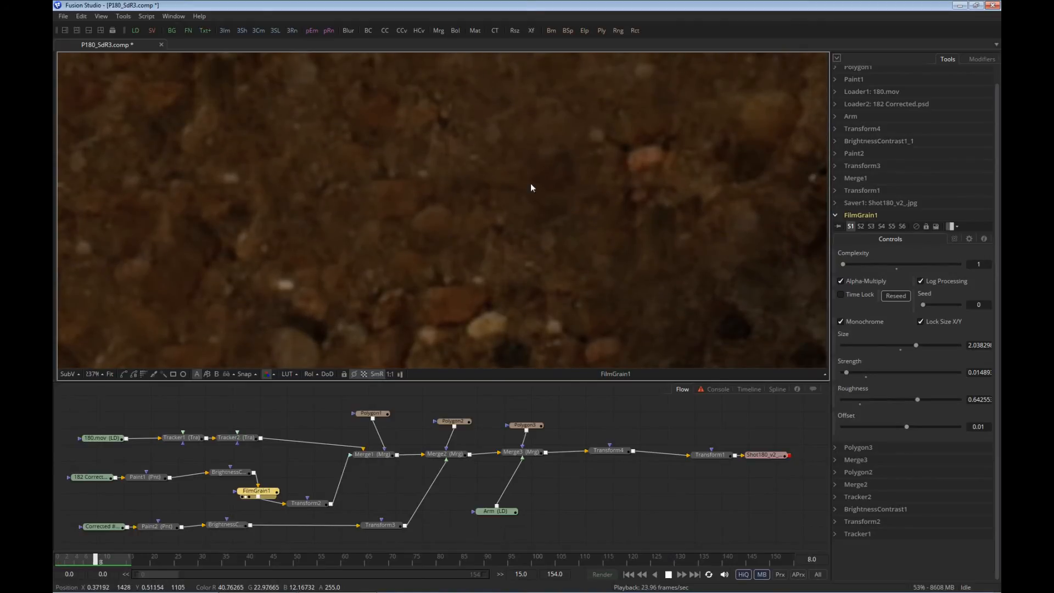
left_click(110, 374)
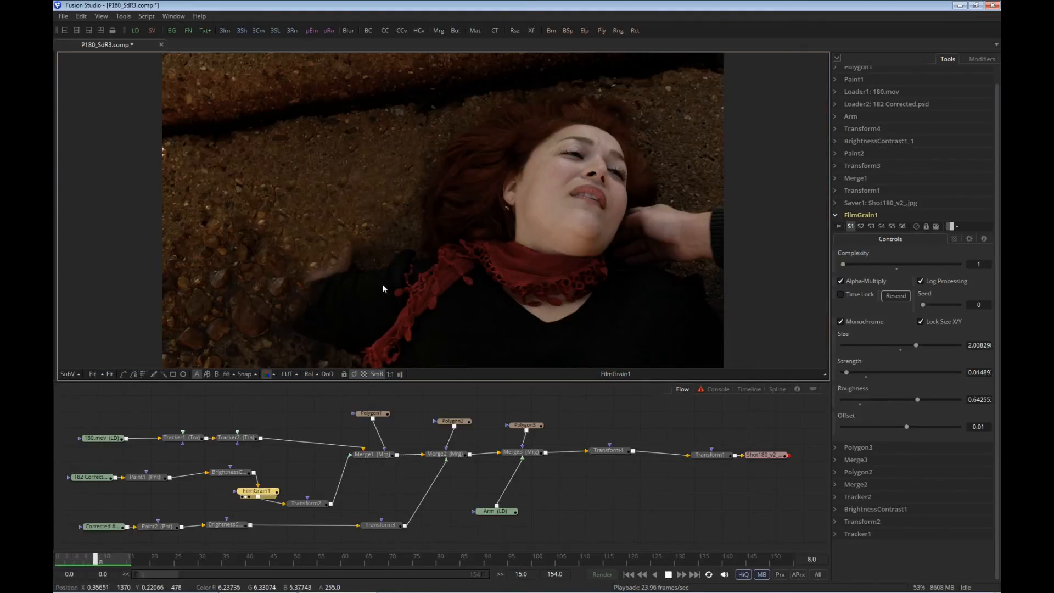
- Fine-tune the grain during playback to strength about 0.023 and roughness about 0.596, and stop the playback
scroll(322, 285, "up", 4)
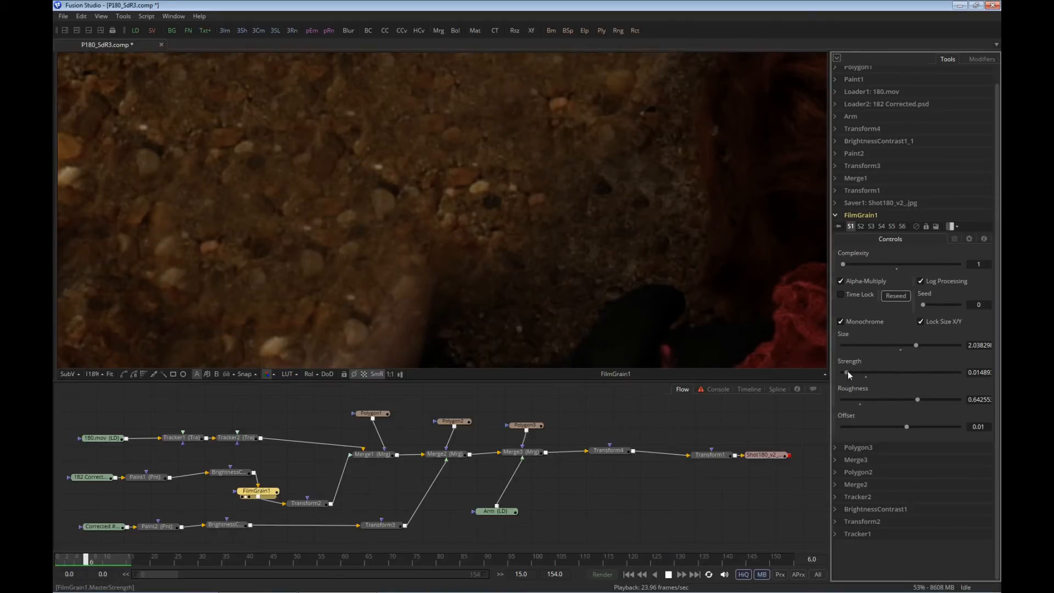
left_click_drag(848, 371, 850, 372)
left_click(111, 374)
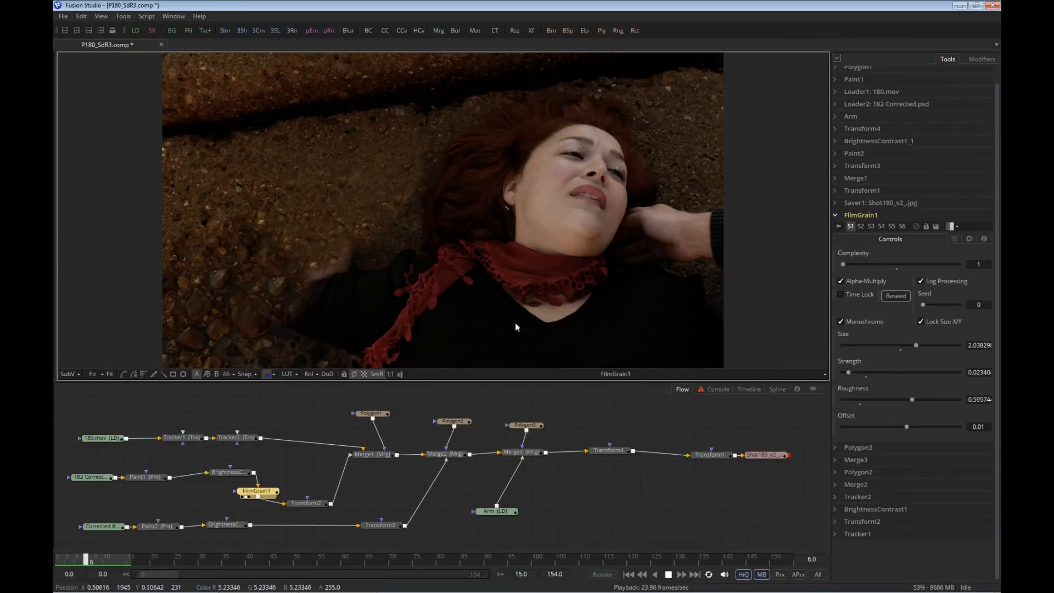
left_click(668, 575)
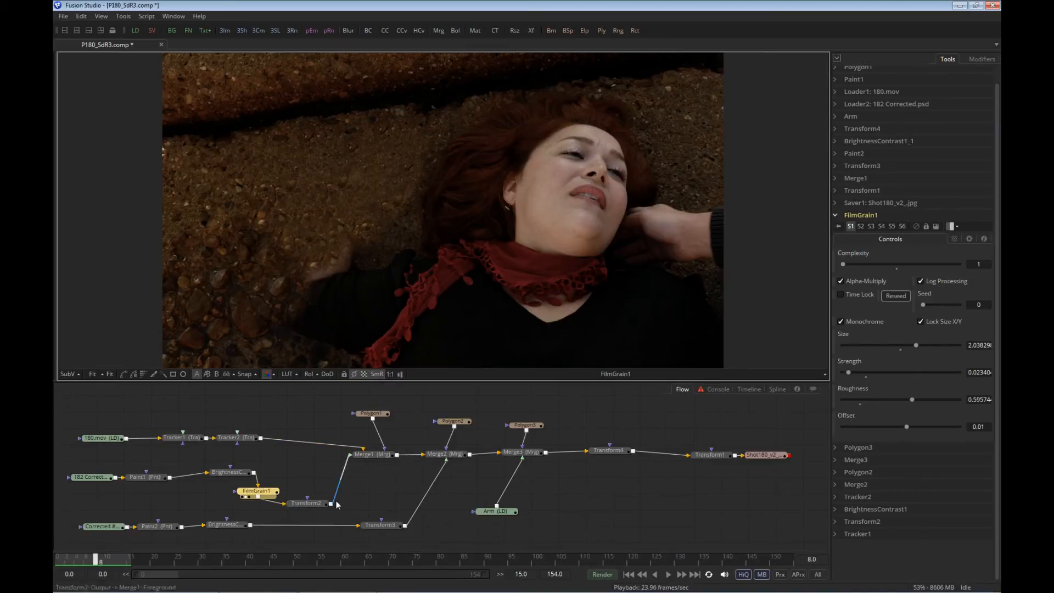
- Line up FilmGrain1 in its branch and paste instances of it before Transform3 and between the Arm loader and Merge3
left_click_drag(245, 473, 286, 481)
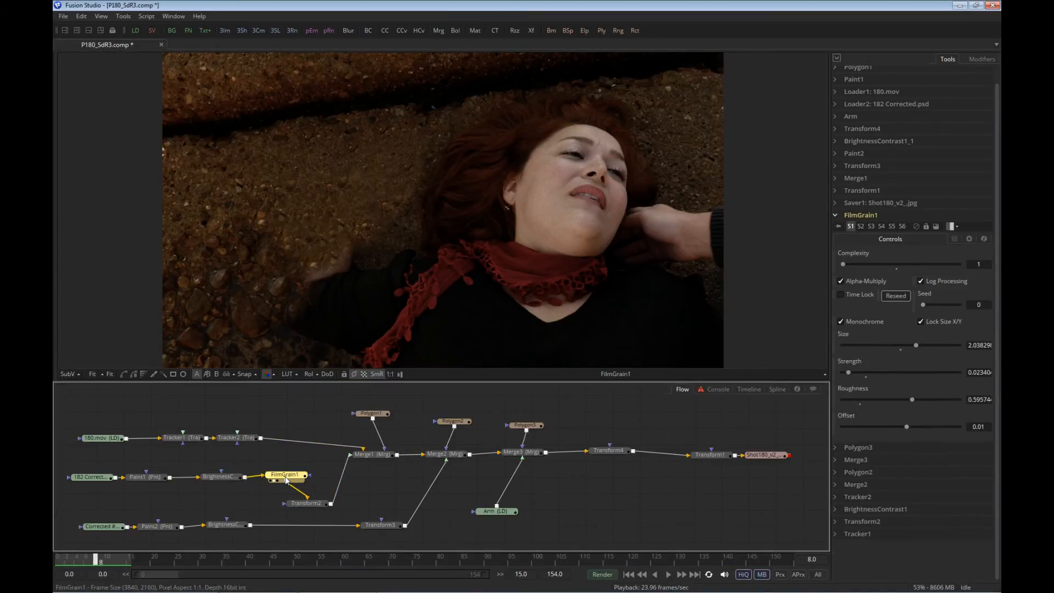
right_click(292, 526)
left_click(327, 505)
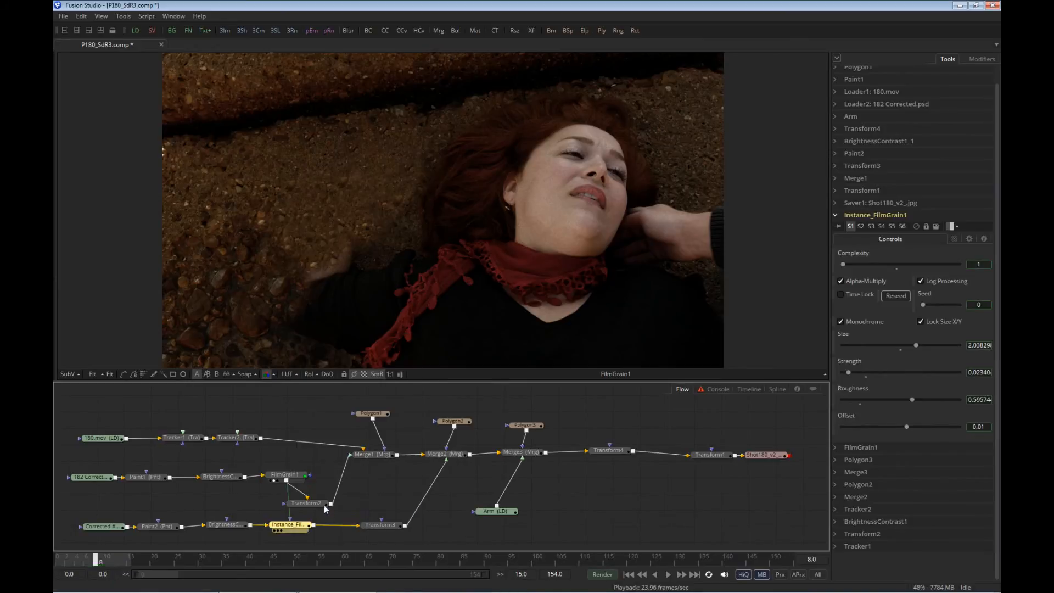
right_click(509, 487)
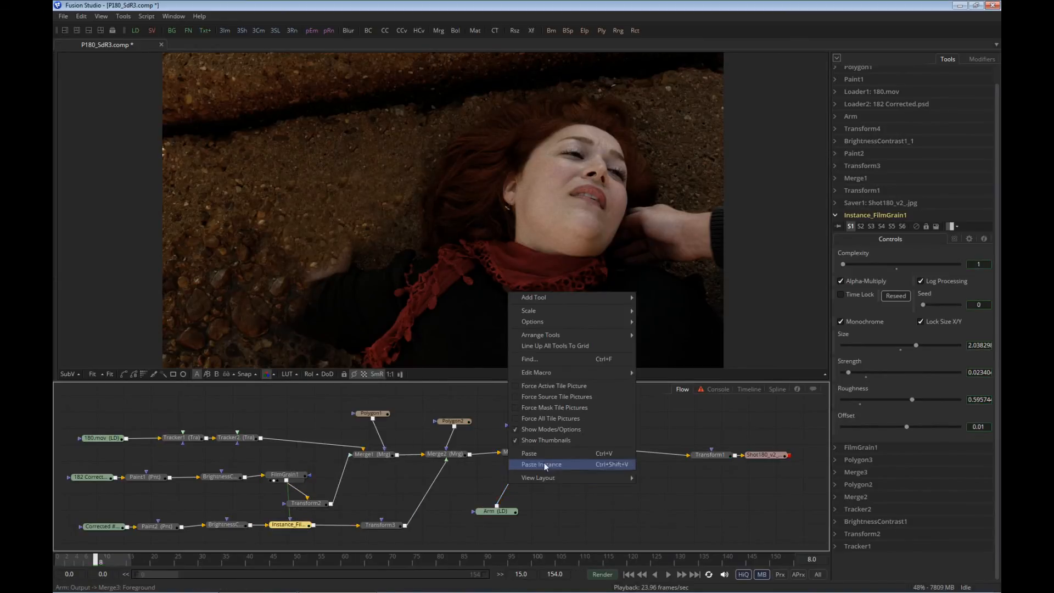
left_click(544, 467)
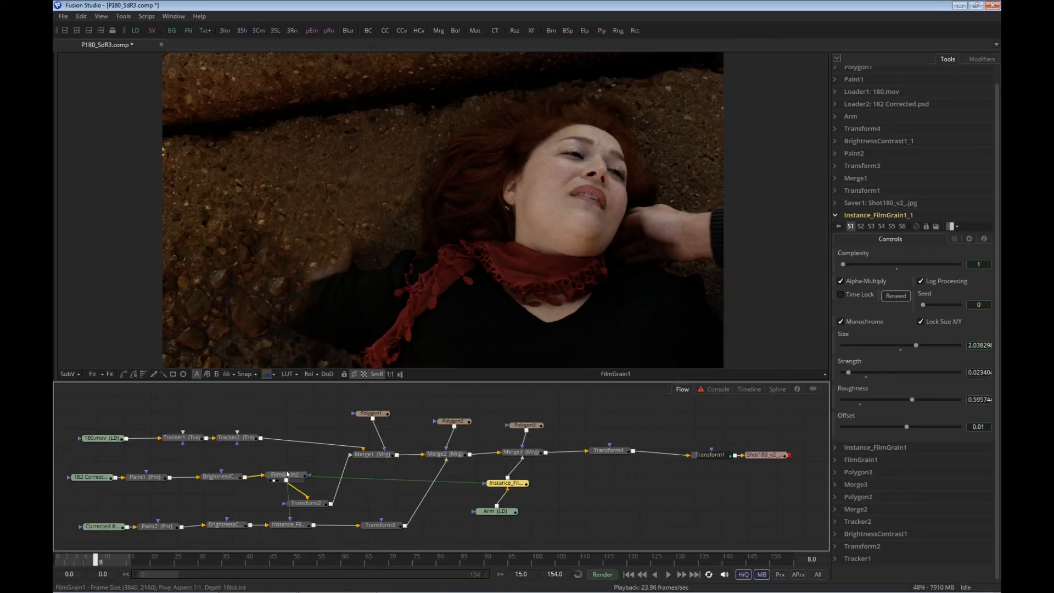
left_click_drag(285, 479, 281, 474)
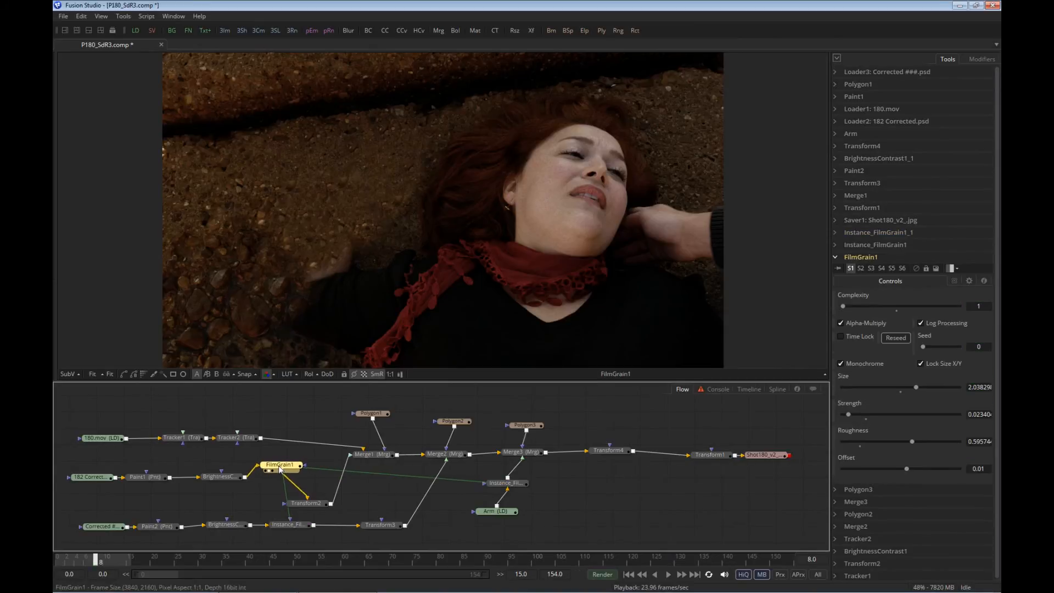
- Compare the grain on the wrist and pavement between the Arm branch's grain instance, the original 180.mov and Merge3
left_click(289, 524)
left_click(504, 486)
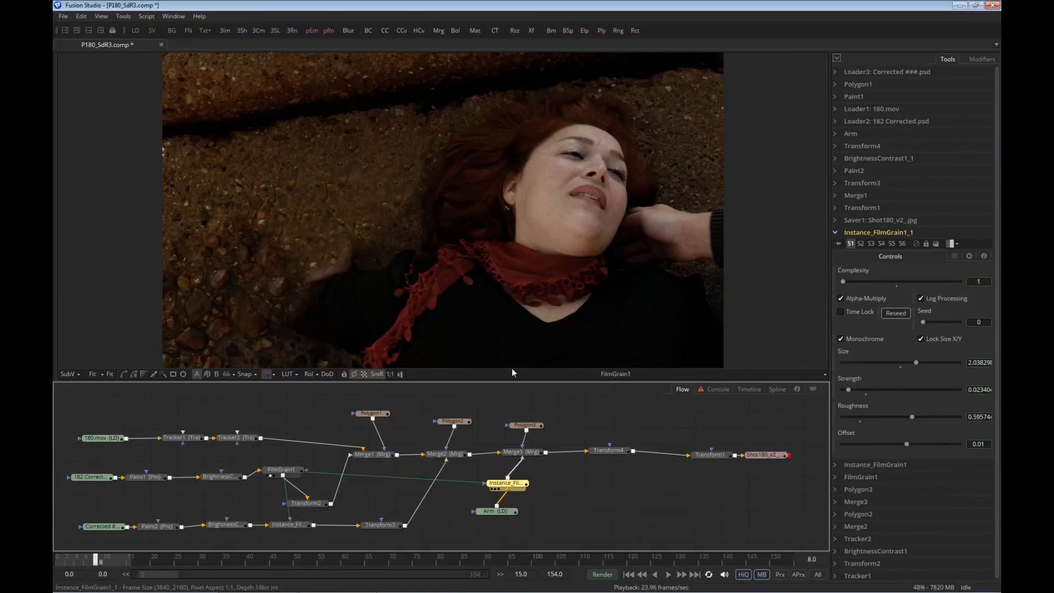
key("1")
scroll(330, 264, "up", 2)
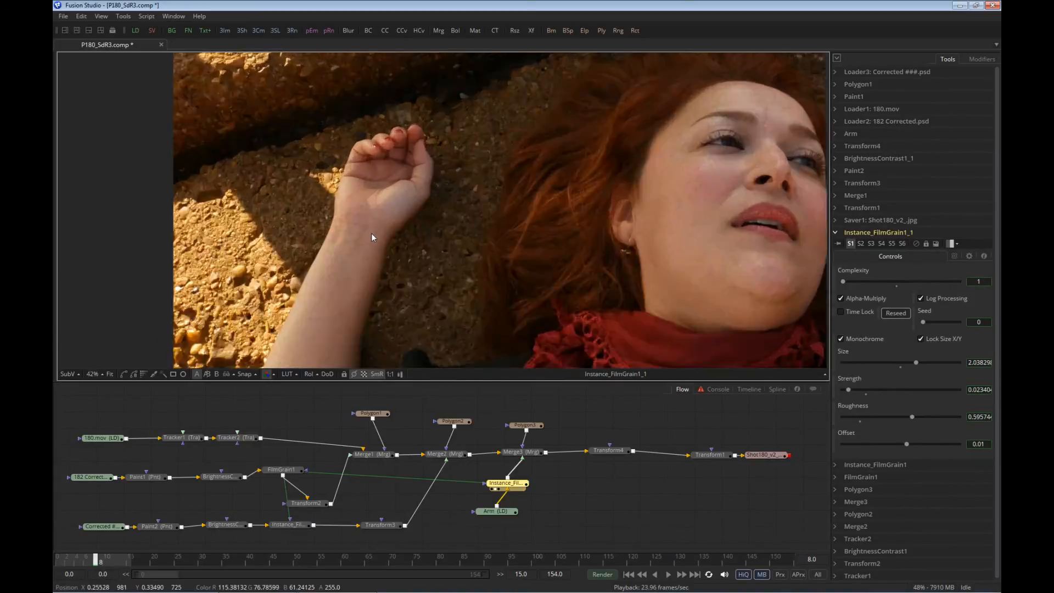
scroll(372, 234, "up", 2)
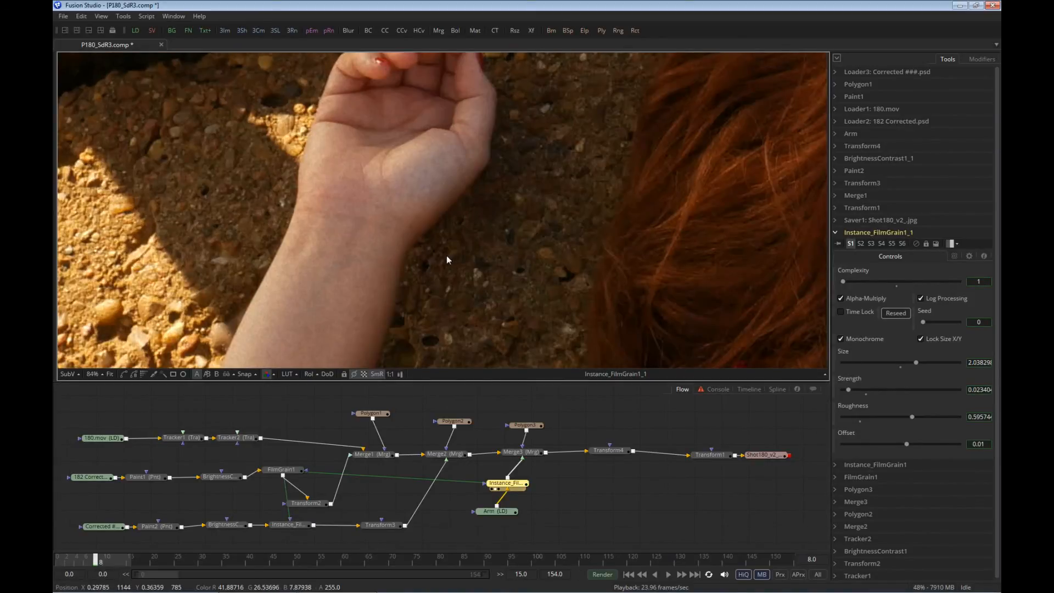
scroll(247, 450, "down", 2)
left_click_drag(108, 412, 268, 223)
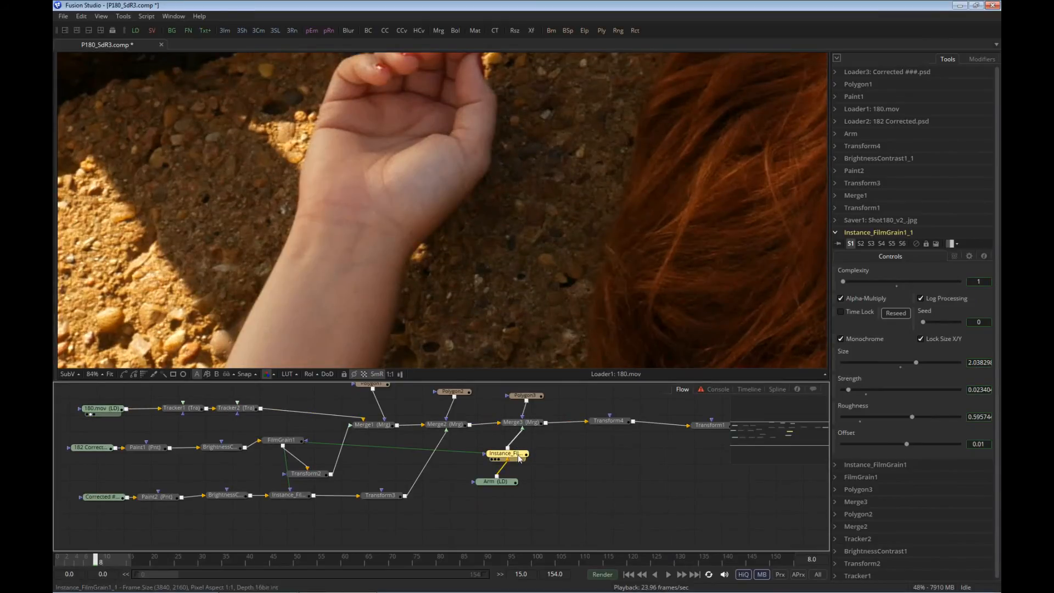
left_click(521, 429)
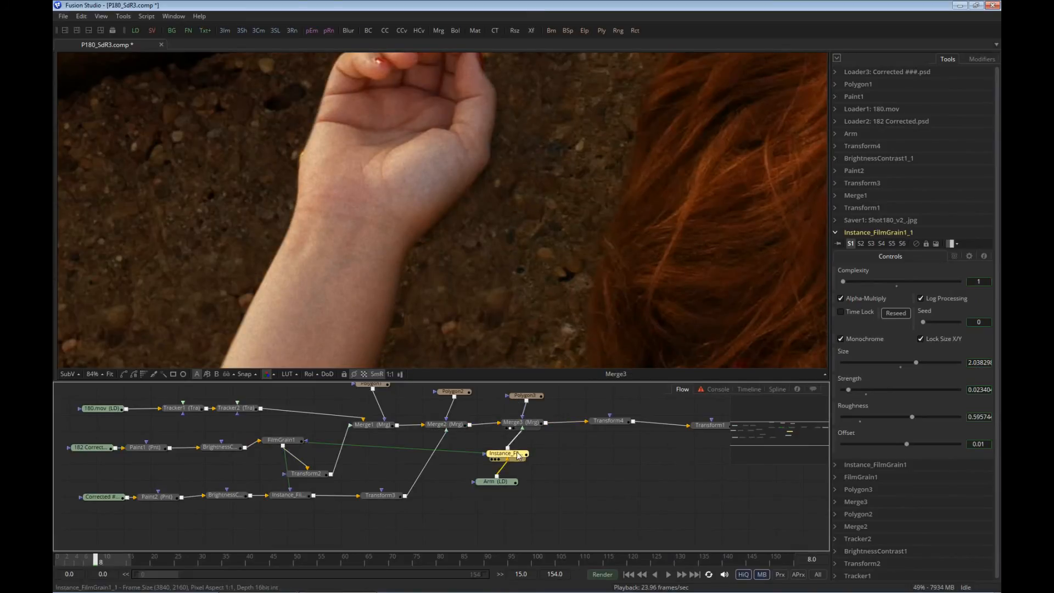
- Reduce the blend of the Arm branch's grain instance to about 0.587 and compare the original 180.mov with Merge3
left_click(955, 257)
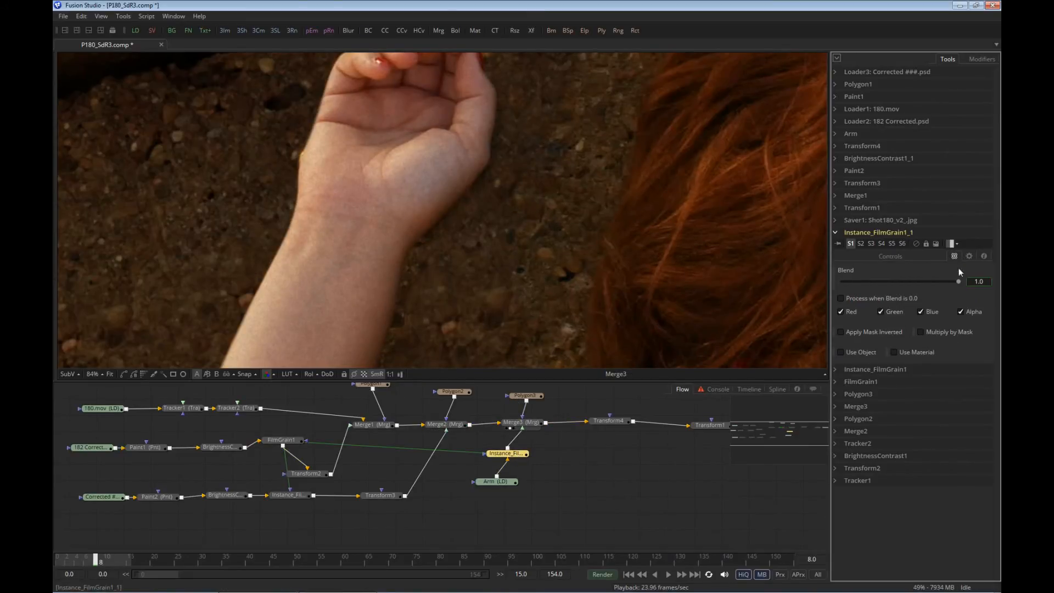
left_click_drag(960, 282, 926, 286)
left_click_drag(927, 282, 910, 284)
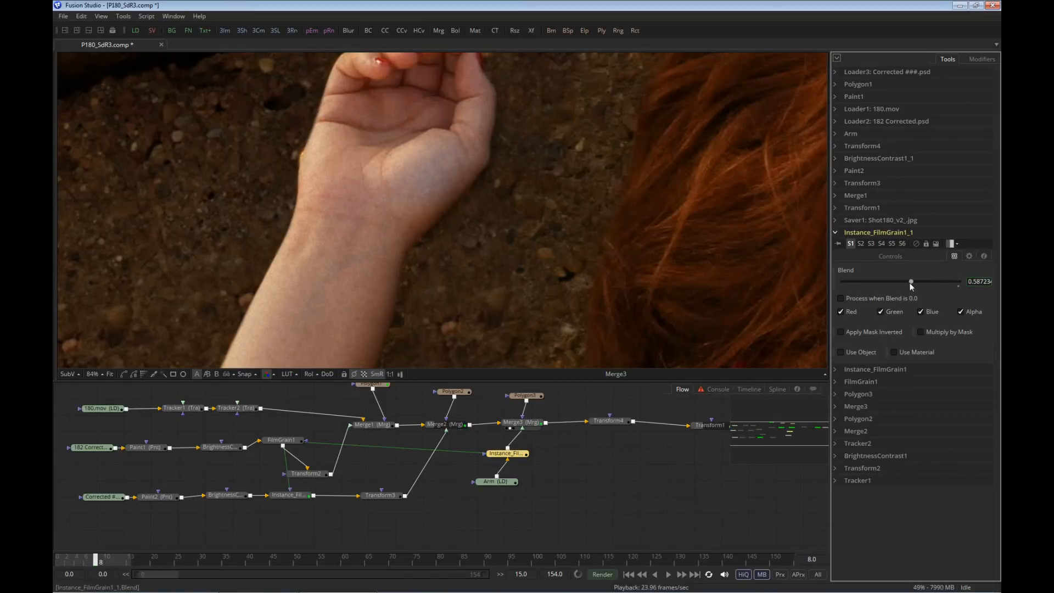
left_click(94, 414)
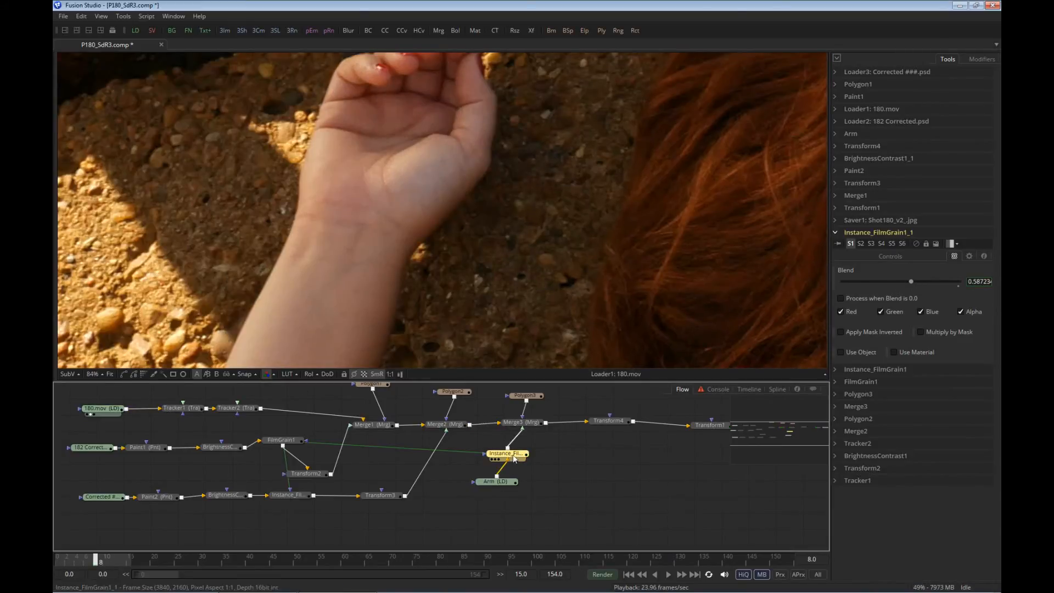
left_click_drag(521, 423, 512, 280)
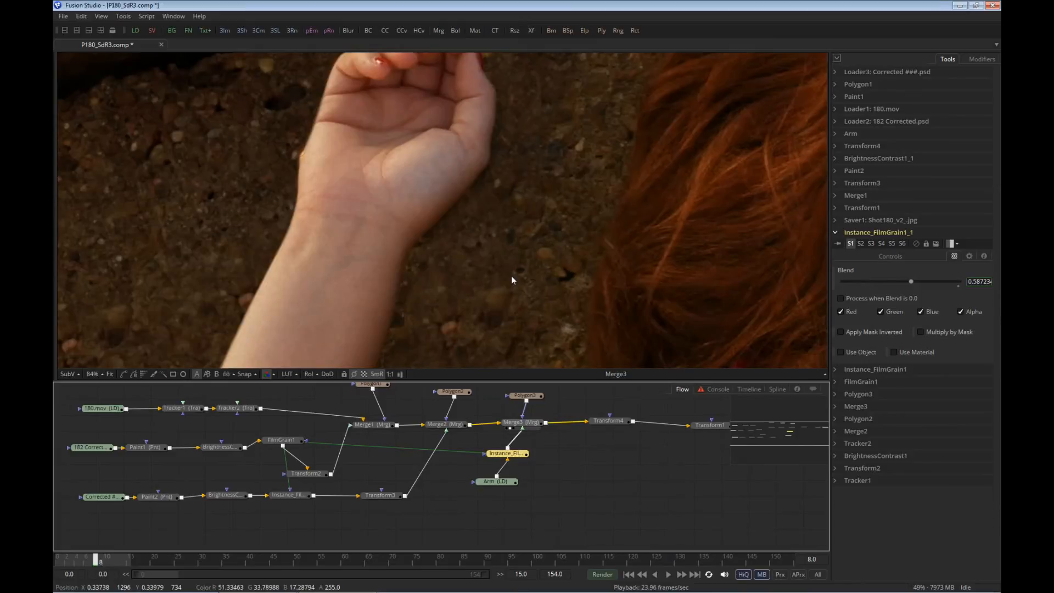
- Check the stability of the pavement close up in Tracker2 by flipping between frames 0 and 15
left_click(109, 374)
left_click_drag(468, 436, 482, 416)
left_click_drag(301, 425, 409, 279)
scroll(393, 284, "up", 4)
scroll(393, 288, "up", 2)
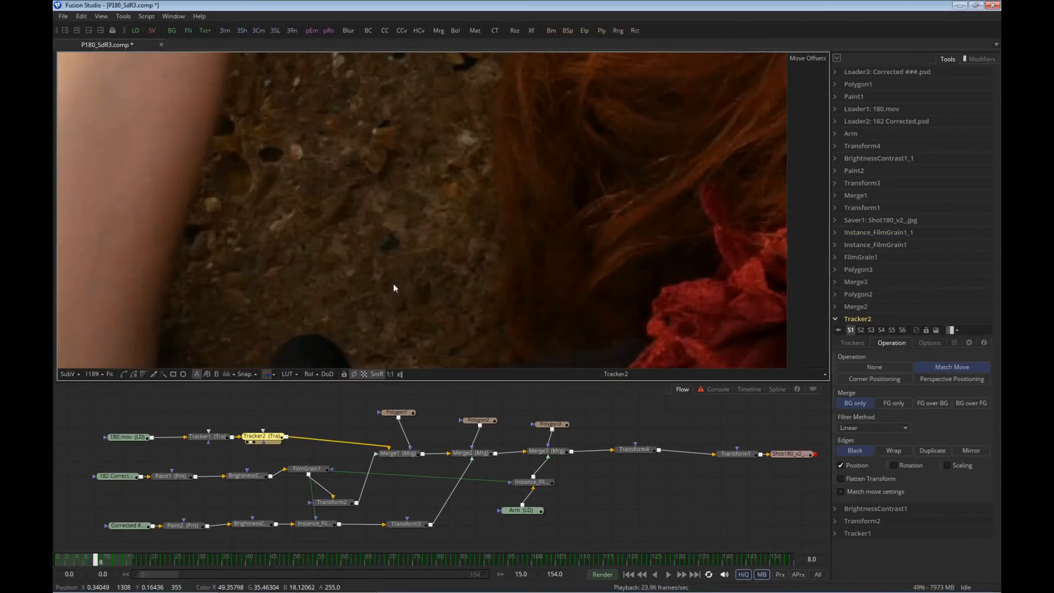
left_click(628, 574)
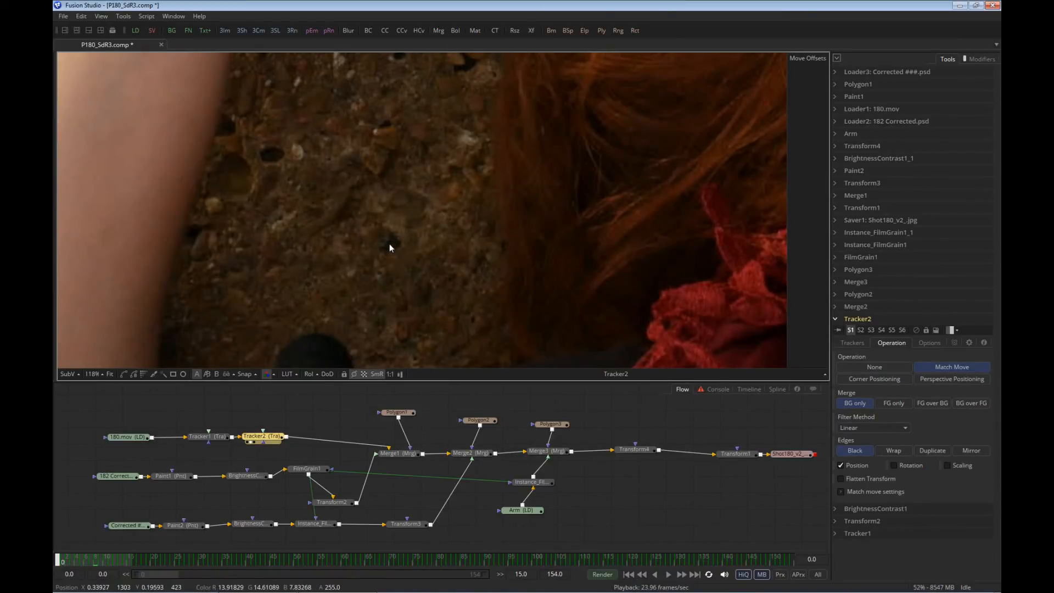
left_click(695, 576)
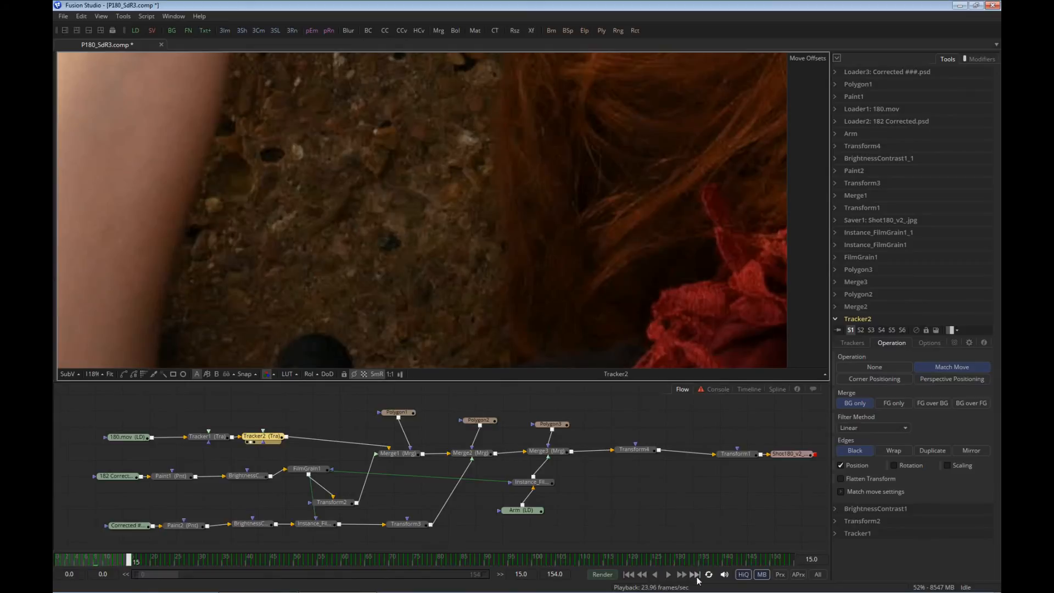
left_click(629, 575)
left_click(696, 575)
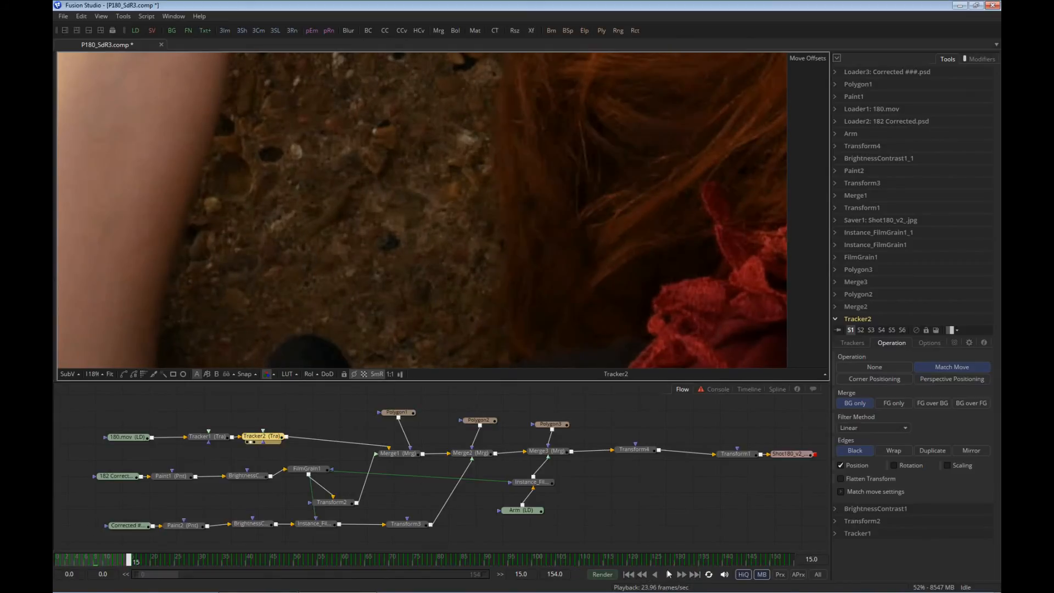
left_click(630, 576)
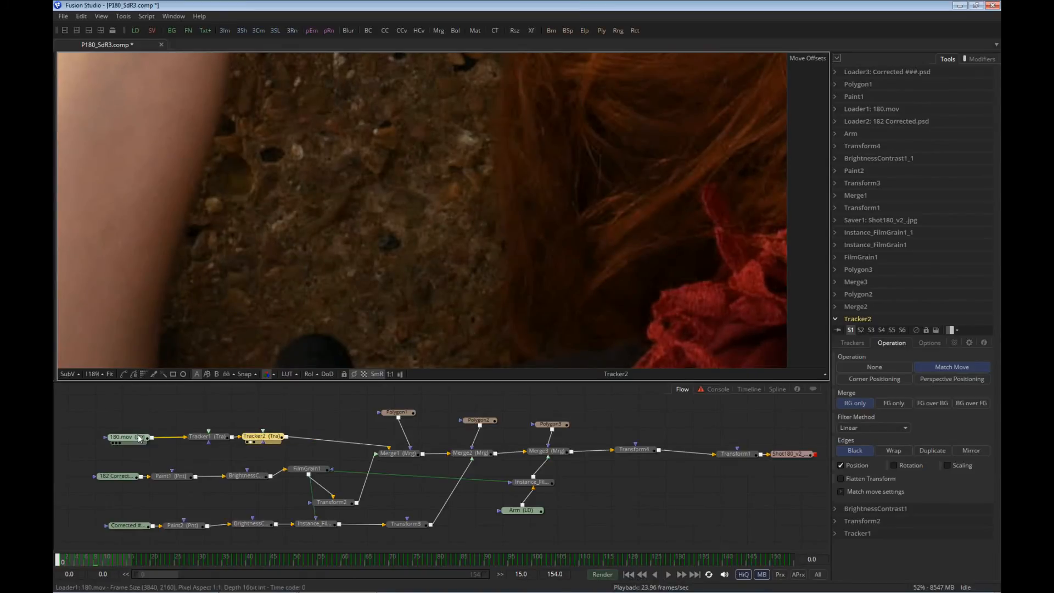
- Check Tracker2 for pavement drift through frames 74, 106 and 154, and view the original 180.mov in full frame
left_click(414, 560)
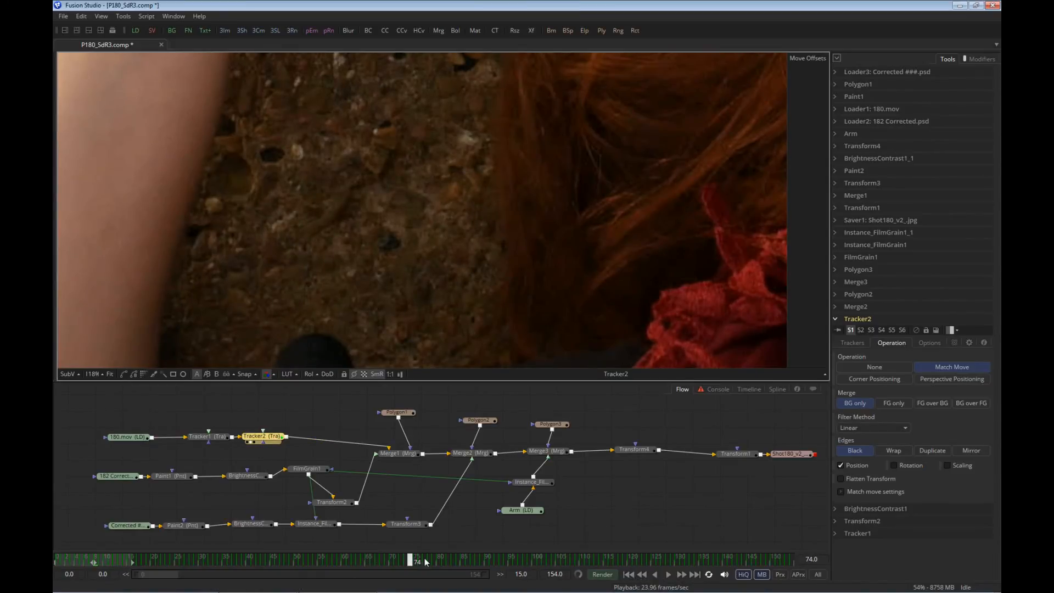
left_click(491, 560)
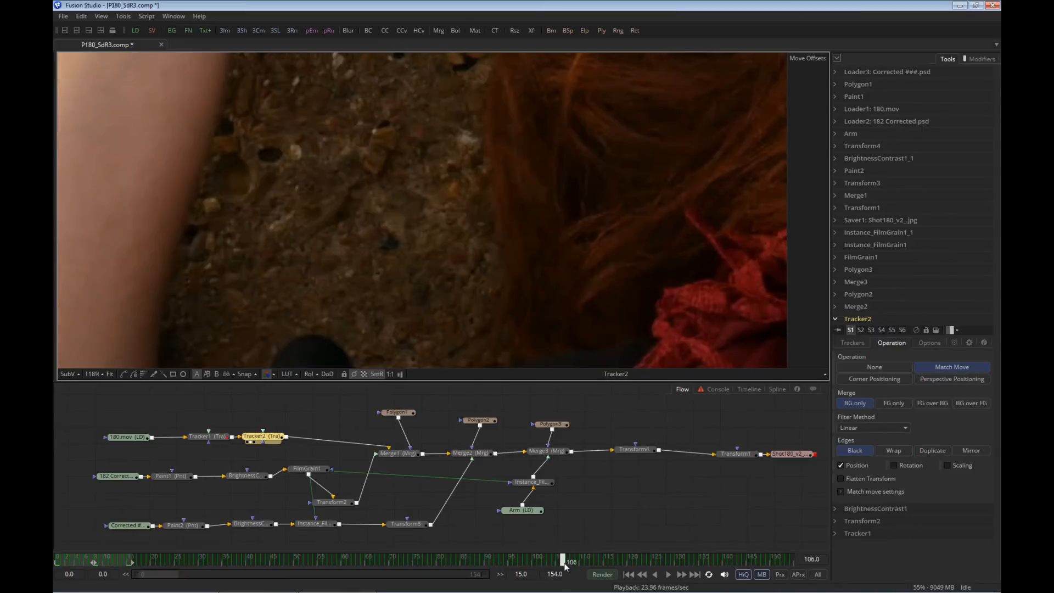
left_click(636, 562)
left_click(695, 575)
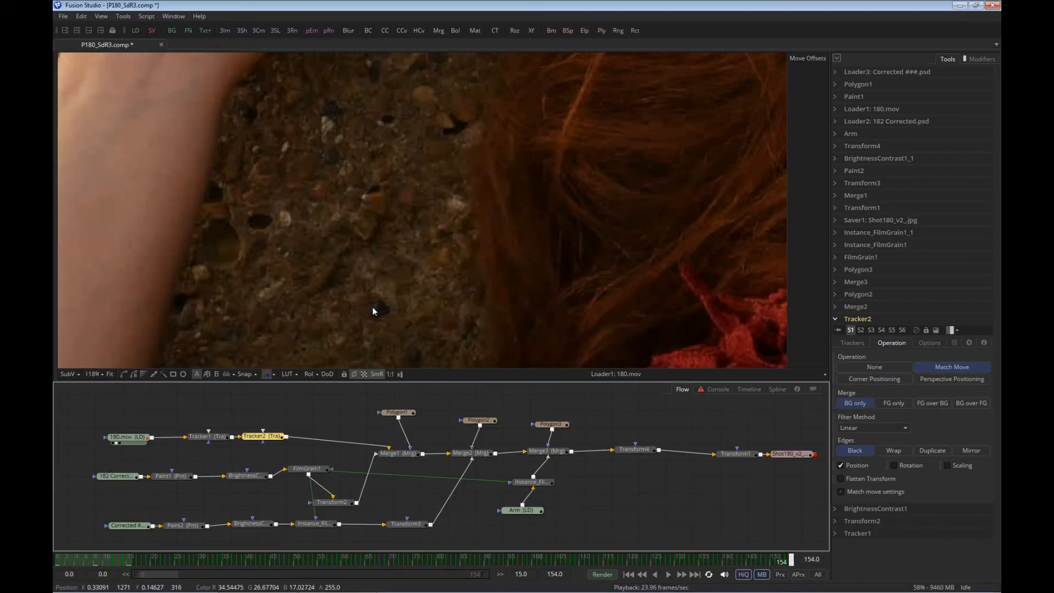
left_click(110, 374)
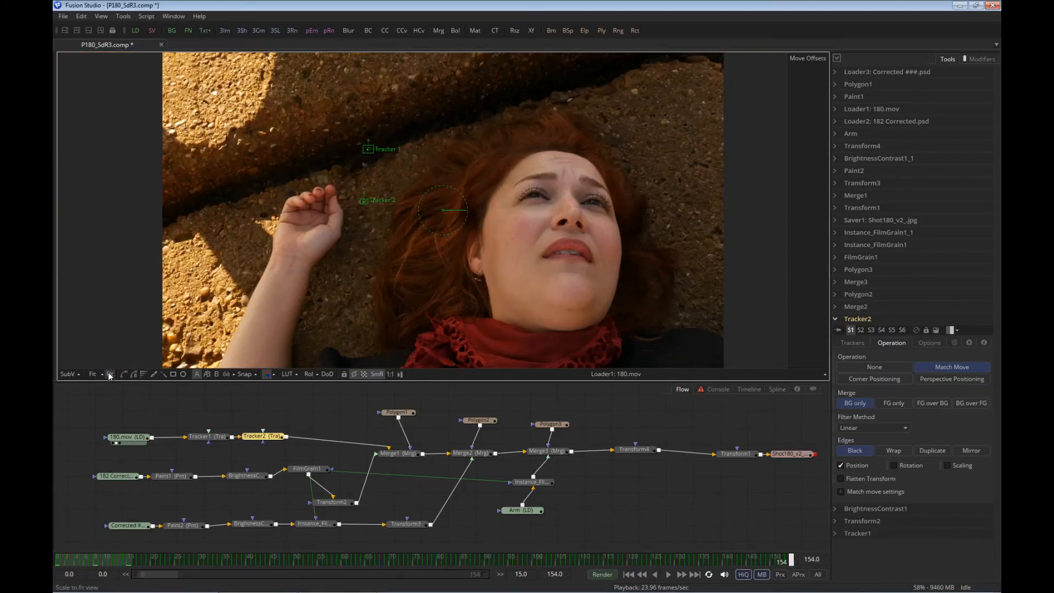
- Add a Tracker after Tracker2 at frame 0 and place its pattern box on the pavement between the forearm and scarf
left_click(611, 417)
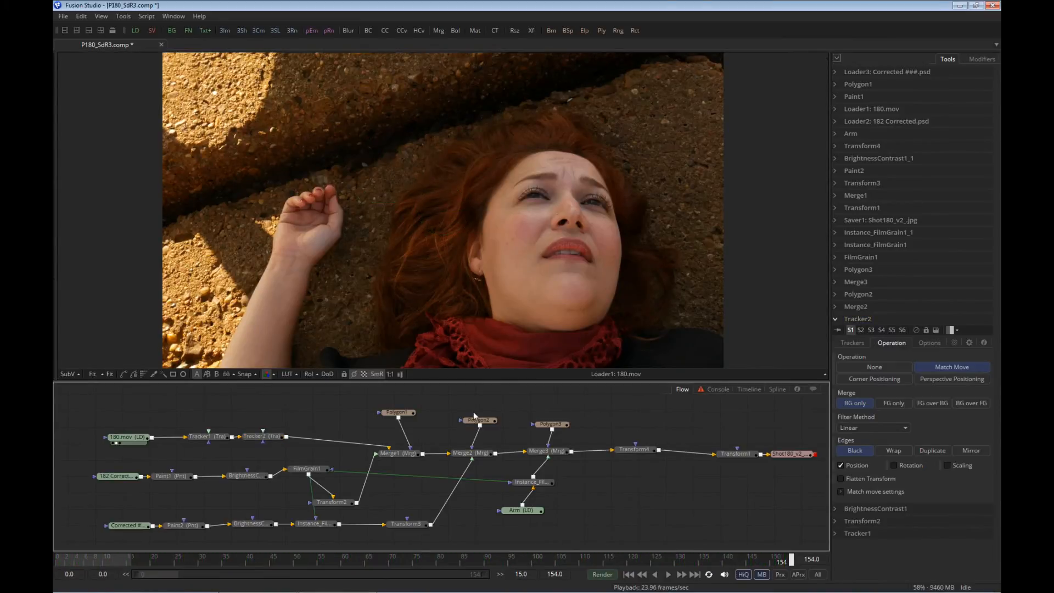
left_click(629, 575)
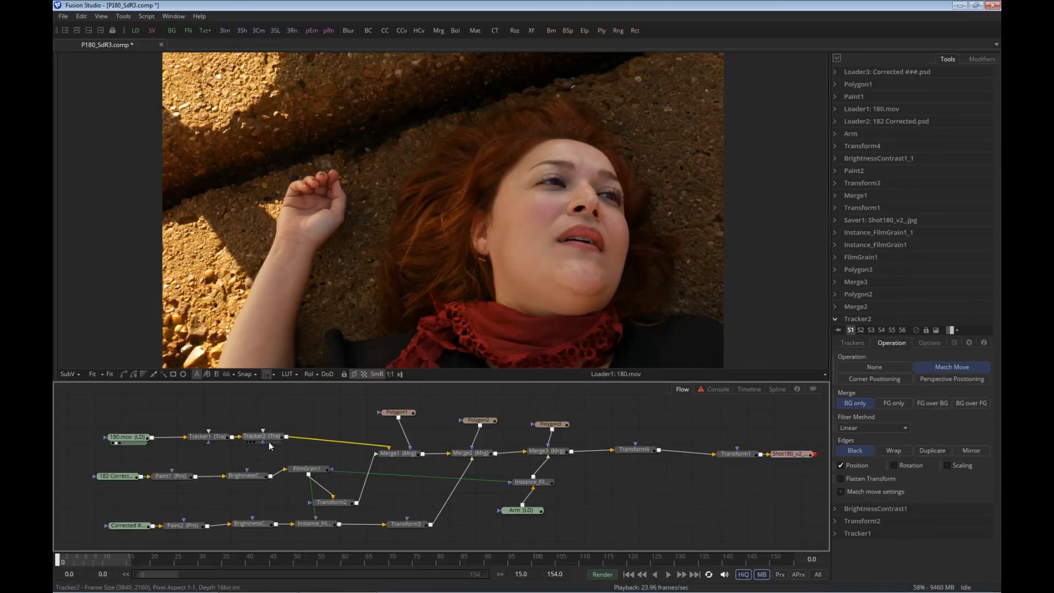
left_click_drag(272, 439, 298, 362)
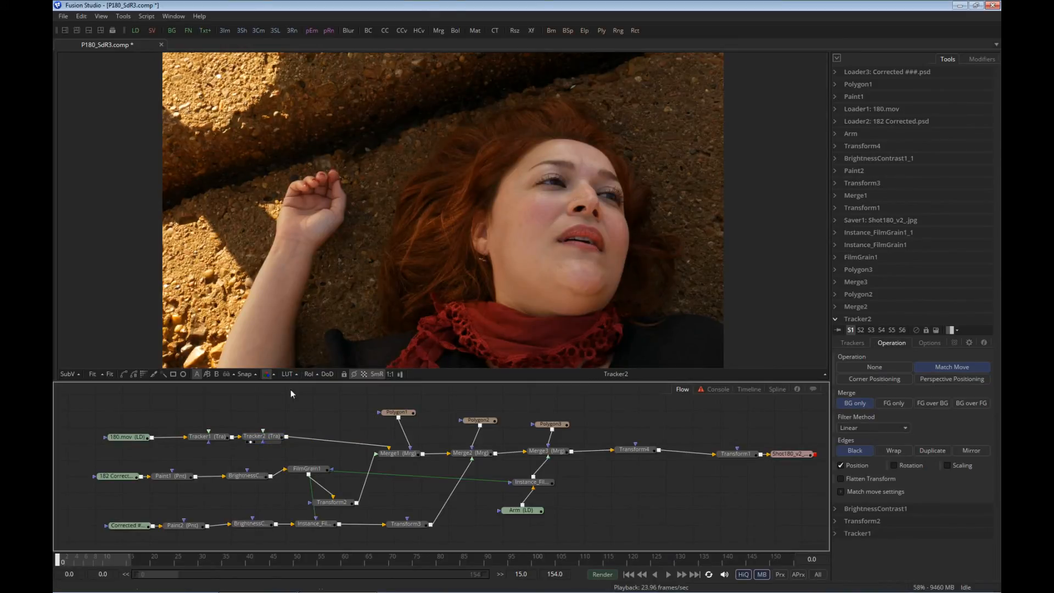
left_click(263, 436)
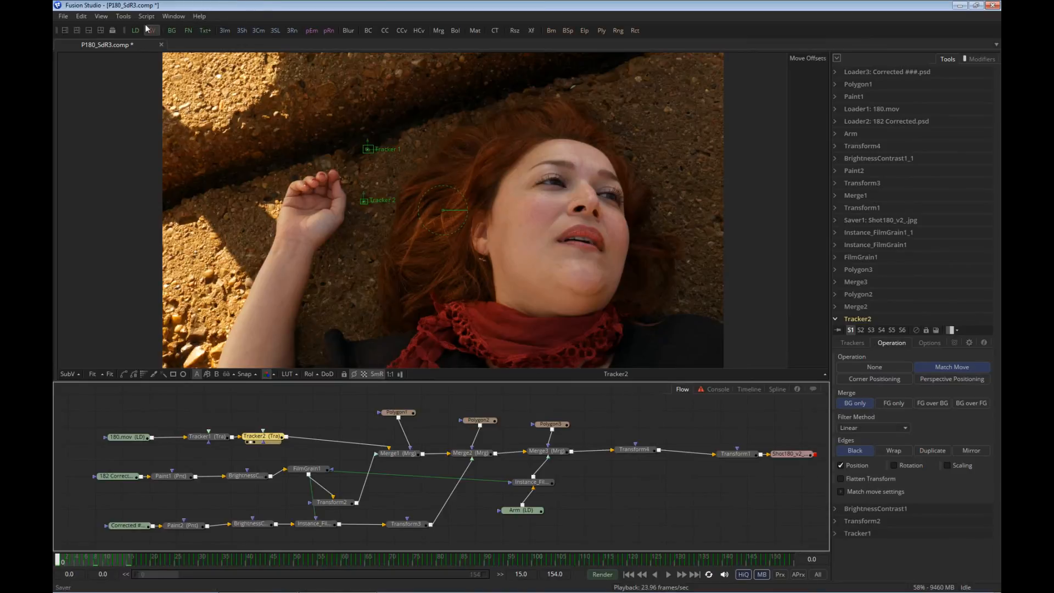
left_click(128, 18)
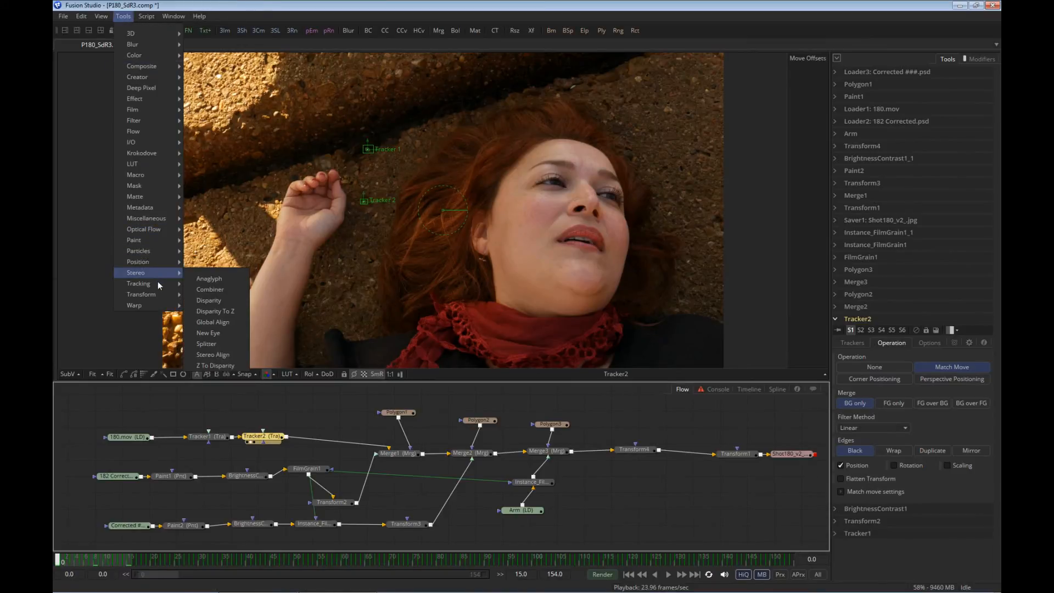
mouse_move(158, 283)
left_click(204, 289)
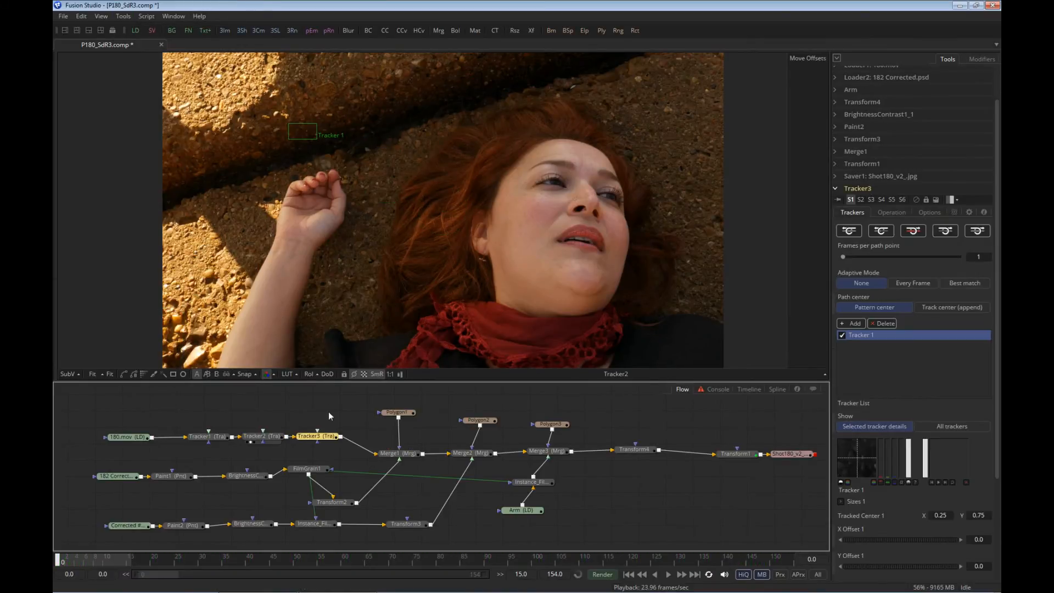
left_click_drag(299, 132, 376, 278)
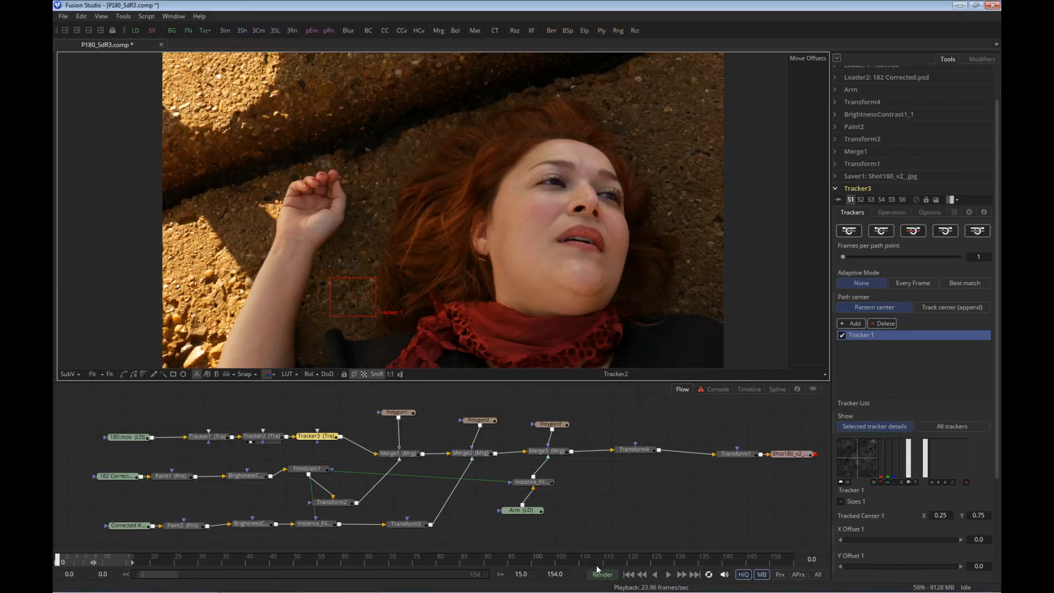
- View Tracker3, extend the render range to frame 154 and track the pavement pattern through the whole shot from frame 0
left_click(941, 234)
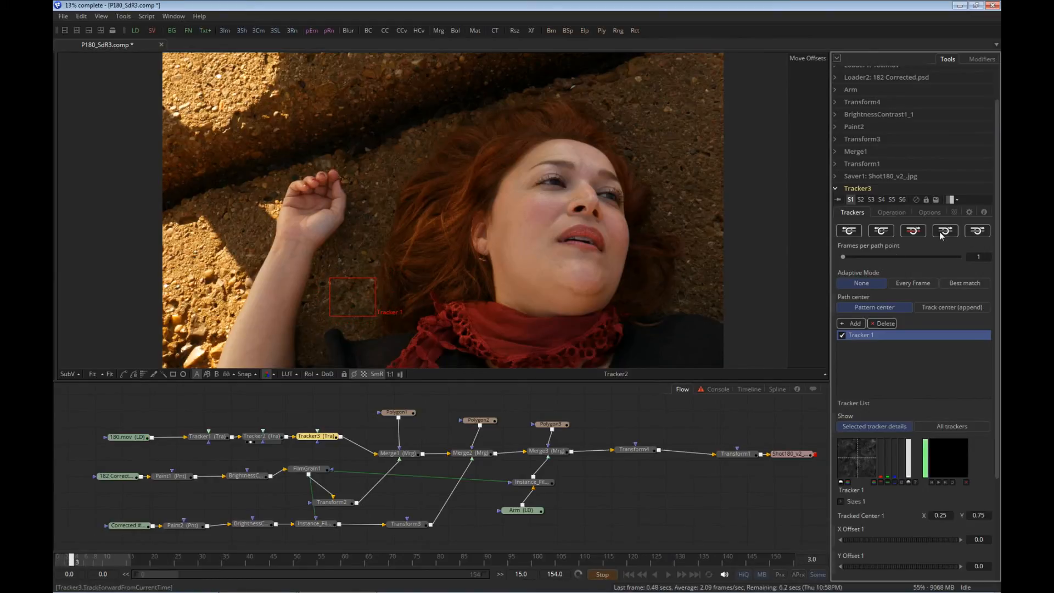
left_click_drag(316, 436, 481, 378)
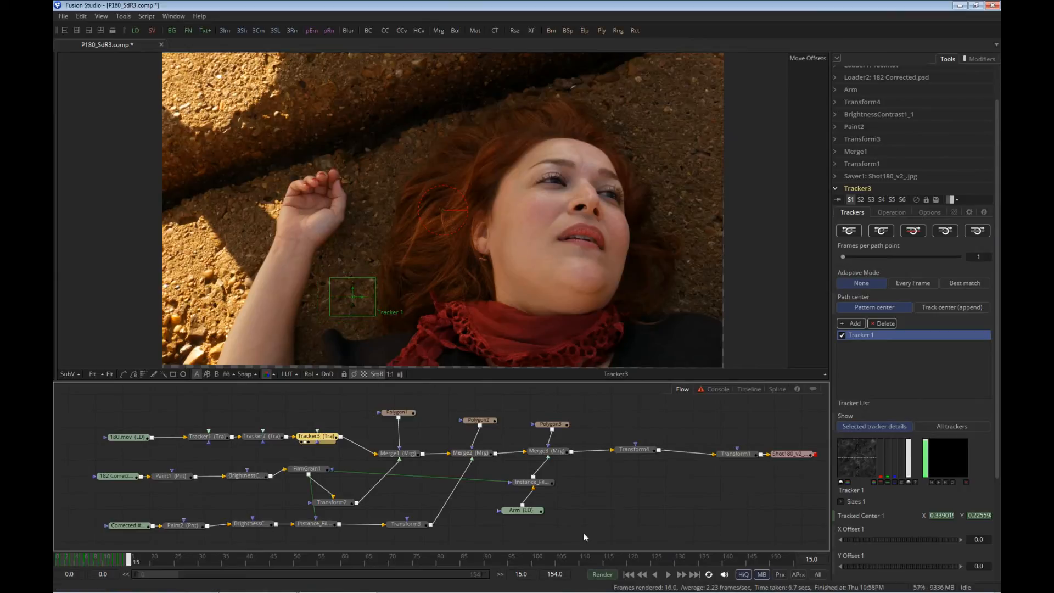
double_click(524, 574)
type("15")
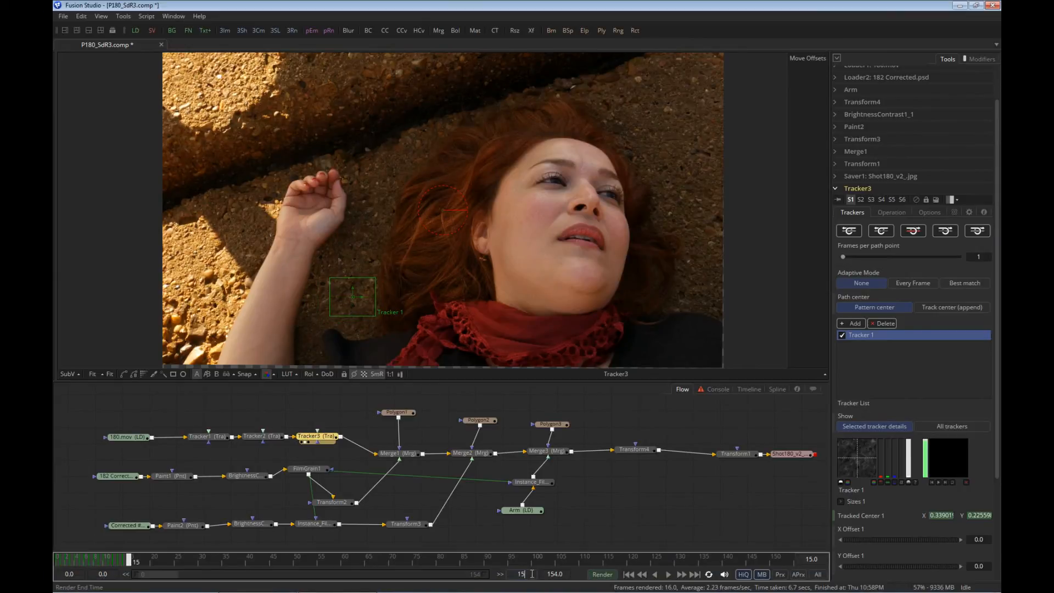
type("4")
key("Return")
left_click(628, 575)
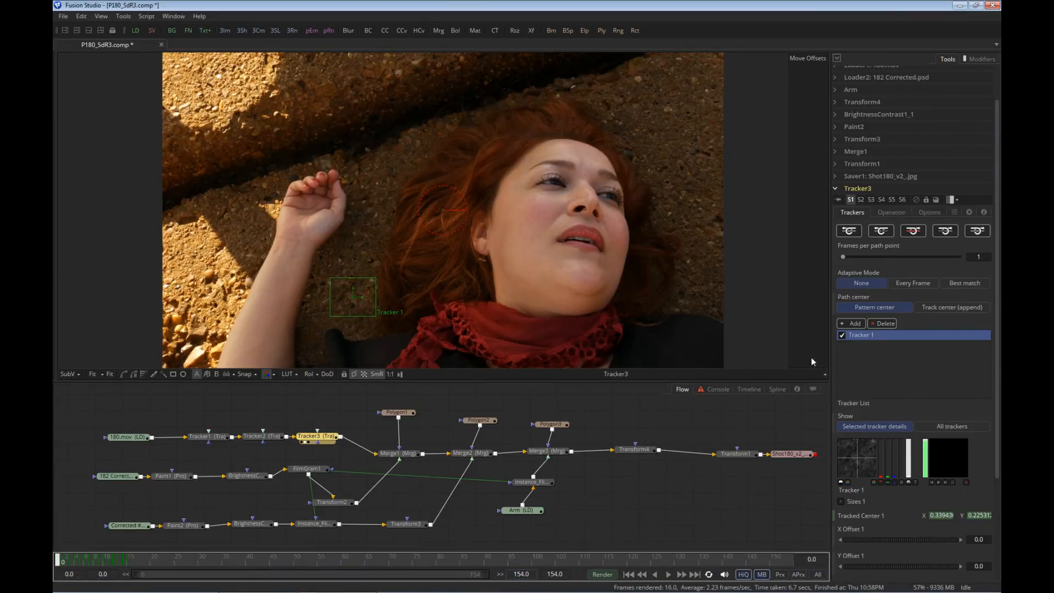
left_click(922, 234)
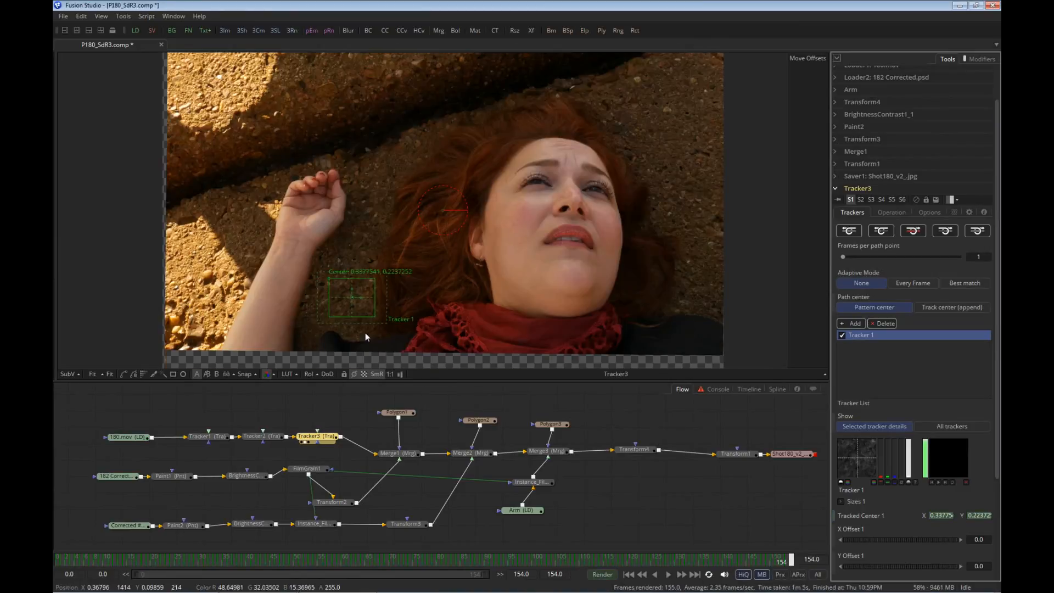
- Examine Tracker3's recorded motion path close up on the pavement and return to the full frame
scroll(392, 321, "up", 3)
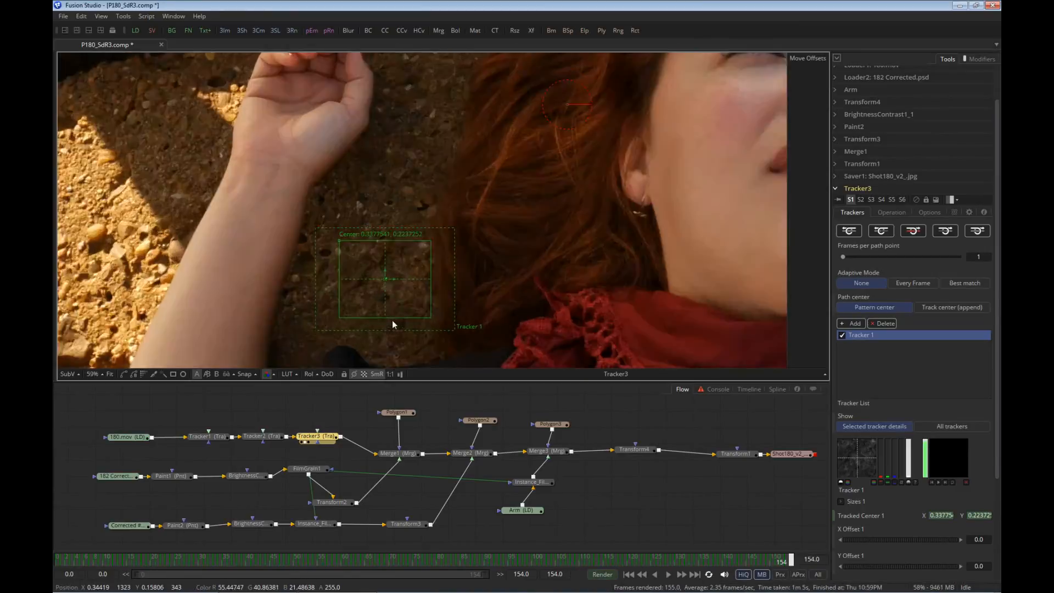
scroll(393, 321, "up", 3)
scroll(384, 229, "up", 4)
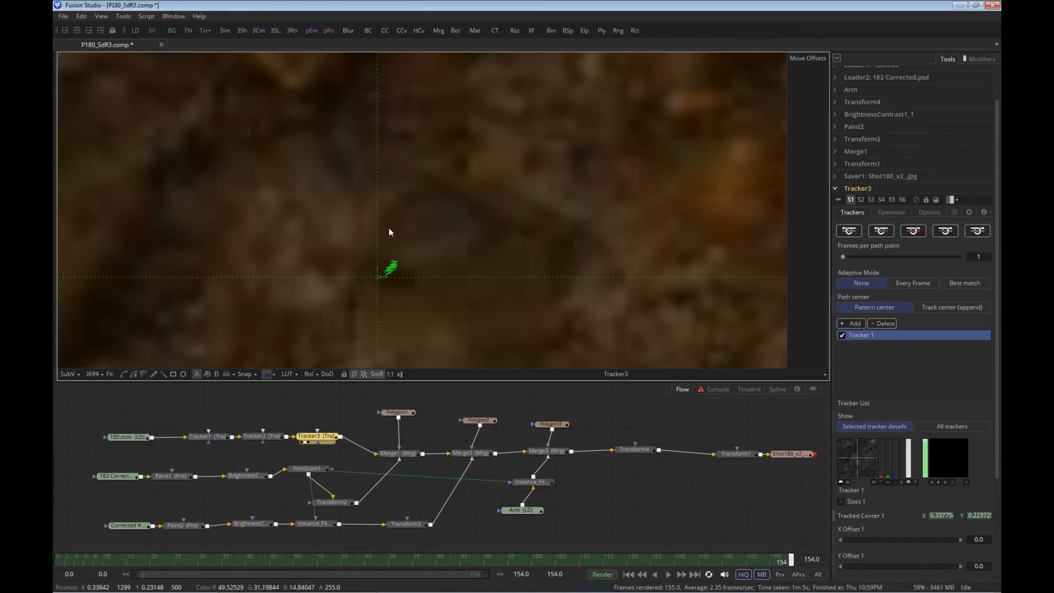
scroll(398, 257, "up", 3)
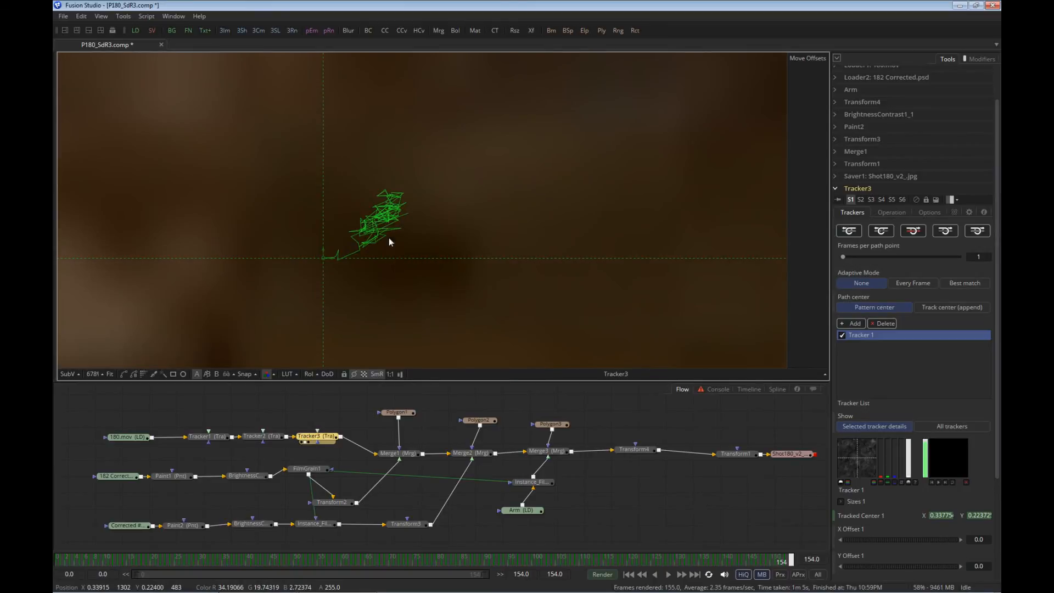
left_click(109, 374)
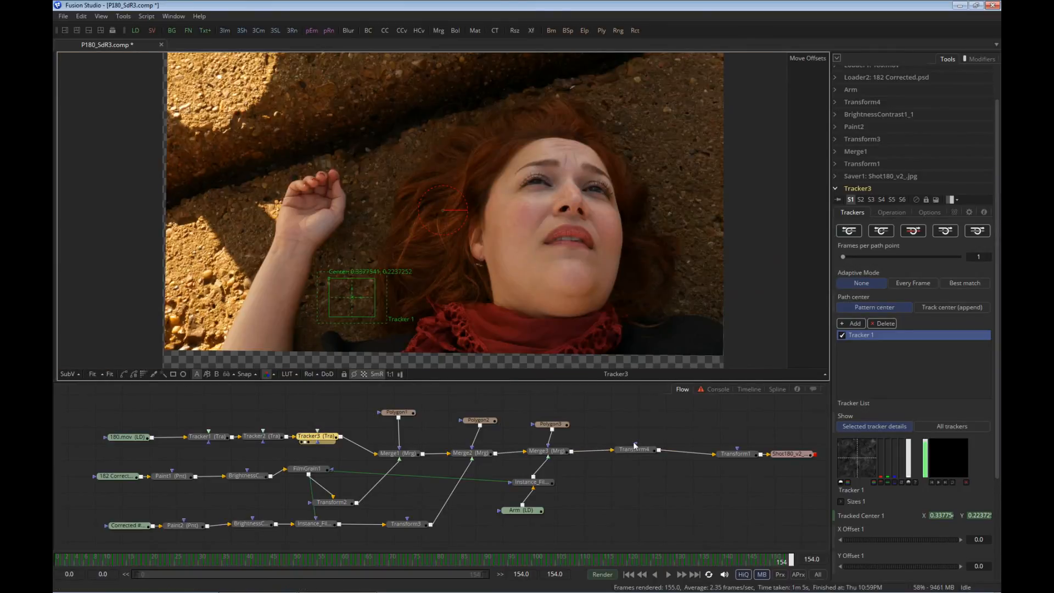
- Insert a Transform between Merge3 and Transform4 and connect its center to Tracker3's position output
left_click_drag(626, 438, 681, 464)
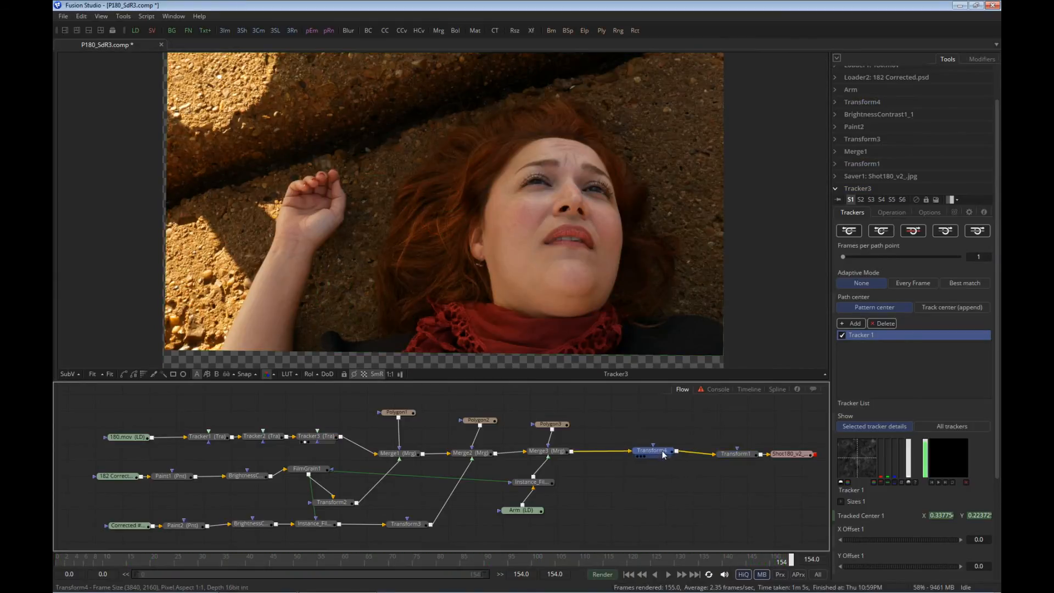
left_click(663, 454)
left_click_drag(531, 31, 616, 460)
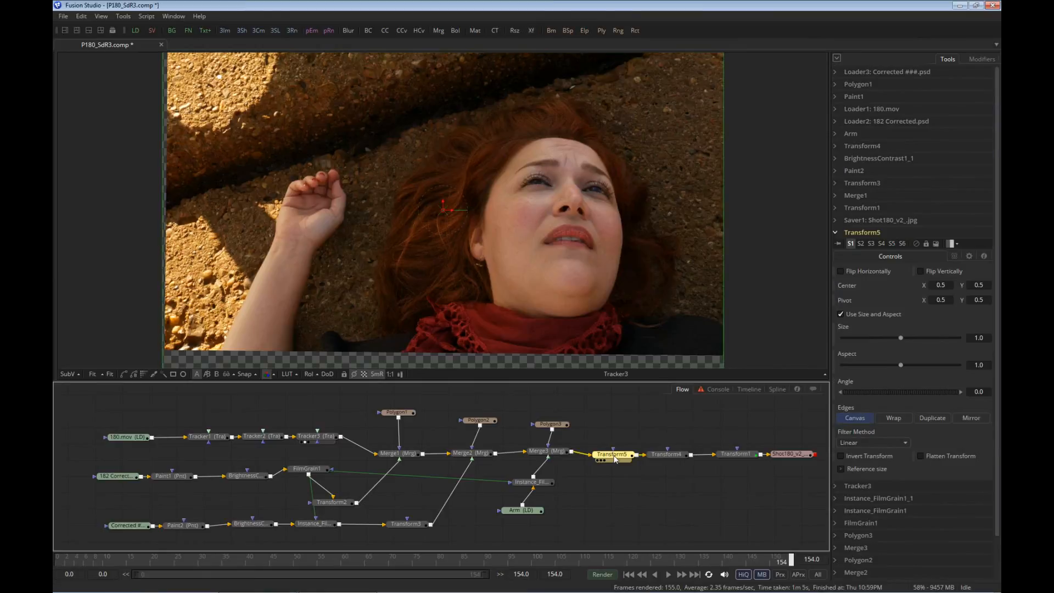
right_click(907, 285)
mouse_move(938, 340)
mouse_move(872, 360)
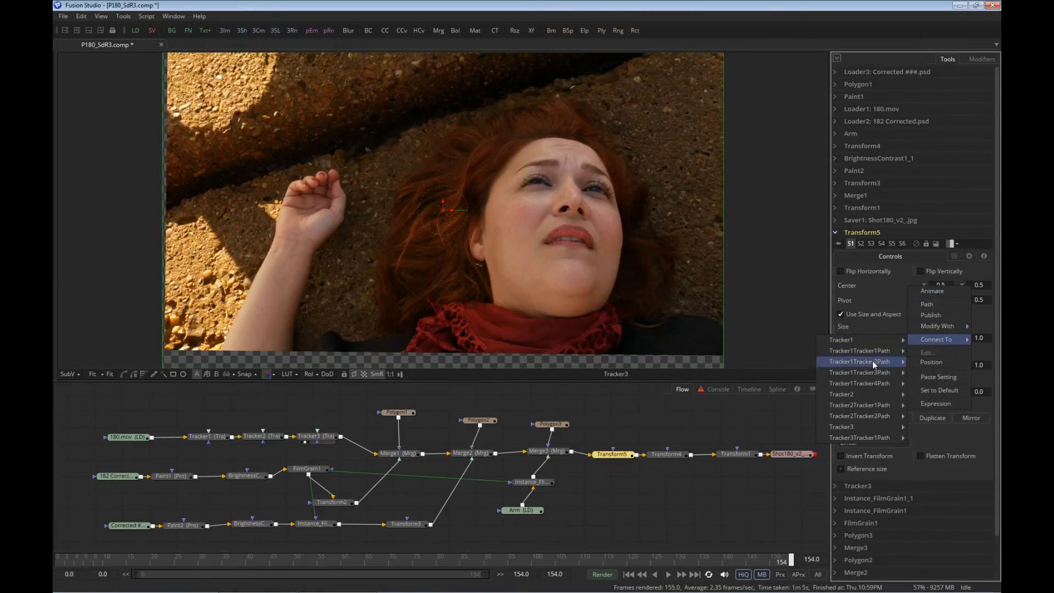
mouse_move(836, 432)
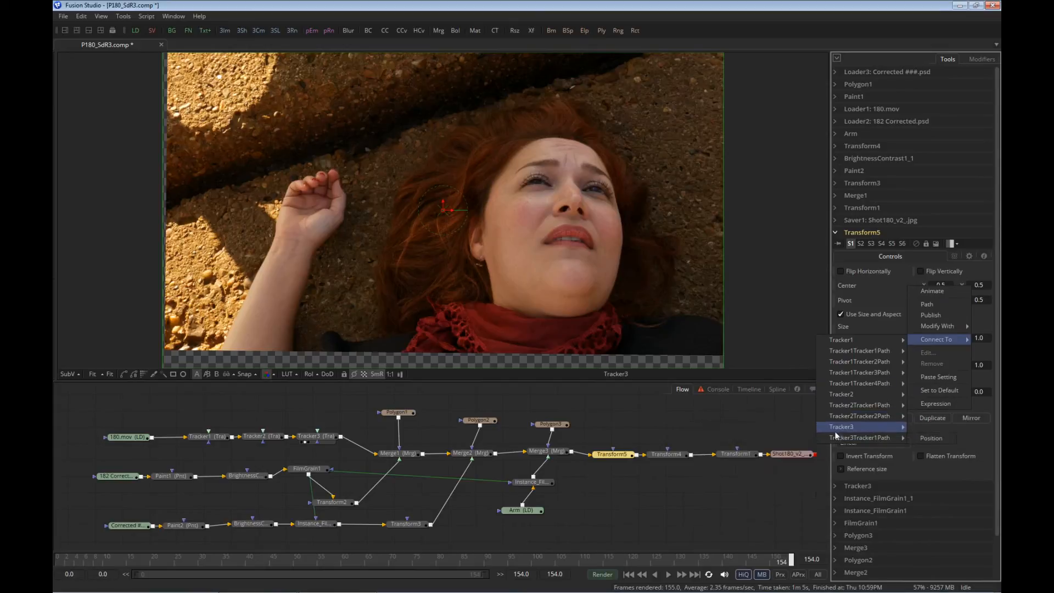
left_click(787, 437)
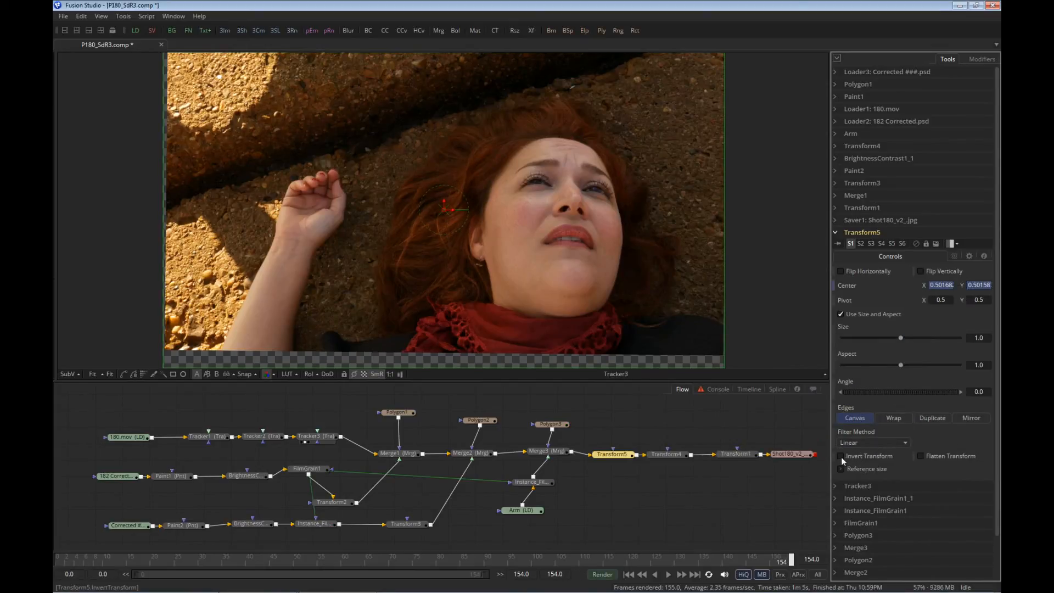
- Set the operation of Tracker3 to Match Move
left_click(317, 437)
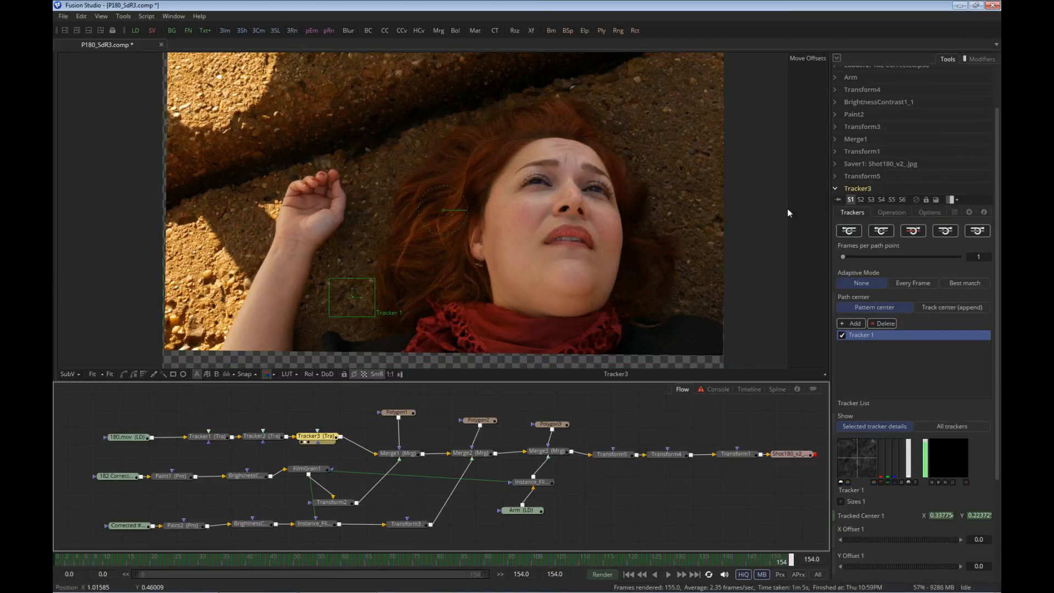
left_click(892, 212)
left_click(941, 236)
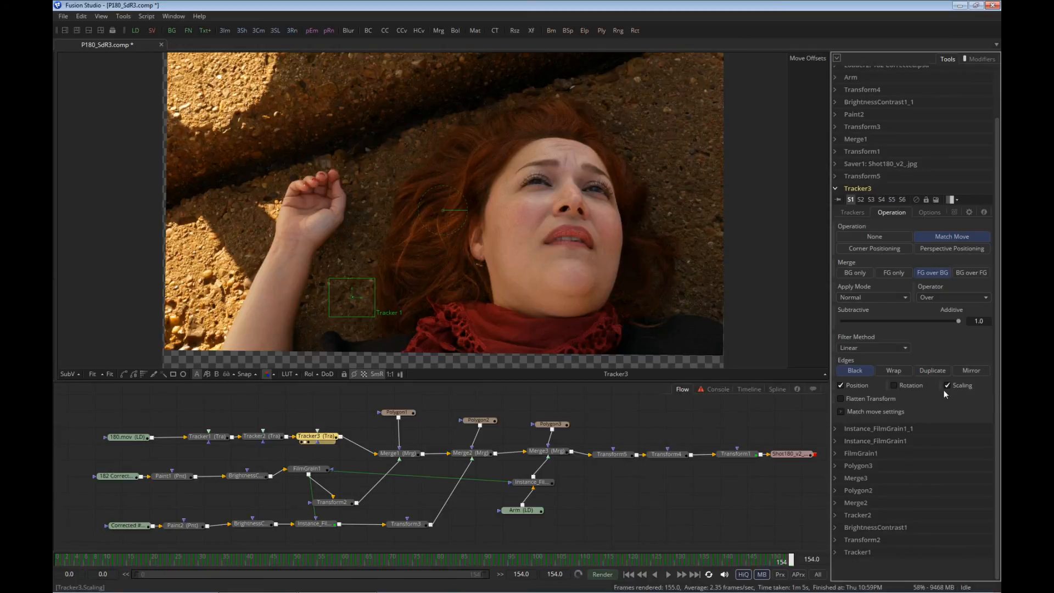
- Enable Invert Transform on Transform5 and view the stabilised shot through Transform1
left_click(625, 456)
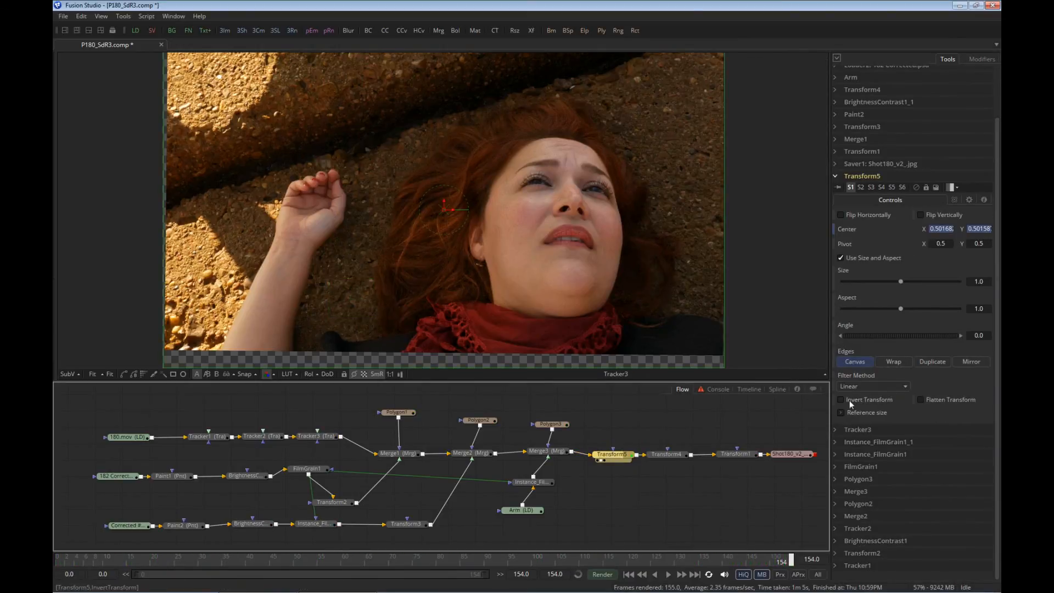
left_click(841, 400)
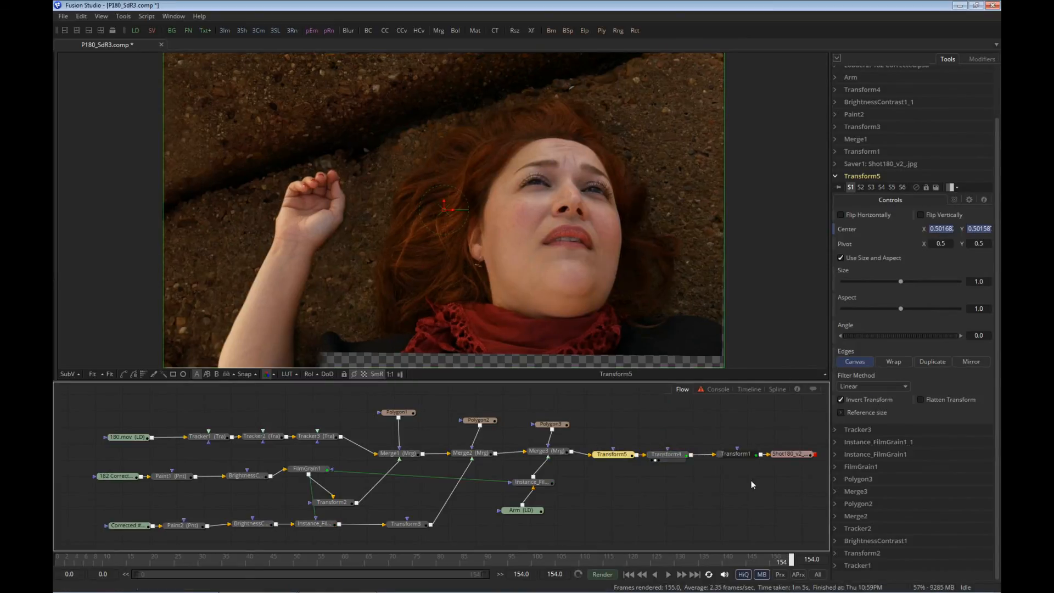
left_click_drag(733, 456, 639, 338)
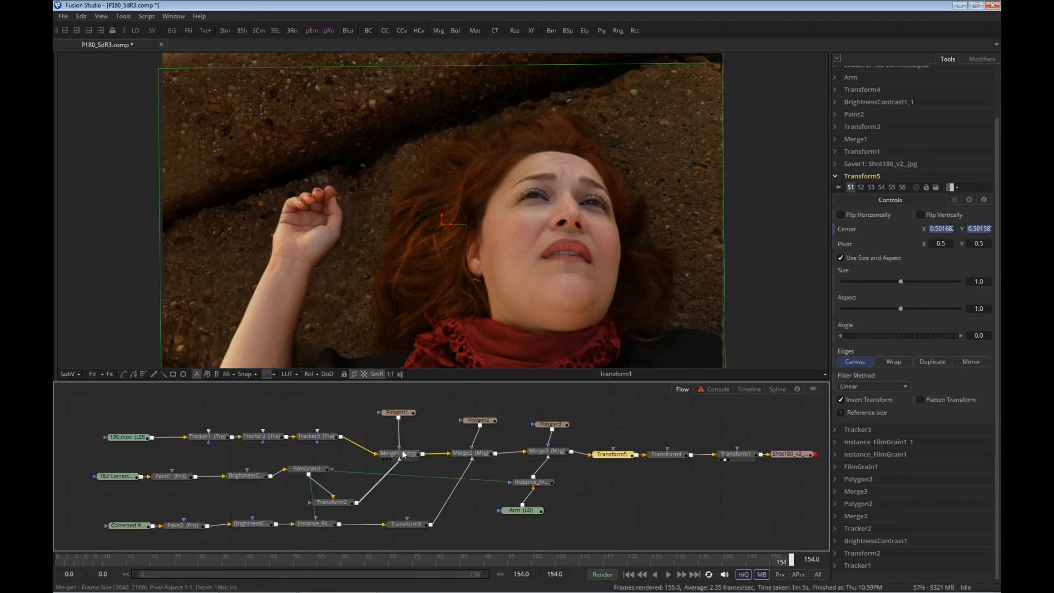
- Compare the pavement close up with FilmGrain1 and its two instances bypassed and enabled, and view Merge3 at full frame
left_click_drag(327, 468, 393, 255)
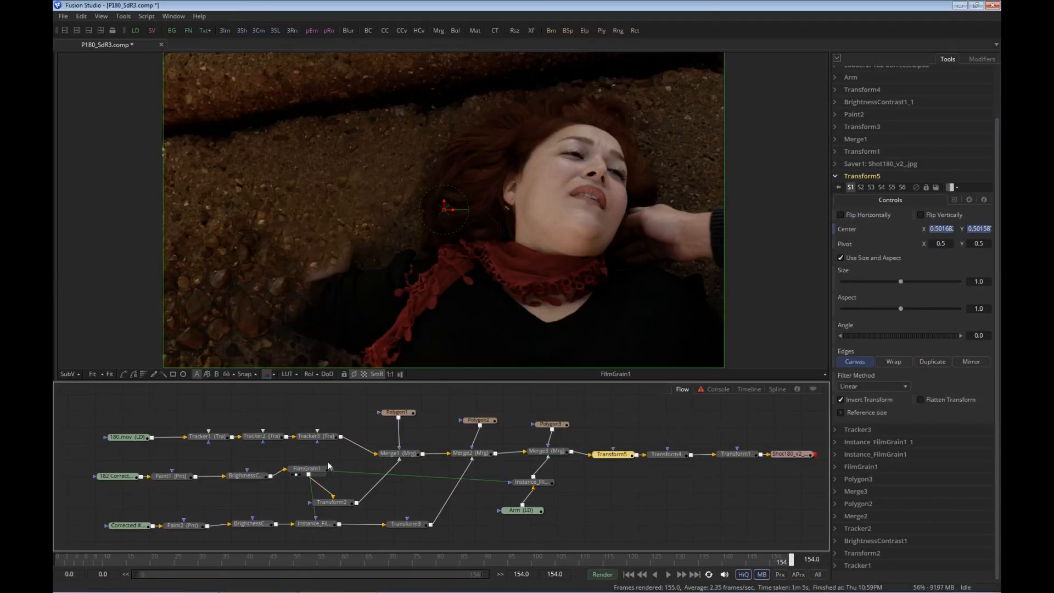
left_click(386, 459)
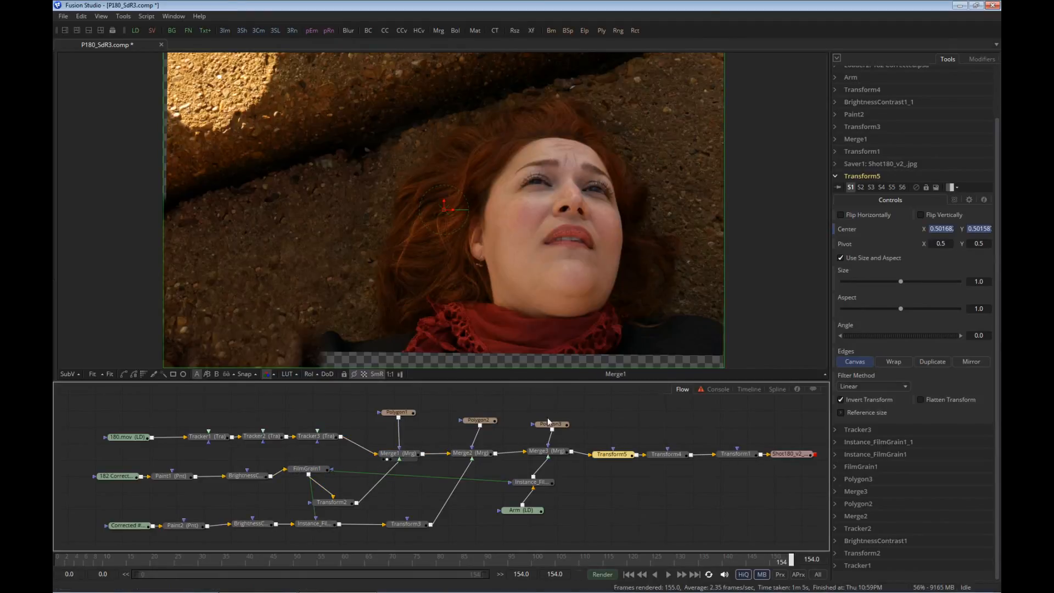
scroll(544, 237, "up", 5)
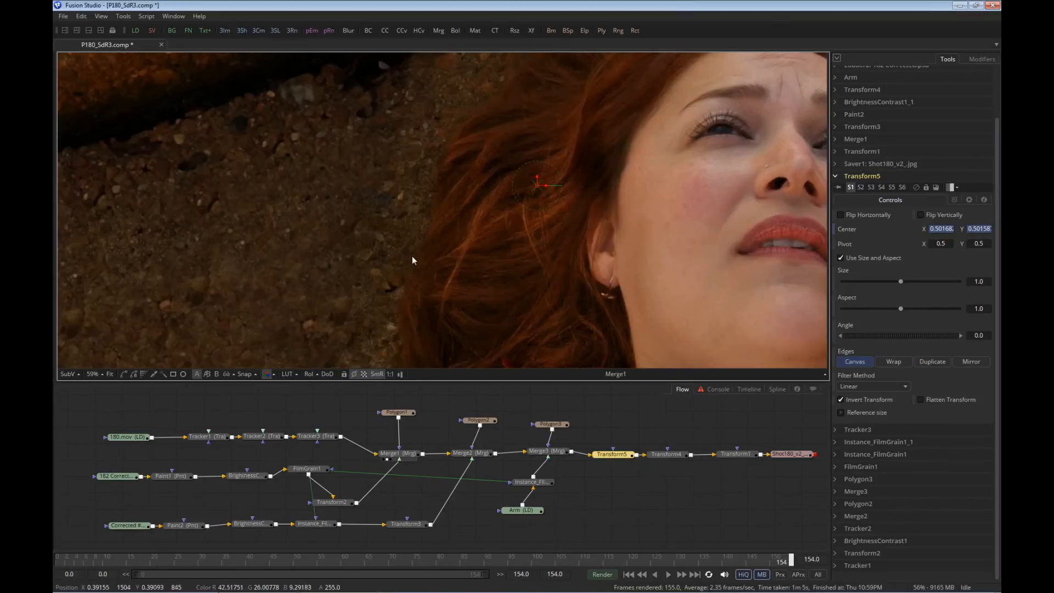
left_click(318, 469)
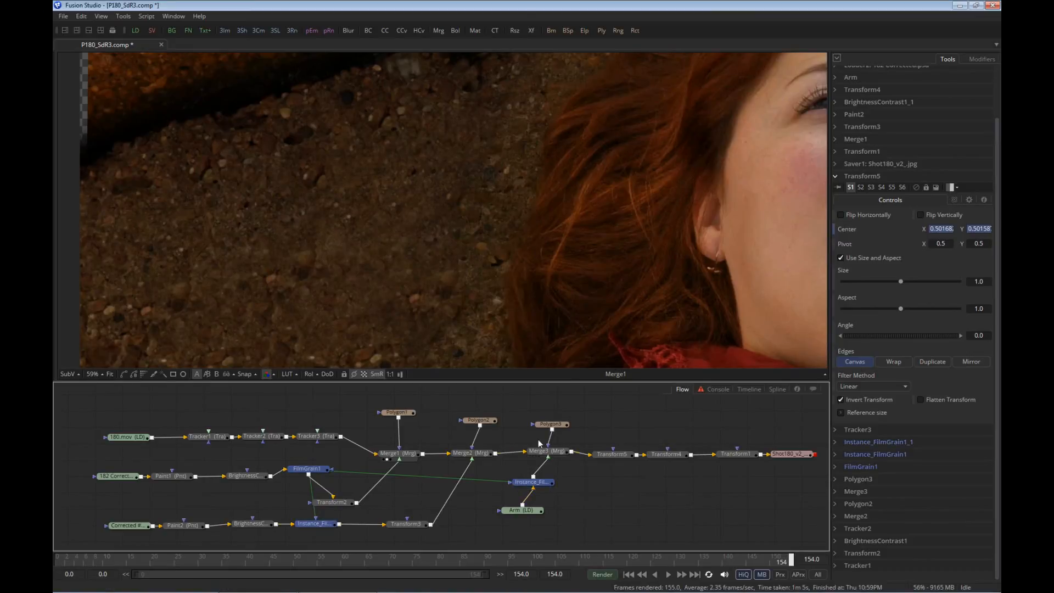
key("ctrl+p")
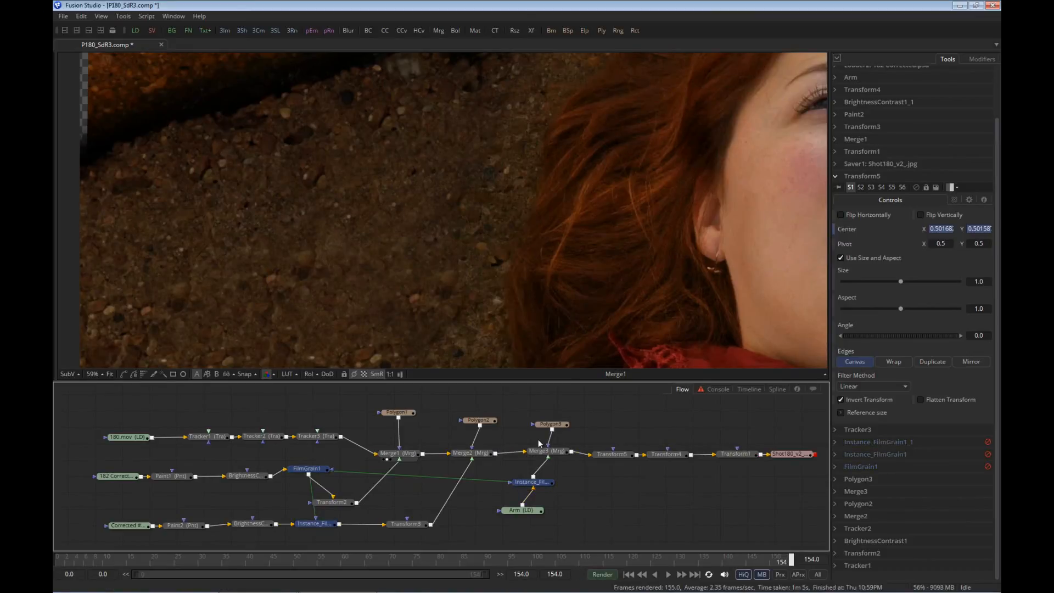
left_click_drag(543, 451, 522, 312)
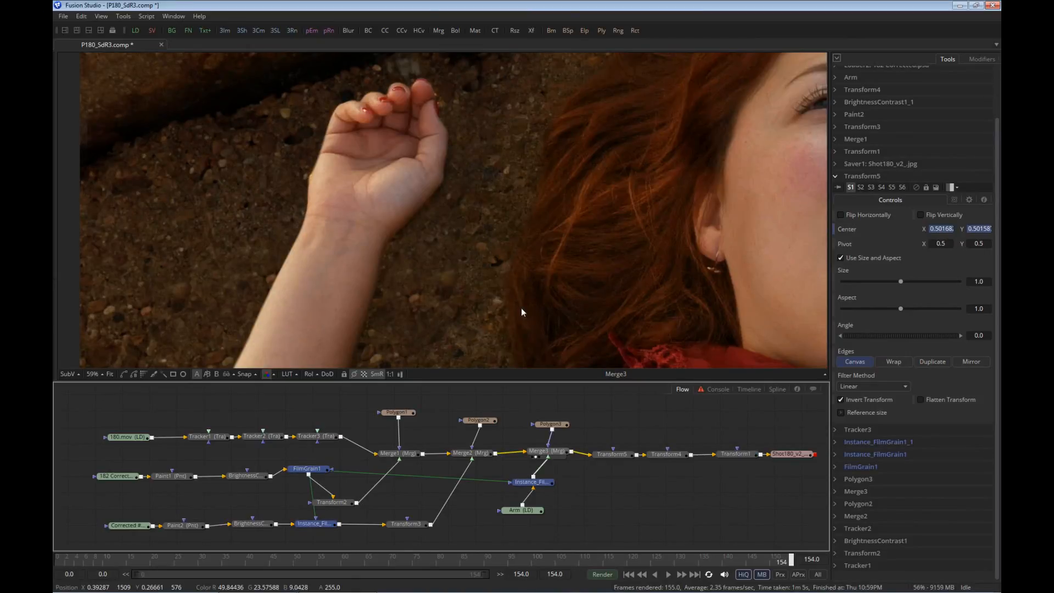
left_click(110, 374)
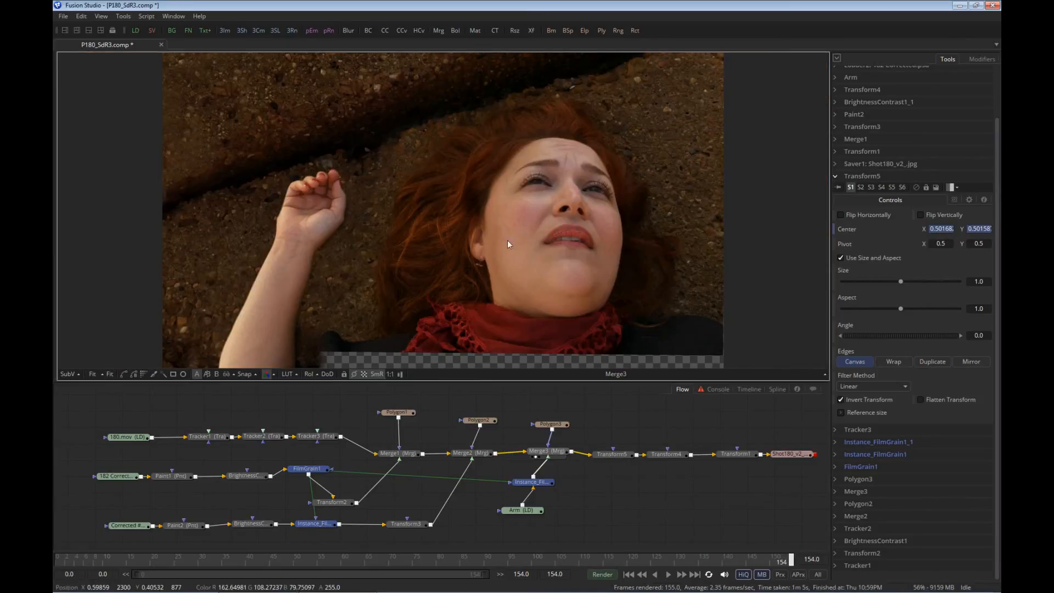
- Change Saver1's output file in the 180Render folder to Shot180_v3_.jpg
left_click(789, 457)
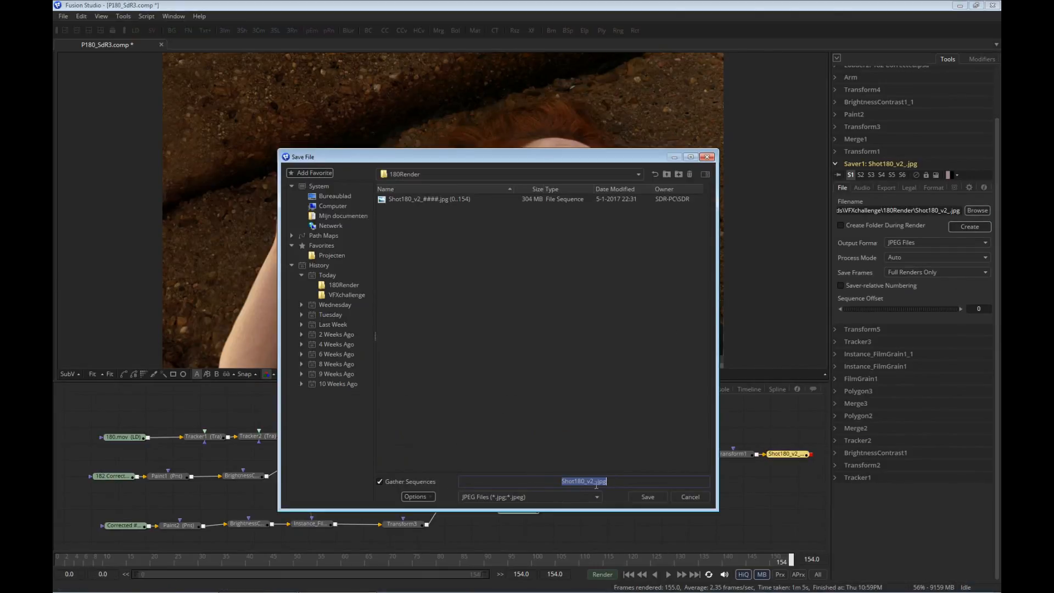
type("3")
left_click(654, 497)
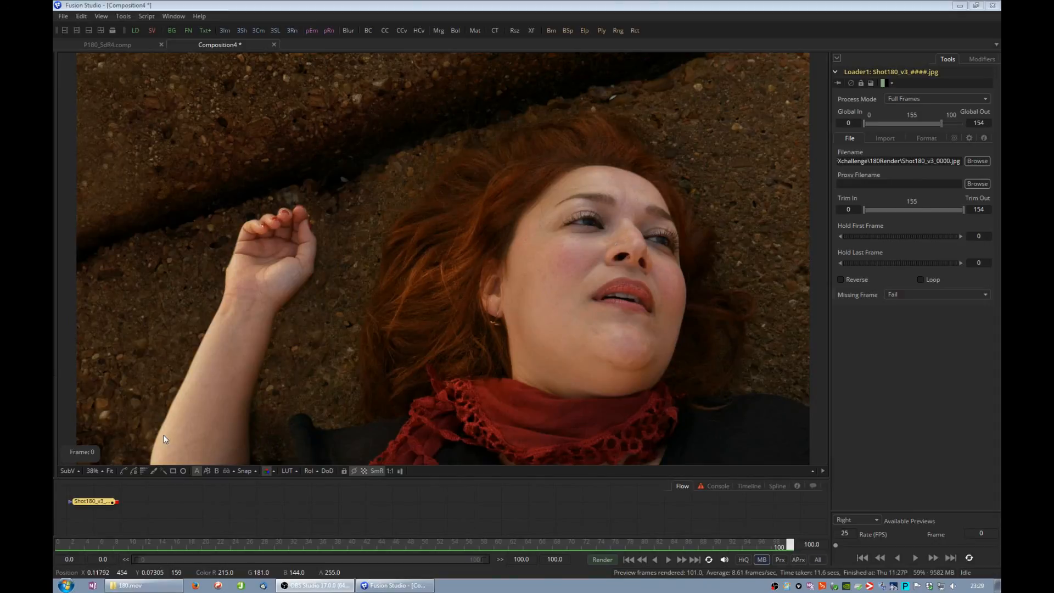
- Play back the rendered Shot180_v3 preview, checking the hand and pavement close up and at full frame
key("space")
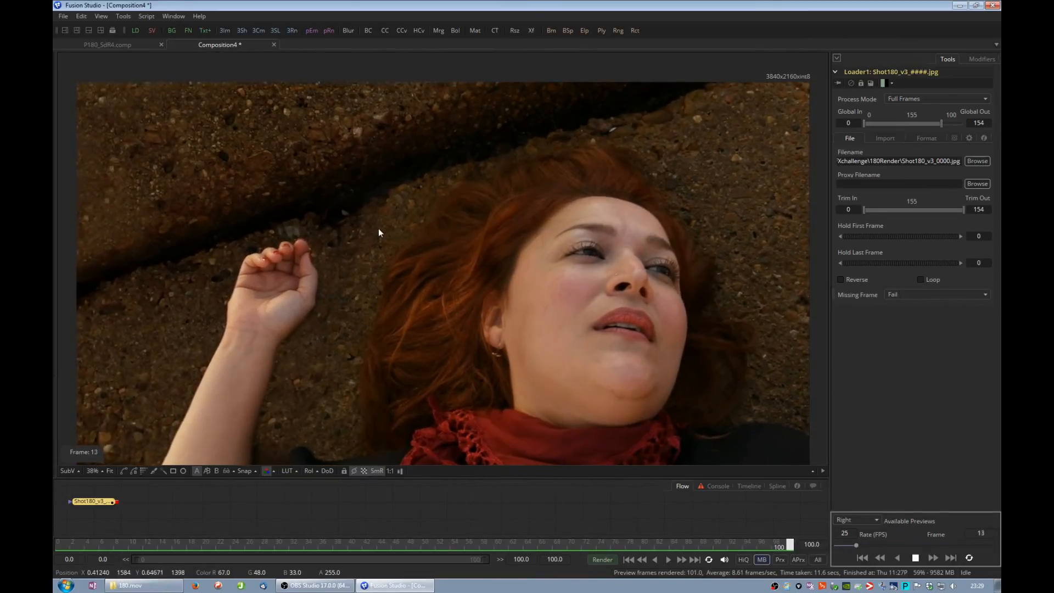
scroll(390, 273, "up", 3)
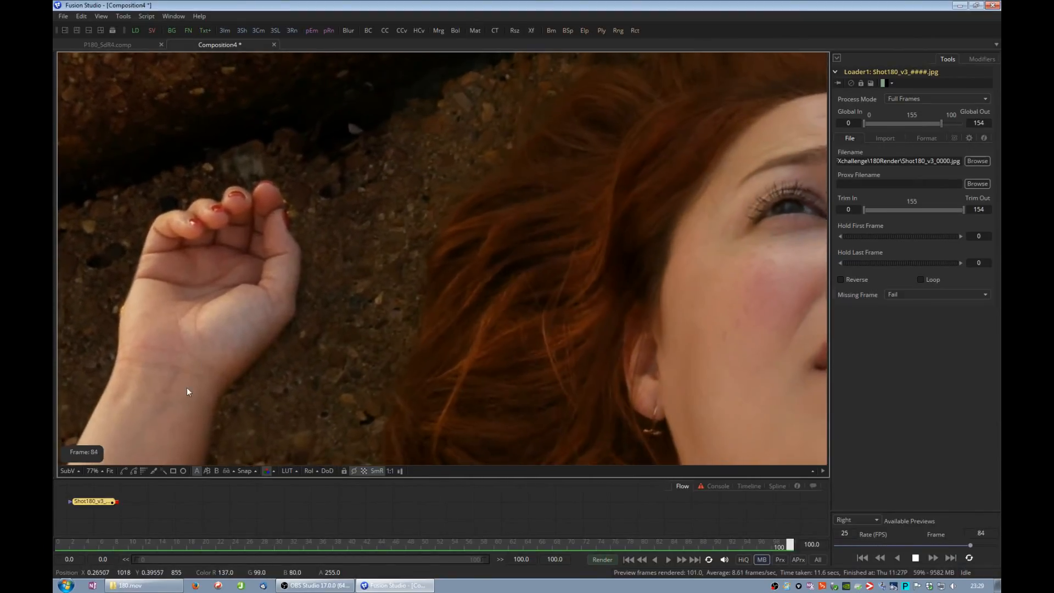
left_click(110, 471)
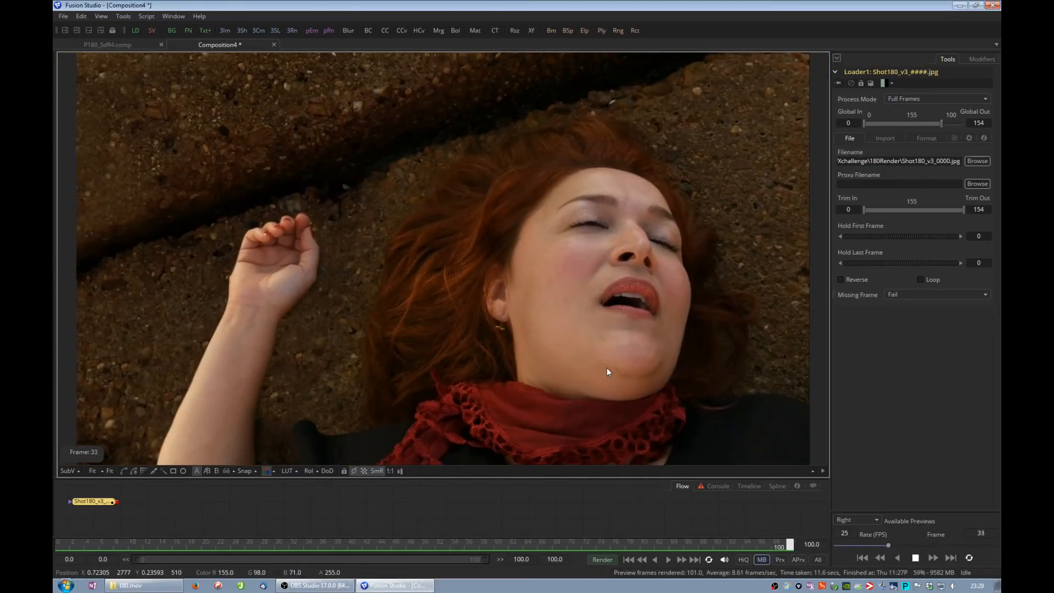